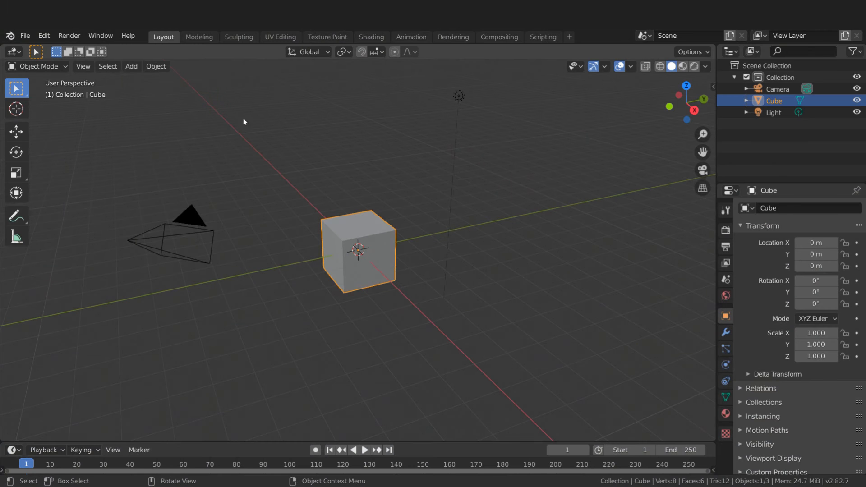
Start a new General file and delete the default camera, cube and light
left_click(25, 36)
mouse_move(67, 49)
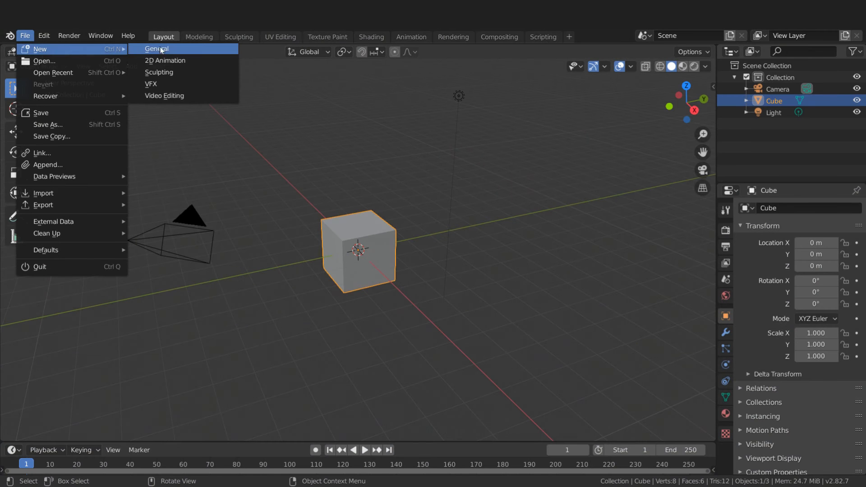
left_click(161, 49)
key("a")
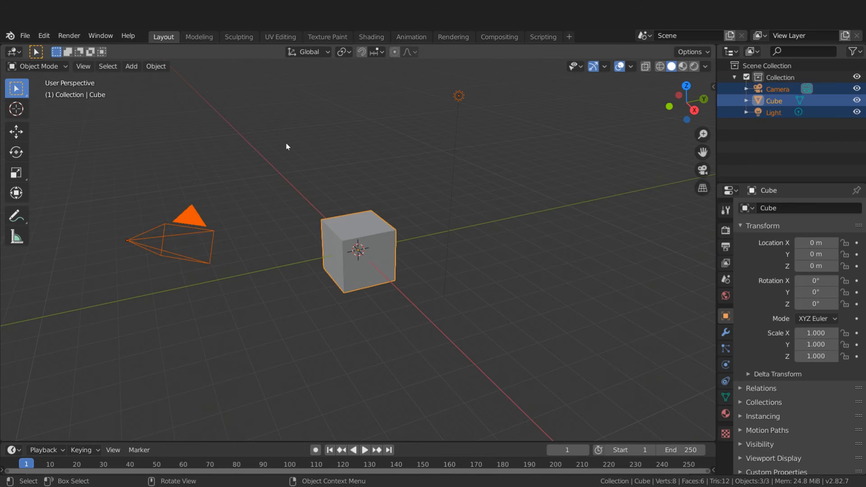
key("Delete")
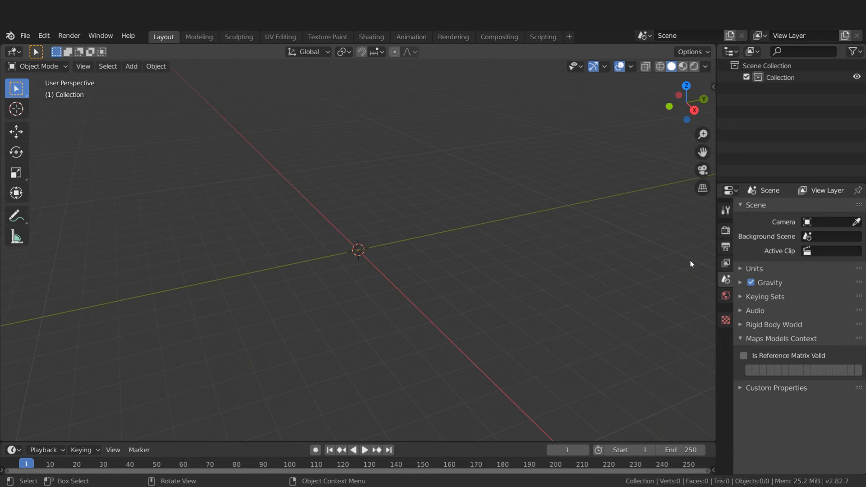
Set the scene's unit scale to 0.01 and its length unit to Millimeters
left_click(740, 269)
left_click(832, 300)
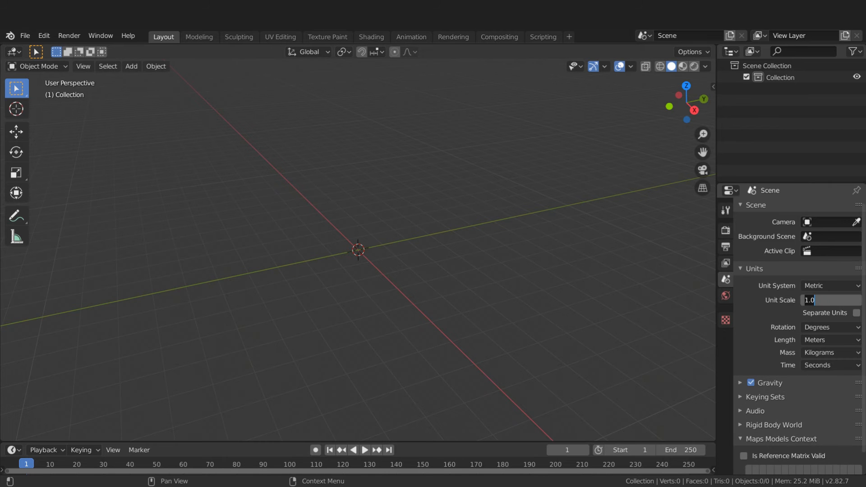
type("0.01")
key("Return")
left_click(818, 344)
left_click(823, 402)
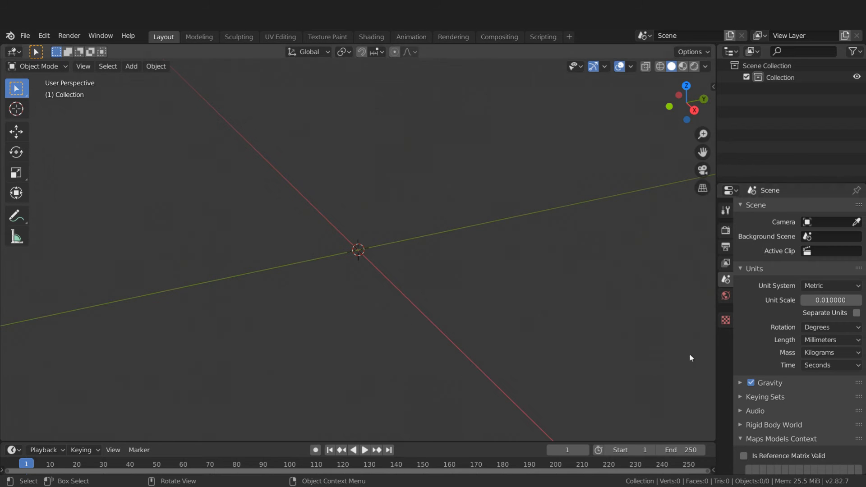
Import the FBX model House.fbx from F:\HouseModel with the default import settings
key("F4")
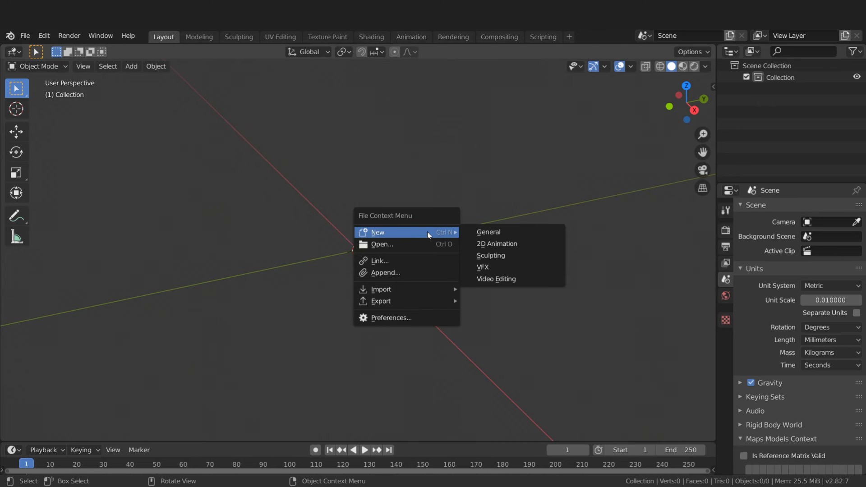
mouse_move(424, 288)
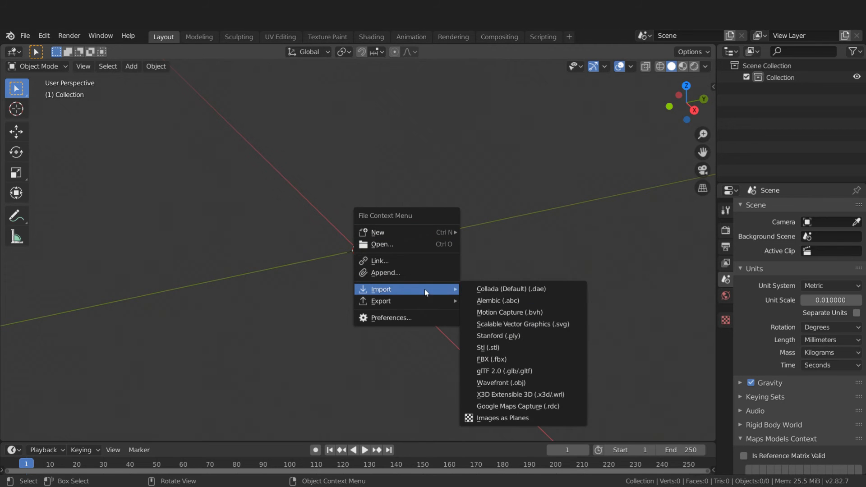
left_click(496, 360)
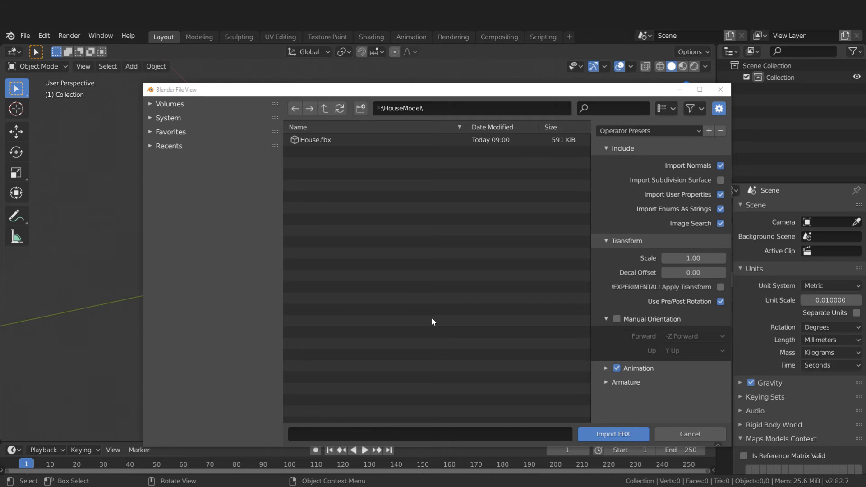
left_click(318, 141)
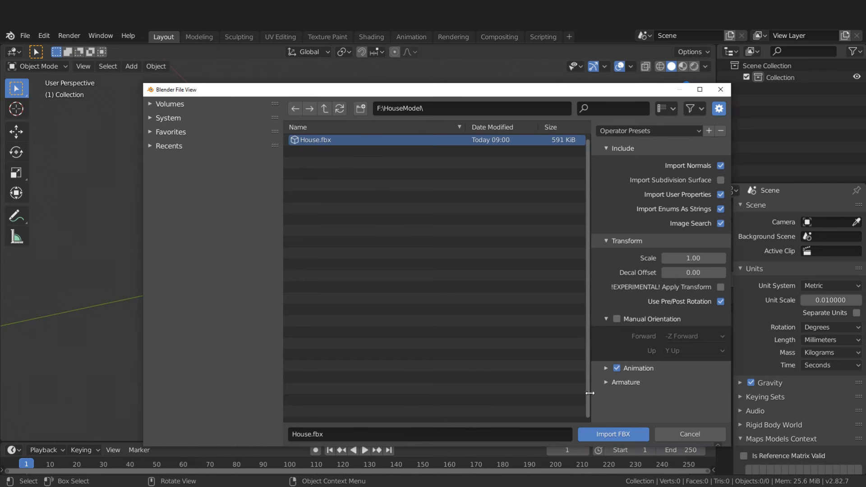
left_click(613, 434)
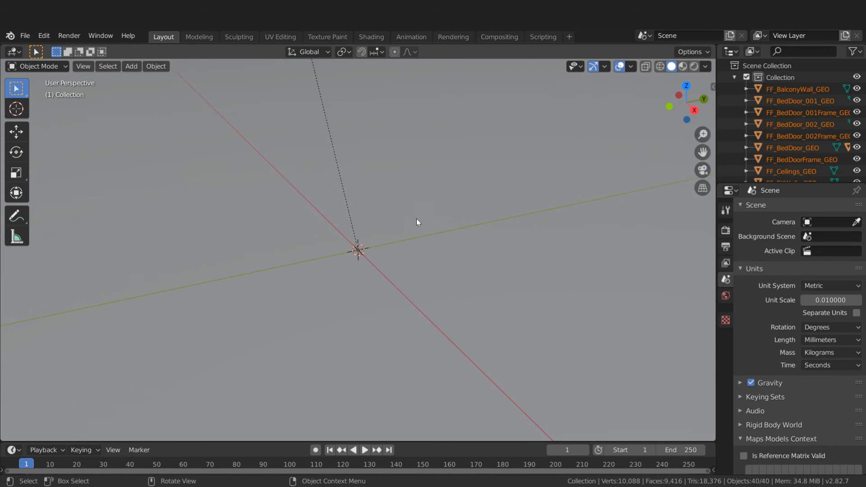
Set the viewport's clip end distance to 2000000 so the whole house can be displayed
scroll(410, 221, "down", 15)
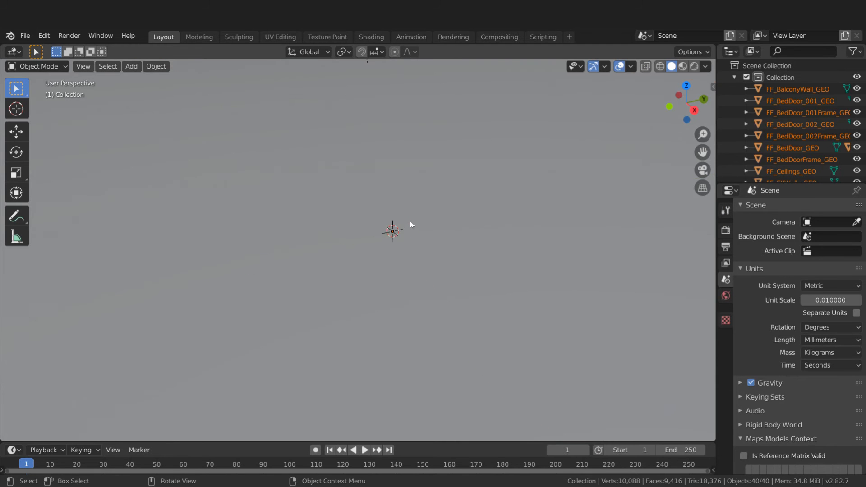
scroll(410, 221, "down", 10)
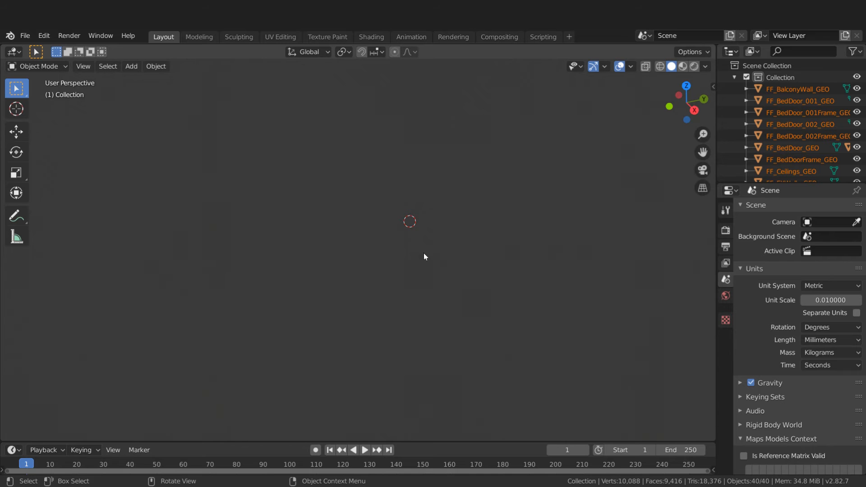
key("n")
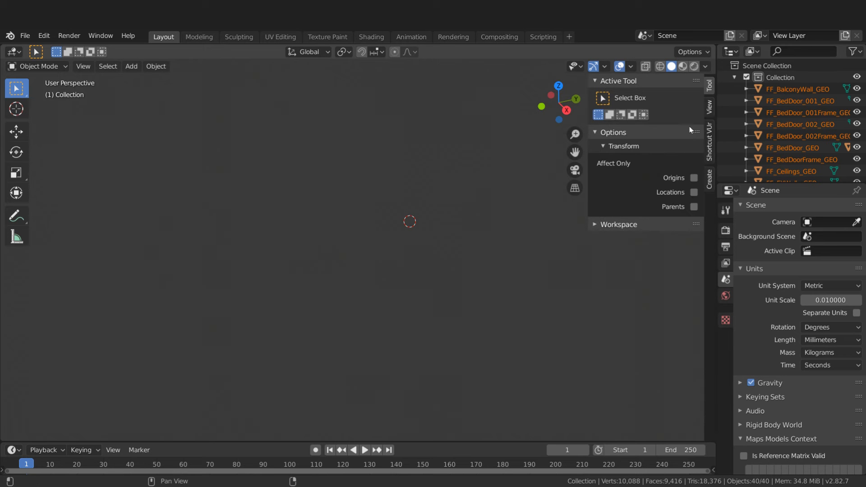
left_click(709, 107)
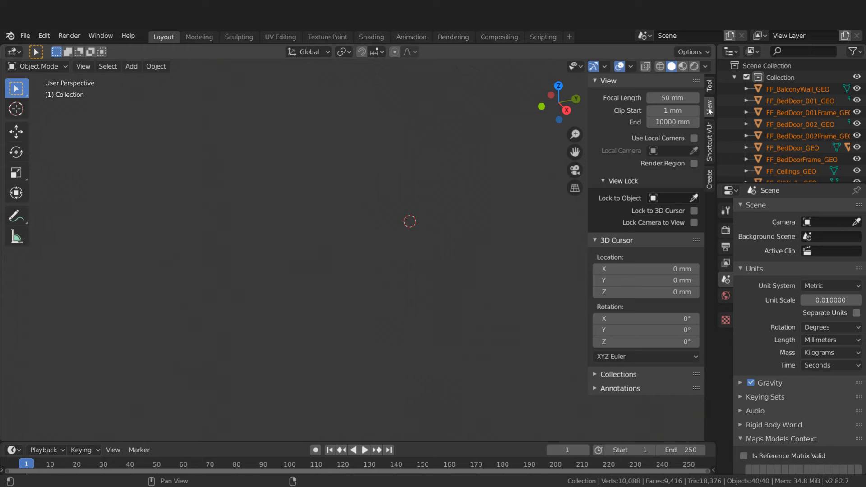
left_click(672, 122)
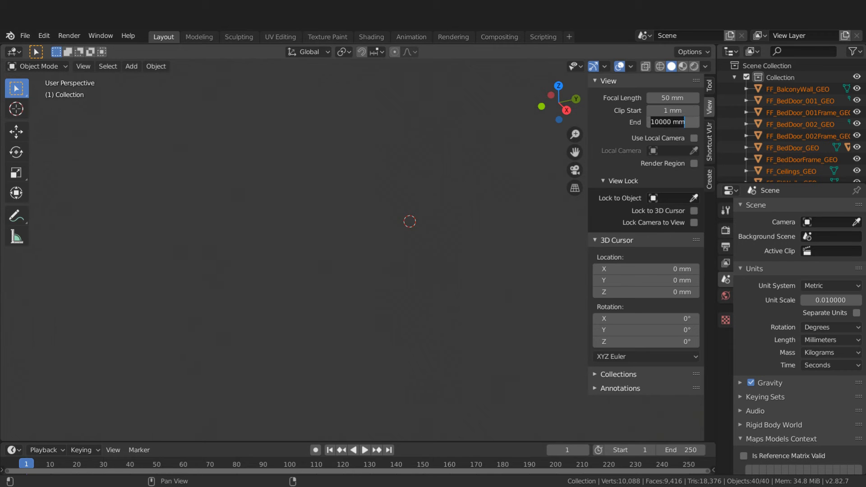
key("ctrl+a")
type("2000000")
key("Return")
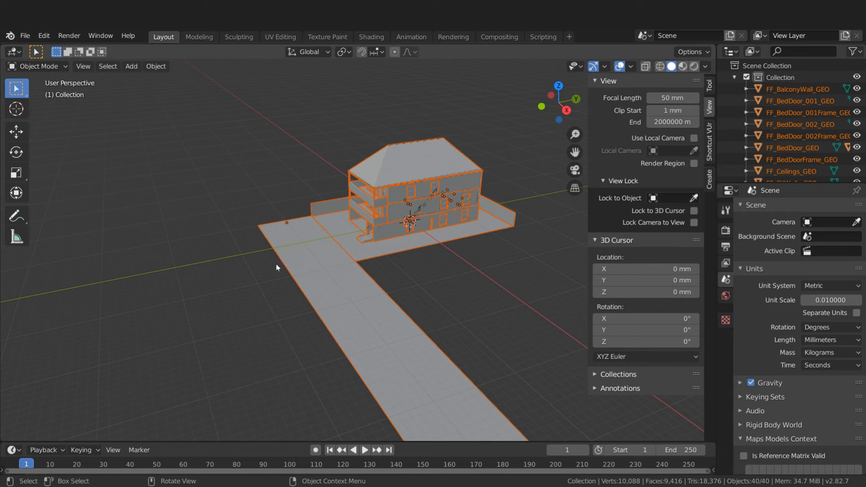
Display the roof's object transform values and switch the viewport to wireframe shading
left_click(410, 166)
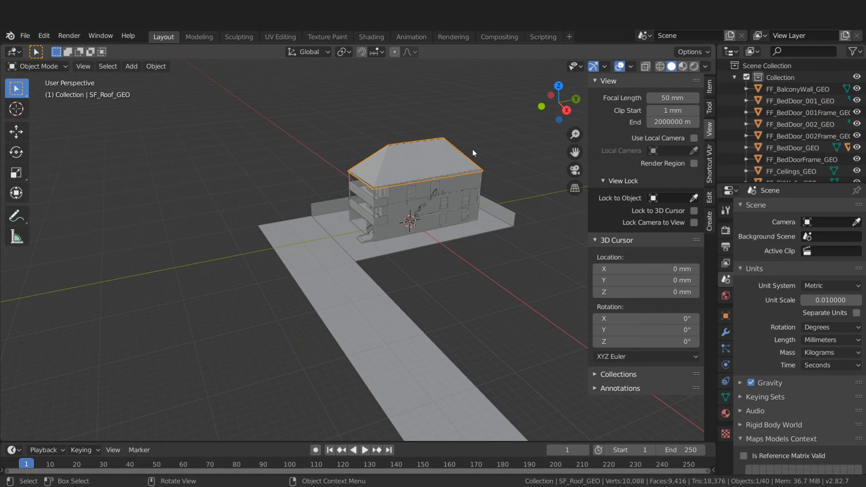
left_click(710, 91)
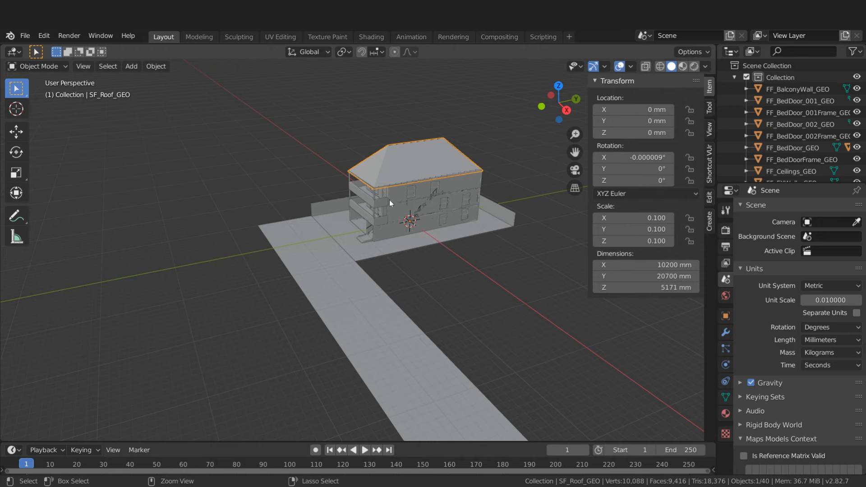
scroll(360, 237, "down", 2)
mouse_move(360, 237)
middle_mouse_down()
mouse_move(412, 226)
mouse_move(347, 234)
middle_mouse_up()
key("z")
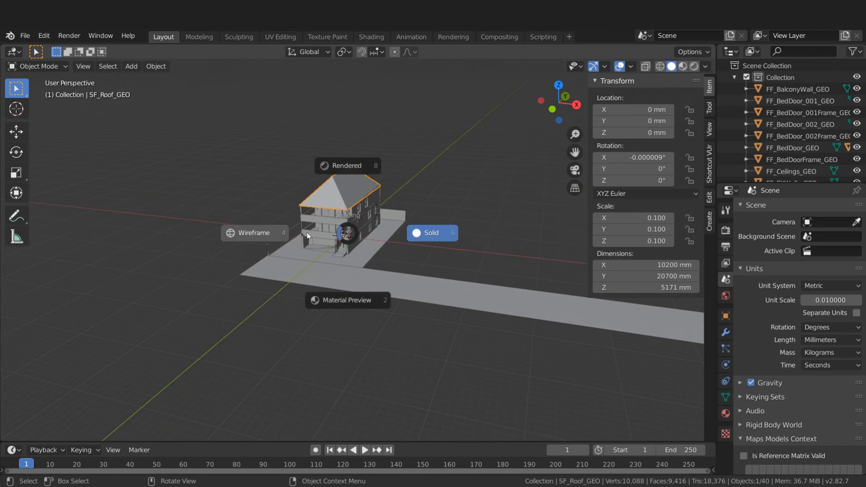
left_click(277, 232)
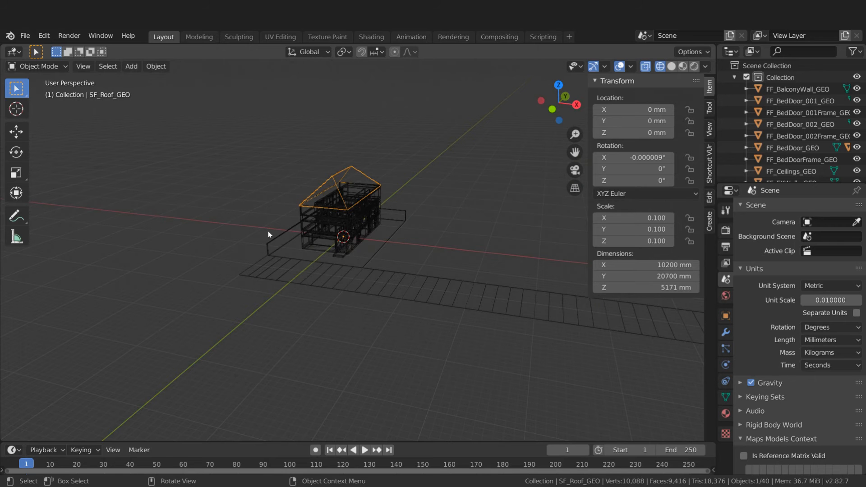
Box-select all the house objects and apply all their transforms
left_click(17, 92)
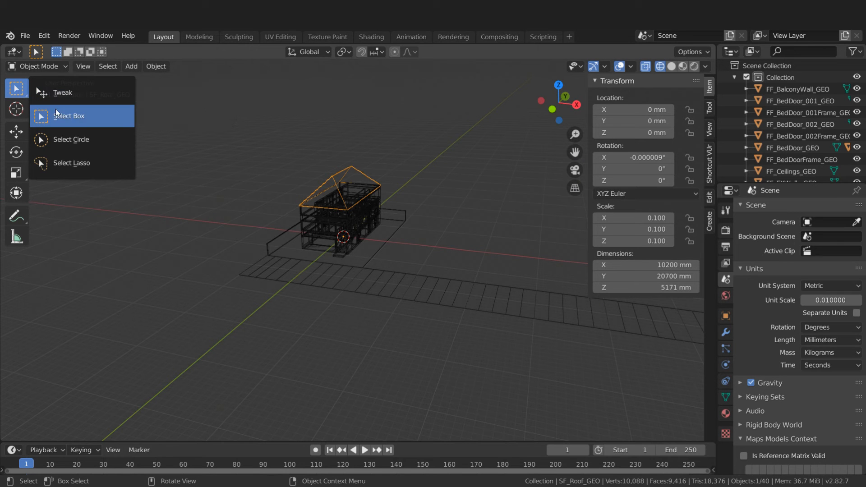
left_click(67, 117)
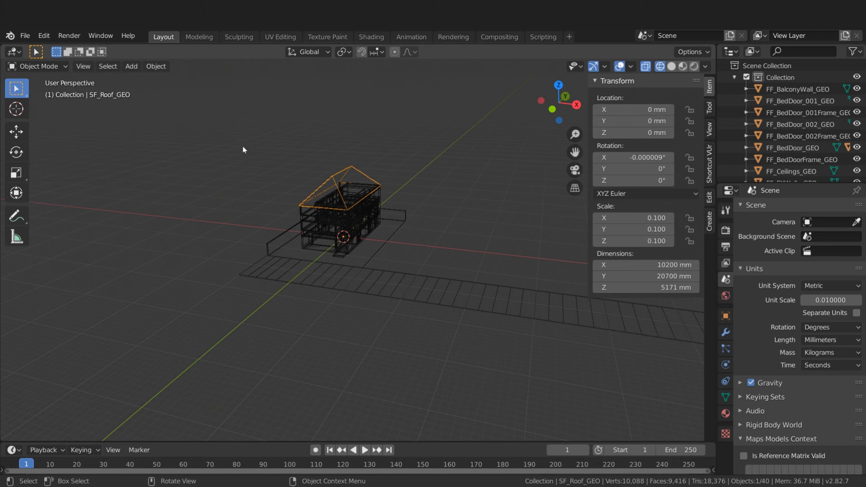
left_click_drag(226, 133, 522, 338)
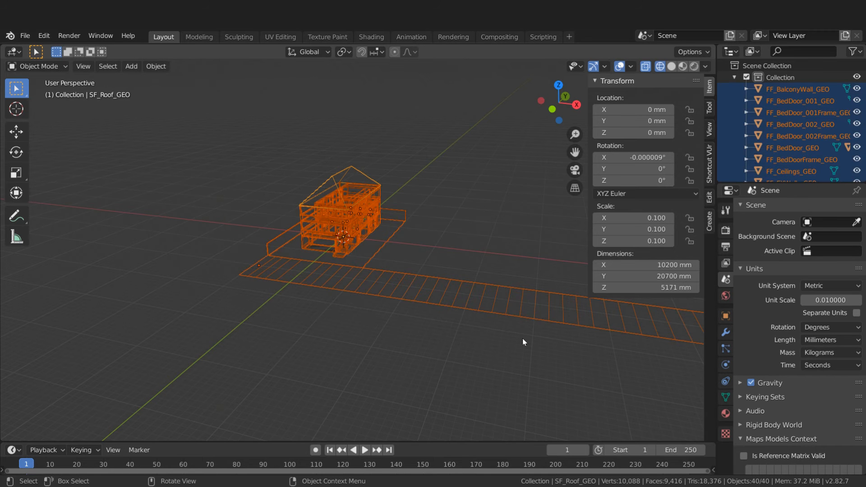
key("ctrl+a")
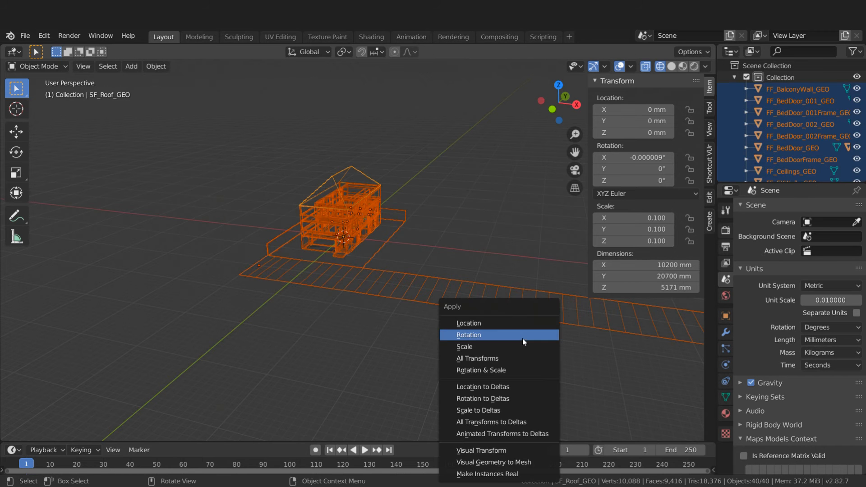
left_click(485, 358)
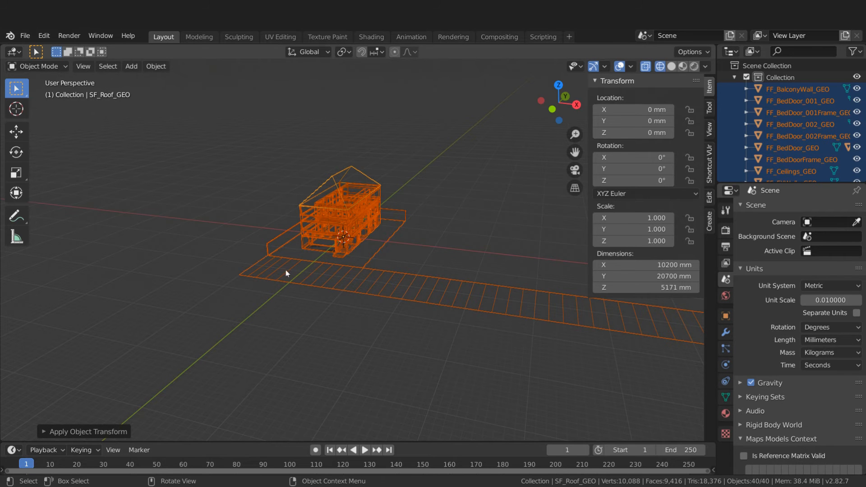
Open the ground-floor floor mesh GF_Floors_GEO in Edit Mode and return the viewport to solid shading
left_click(316, 251)
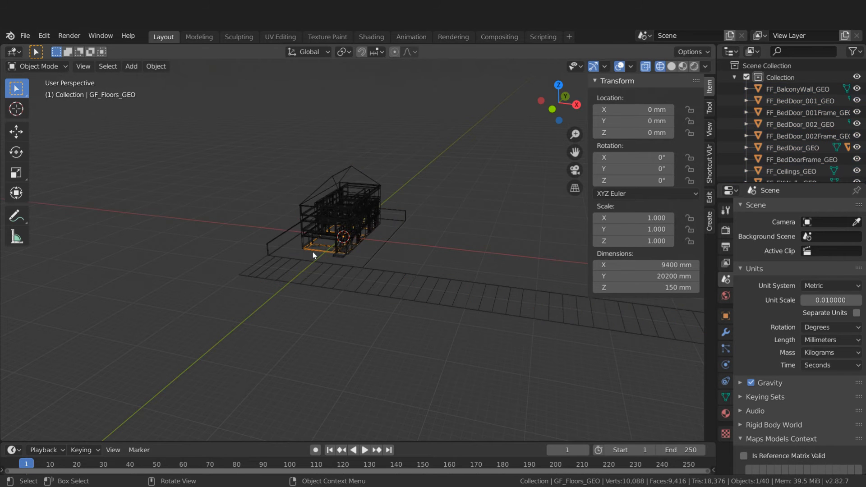
middle_click_drag(313, 253, 282, 233, "ctrl")
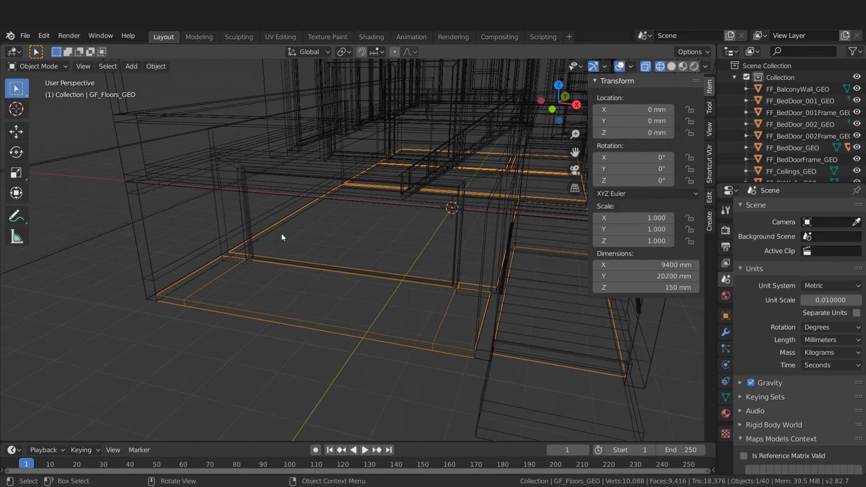
key("Tab")
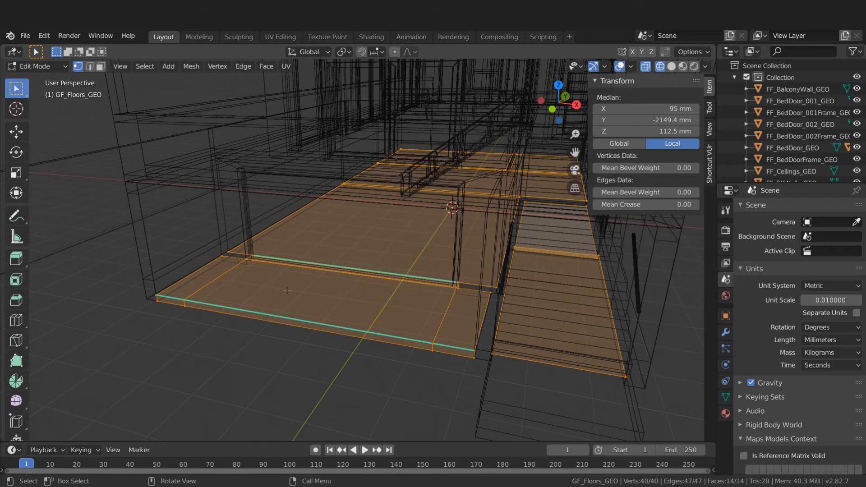
key("z")
left_click(361, 299)
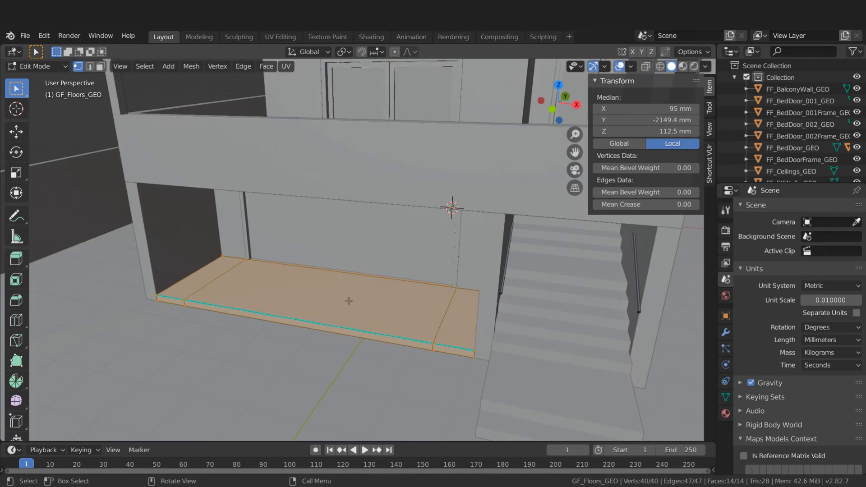
Bevel the upper front edges of the floor slab beside the stairs with one segment, about 92 mm wide
key("3")
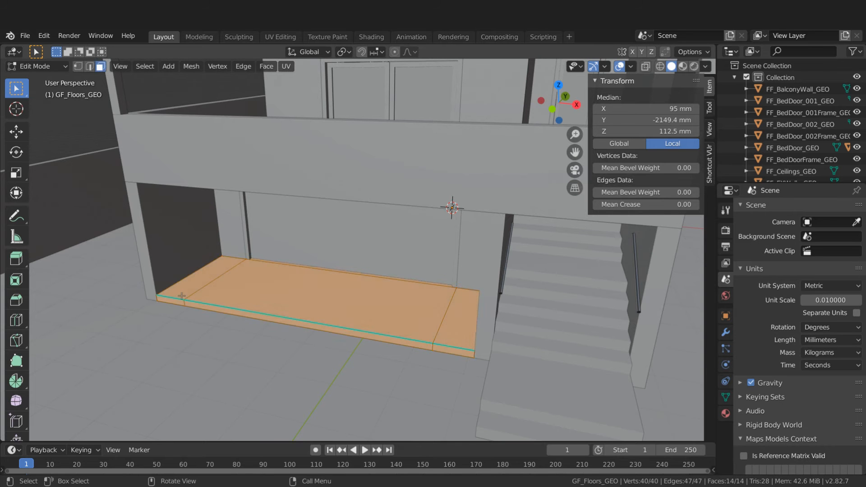
key("1")
key("2")
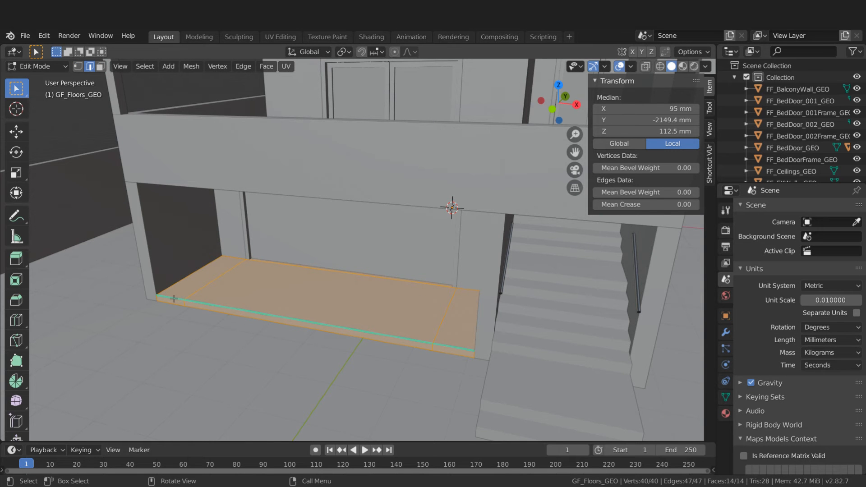
left_click(174, 299)
left_click(453, 347, "ctrl")
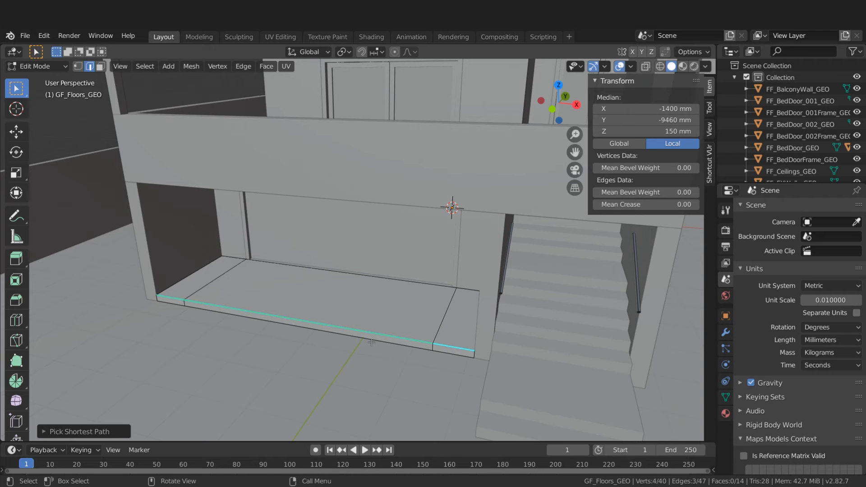
key("ctrl+b")
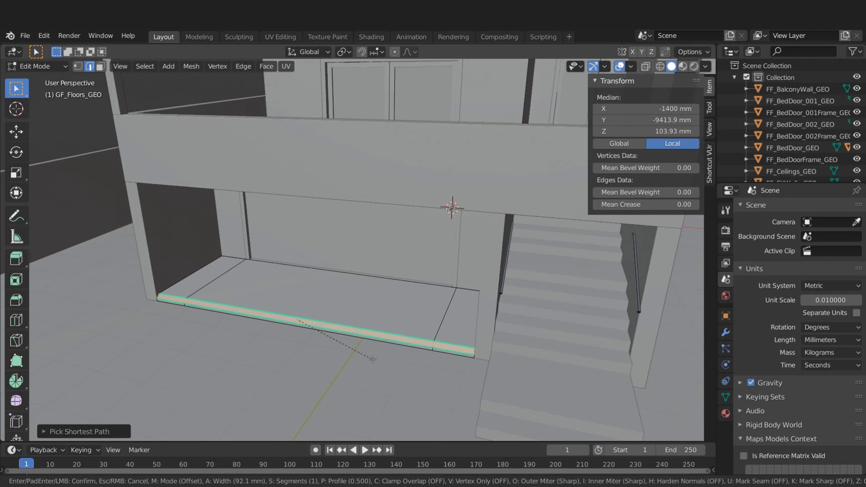
left_click(371, 360)
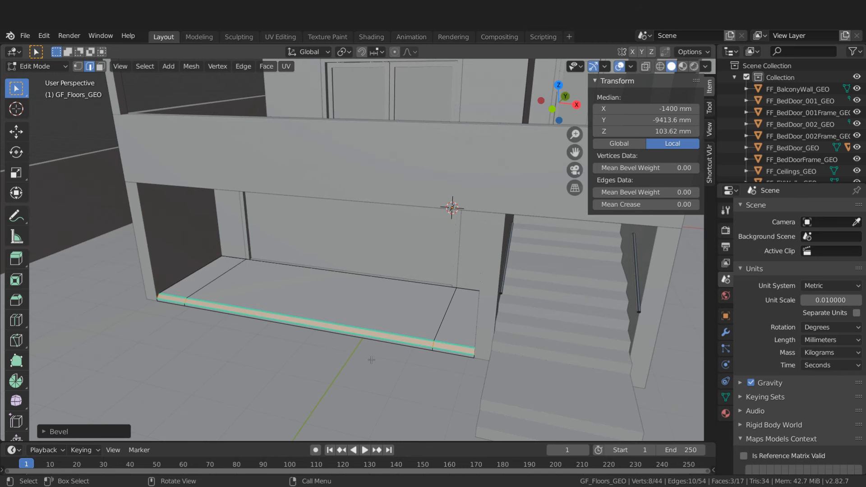
left_click(349, 322)
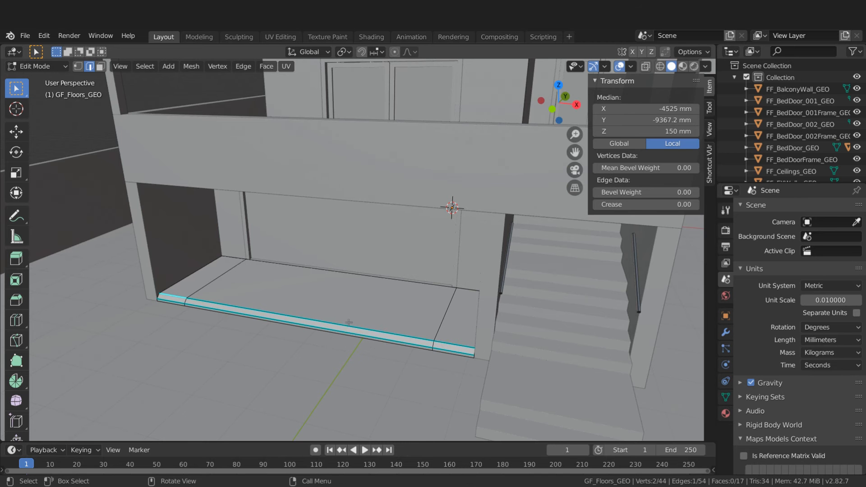
Select the run of inner bevel edges on the floor slab and move it about 2.2 m along Y to the slab's rear edge
left_click(447, 343, "ctrl")
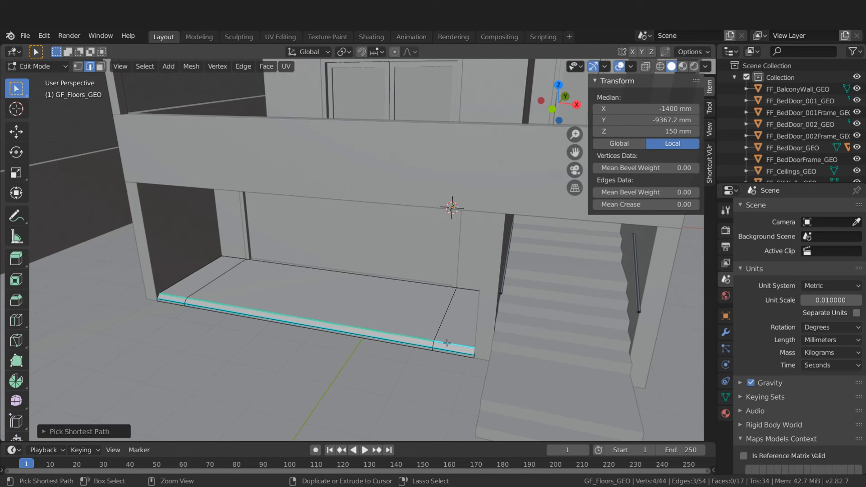
key("e")
key("y")
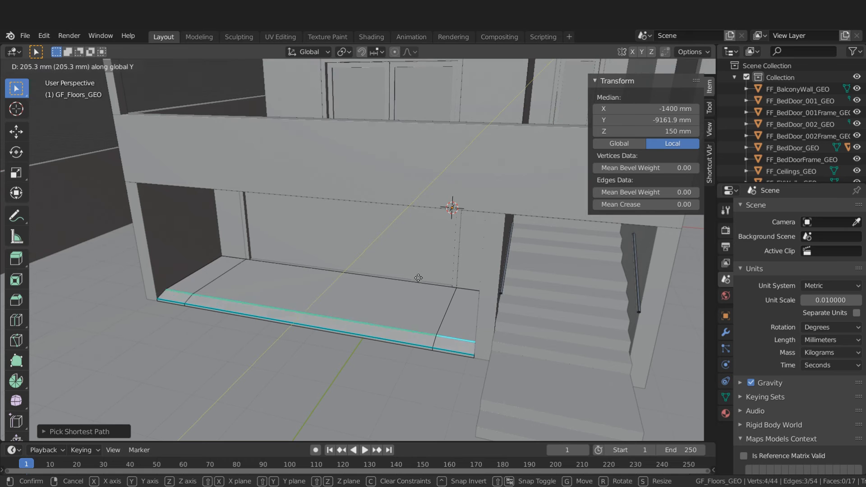
left_click(434, 221)
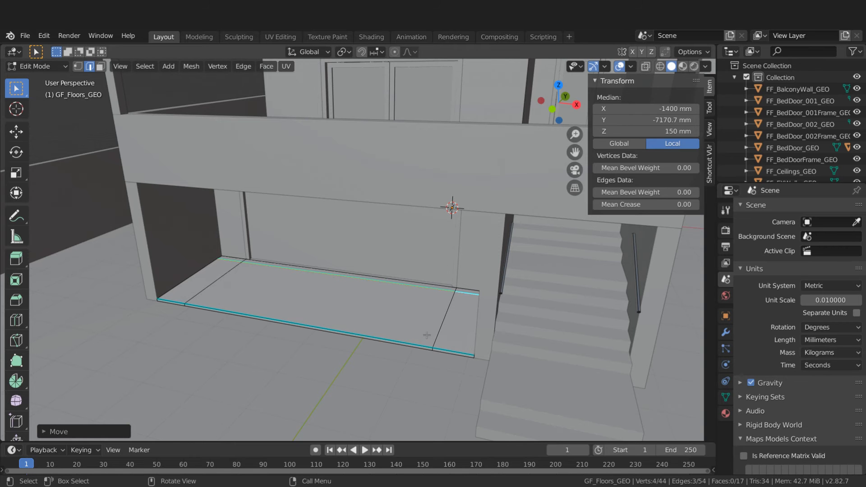
Switch to the UV Editing workspace and set its 3D view's clip end to 2 km
left_click(290, 38)
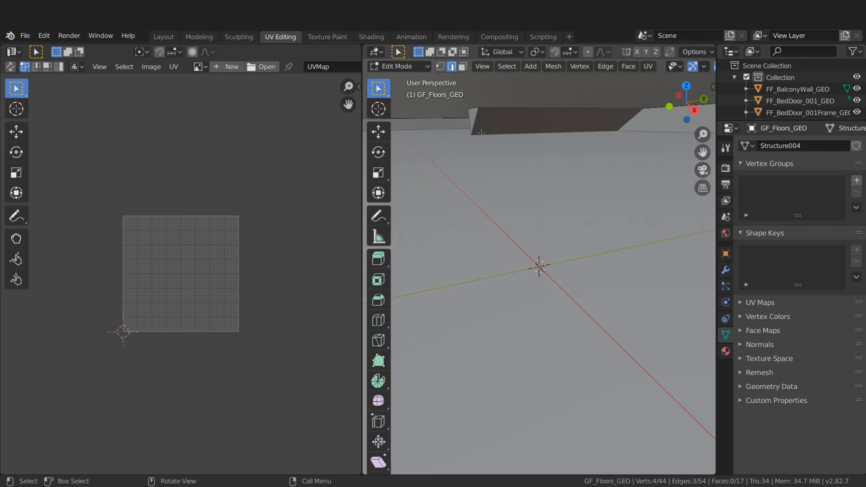
key("n")
left_click(709, 134)
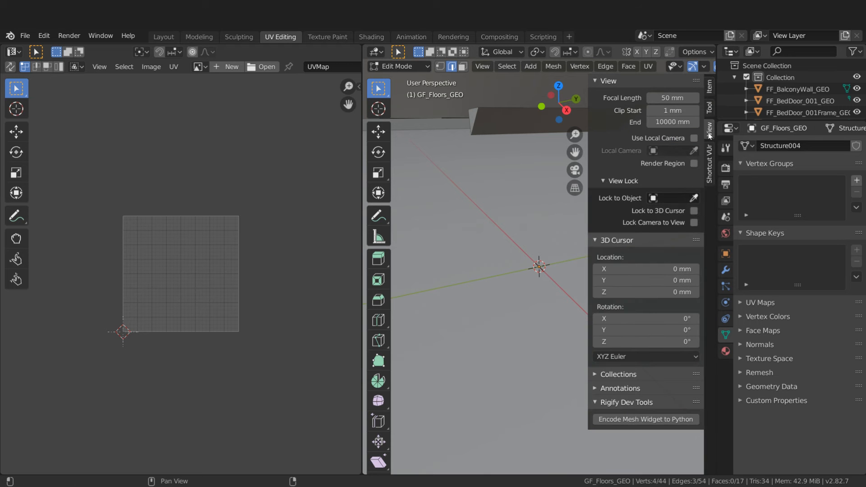
left_click(674, 121)
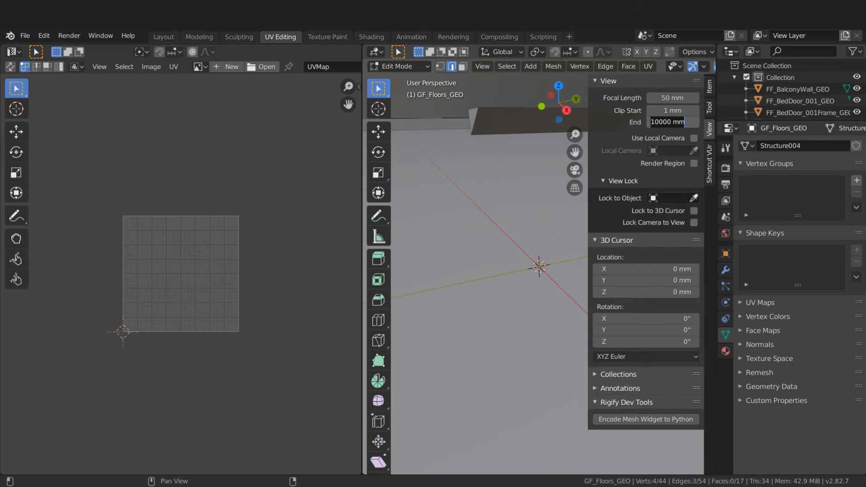
type("2km")
key("Return")
key("n")
Isolate the ground-floor floor mesh in local view and select all its geometry
key("KP_Divide")
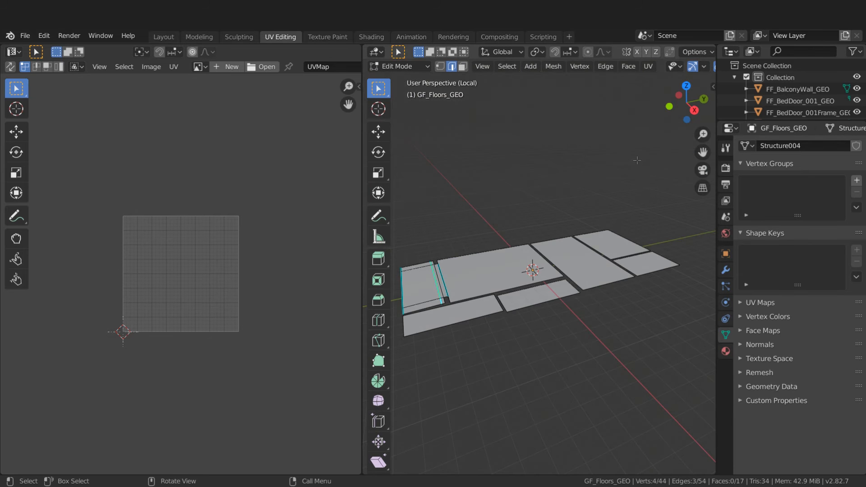
middle_click_drag(586, 206, 585, 239)
key("a")
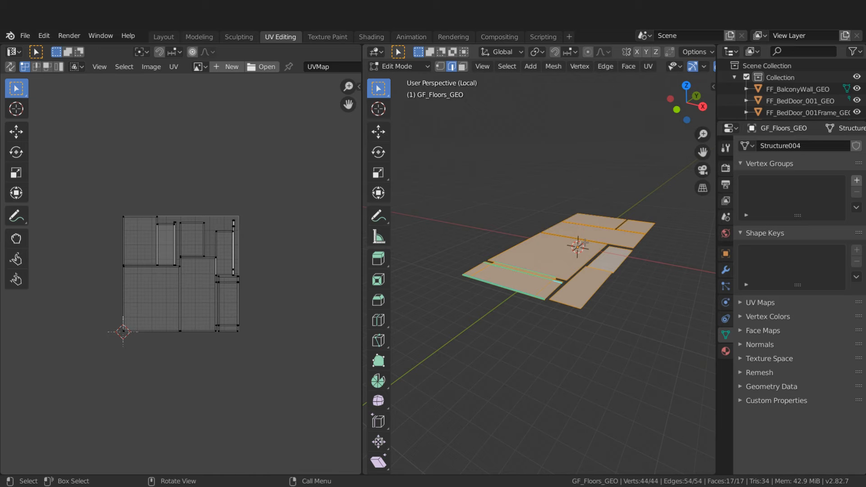
Unwrap the floor mesh with Smart UV Project, using an island margin of 0.02 and Stretch to UV Bounds off
key("u")
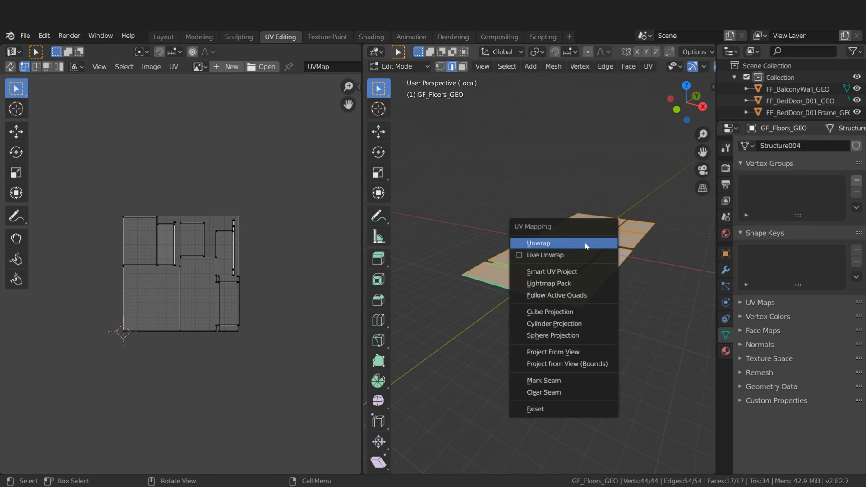
left_click(557, 271)
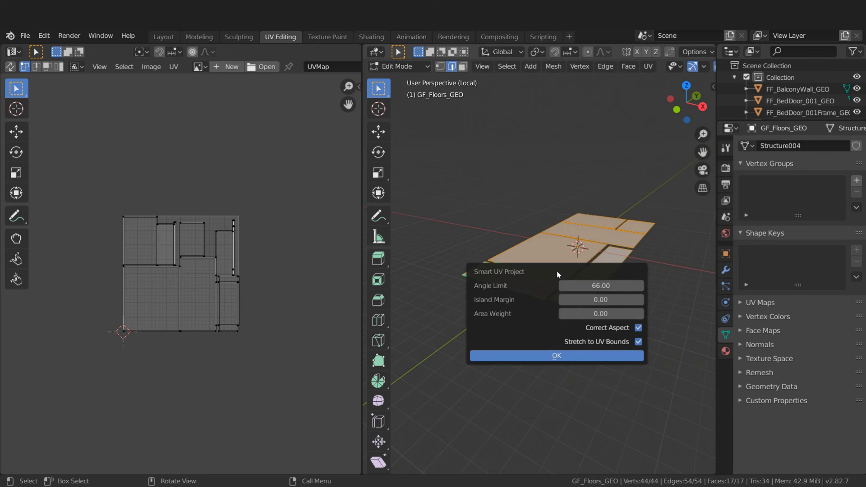
left_click(600, 300)
key("BackSpace")
type("0.02")
key("Return")
left_click(638, 343)
left_click(575, 357)
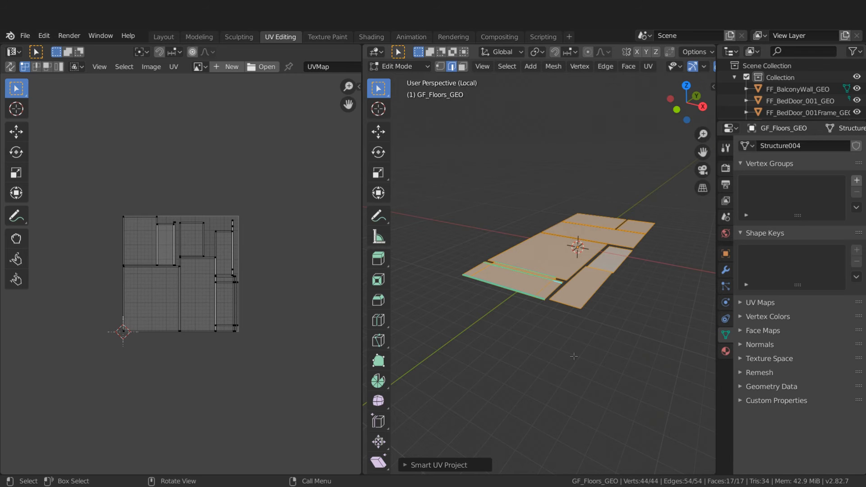
Return to the Layout workspace and display the material slots of GF_Floors_GEO
left_click(175, 36)
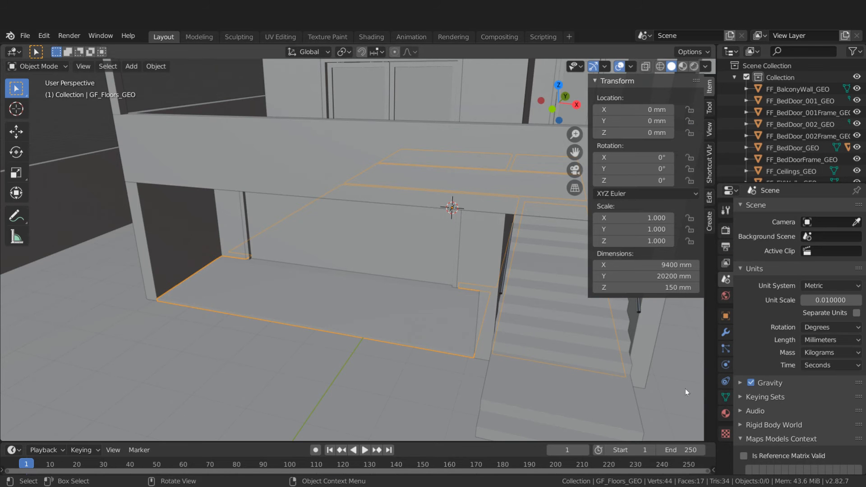
left_click(727, 413)
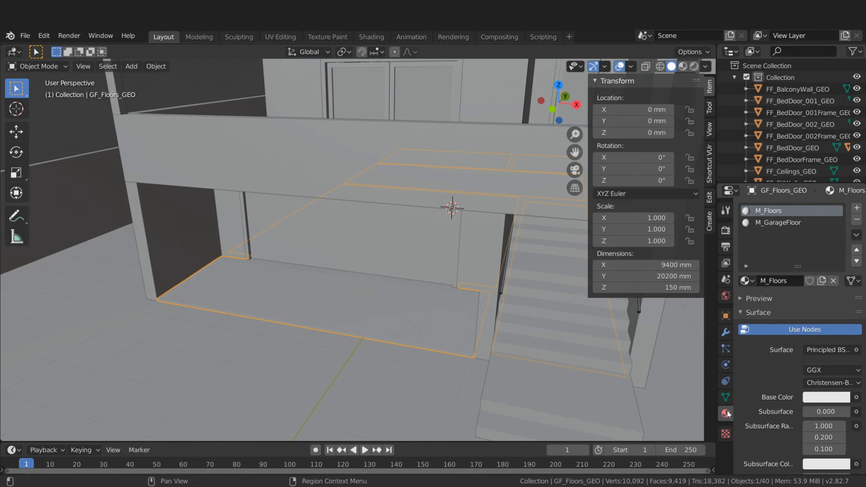
Box-select the upper-storey and roof objects in a front orthographic wireframe view, hide them, and restore solid shading
key("KP_1")
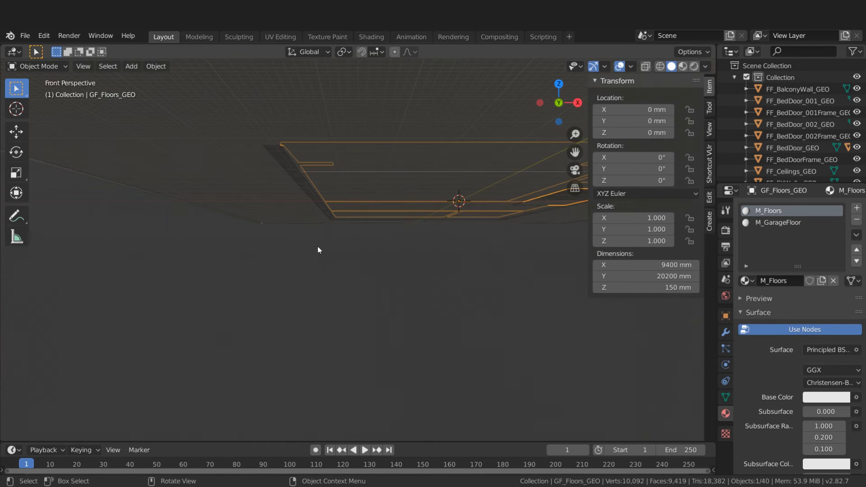
key("KP_5")
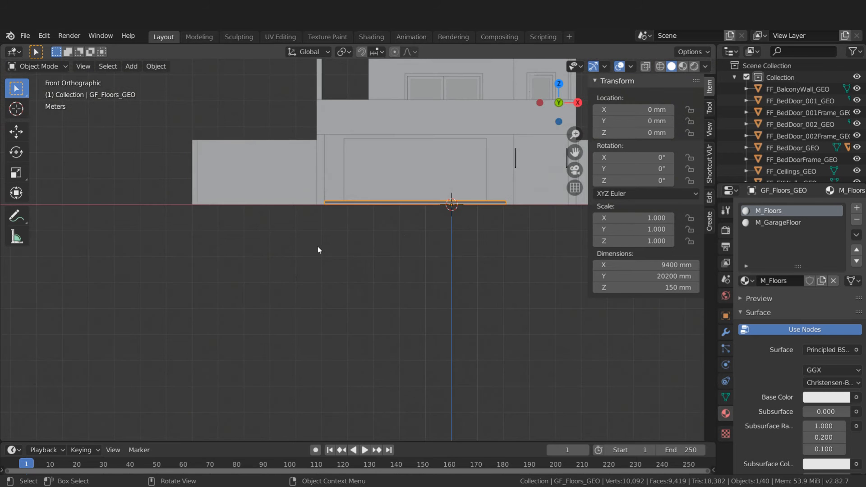
middle_click_drag(415, 222, 266, 408, "shift")
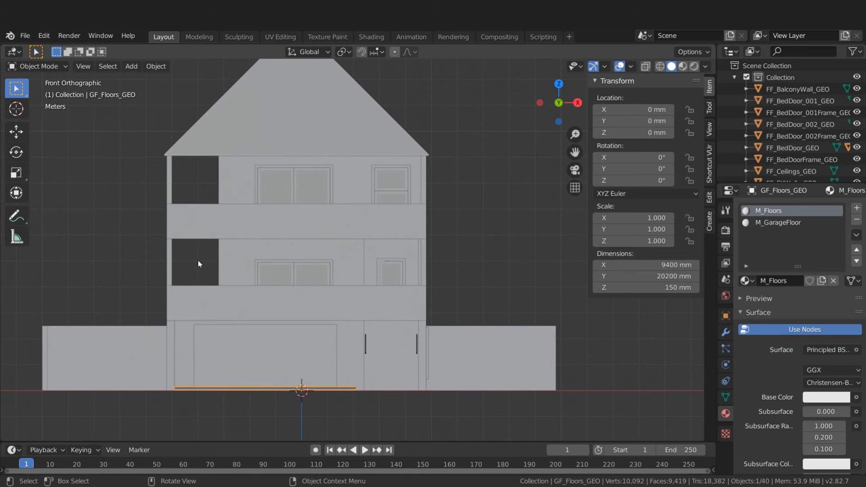
key("z")
left_click(123, 267)
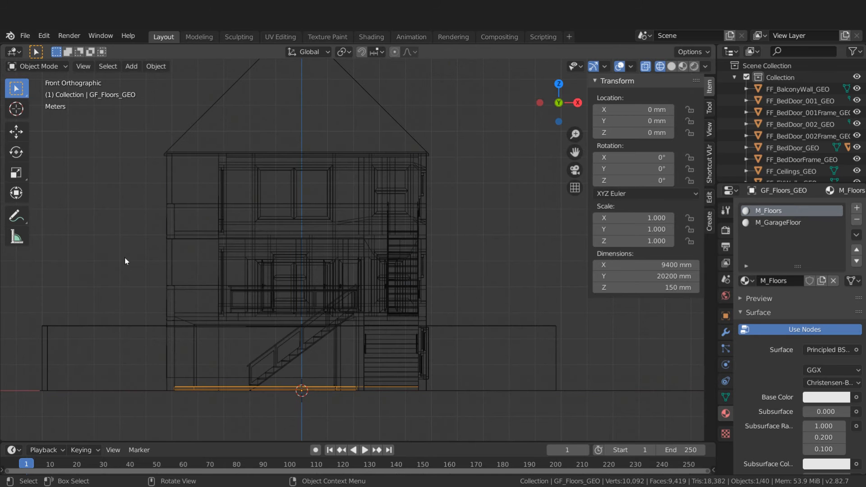
left_click_drag(88, 96, 516, 308)
key("h")
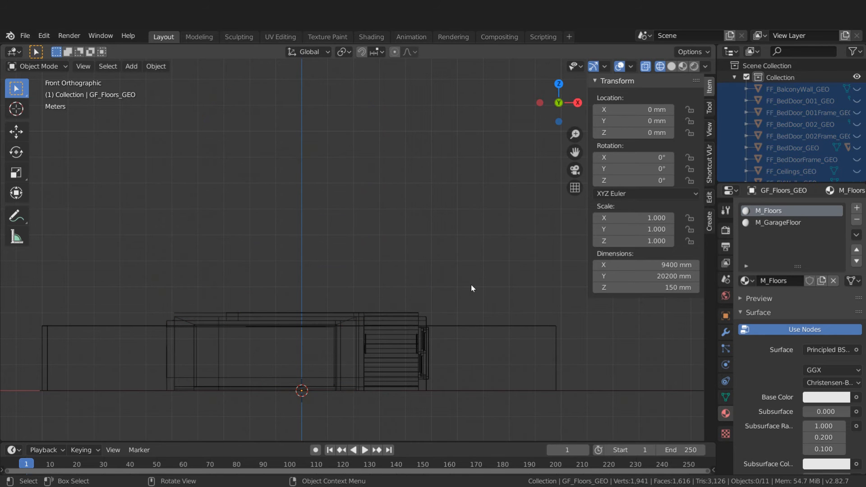
key("z")
left_click(553, 283)
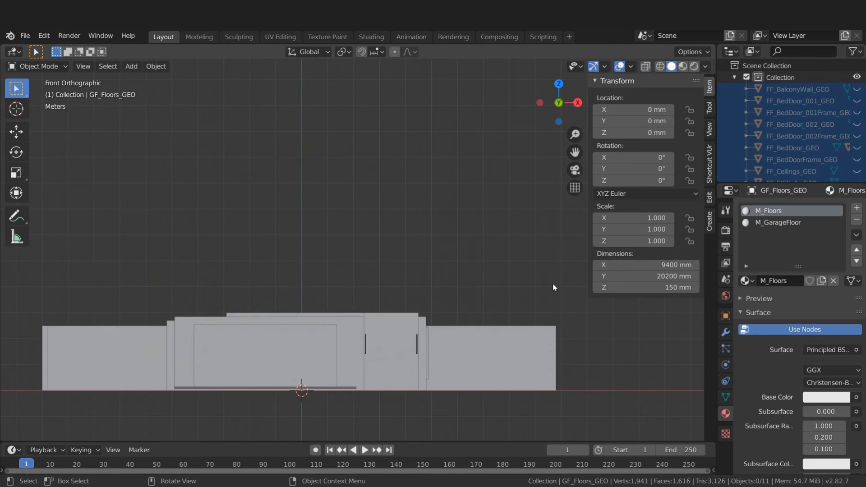
Select the first-floor floor object FF_Floors_GEO and open it in Edit Mode
middle_click_drag(402, 259, 365, 282)
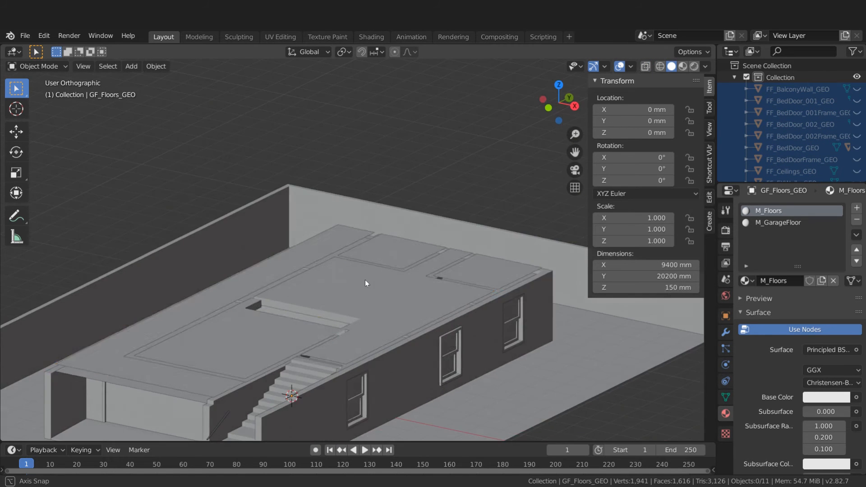
left_click(380, 314)
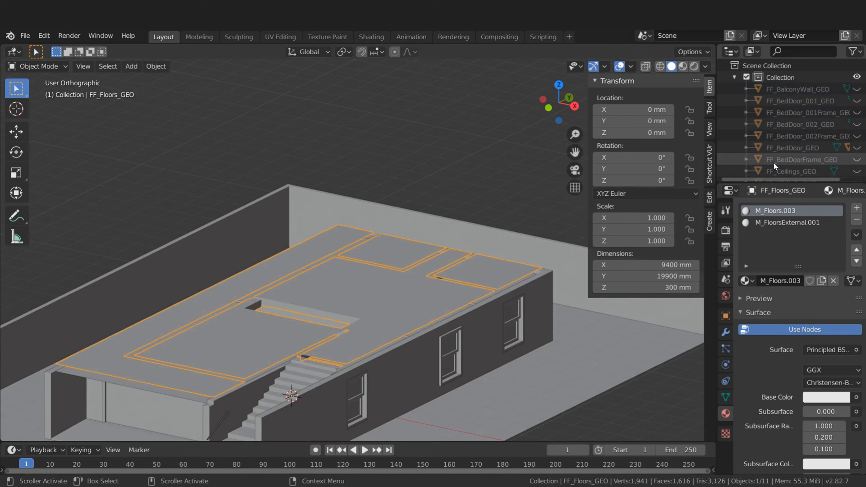
scroll(776, 161, "down", 5)
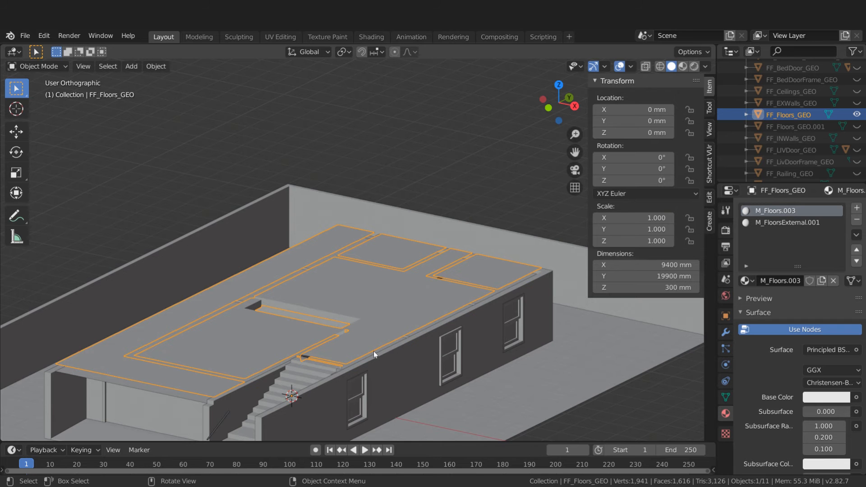
key("Tab")
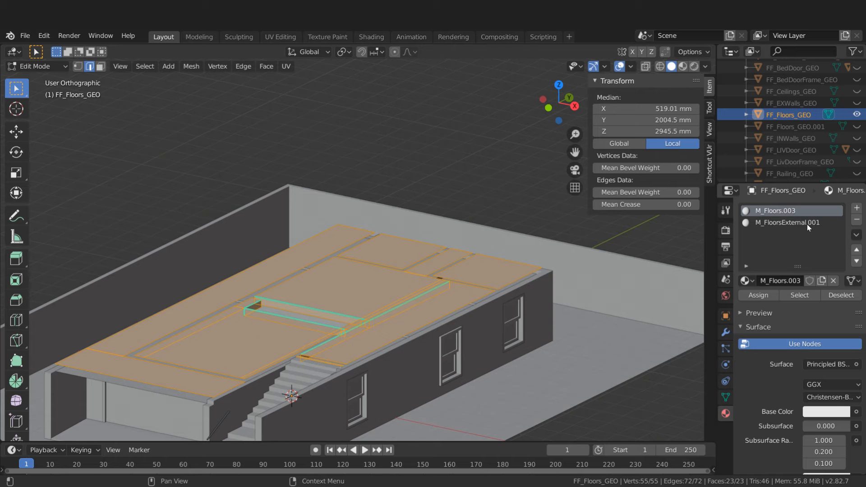
Clear the selection and select only the faces assigned to the M_FloorsExternal.001 material
key("alt+a")
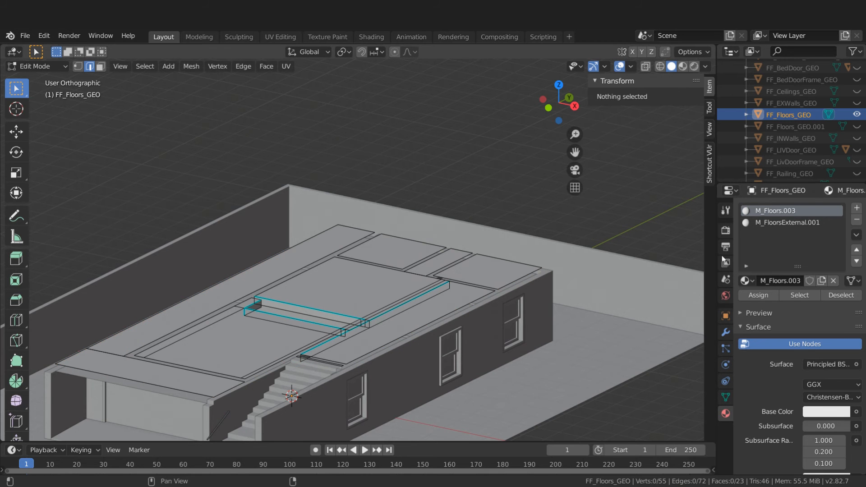
left_click(776, 223)
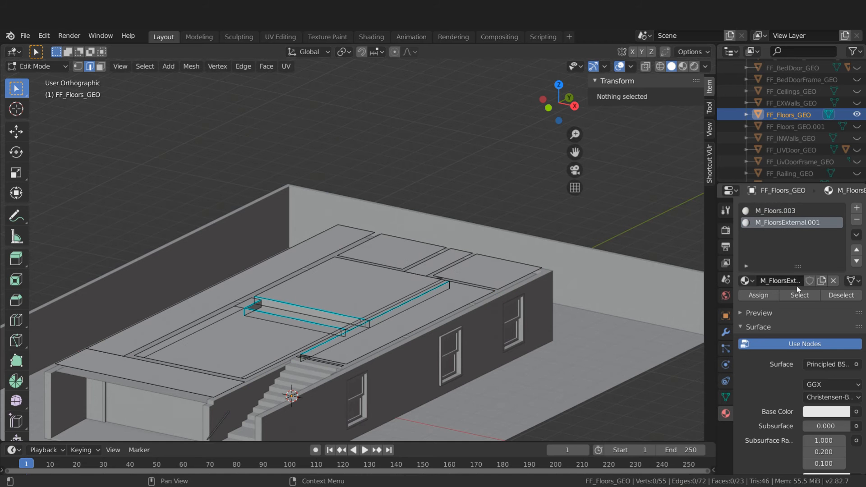
left_click(787, 293)
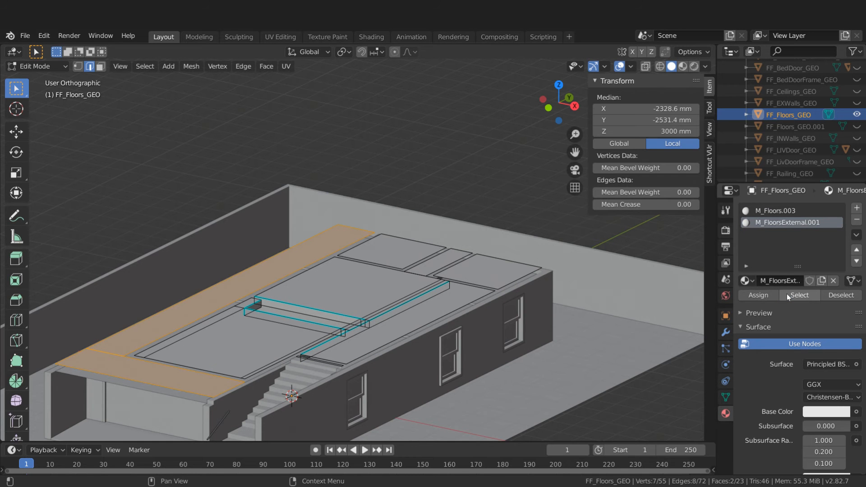
In face mode, select only the large central room floor, the long corridor floor beside the stairs and the strips joining them
key("3")
key("alt+a")
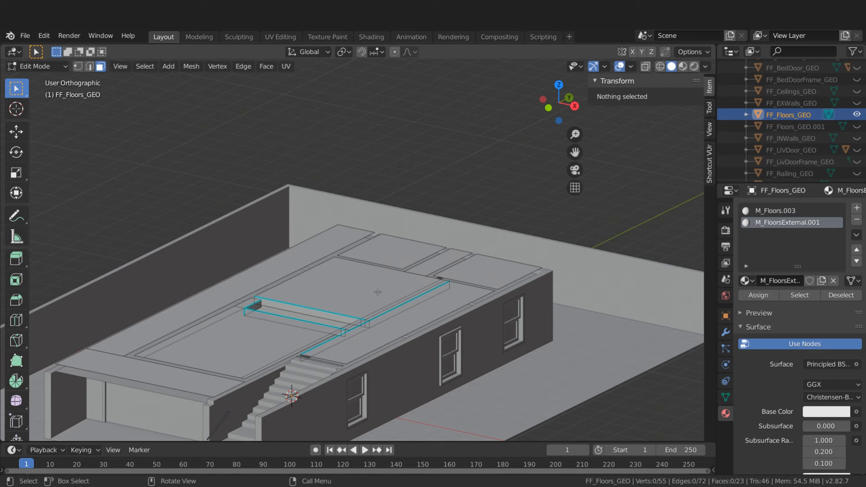
left_click(397, 302)
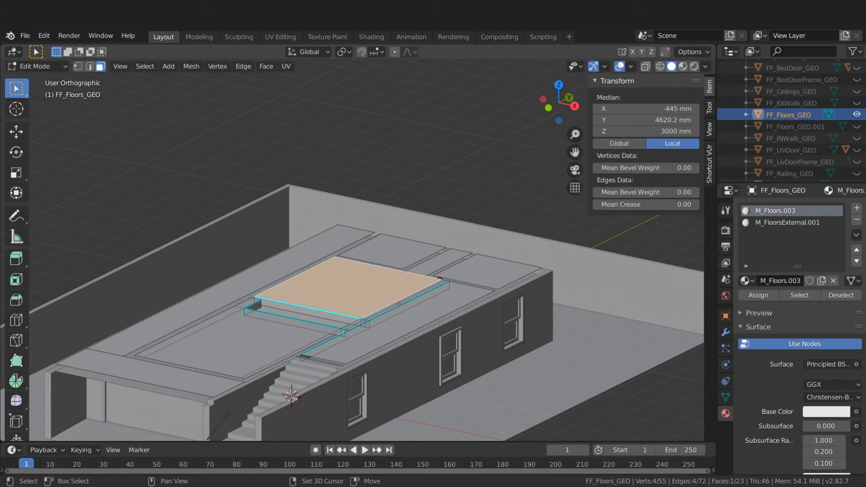
left_click(398, 304, "shift")
left_click(411, 305, "shift")
scroll(410, 293, "up", 3)
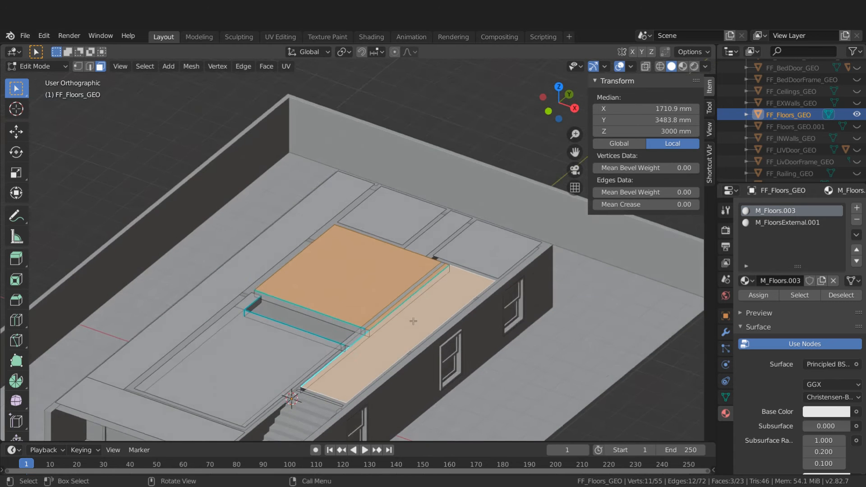
scroll(409, 280, "up", 2)
left_click(398, 276, "shift")
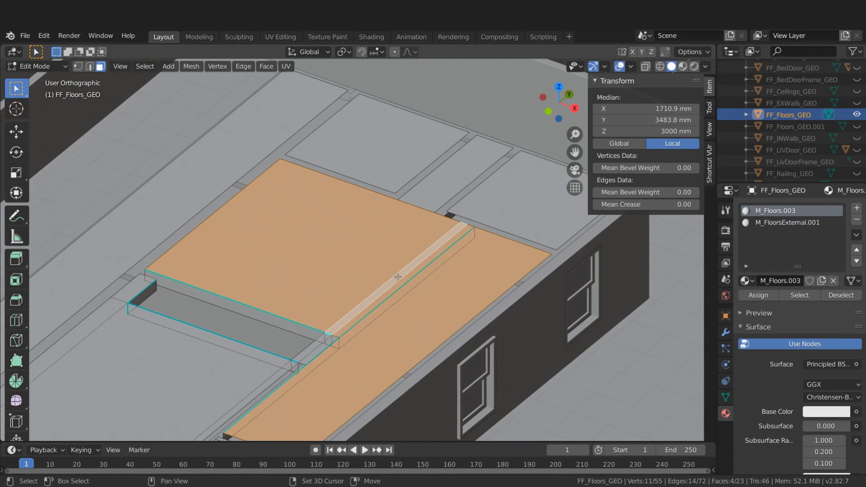
scroll(422, 287, "down", 2)
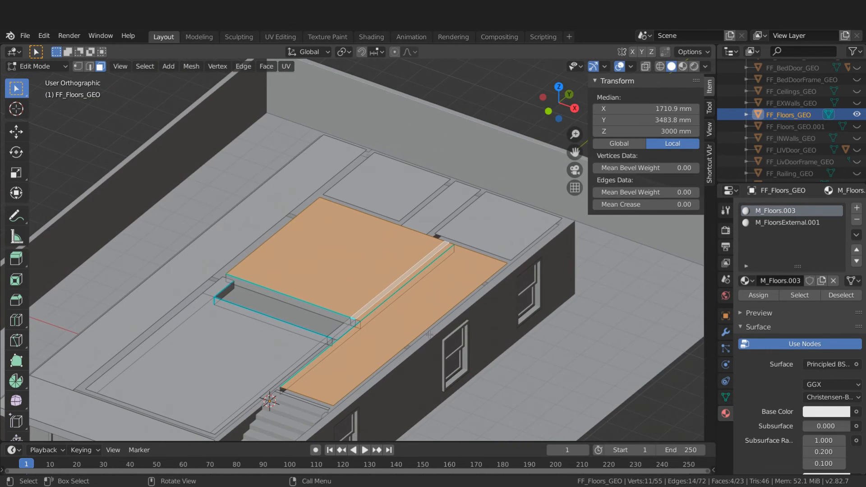
Create a new material named M_FF_OpenSpace and assign it to the selected central room and corridor floor faces
left_click(857, 208)
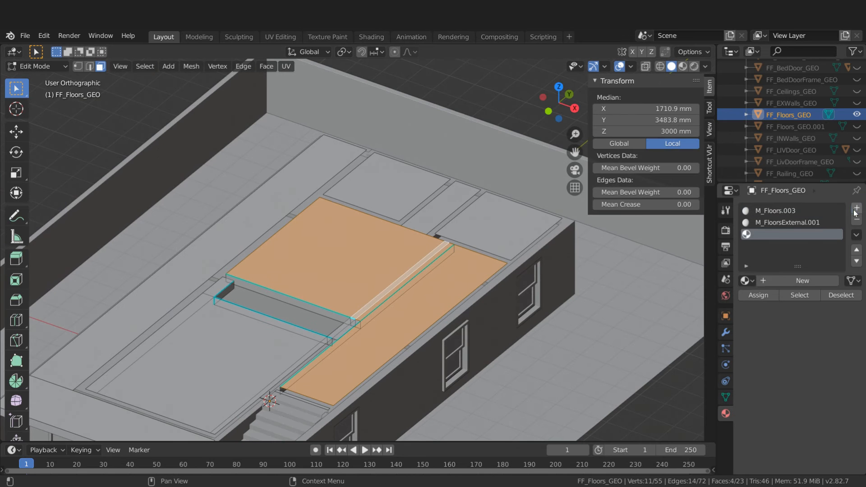
left_click(780, 280)
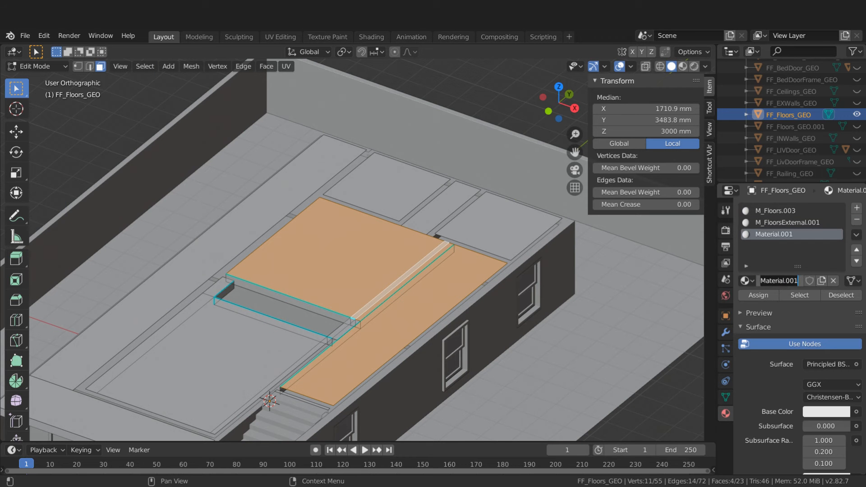
type("M_OpenSpa")
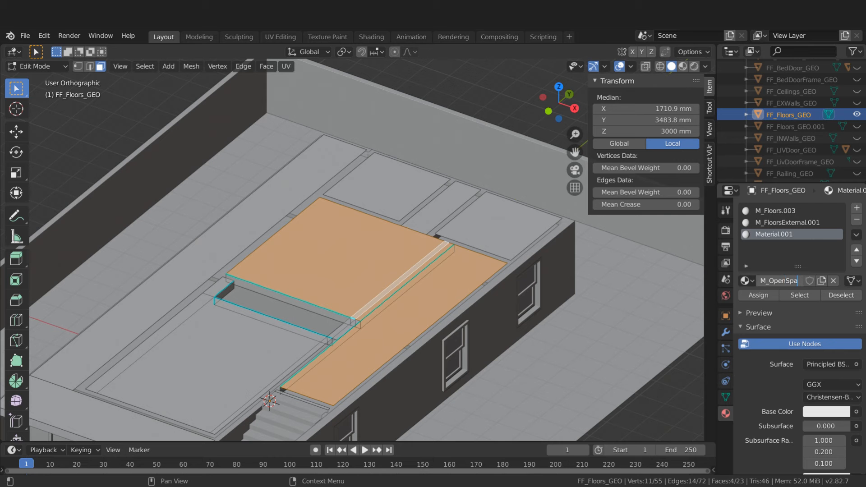
type("ce")
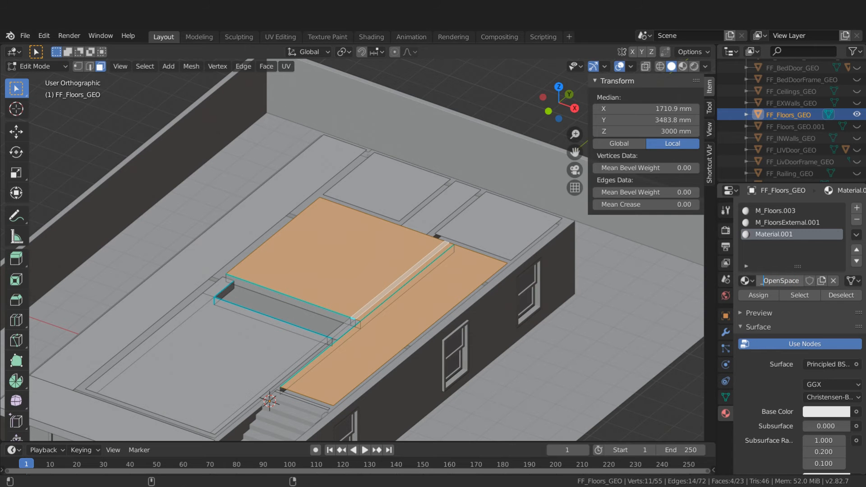
type("FF_")
key("Return")
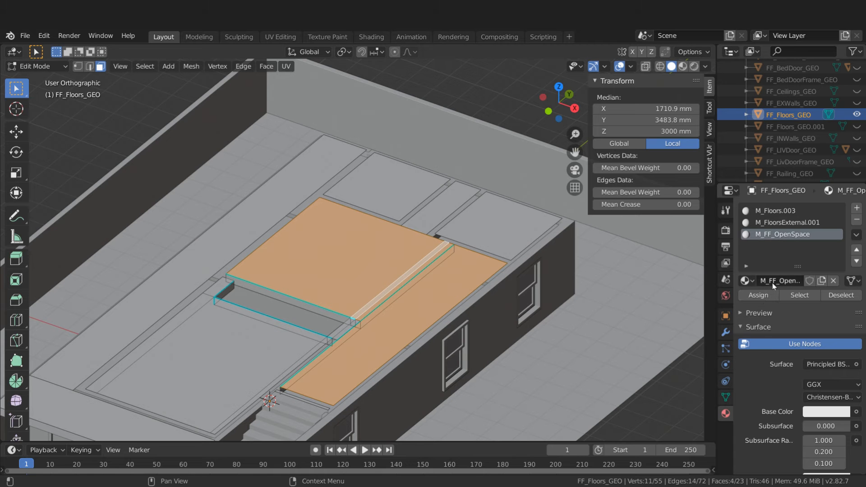
left_click(750, 295)
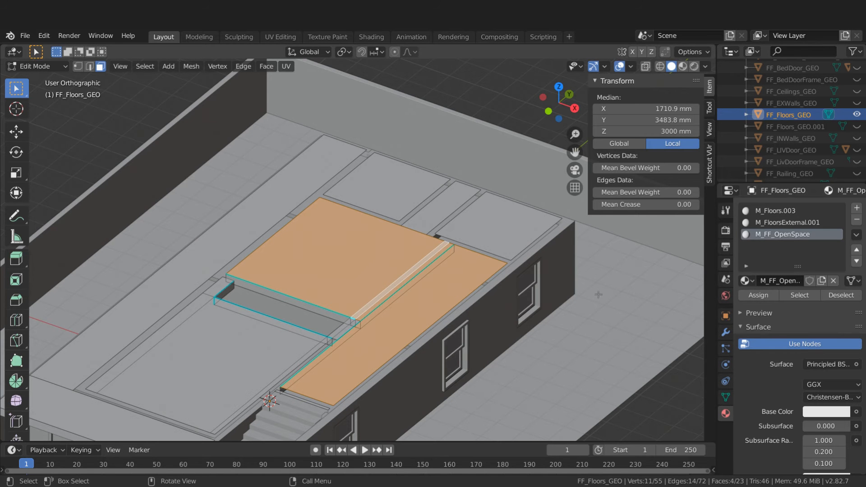
Create a new material named M_FF_Bathroom and try to assign it to only the rear room floor farthest from the windowed wall
left_click(480, 224)
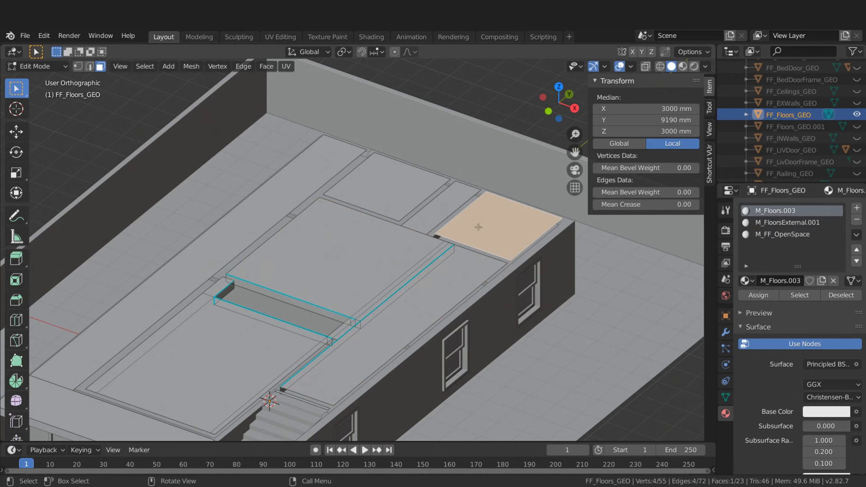
left_click(402, 192, "shift")
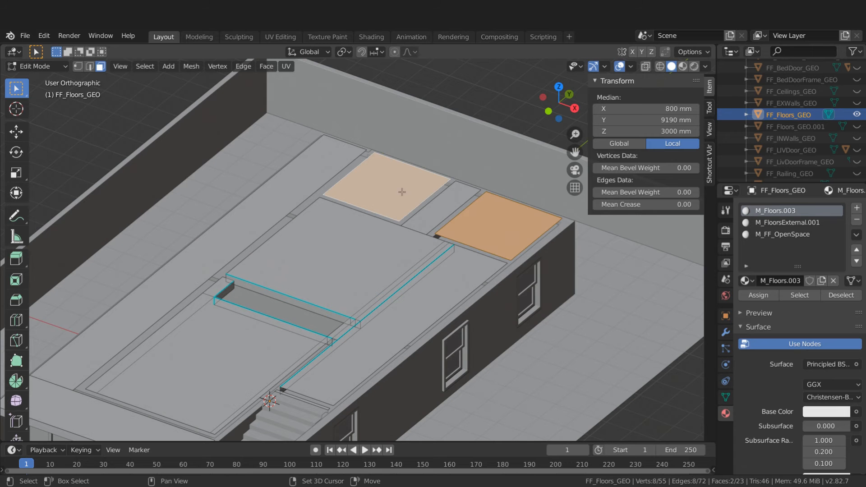
left_click(856, 208)
left_click(790, 278)
double_click(778, 281)
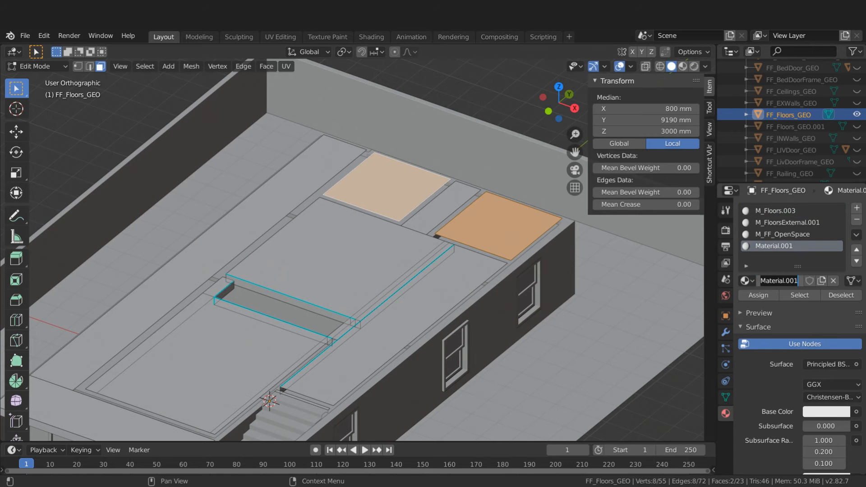
type("M_")
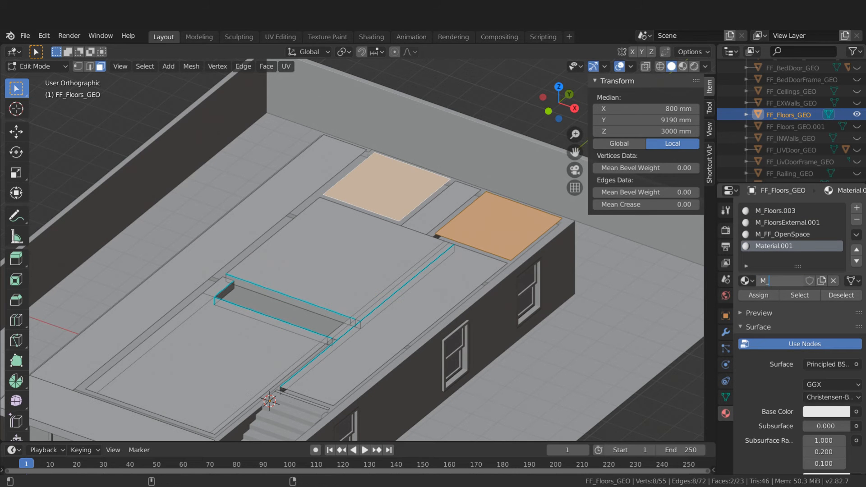
type("Bathroom")
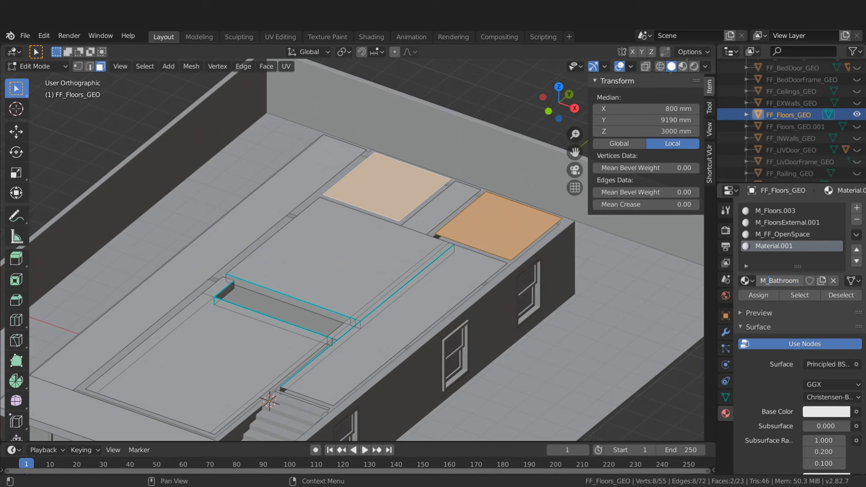
type("FF_")
key("Return")
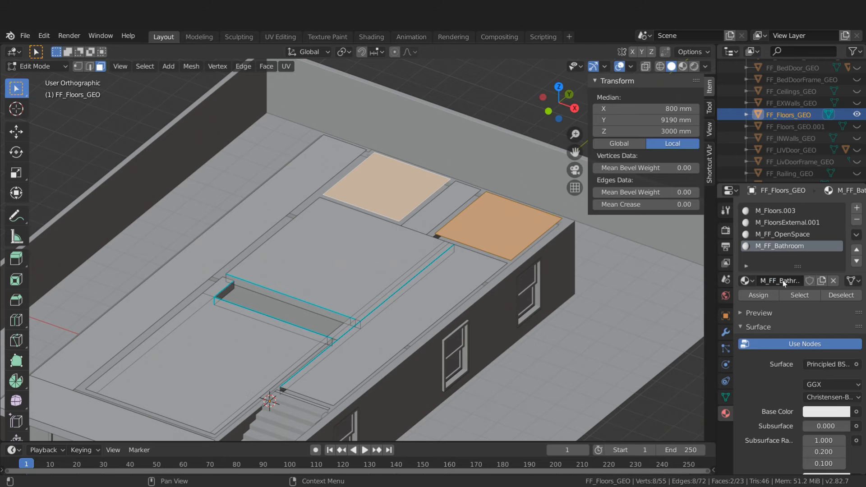
left_click(501, 227, "shift")
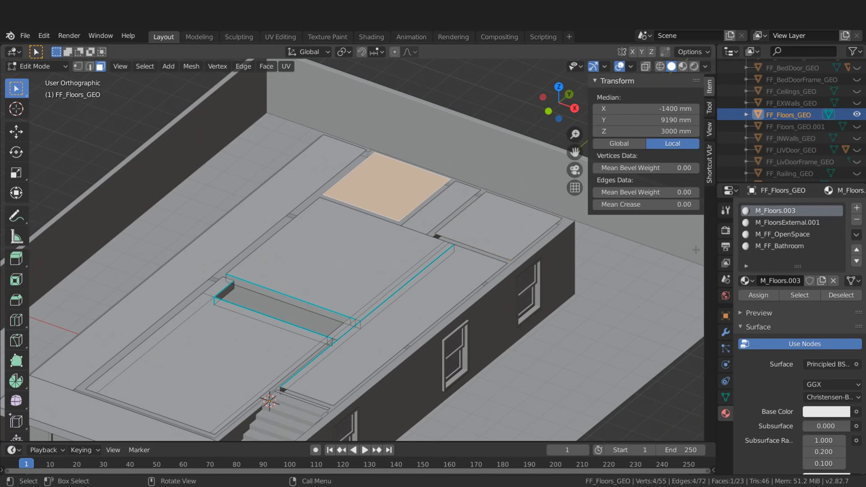
left_click(761, 295)
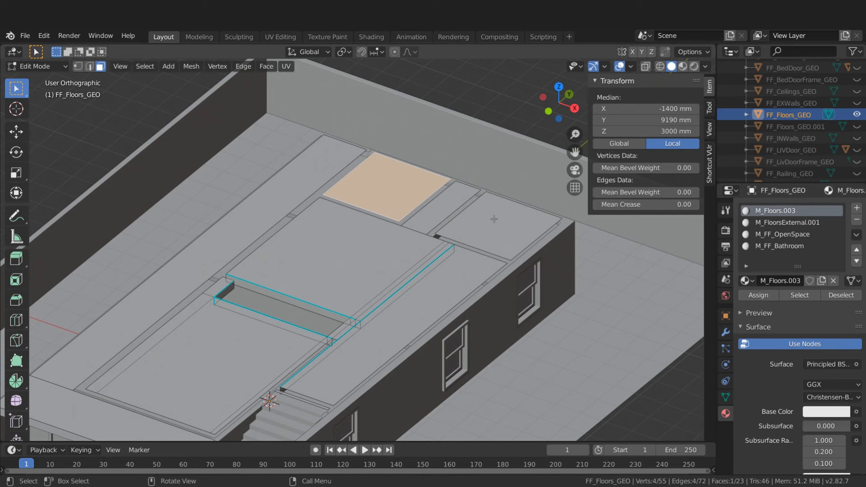
Create a new material named M_FF_Storage and assign it to the narrow rear floor and the adjoining corner room floor
left_click(451, 208)
left_click(501, 227, "shift")
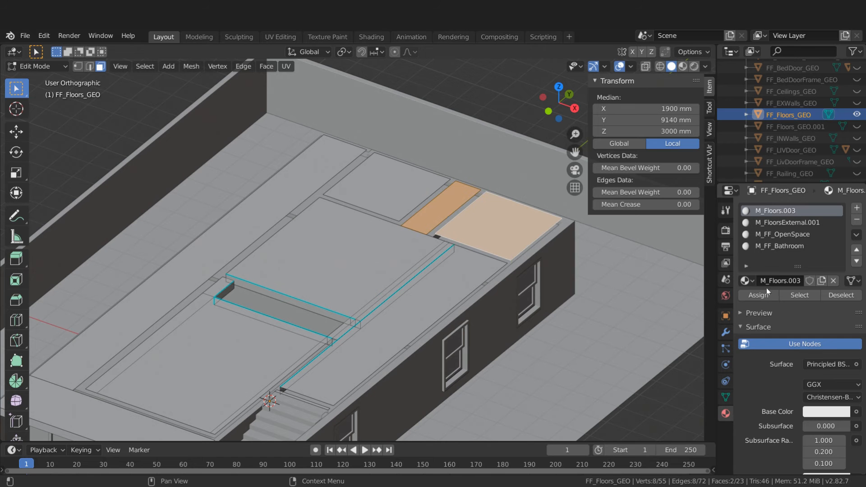
left_click(857, 208)
left_click(794, 280)
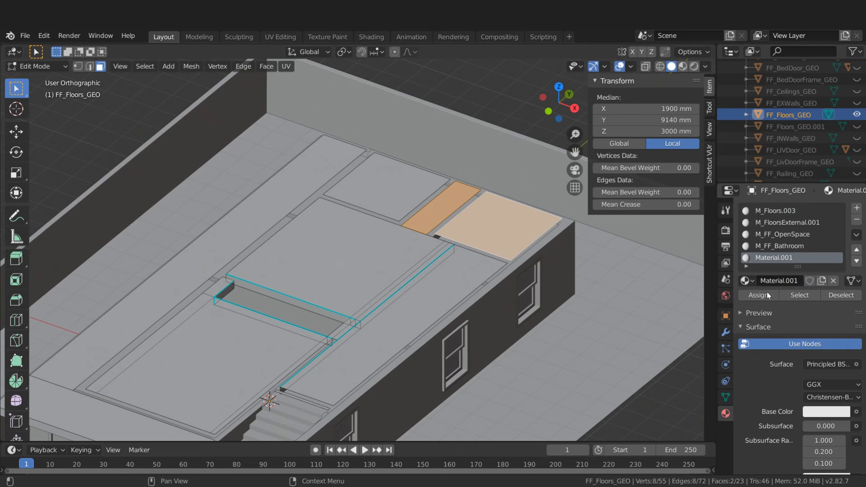
left_click(798, 281)
type("M_")
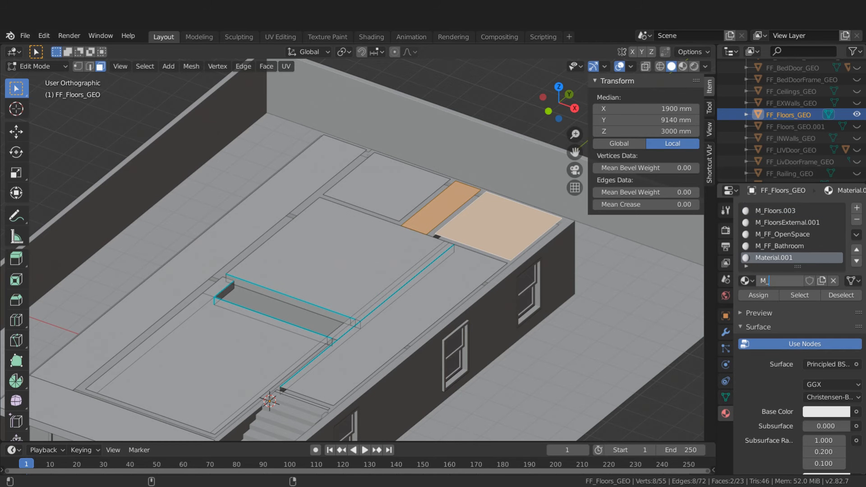
type("FF_Storage")
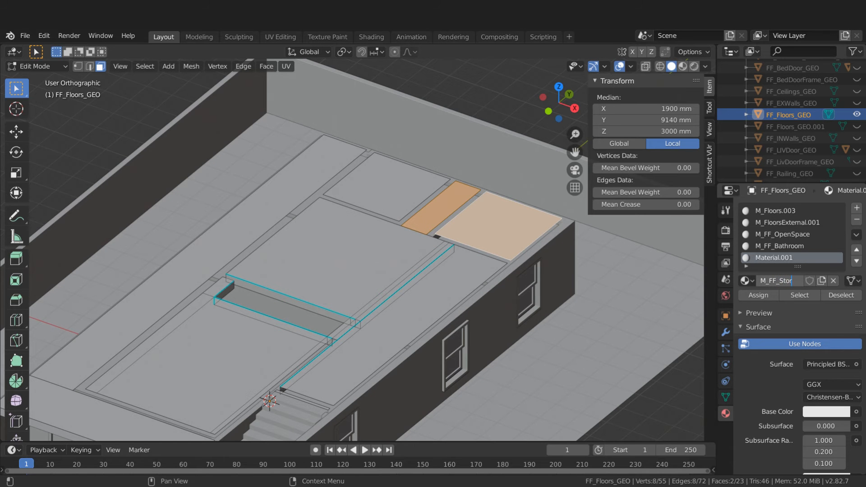
key("Return")
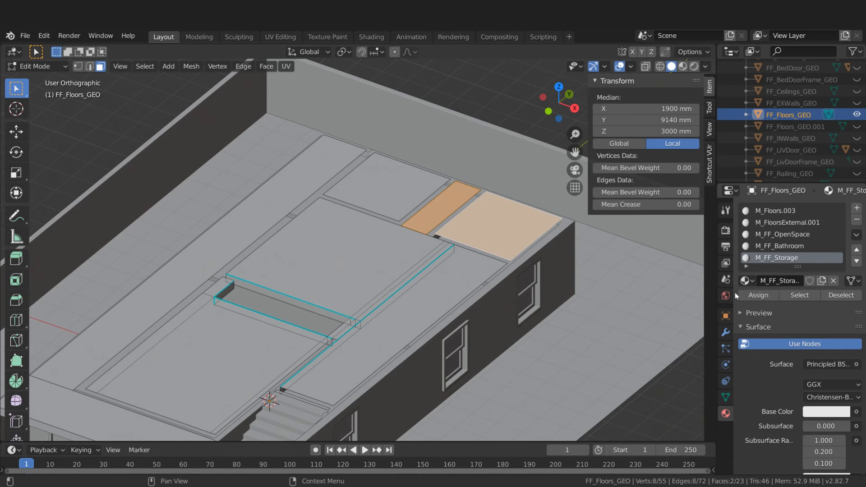
left_click(759, 295)
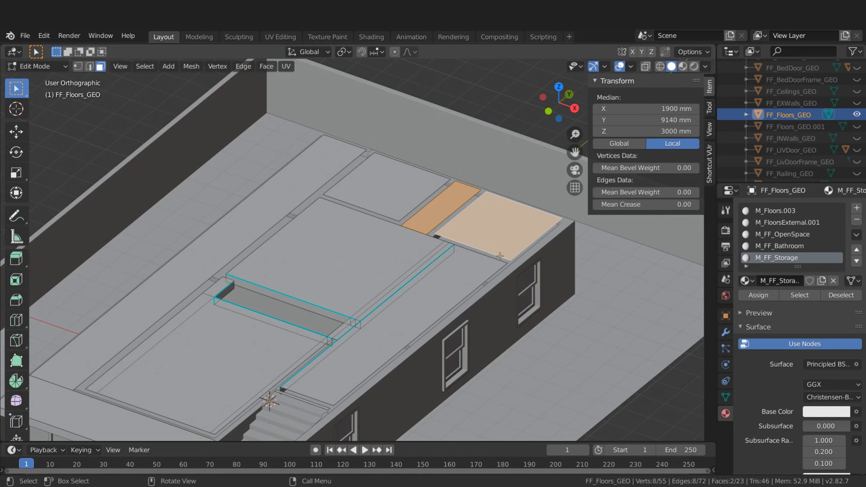
Return to Object Mode, unhide all hidden house objects and clear the selection
key("Tab")
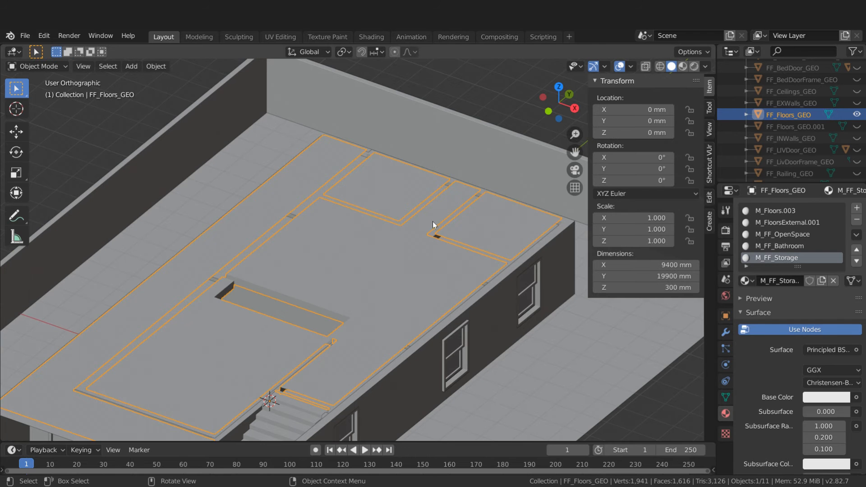
scroll(335, 207, "down", 5)
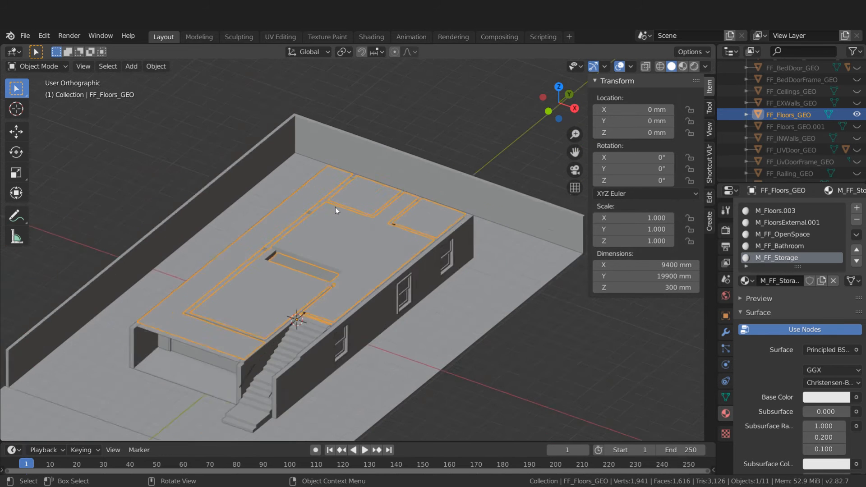
key("alt+h")
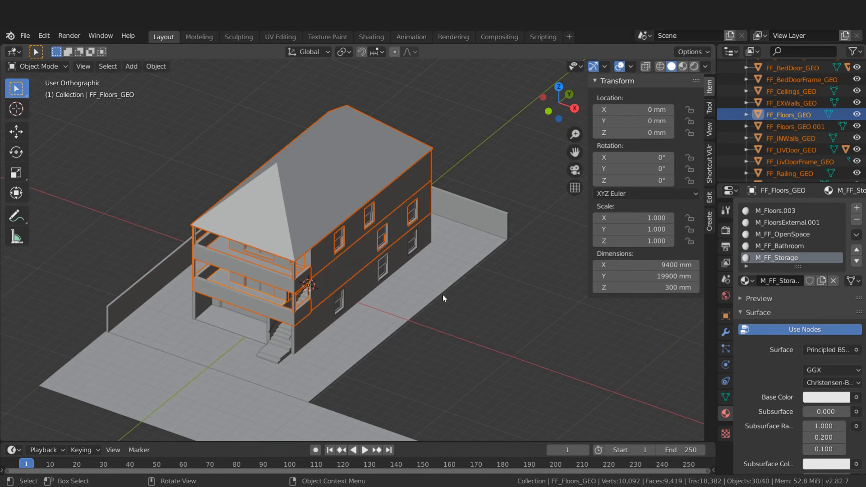
key("alt+a")
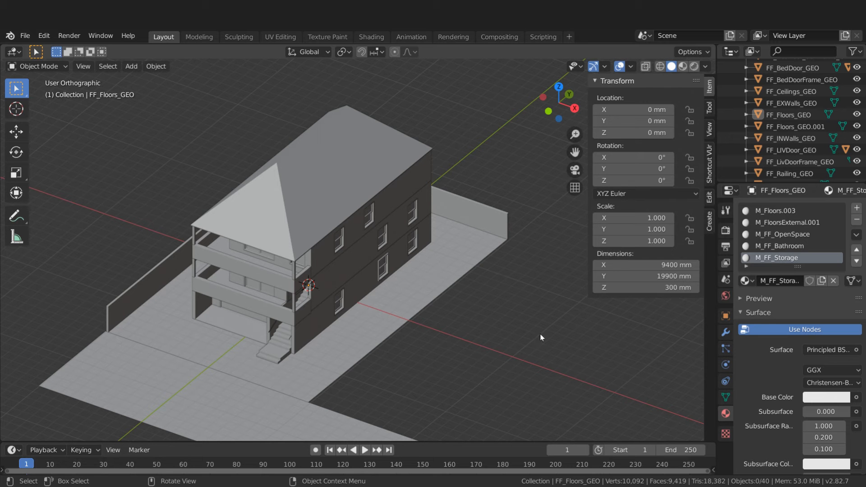
scroll(805, 228, "down", 2)
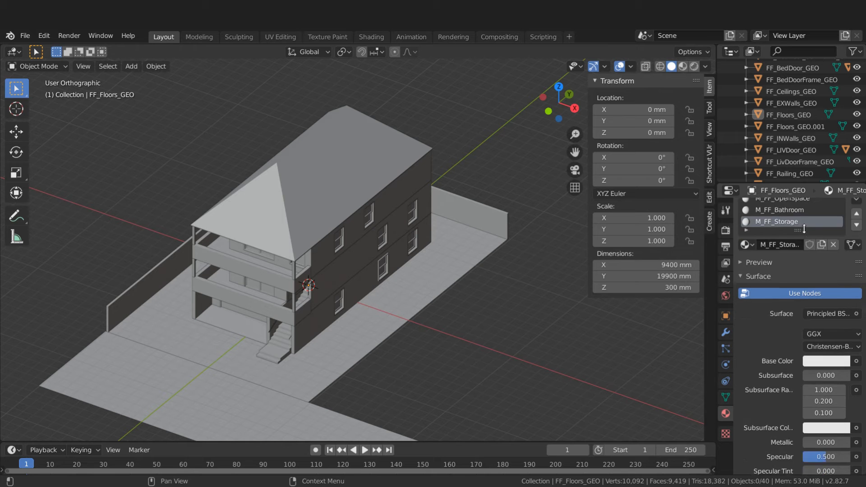
scroll(804, 228, "up", 2)
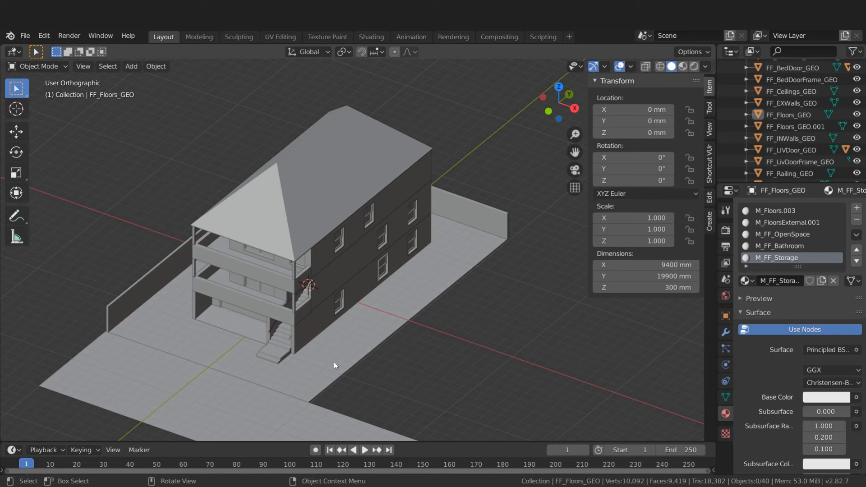
Switch to wireframe shading and box-select every object of the house and its grounds
middle_click_drag(290, 206, 315, 265, "ctrl")
key("z")
left_click(221, 265)
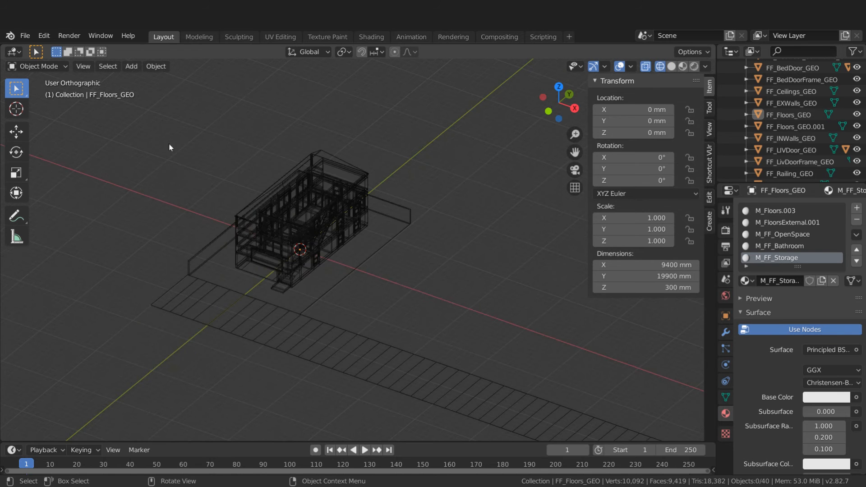
mouse_move(153, 132)
left_mouse_down()
mouse_move(389, 369)
mouse_move(438, 392)
left_mouse_up()
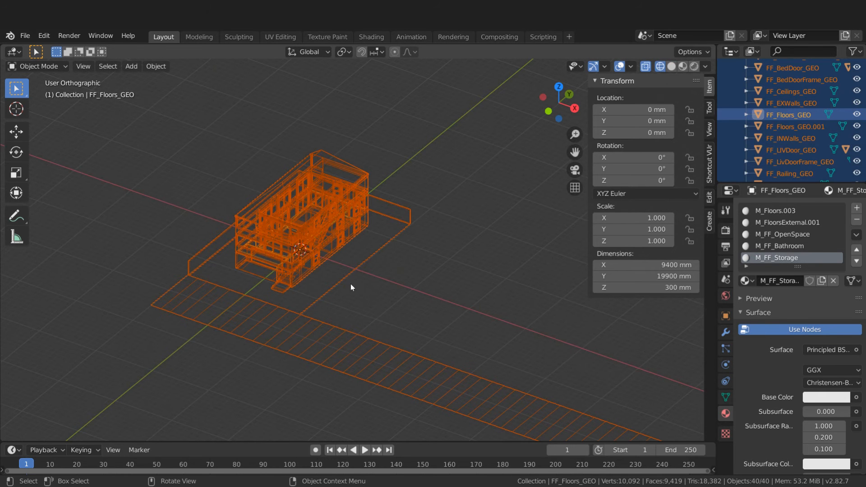
Export only the selected objects as HouseModel.fbx into F:\HouseModel\TwinMotionExport\
key("F4")
mouse_move(350, 283)
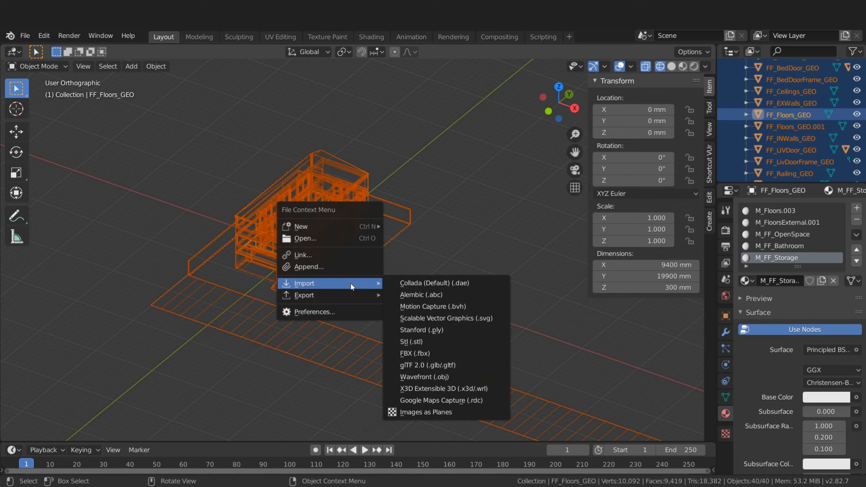
mouse_move(306, 296)
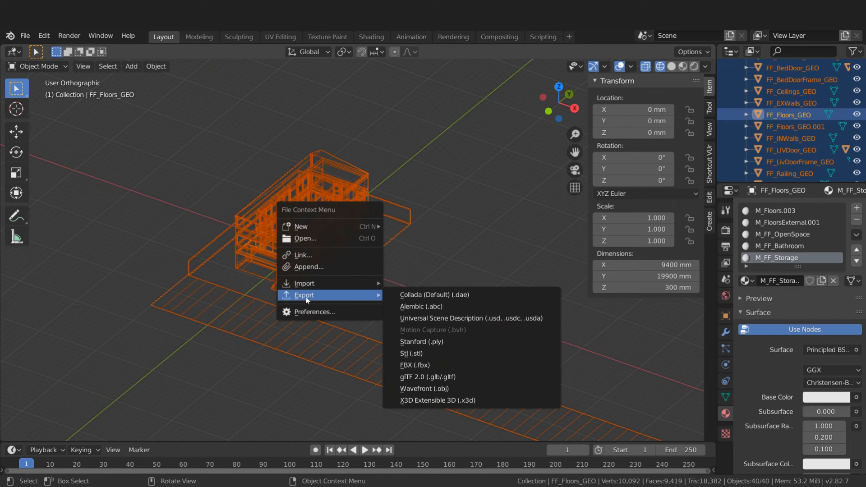
left_click(419, 364)
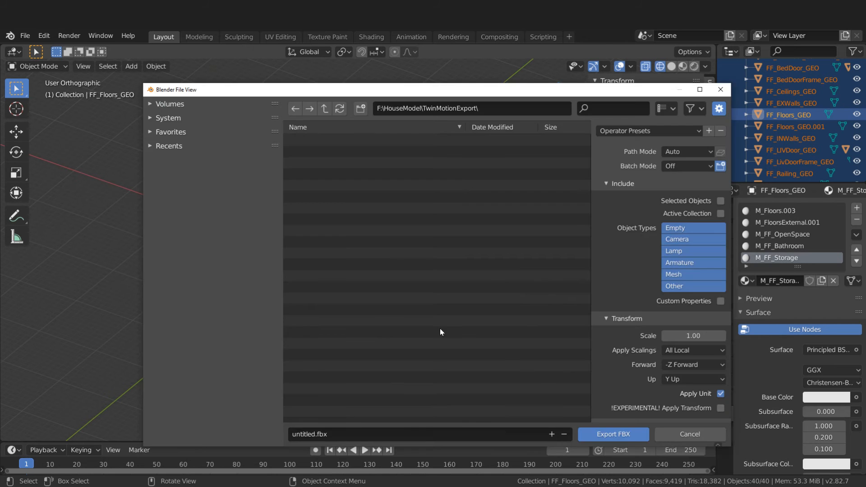
left_click(353, 431)
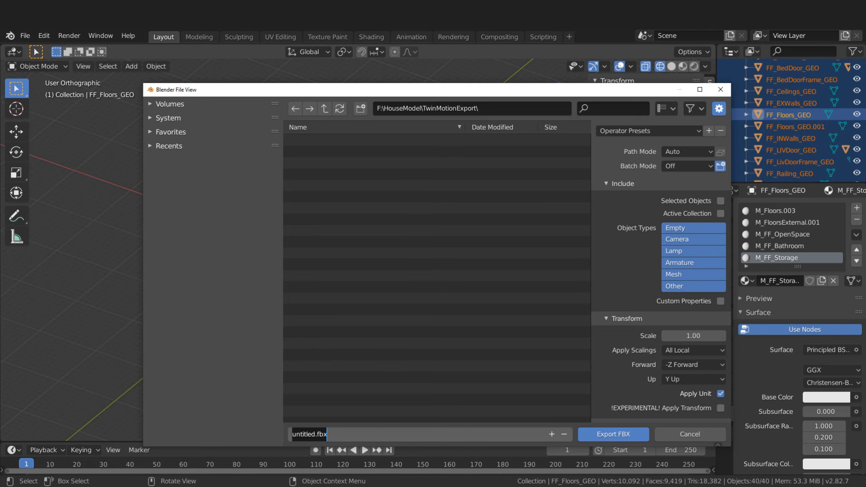
type("HouseM")
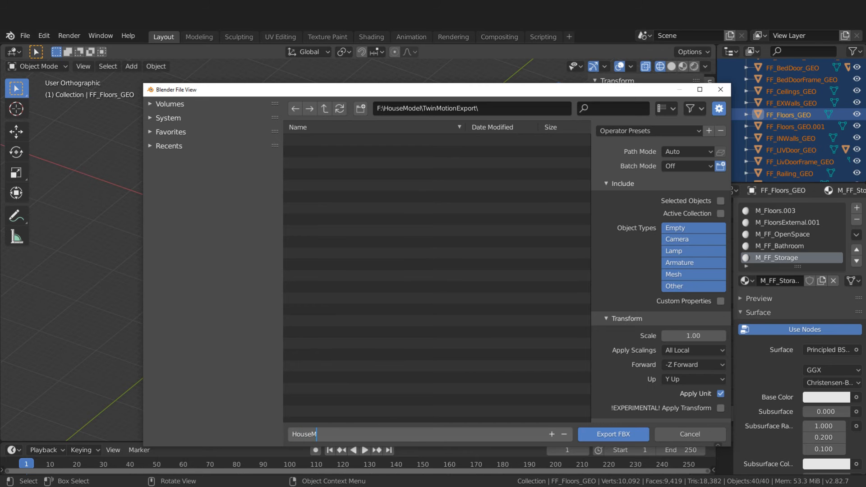
type("odel")
key("Return")
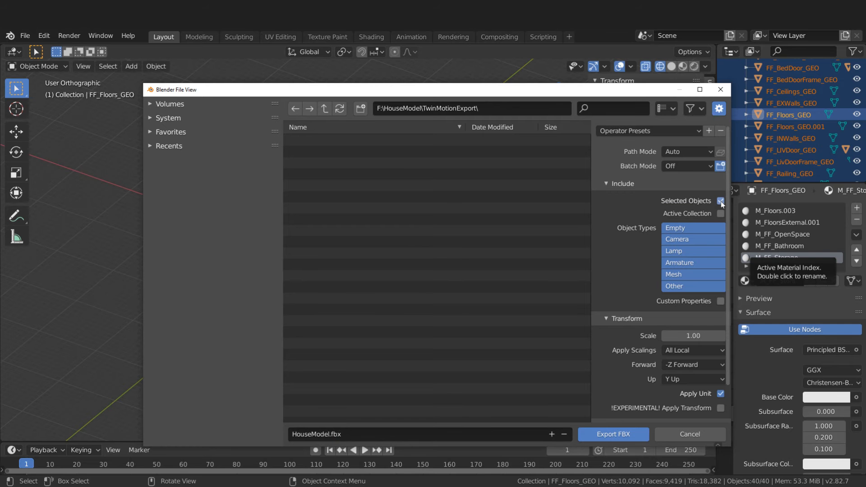
left_click(613, 435)
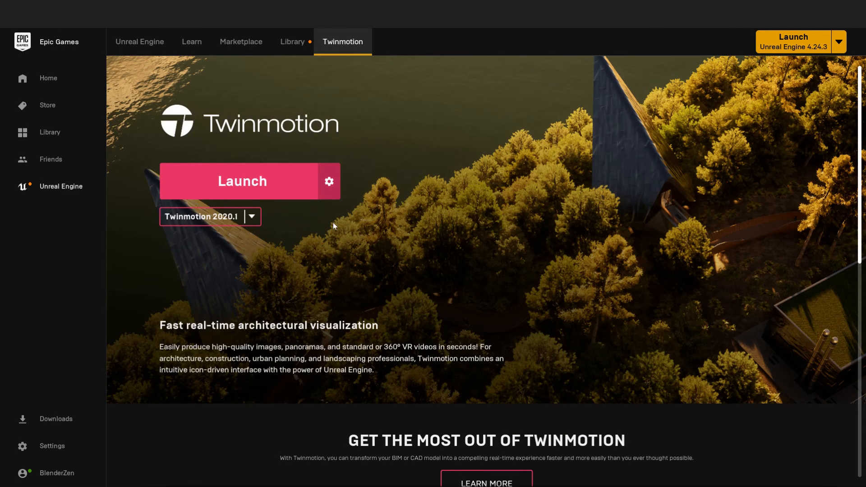
Launch Twinmotion 2020.1, keep the Twinmotion navigation mode and dismiss the welcome window
left_click(246, 180)
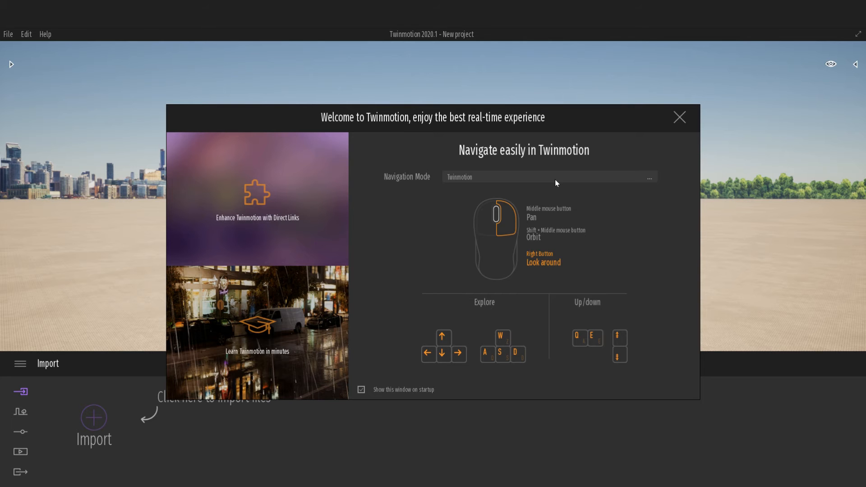
left_click(651, 179)
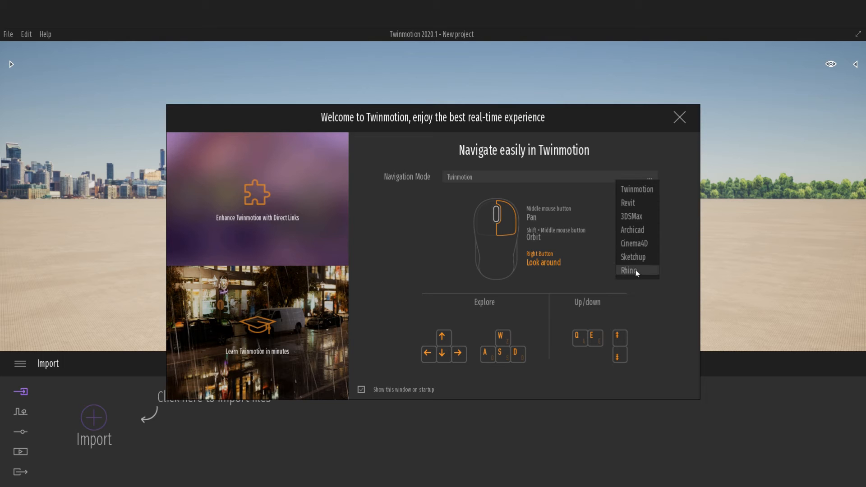
left_click(634, 191)
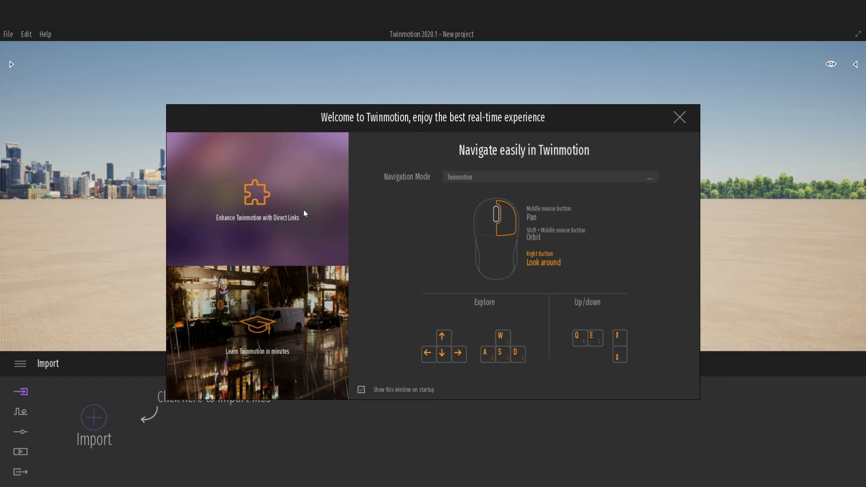
left_click(679, 118)
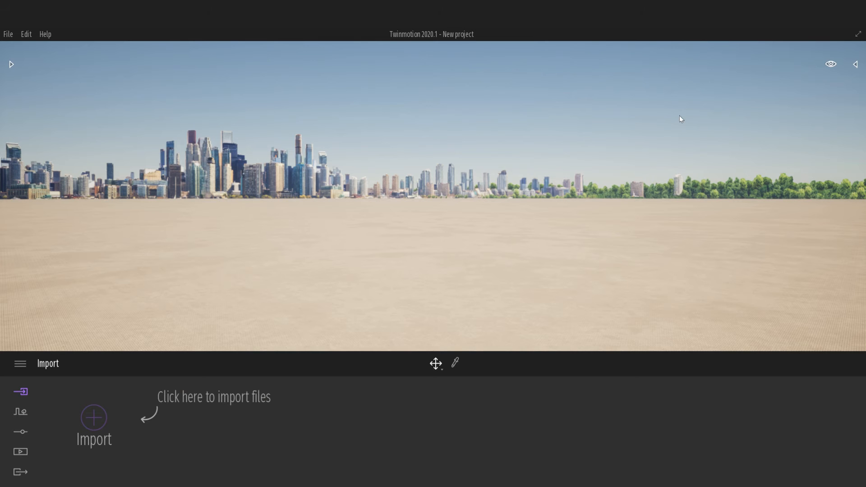
Examine the viewport's navigation speed, camera view and time-of-day settings
left_click(831, 63)
left_click(801, 91)
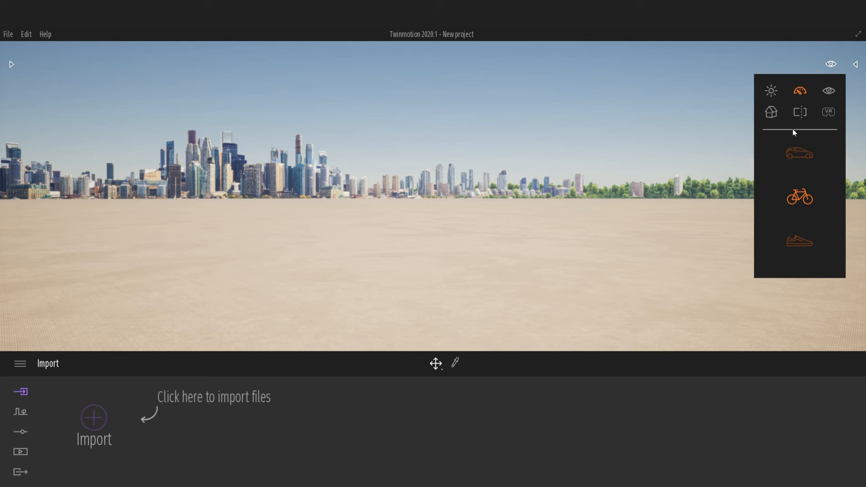
left_click(774, 115)
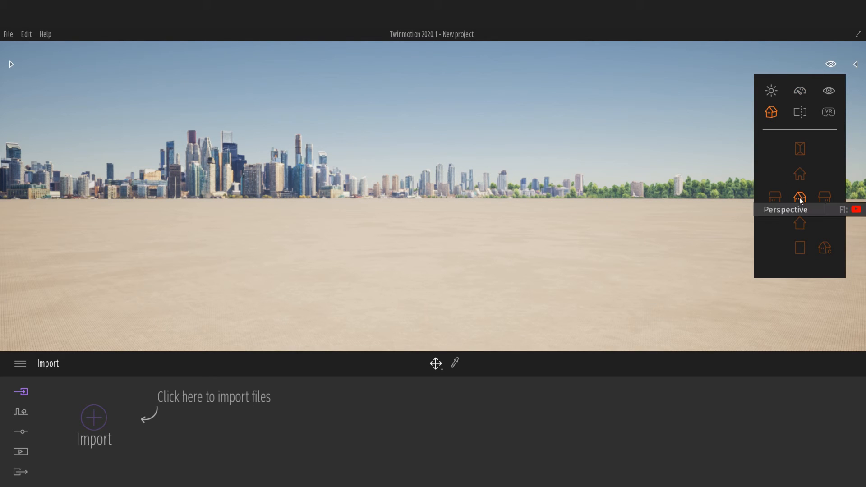
left_click(772, 90)
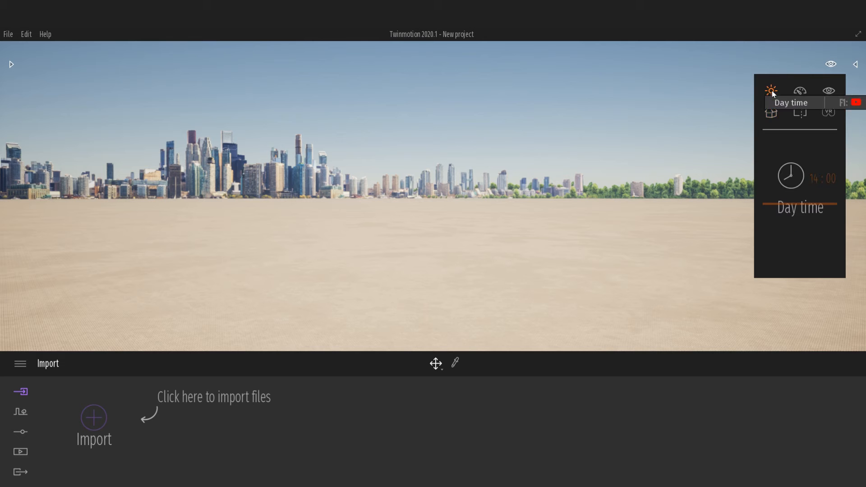
mouse_move(794, 201)
left_mouse_down()
mouse_move(801, 170)
mouse_move(805, 228)
mouse_move(803, 198)
left_mouse_up()
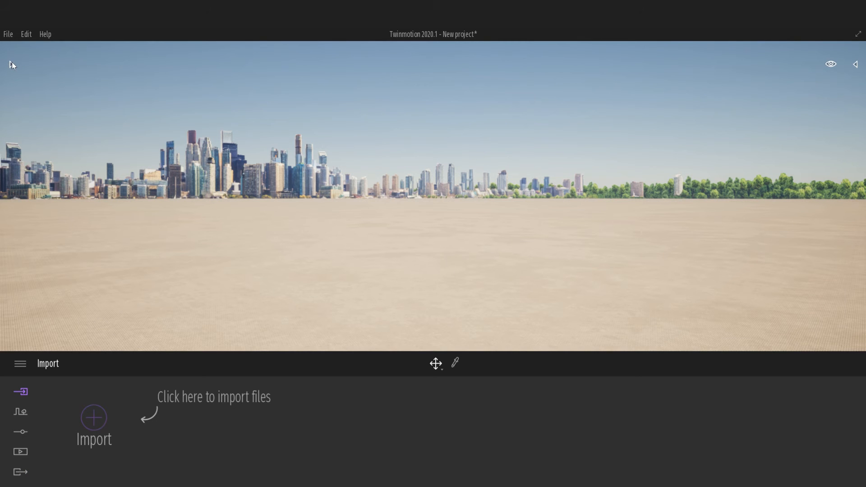
Show the asset library and import HouseModel.fbx as geometry, using Collapse by material, Z up and automatic unit conversion
left_click(10, 64)
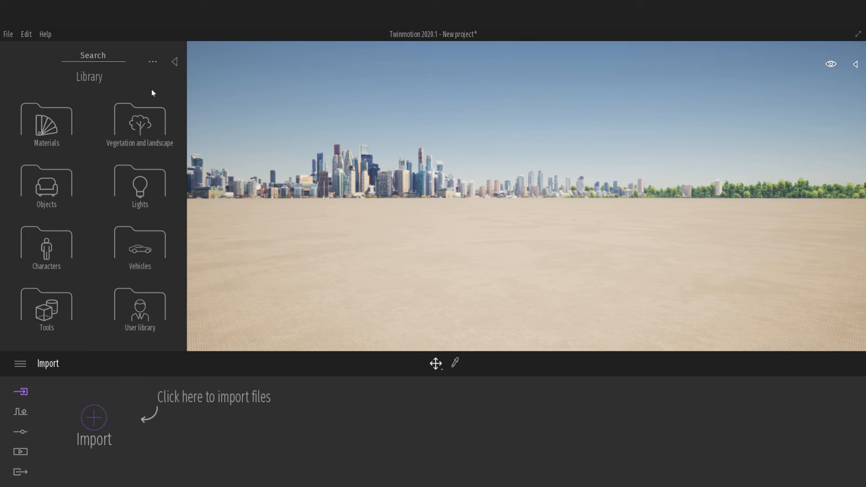
left_click(96, 416)
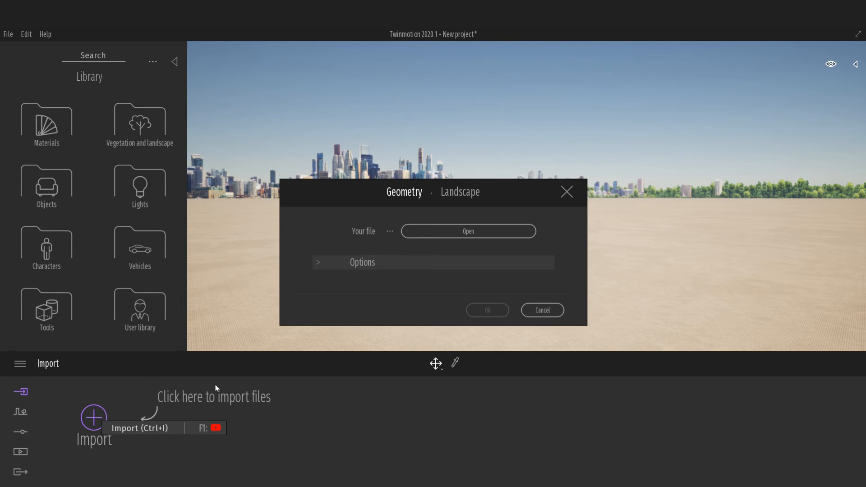
left_click(476, 232)
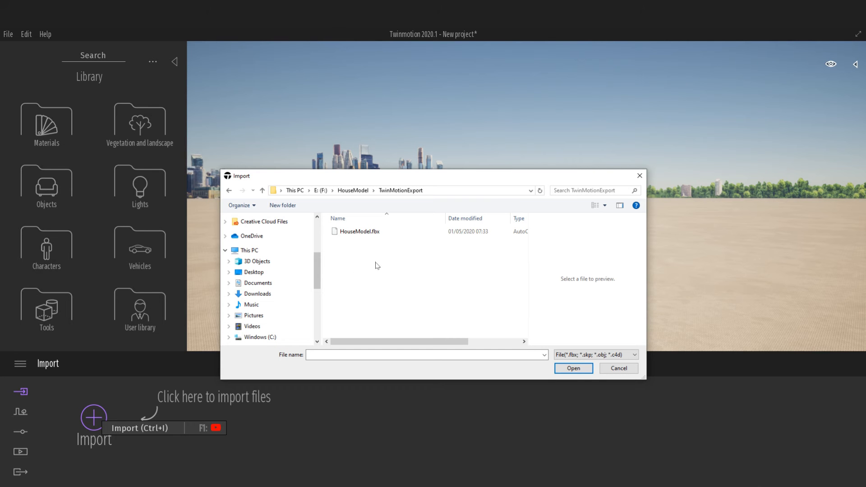
left_click(369, 234)
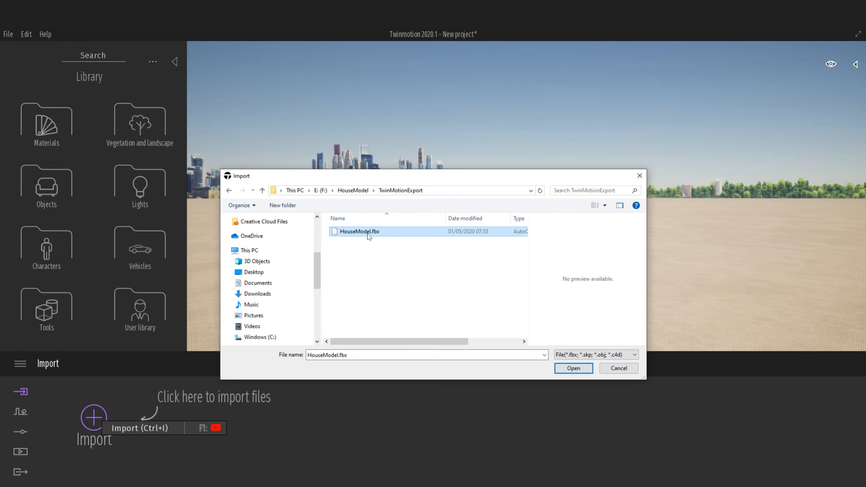
left_click(570, 368)
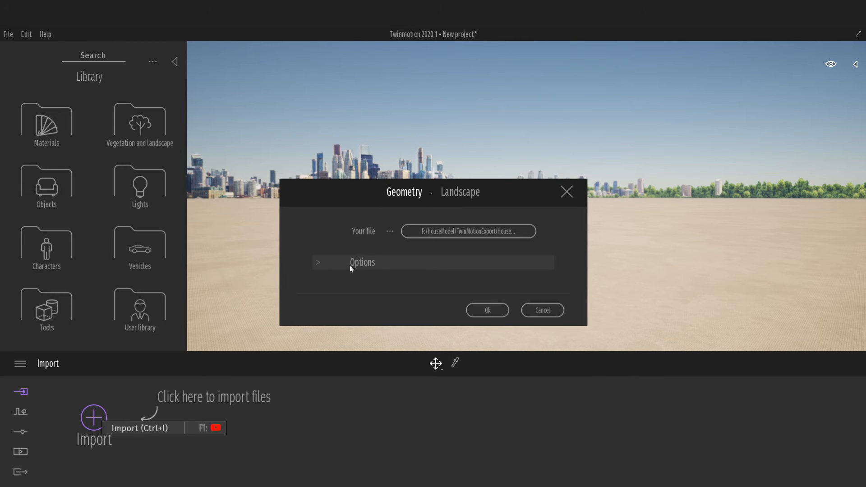
left_click(320, 263)
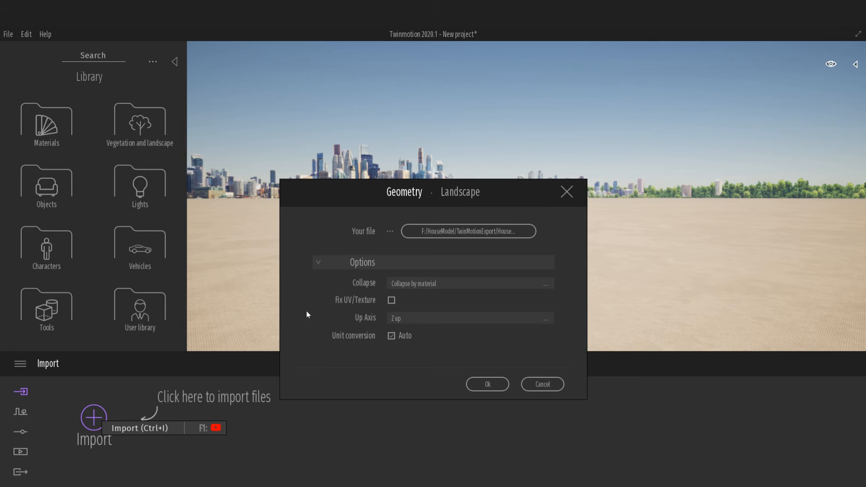
left_click(487, 385)
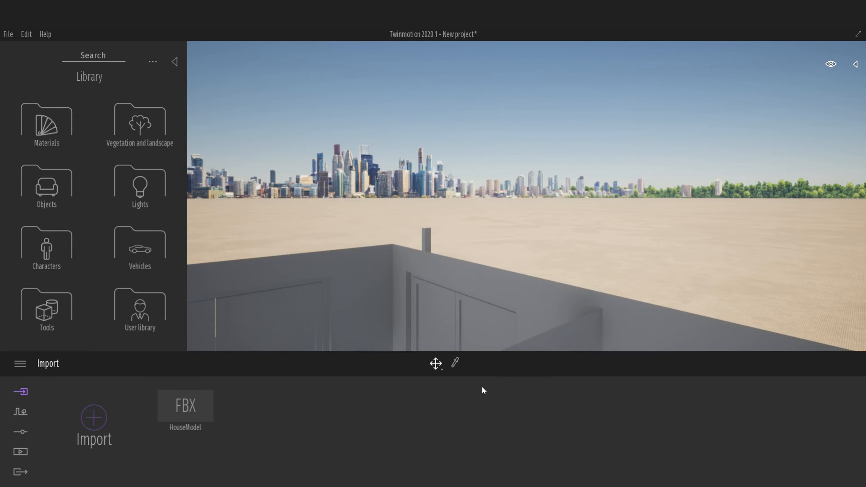
Save the project as House_Tutorial in F:\HouseModel\TwinMotion_Project
left_click(10, 35)
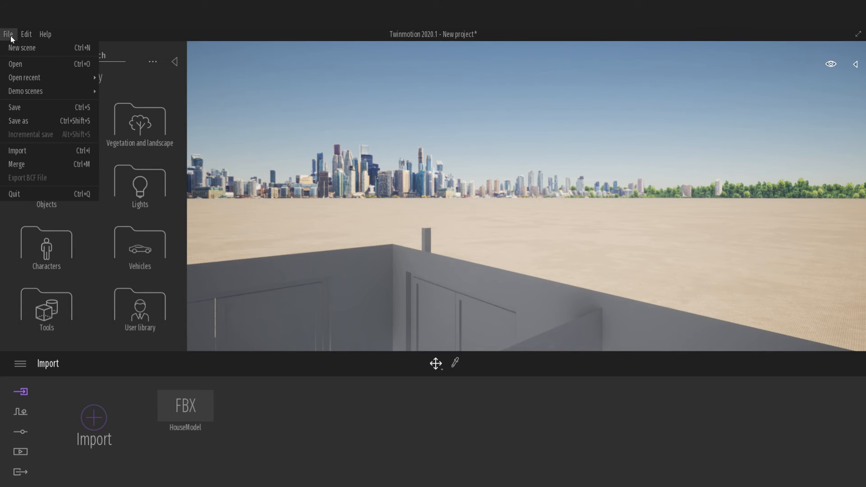
left_click(22, 109)
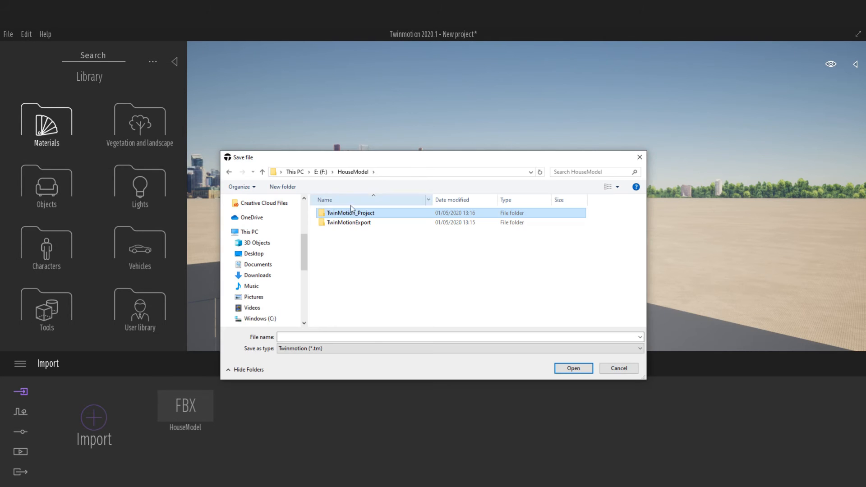
double_click(351, 208)
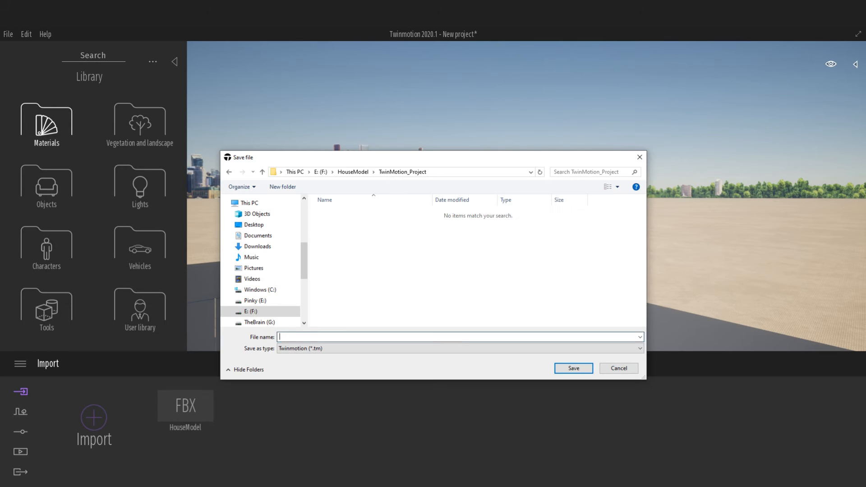
type("Ho")
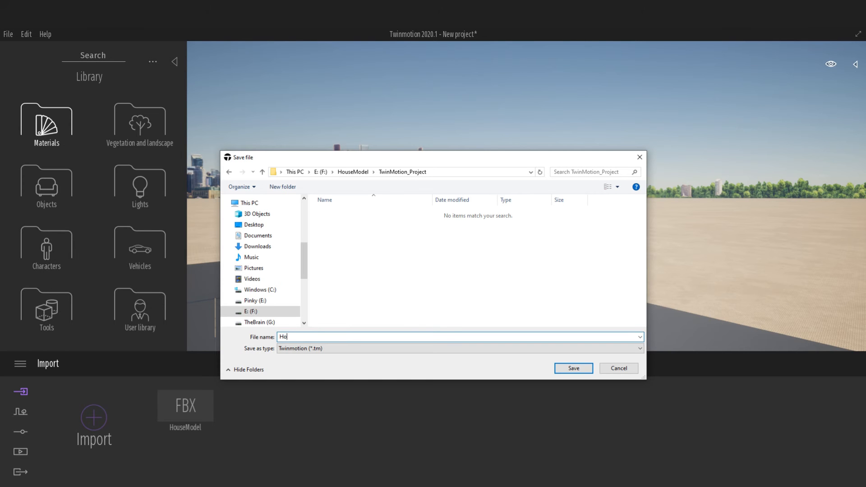
type("use_Tutorial")
left_click(574, 369)
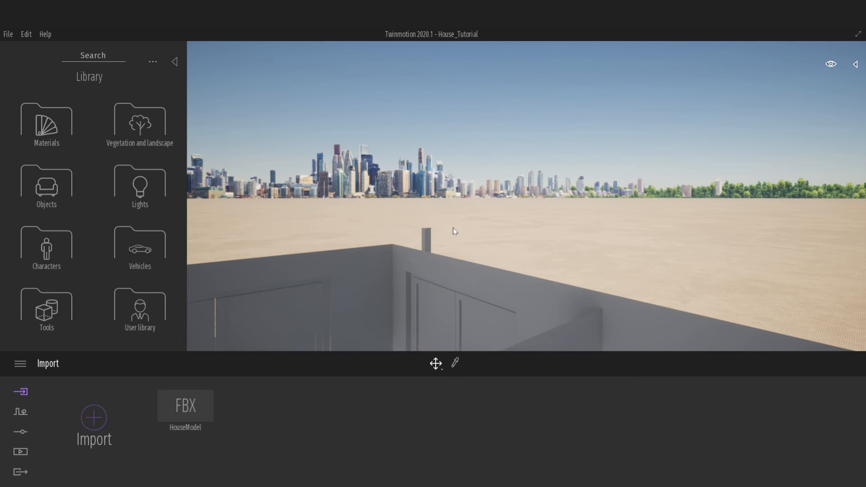
Examine the exterior of the imported house, moving out to a view of its balcony front and windowed side wall
key("s")
right_click_drag(453, 229, 709, 232)
key("a")
key("d")
key("w")
key("e")
key("q")
key("q")
key("d")
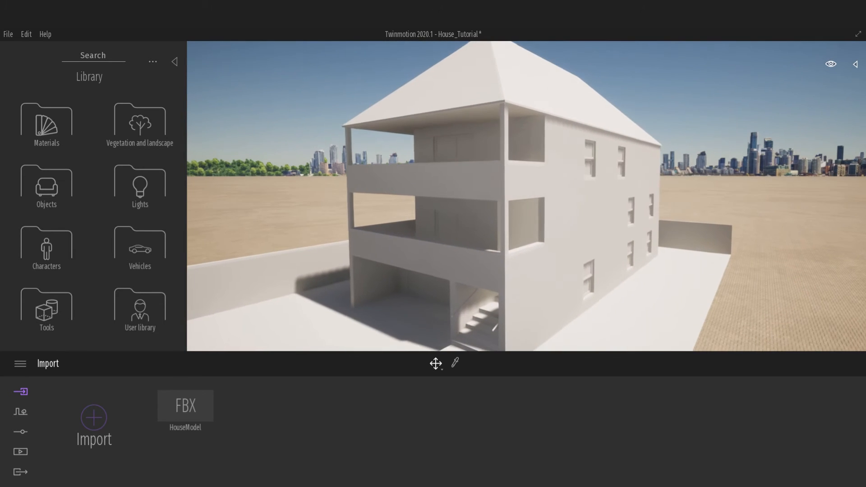
key("w")
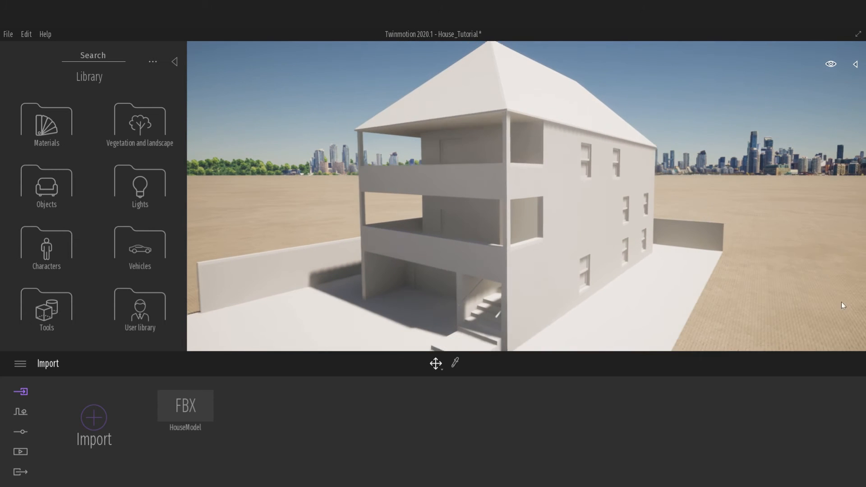
scroll(528, 231, "up", 4)
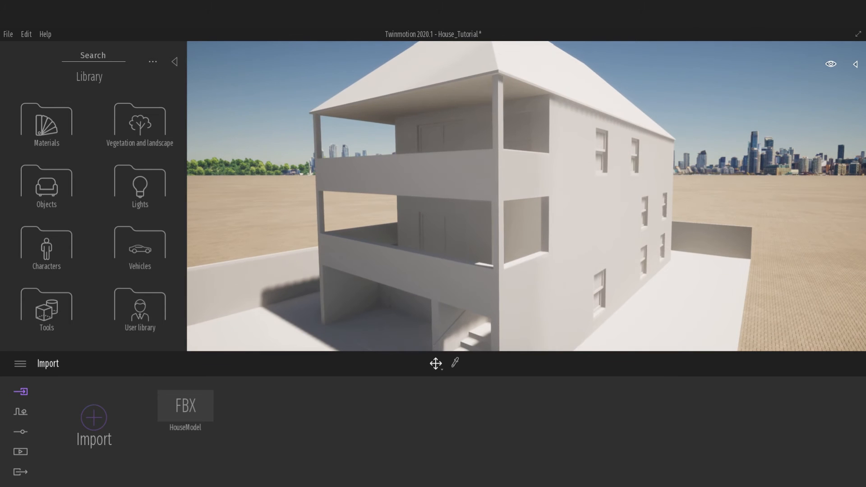
Apply the Round brick 02 material from the Brick library to the ground-floor exterior walls
left_click(174, 63)
left_click(9, 64)
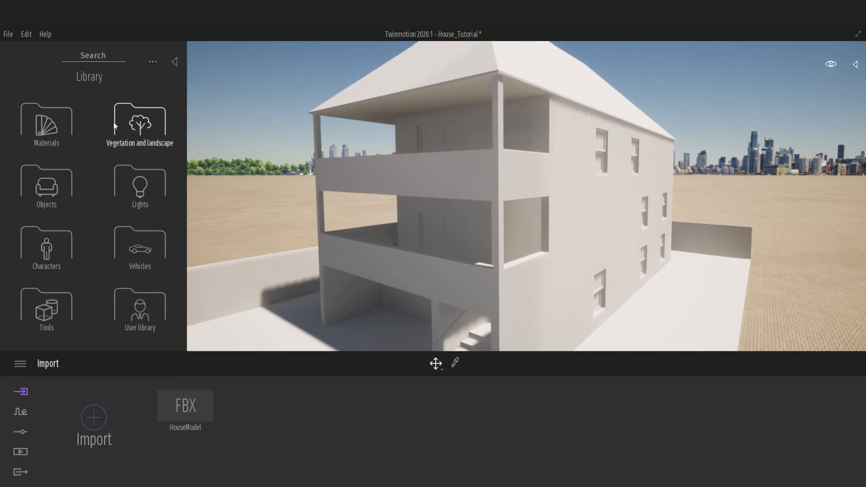
left_click(47, 122)
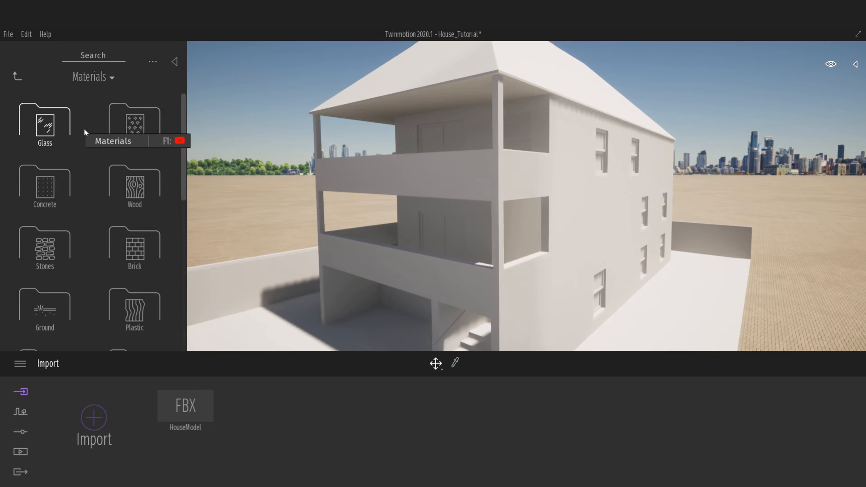
left_click(131, 243)
scroll(132, 243, "down", 4)
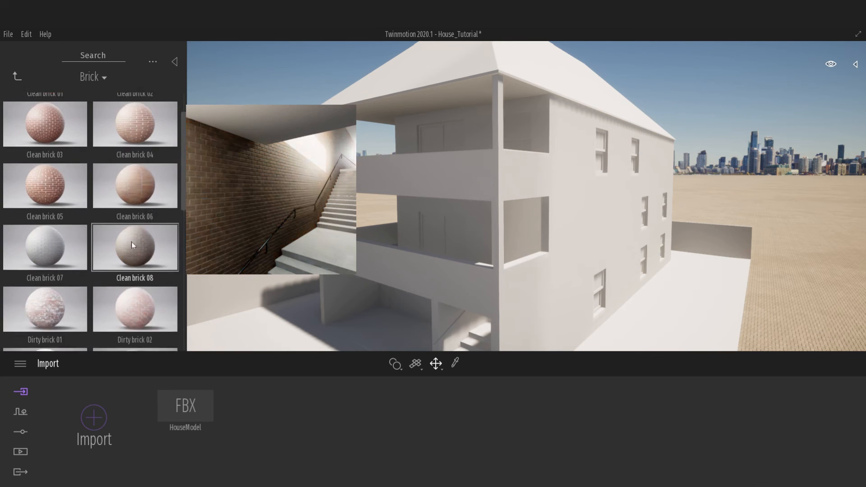
scroll(122, 253, "down", 1)
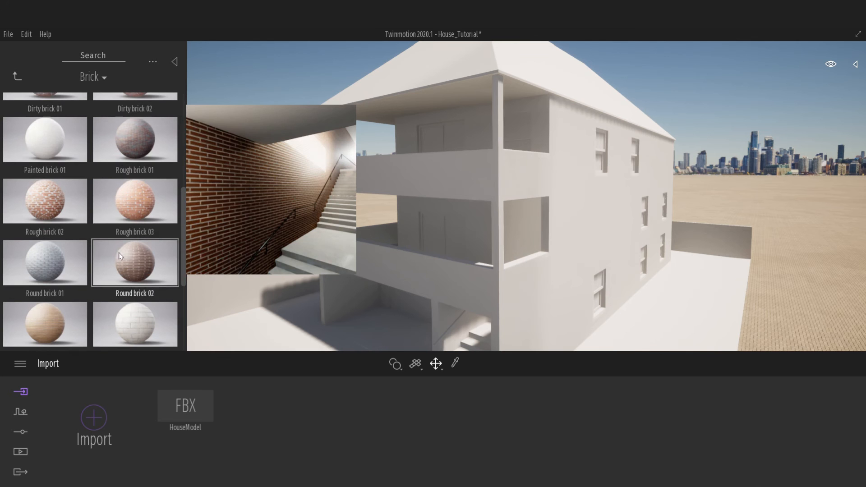
left_click_drag(131, 259, 556, 320)
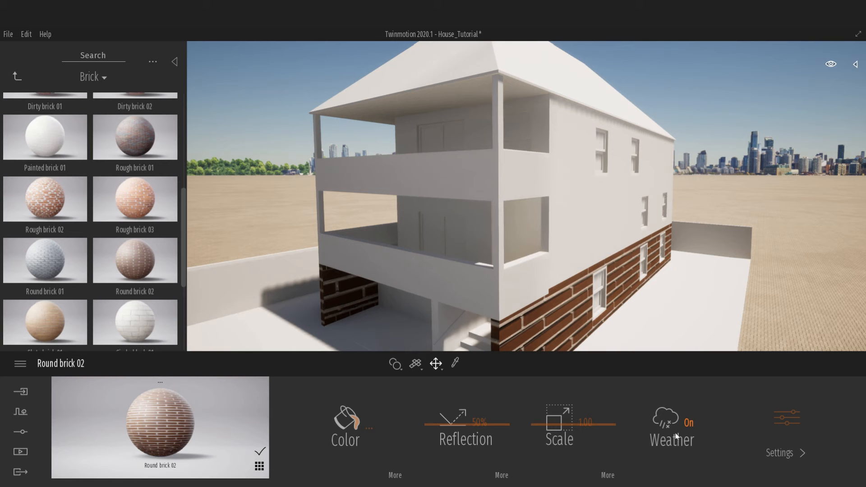
Set the scale of the Round brick 02 material on the ground-floor walls to 0.3
left_click(778, 453)
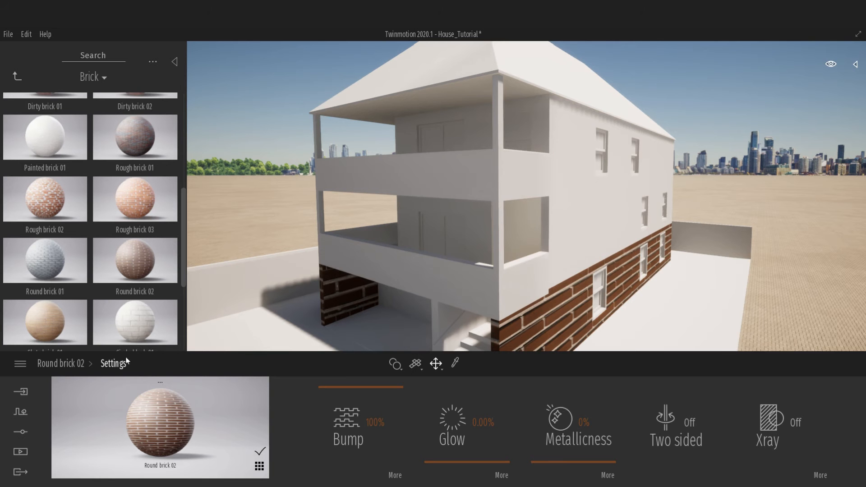
left_click(78, 359)
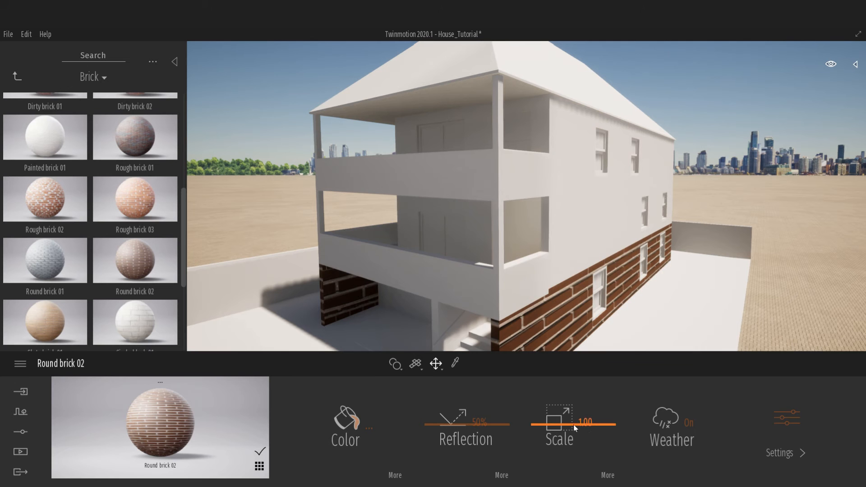
left_click_drag(589, 435, 590, 447)
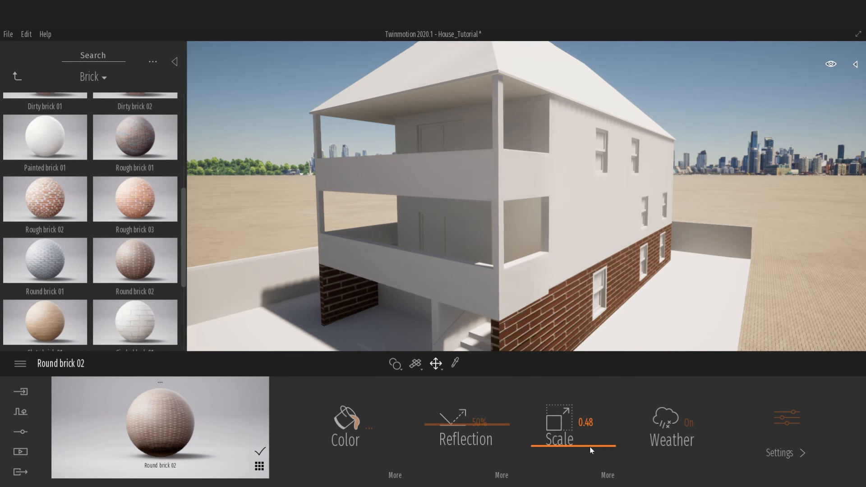
left_click(590, 439)
type("0.3")
key("Return")
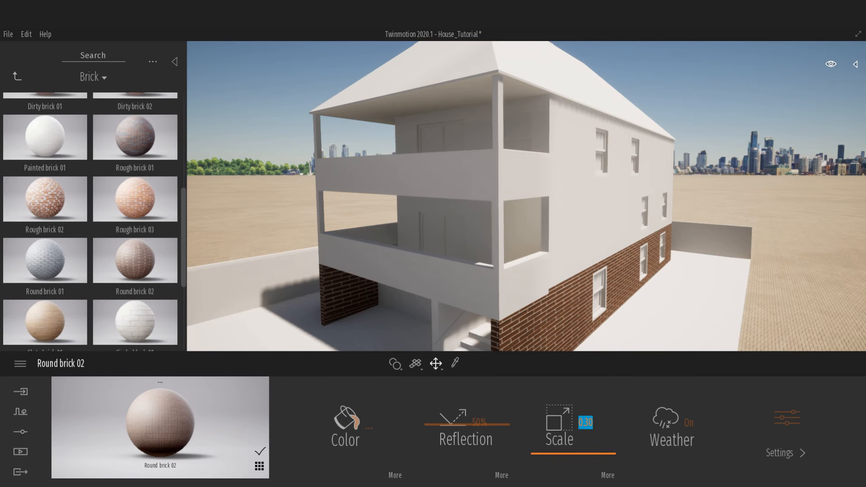
right_click_drag(372, 333, 356, 304)
key("w")
key("d")
key("a")
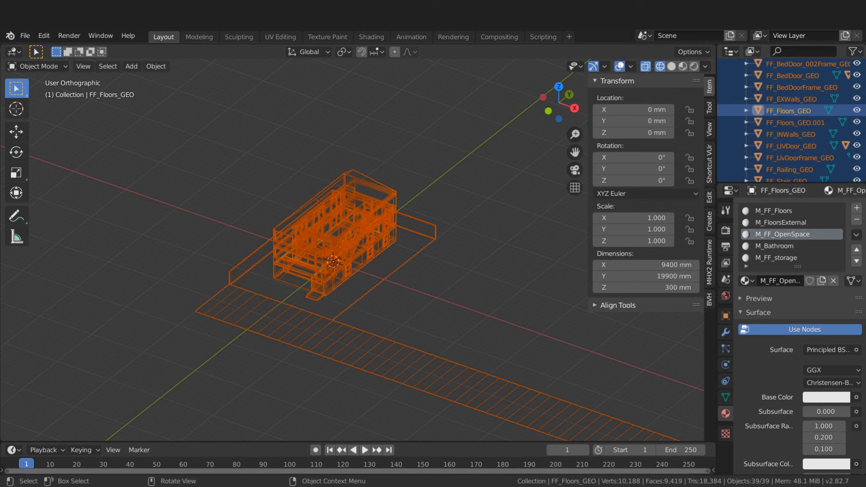
Open the ground-floor exterior walls object GF_EXwalls_GEO for UV editing, isolated from the other house objects
left_click(275, 275)
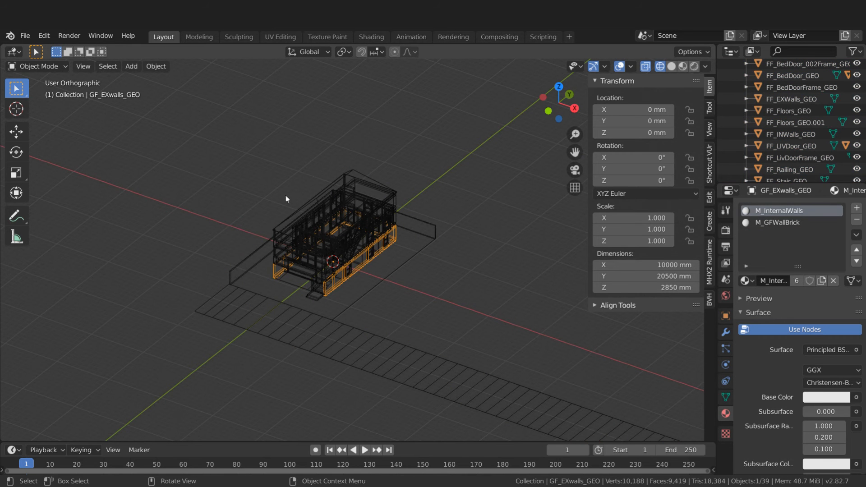
left_click(278, 38)
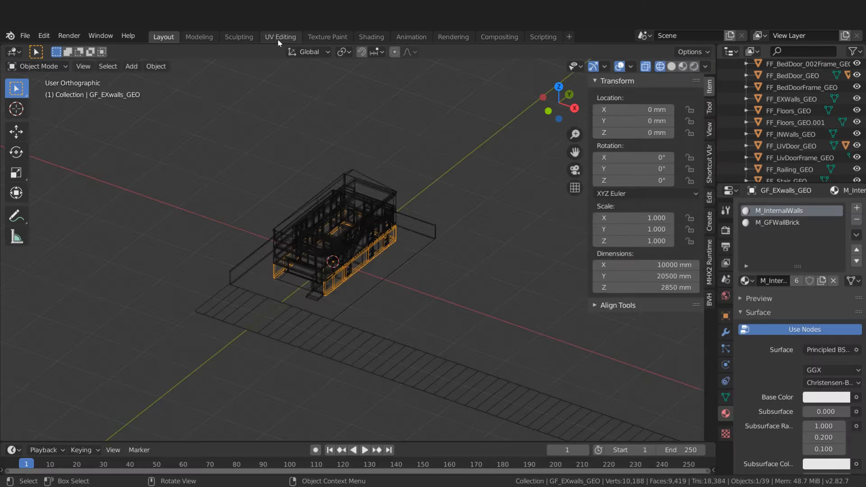
left_click(278, 40)
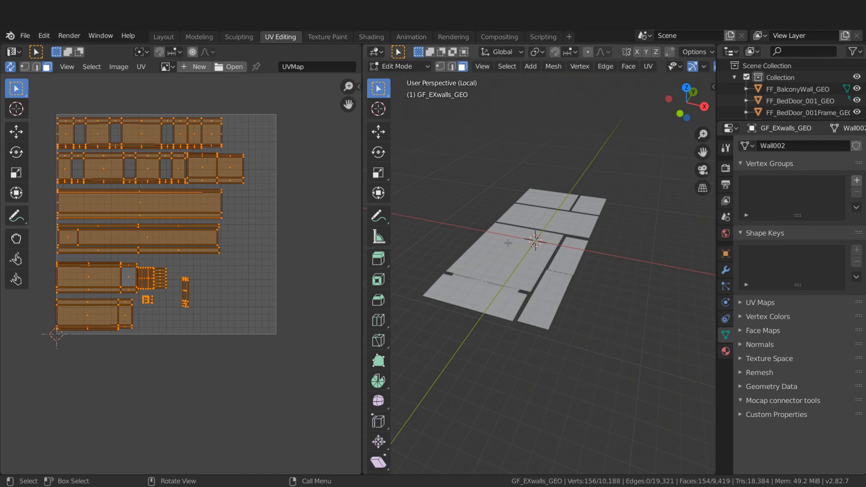
key("KP_Divide")
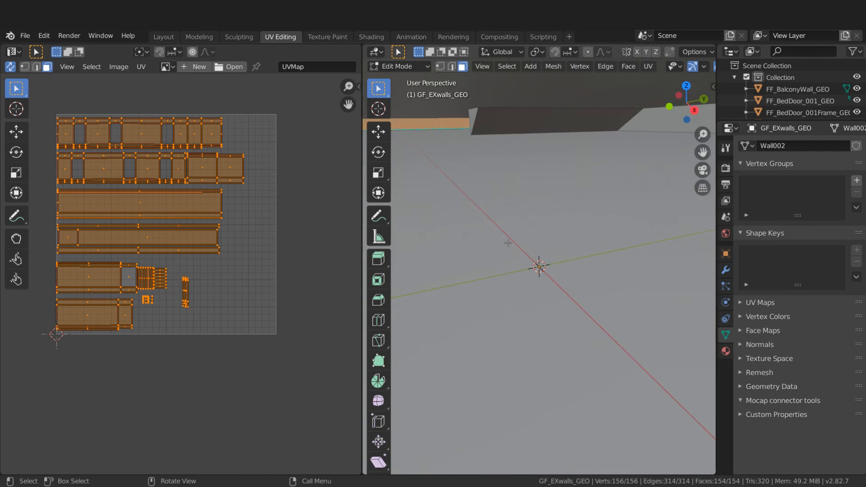
key("KP_Divide")
middle_click_drag(508, 246, 575, 221)
middle_click_drag(573, 268, 559, 249, "shift")
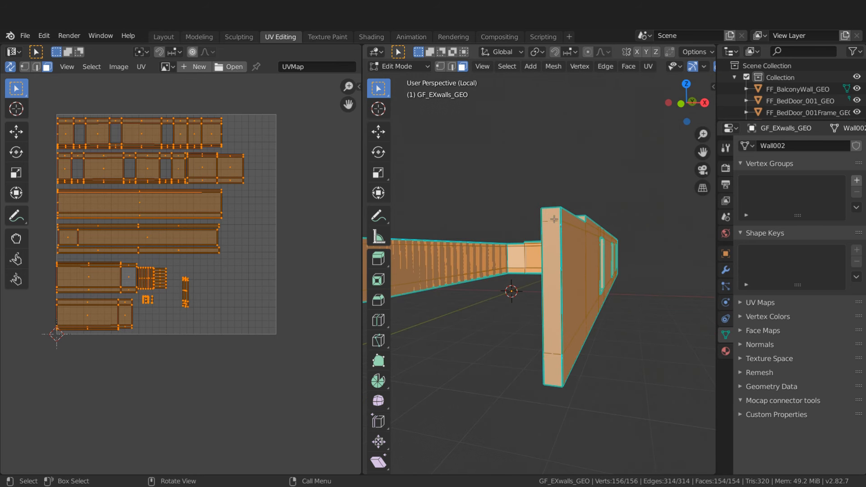
Select the wall's three end faces and the three adjoining side faces to locate their islands in the UV layout
key("alt+a")
left_click(553, 291)
left_click(553, 375, "shift")
middle_click_drag(574, 319, 536, 336)
left_click(582, 214, "shift")
left_click(580, 289, "shift")
left_click(580, 356, "shift")
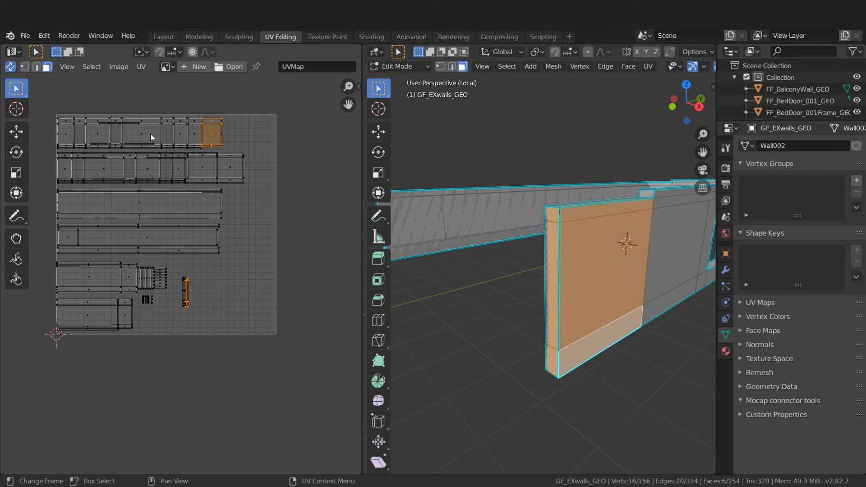
Rotate the whole uppermost UV island by 180 degrees and shift it along X to free space at its start
left_click_drag(53, 113, 235, 147)
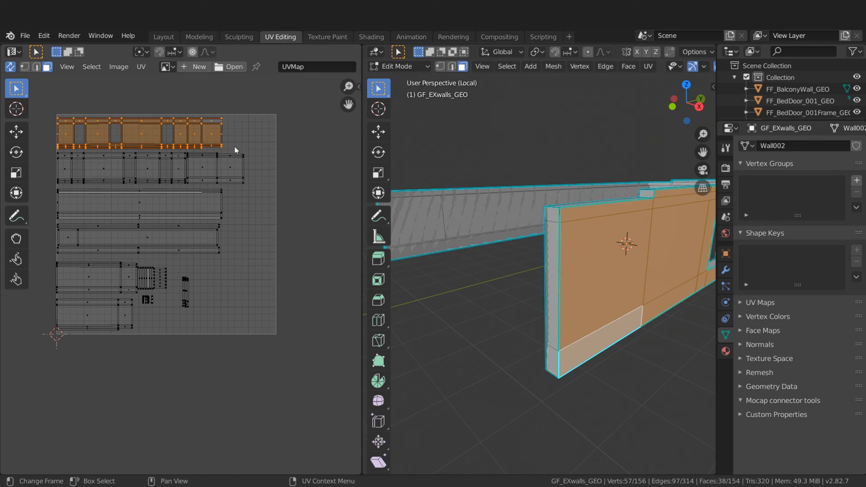
type("r180")
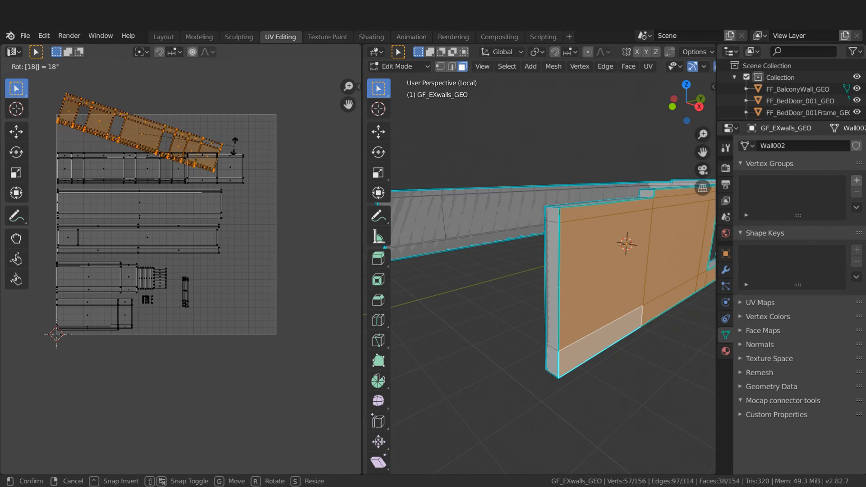
key("Return")
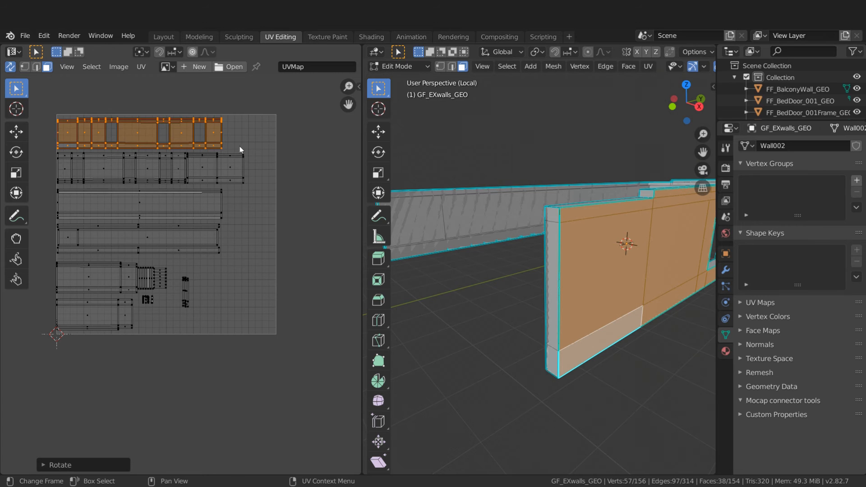
key("g")
key("x")
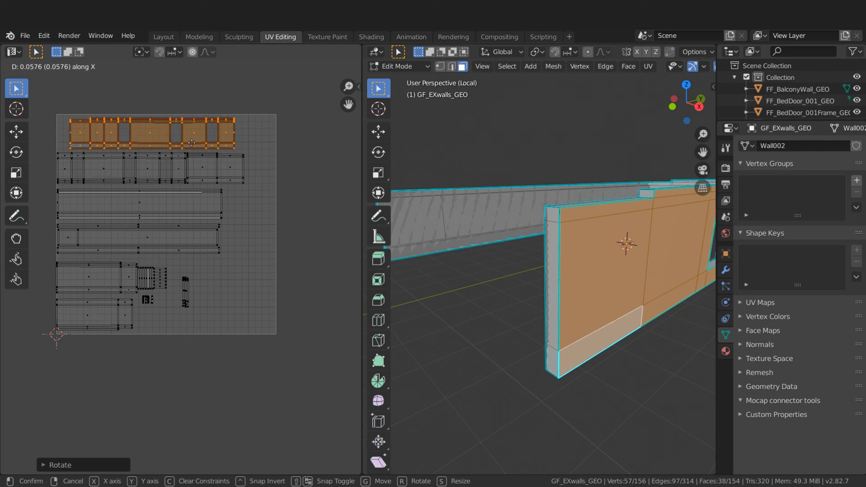
left_click(206, 144)
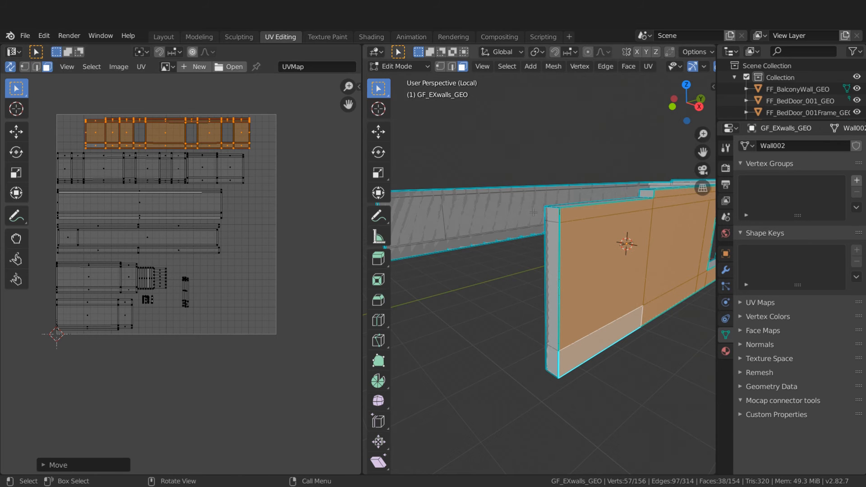
Move the UVs of the wall's three end faces against the left edge of the uppermost island, aligned with its height
left_click(555, 216)
left_click(555, 242, "shift")
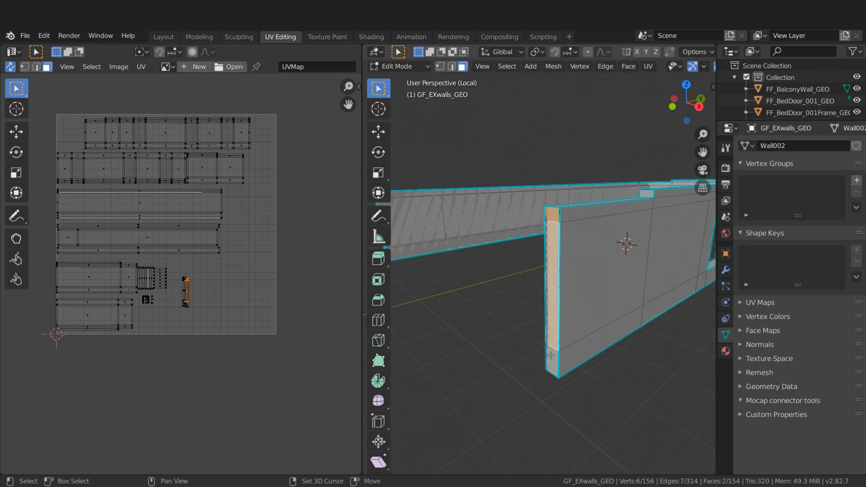
left_click(551, 360, "shift")
key("g")
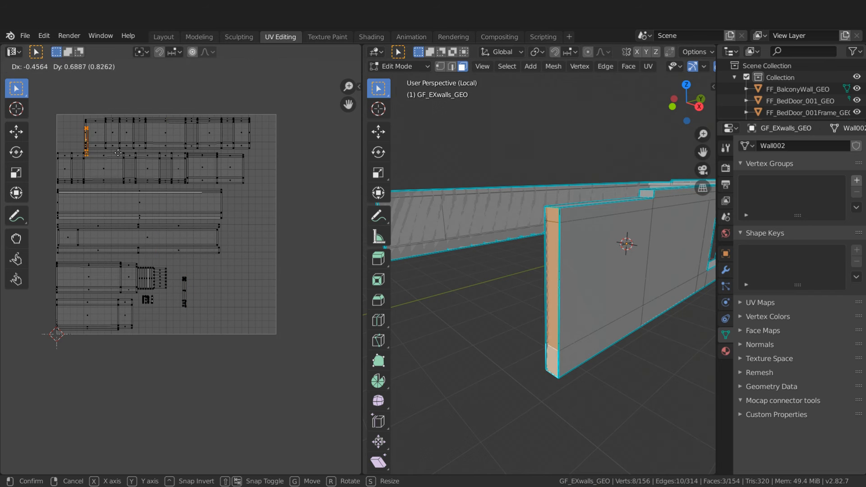
left_click(115, 145)
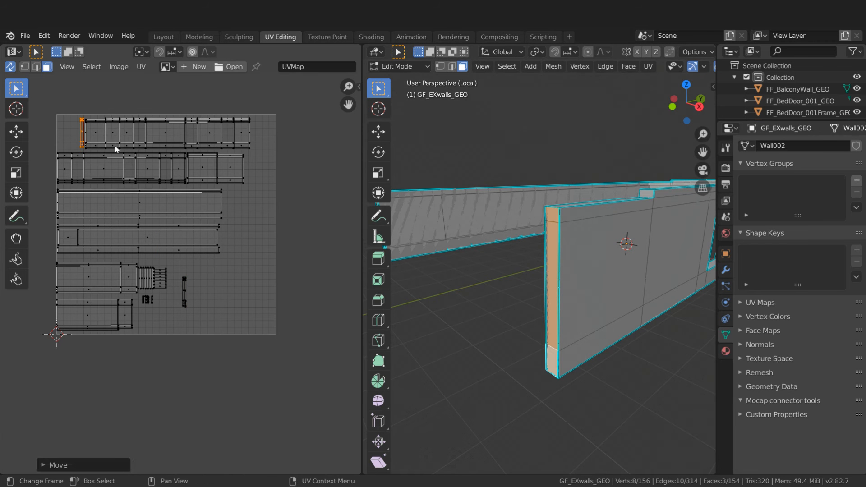
scroll(63, 126, "up", 5)
scroll(132, 116, "up", 1)
key("g")
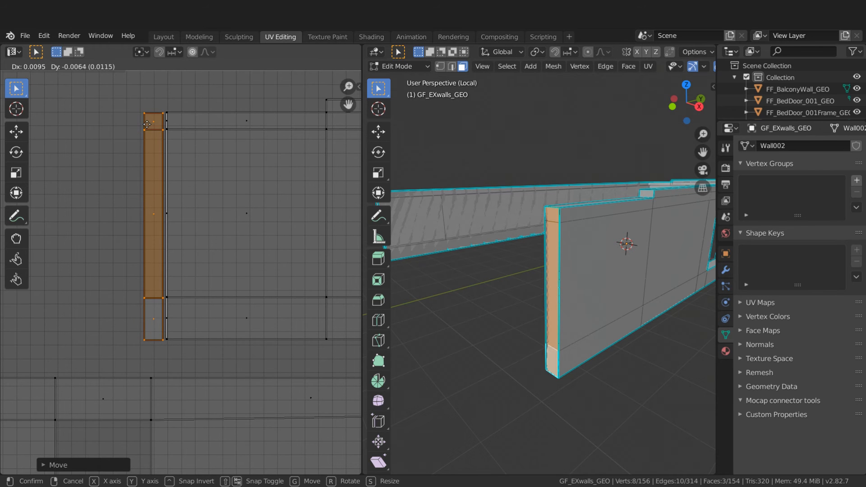
left_click(147, 124)
Move the UVs of the opposite wall's three end faces beside the right end of the second UV island from the top
scroll(154, 127, "down", 6)
scroll(156, 127, "down", 5)
scroll(223, 224, "up", 4)
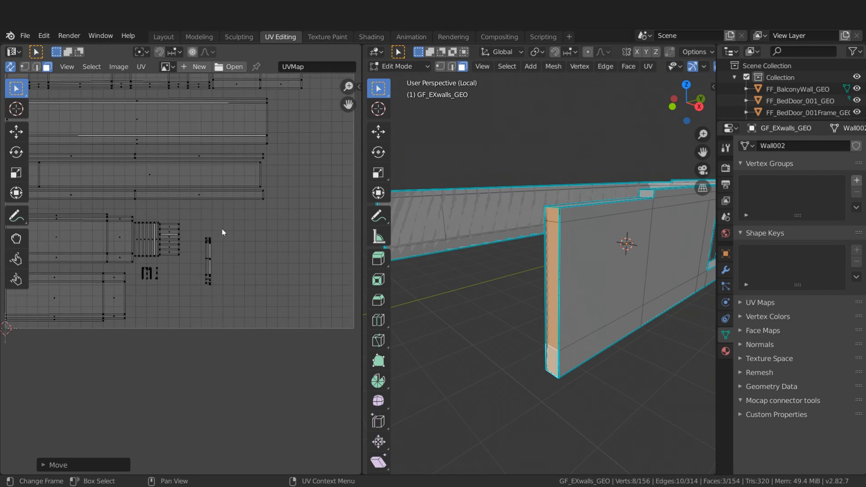
middle_click_drag(229, 219, 223, 257)
middle_click_drag(445, 309, 542, 300)
middle_click_drag(426, 267, 486, 268, "shift")
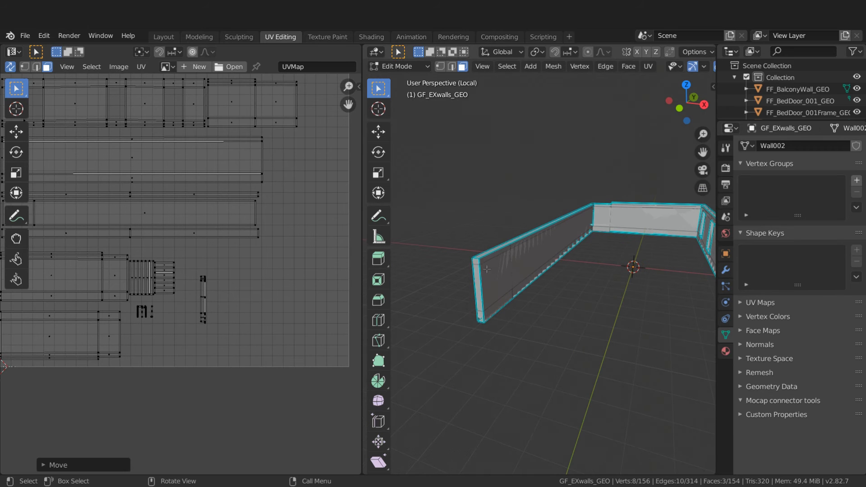
left_click(475, 262)
left_click(475, 272, "shift")
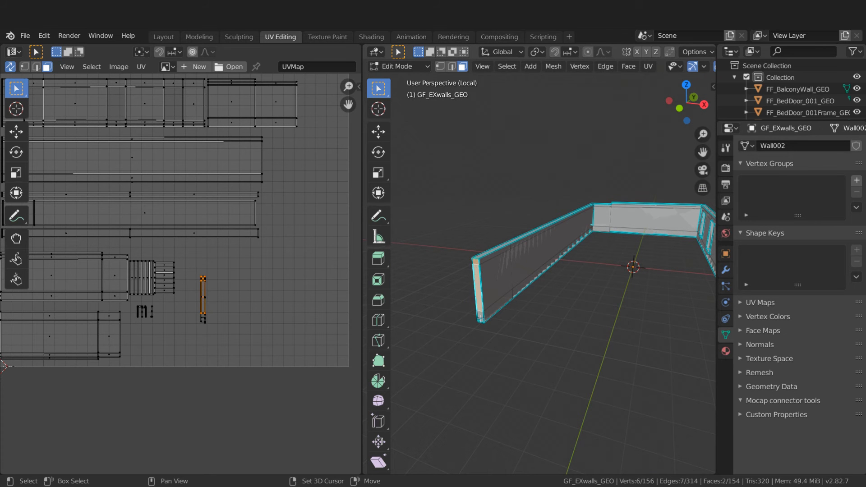
left_click(481, 318, "shift")
middle_click_drag(234, 327, 223, 364)
key("g")
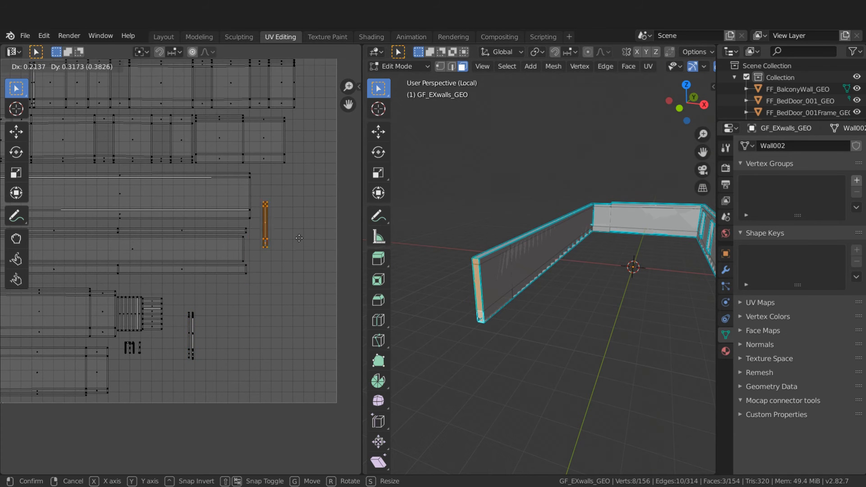
left_click(321, 166)
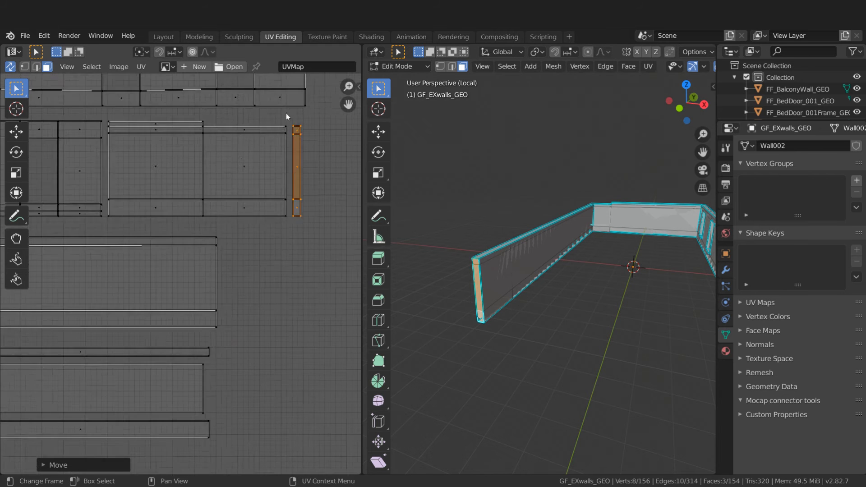
Nudge the end-face UV strip closer to the second island's right edge, lining up their upper and lower borders
scroll(289, 136, "up", 8)
key("g")
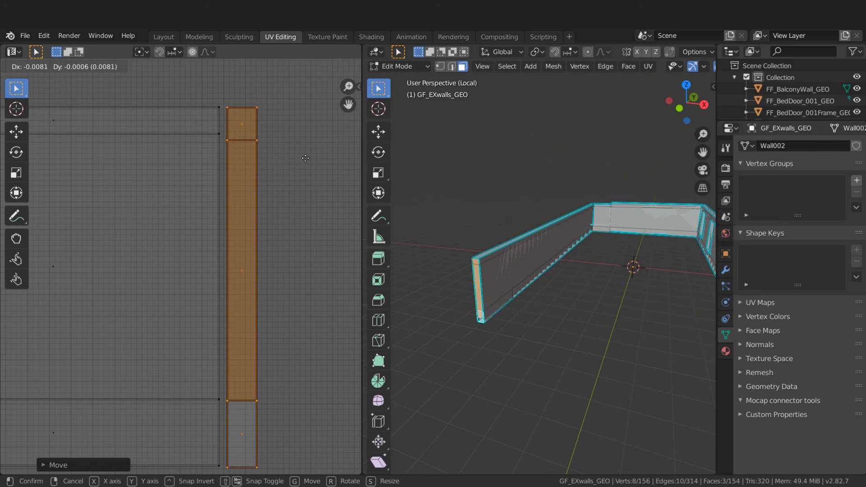
left_click(306, 160)
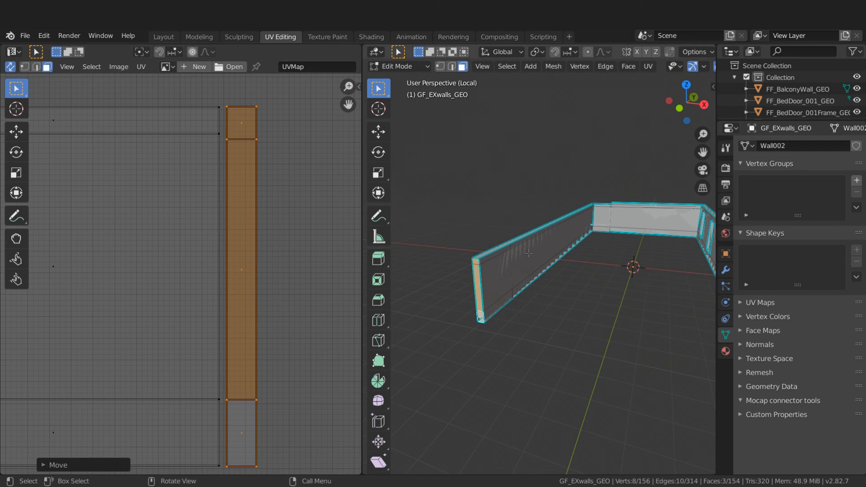
Select the upper, middle and lower faces on one side of the long windowless wall to identify their UV island
middle_click_drag(421, 222, 519, 264)
left_click(469, 264)
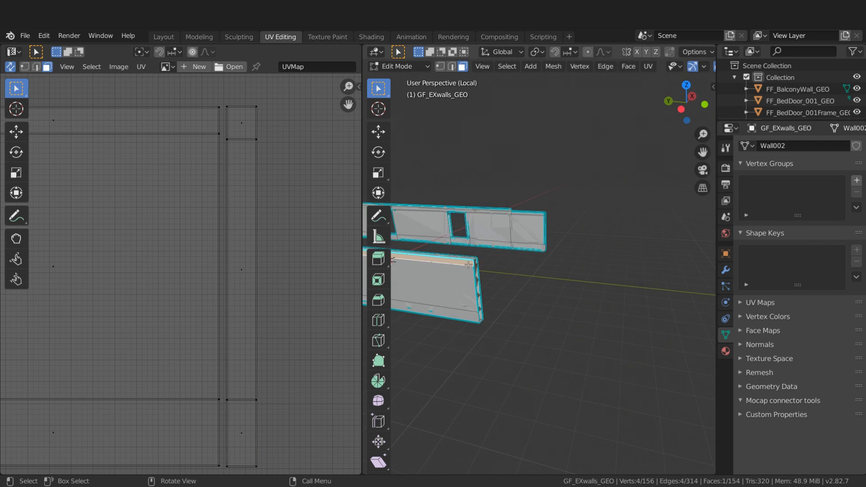
left_click(466, 304)
left_click(416, 333)
scroll(243, 263, "down", 4)
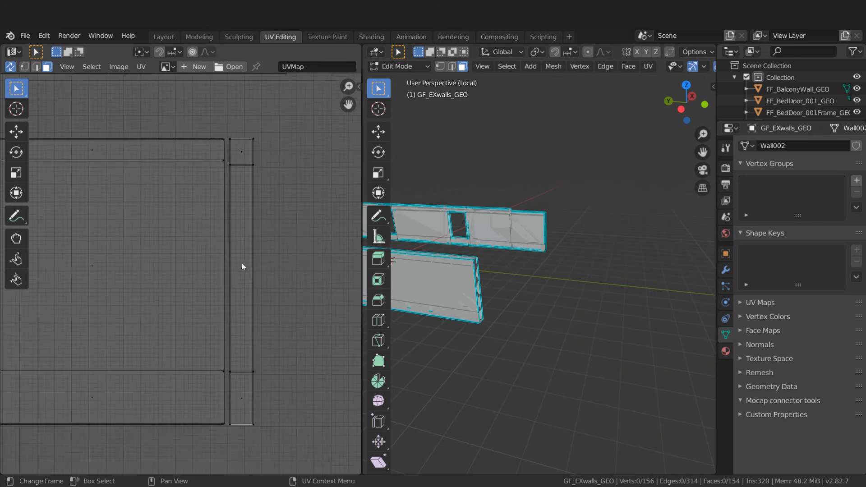
scroll(261, 269, "down", 6)
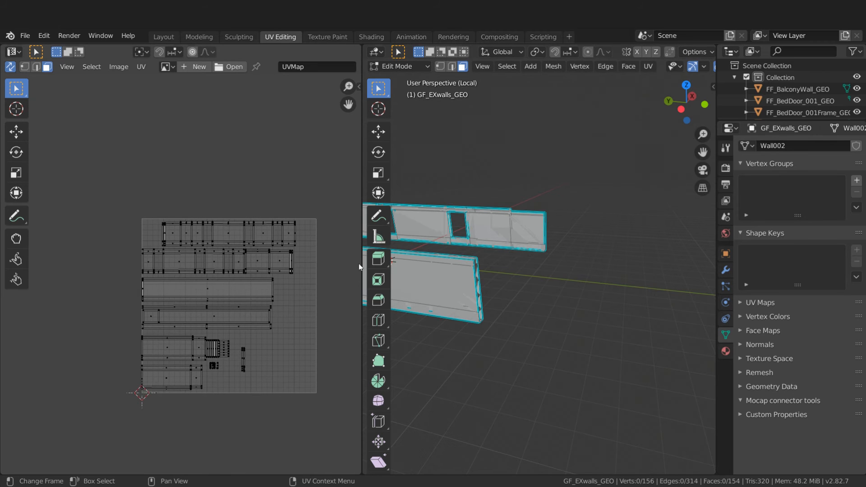
left_click(461, 271)
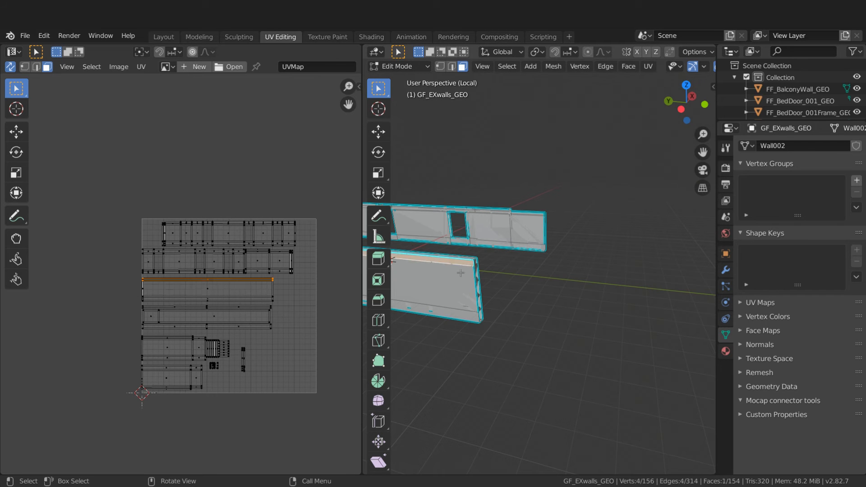
left_click(464, 301)
left_click(467, 266, "shift")
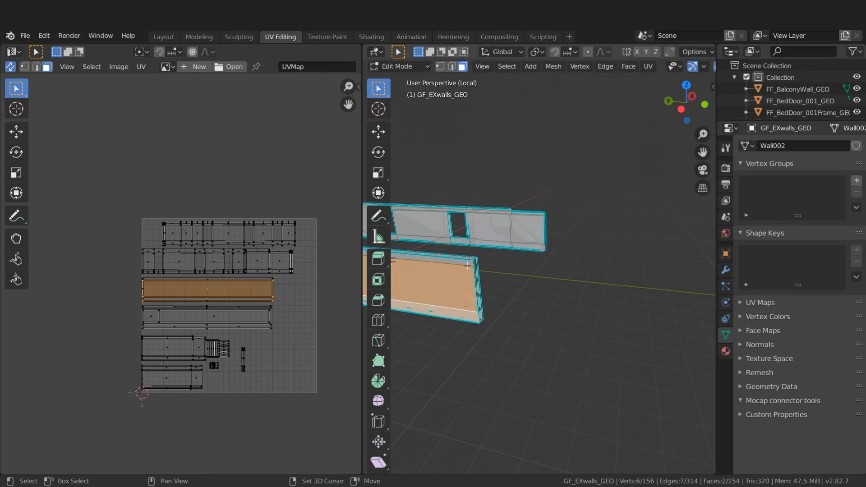
left_click(433, 311, "shift")
middle_click_drag(433, 311, 508, 208)
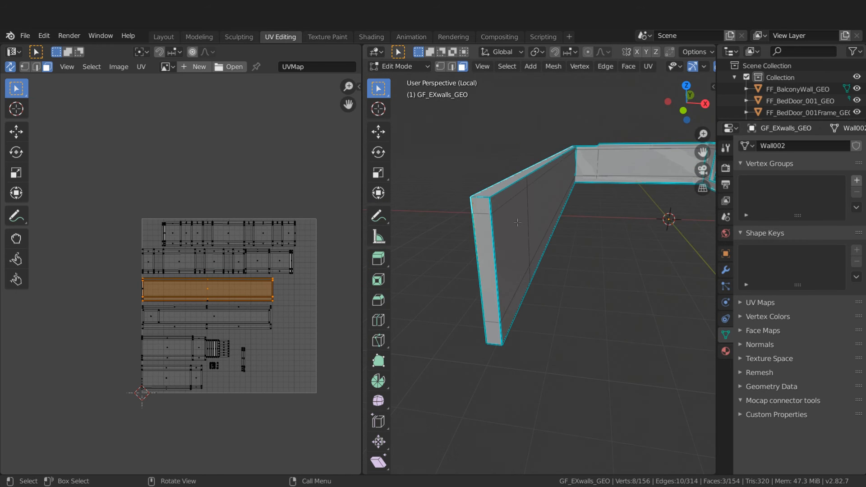
Locate the UVs of the long wall's other side and move that whole fourth island about 0.11 along X
left_click(505, 200)
left_click(506, 245, "shift")
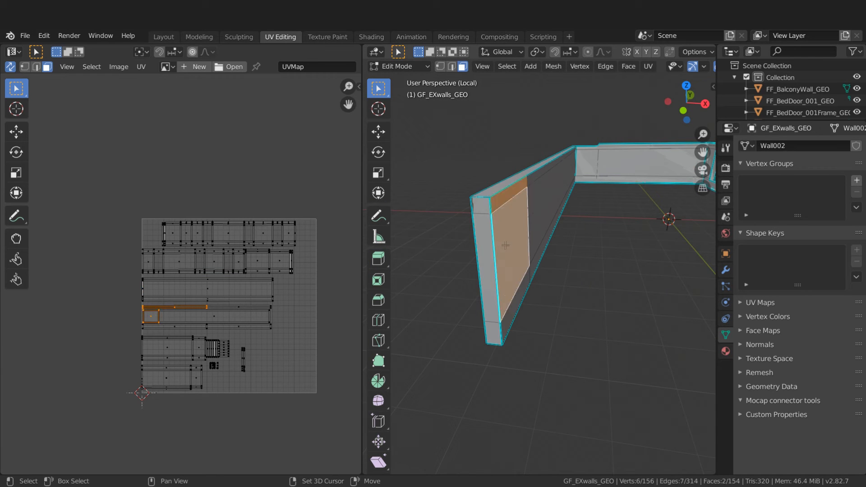
left_click(514, 311, "shift")
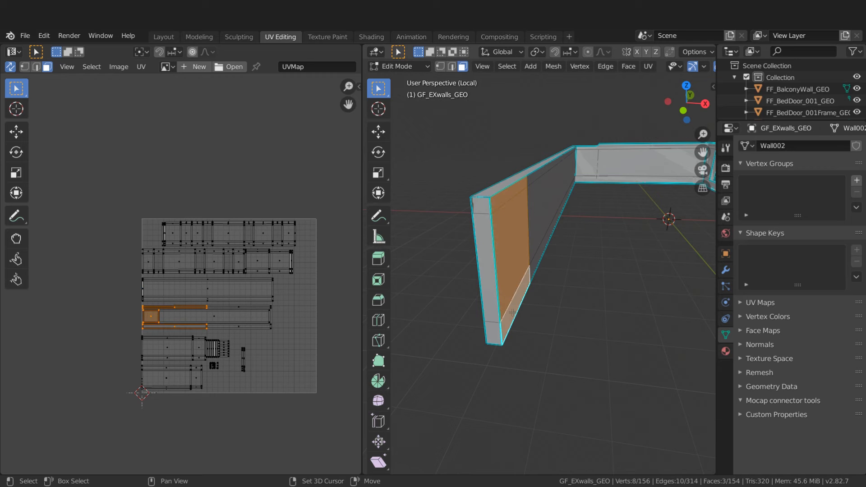
scroll(145, 300, "up", 1)
scroll(144, 300, "up", 1)
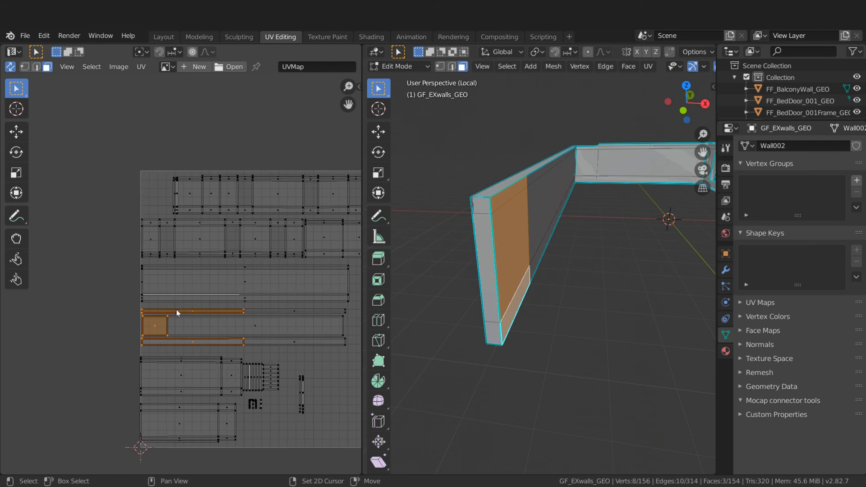
middle_click_drag(176, 309, 114, 287)
left_click(64, 281)
left_click_drag(64, 281, 299, 330)
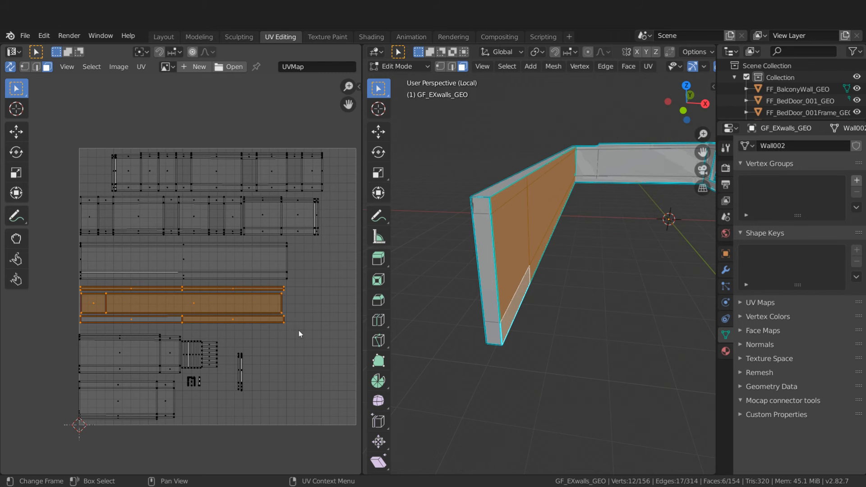
key("g")
key("x")
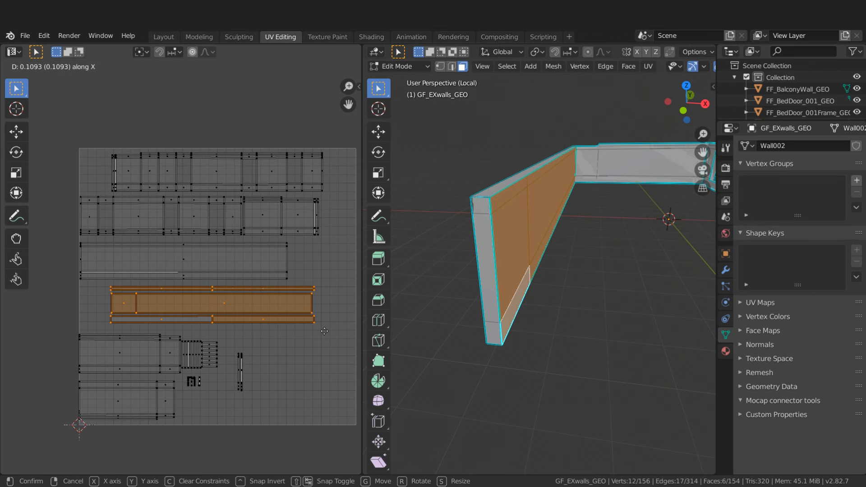
left_click(325, 332)
Move the UV strip of the wall's three end faces against the left end of the fourth island, lining up their upper and lower borders
left_click(340, 278)
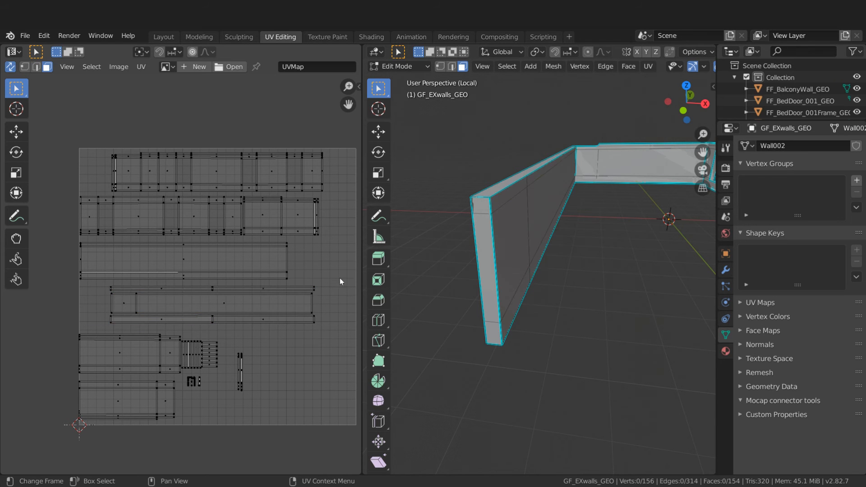
left_click_drag(319, 192, 317, 241)
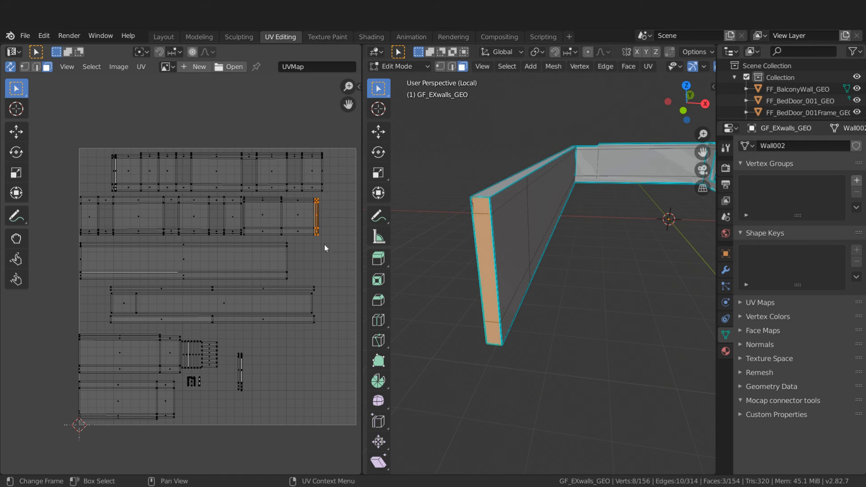
key("g")
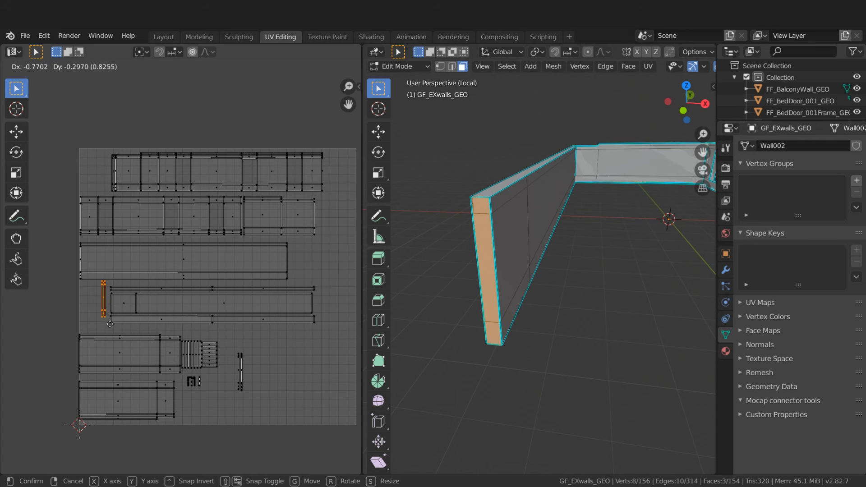
left_click(115, 330)
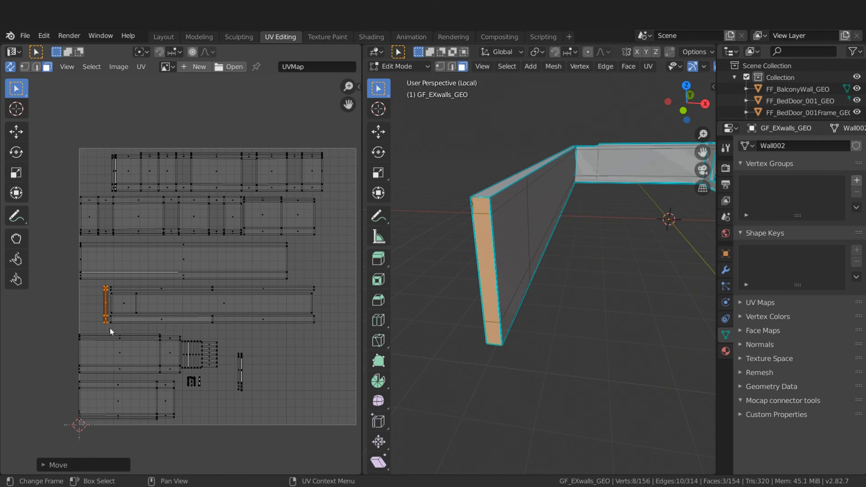
scroll(110, 316, "up", 7)
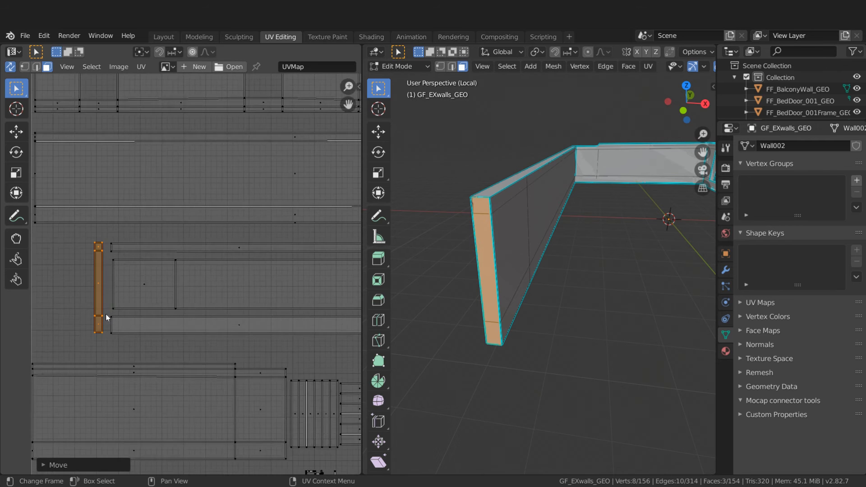
key("g")
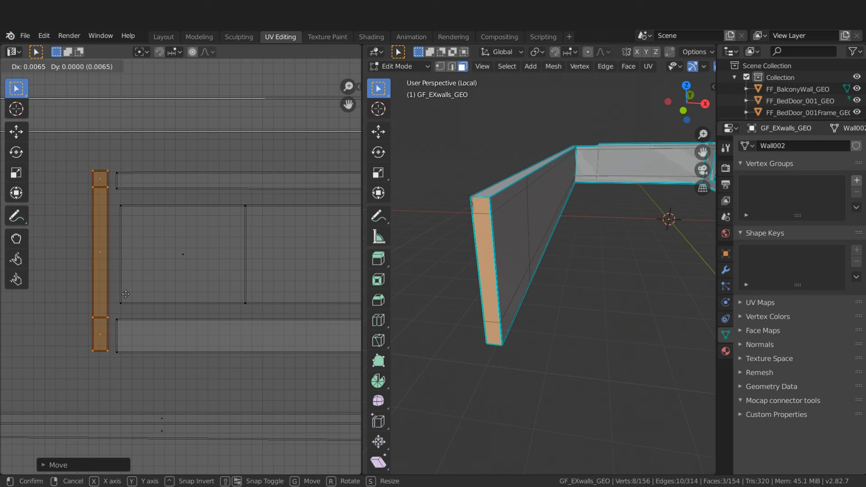
left_click(126, 295)
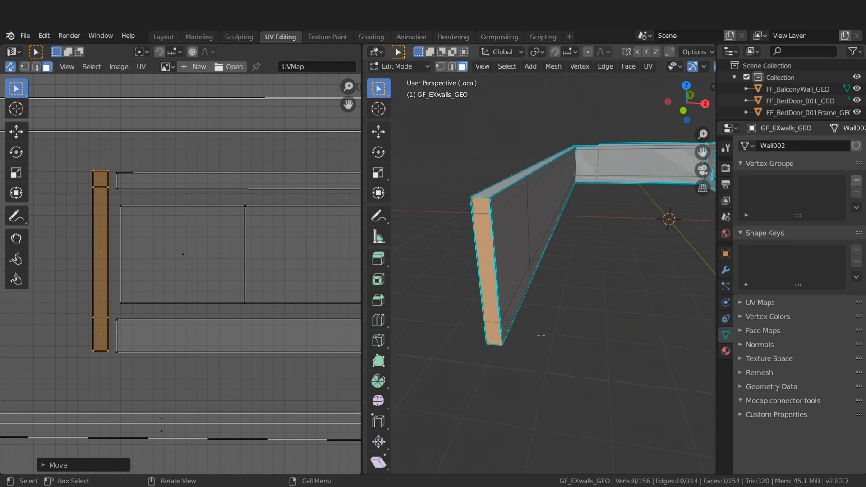
Check the UV placement by selecting the wall faces adjoining the end faces, then the large face on the wall's other side
left_click(494, 206, "shift")
left_click(509, 277, "shift")
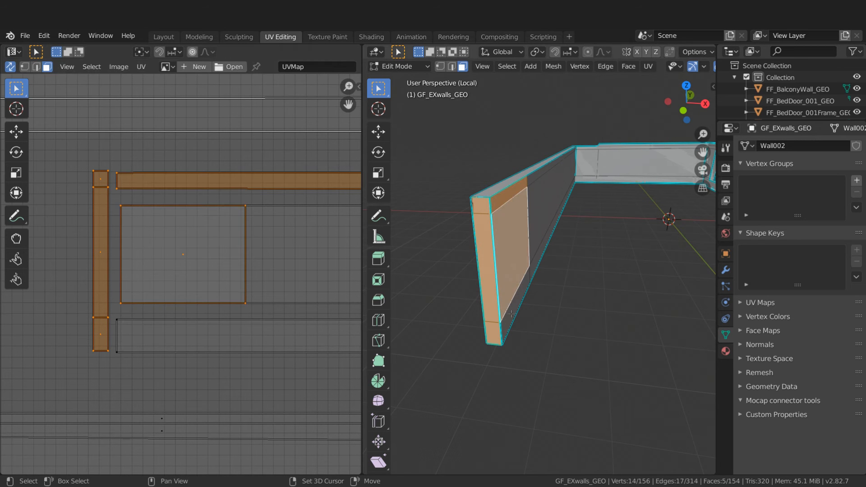
left_click(508, 311, "shift")
middle_click_drag(504, 308, 488, 300)
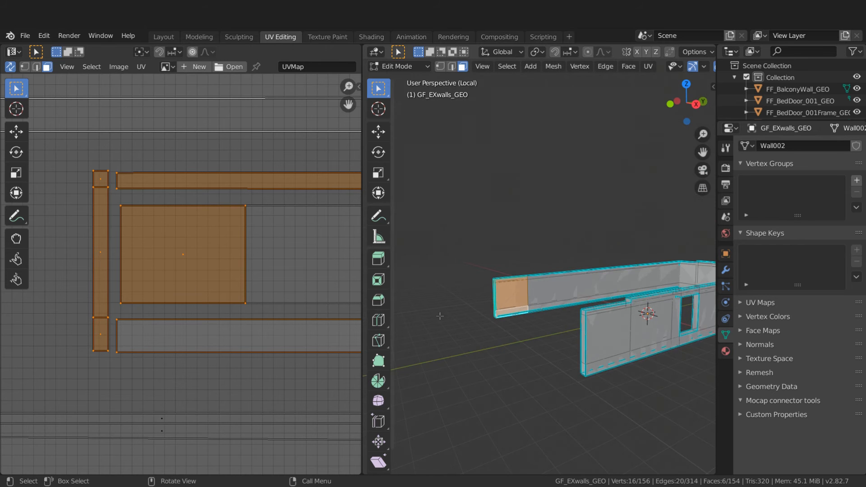
middle_click_drag(438, 312, 494, 295)
left_click(494, 294)
scroll(219, 283, "down", 5)
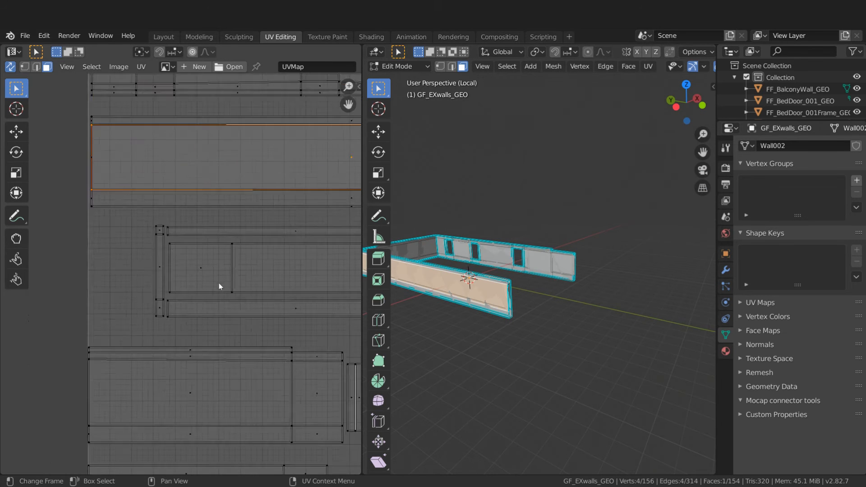
scroll(93, 279, "down", 3)
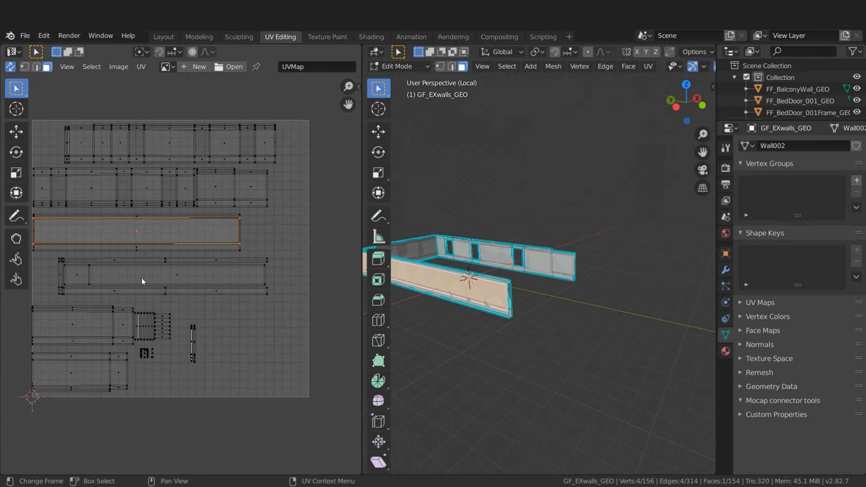
left_click(546, 313)
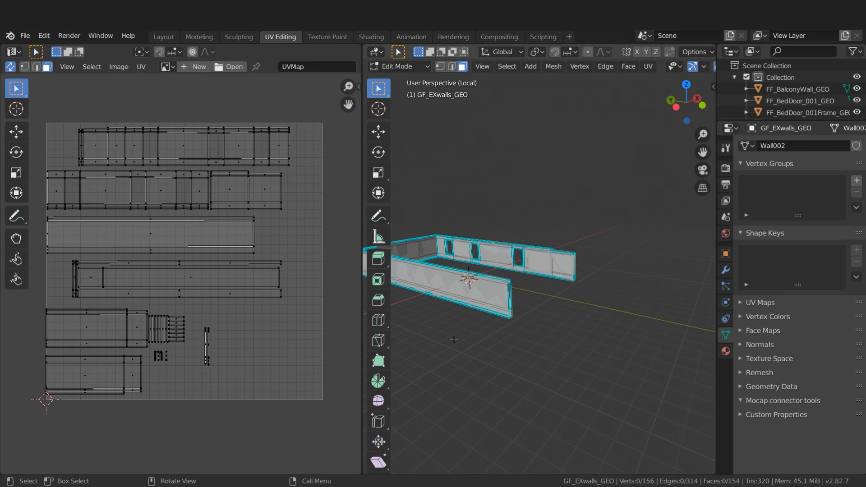
Return to the Layout workspace and select all objects of the house model and its site
left_click(163, 36)
middle_click_drag(343, 225, 360, 245)
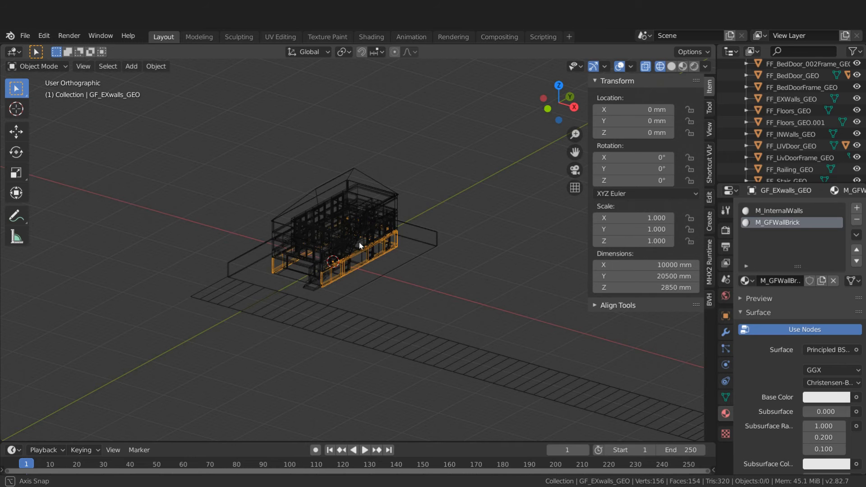
left_click_drag(195, 165, 443, 356)
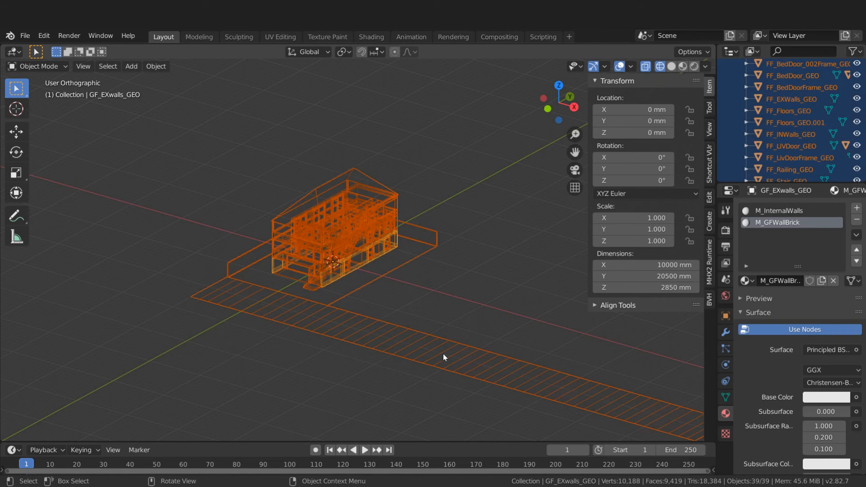
Export only the selected objects as FBX, overwriting HouseModel.fbx in the TwinMotionExport folder
key("F4")
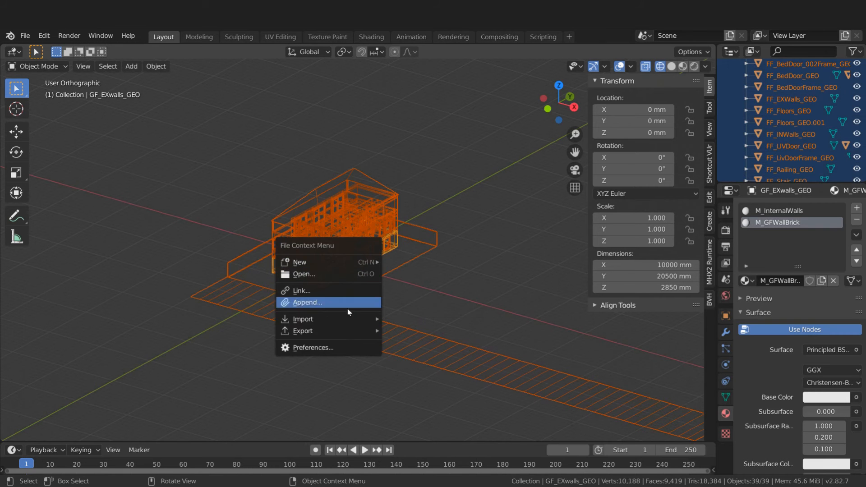
mouse_move(353, 332)
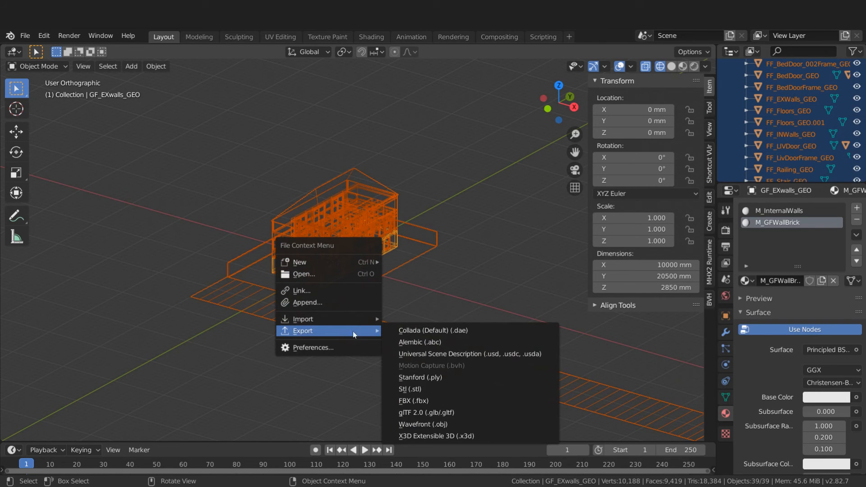
left_click(422, 401)
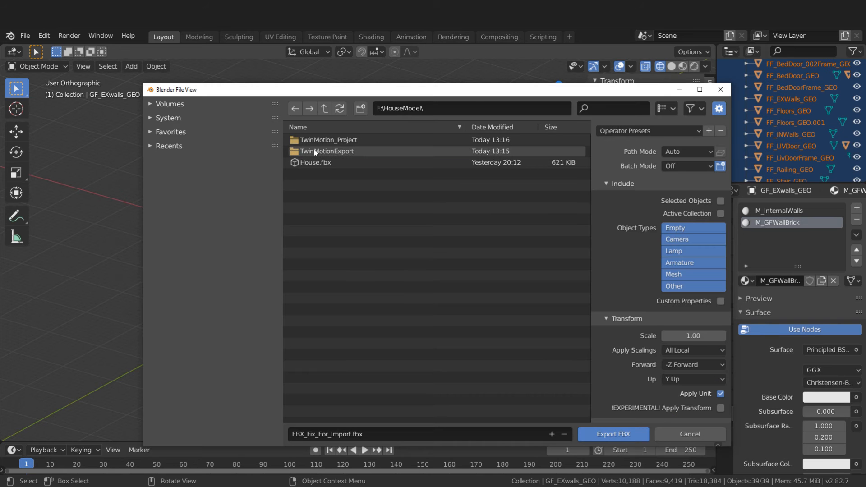
double_click(314, 150)
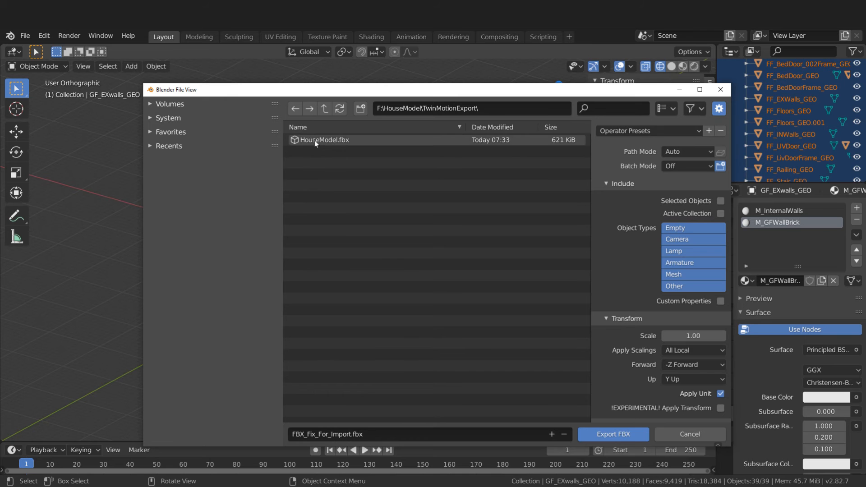
left_click(315, 139)
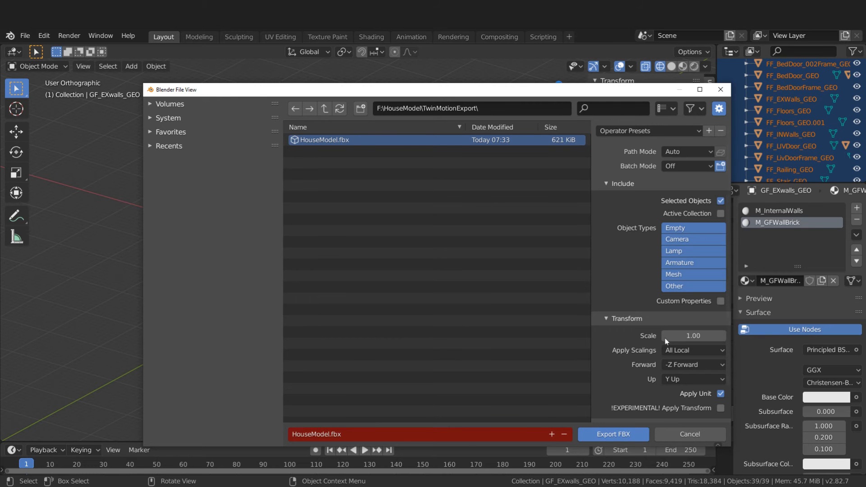
left_click(614, 434)
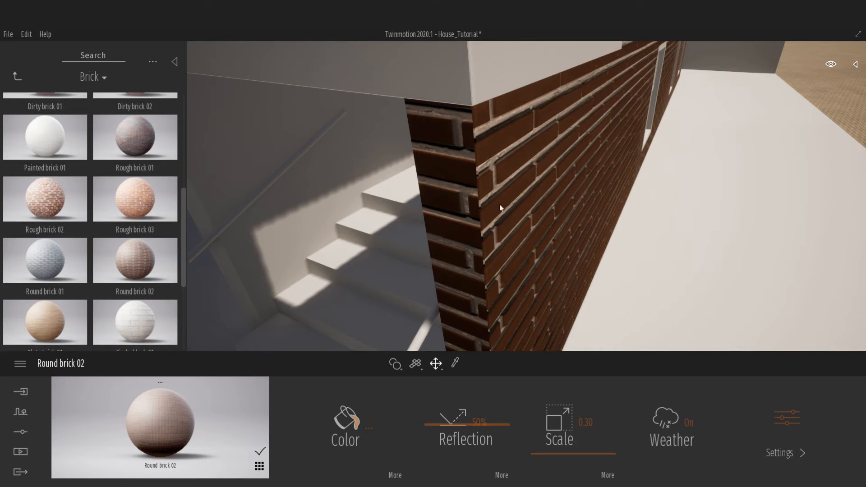
Switch to Twinmotion, reload the HouseModel FBX import, and inspect the brick alignment on the ground-floor wall corner and the whole house
left_click(22, 391)
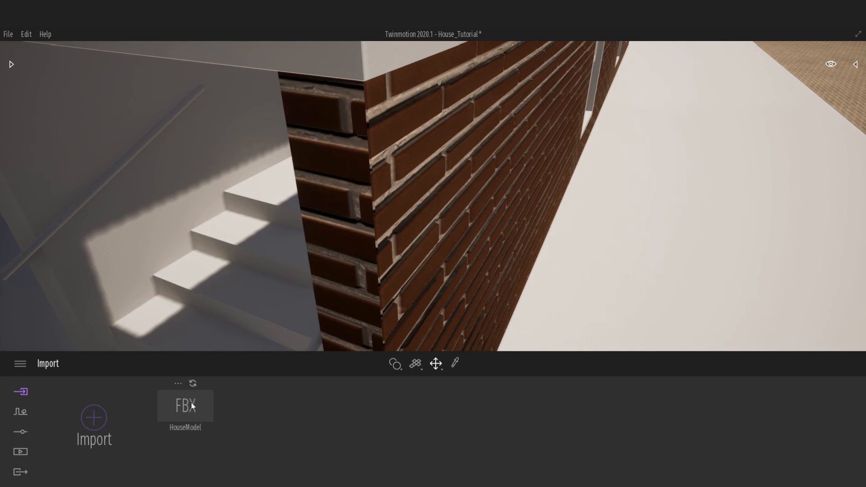
left_click(193, 385)
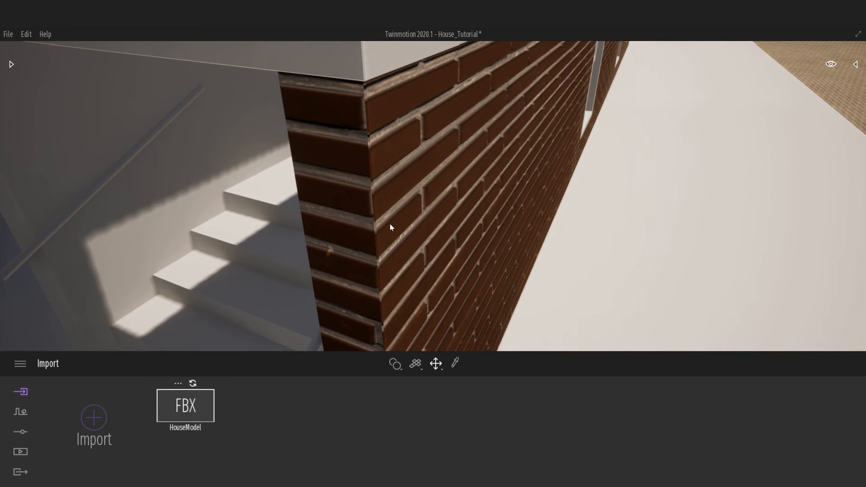
scroll(390, 223, "down", 10)
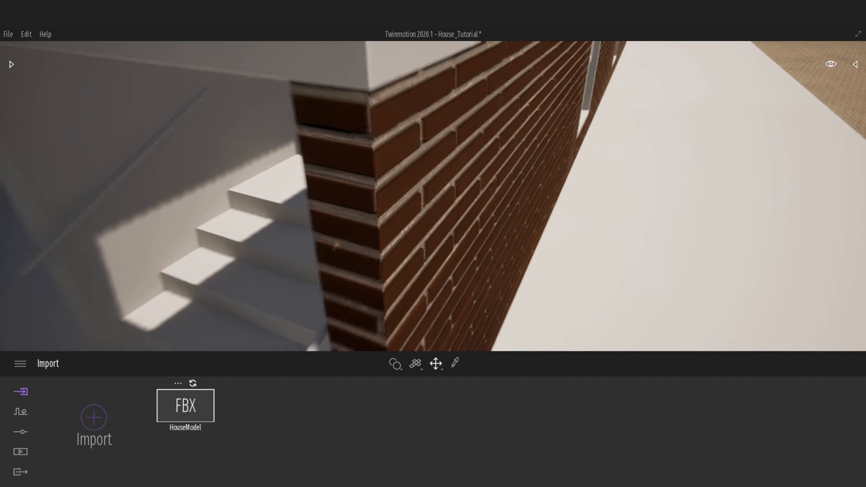
scroll(390, 224, "down", 10)
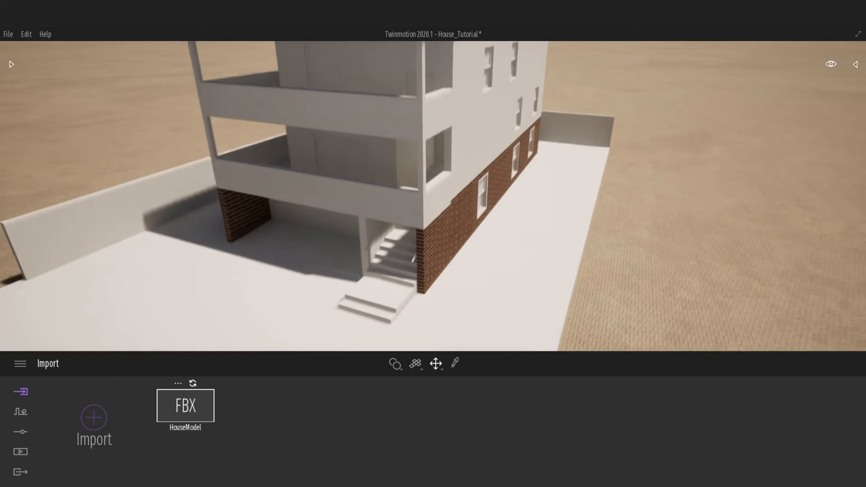
right_click_drag(433, 197, 430, 171)
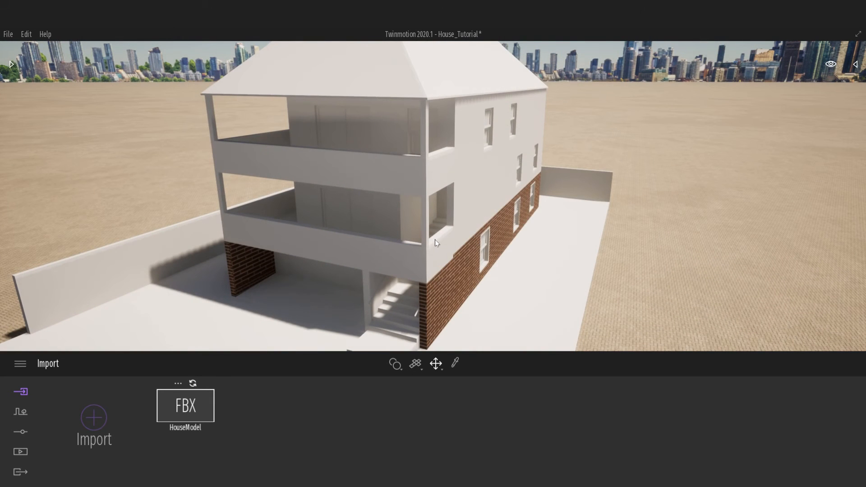
Sample the Round brick 02 material and apply it to the balcony trim, upper door frames, ground-floor inner walls and boundary walls
left_click(455, 363)
left_click(441, 300)
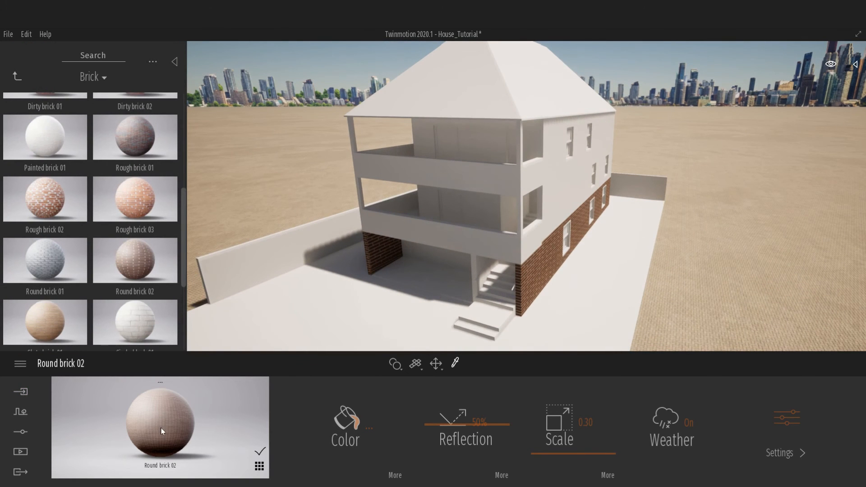
left_click_drag(160, 428, 459, 254)
key("ctrl+z")
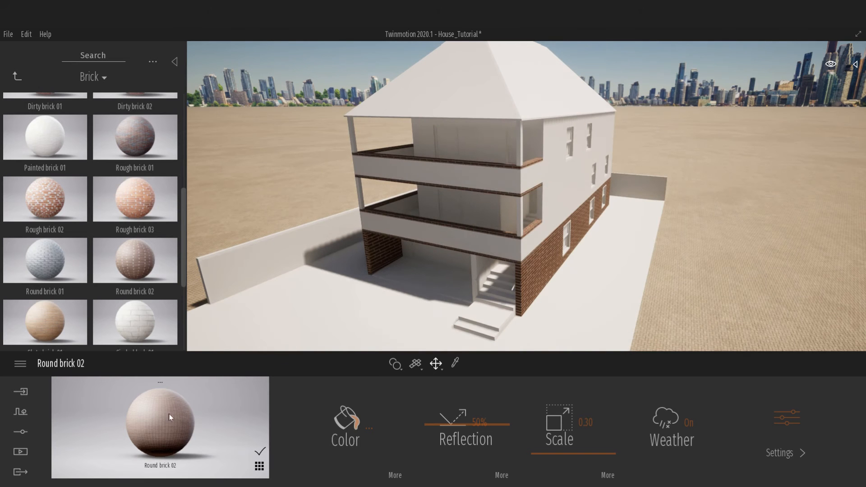
left_click_drag(169, 414, 552, 182)
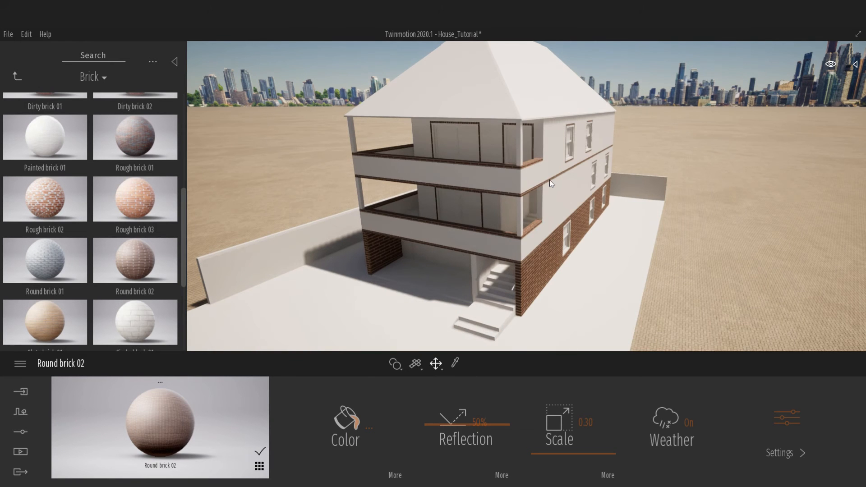
left_click_drag(201, 416, 404, 253)
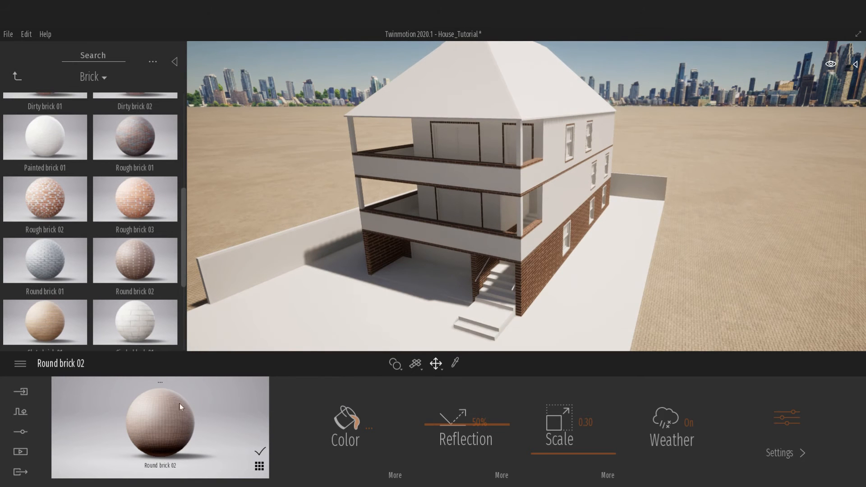
left_click_drag(182, 409, 350, 291)
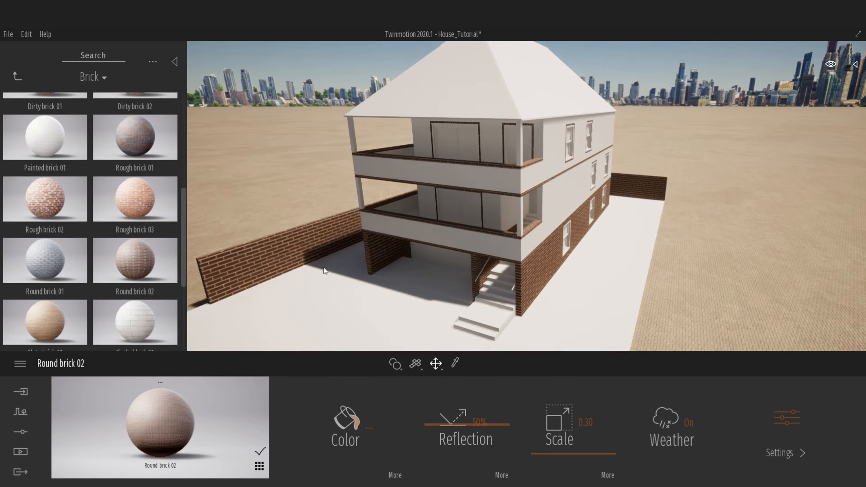
Apply the Sandstone tiles 1 material from the Tiles category to the paved ground around the house
left_click(17, 76)
scroll(73, 282, "down", 5)
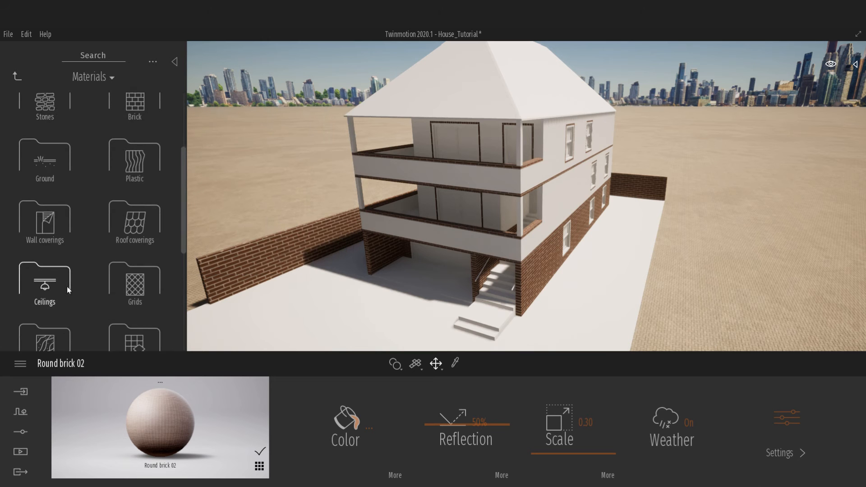
scroll(67, 290, "down", 2)
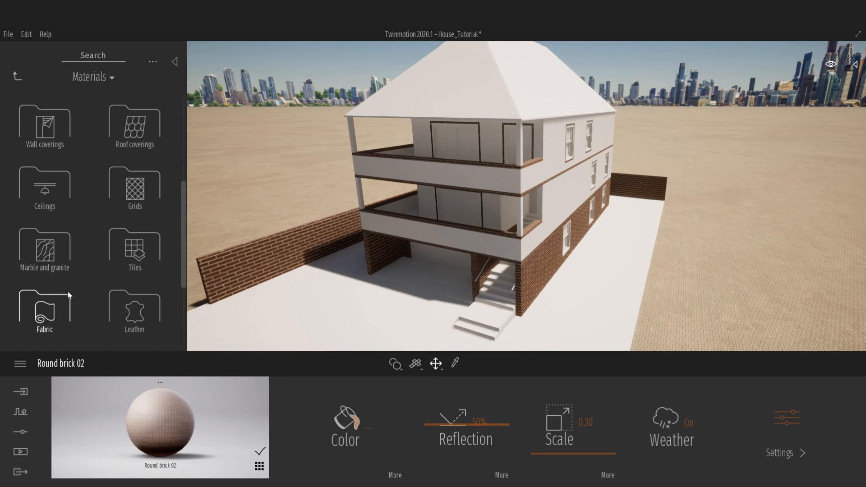
left_click(135, 256)
scroll(107, 246, "down", 7)
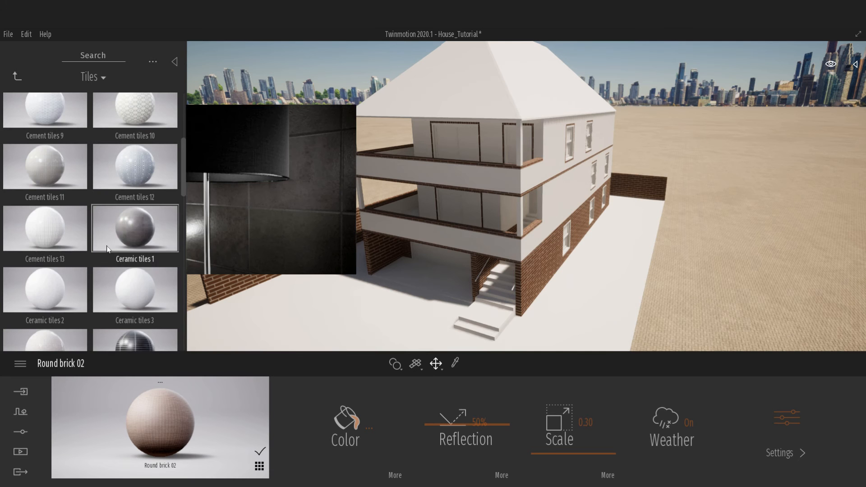
scroll(107, 247, "down", 15)
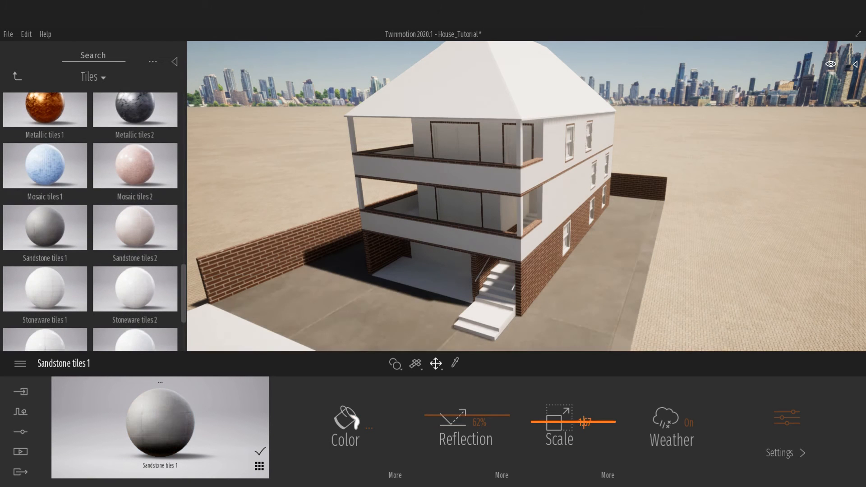
Set the Sandstone tiles 1 scale to 0.5 and return to the material categories
left_click_drag(584, 422, 584, 455)
left_click(585, 423)
type("0.5")
key("Return")
left_click(17, 76)
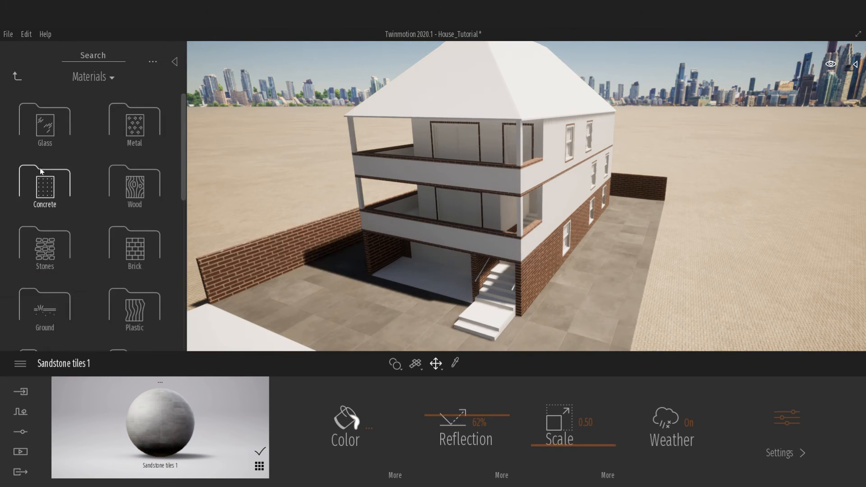
Apply the Poured concrete 04 material from the Concrete category to the garage floor and the entrance steps
left_click(42, 172)
scroll(45, 217, "down", 6)
scroll(45, 217, "down", 2)
left_click_drag(135, 187, 424, 280)
left_click_drag(136, 188, 487, 311)
Apply the Plaster coating 02 wall covering to the upper exterior walls and balcony parapets, and set its scale to 0.10
left_click(16, 77)
left_click(80, 234)
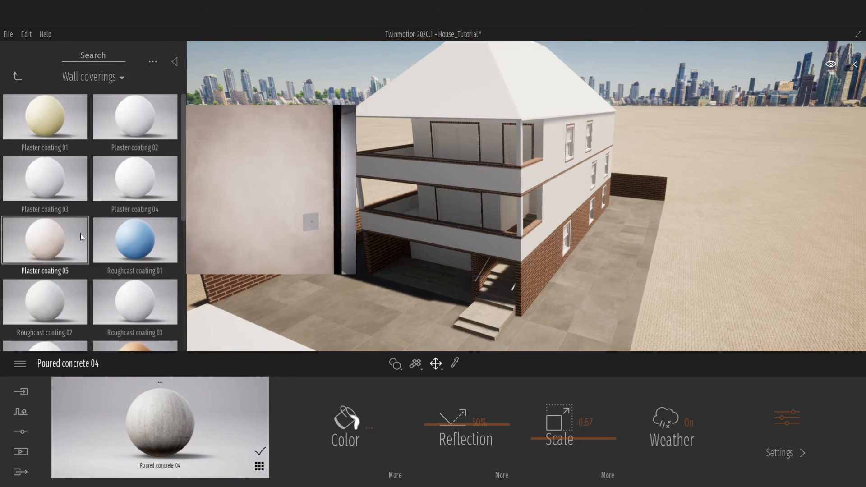
left_click_drag(136, 117, 394, 171)
left_click_drag(555, 456, 556, 464)
scroll(496, 194, "up", 3)
mouse_move(496, 203)
right_mouse_down()
mouse_move(497, 171)
mouse_move(501, 190)
right_mouse_up()
Apply the Roof covering 15 material to the house roof and set its scale to 0.3
left_click(17, 76)
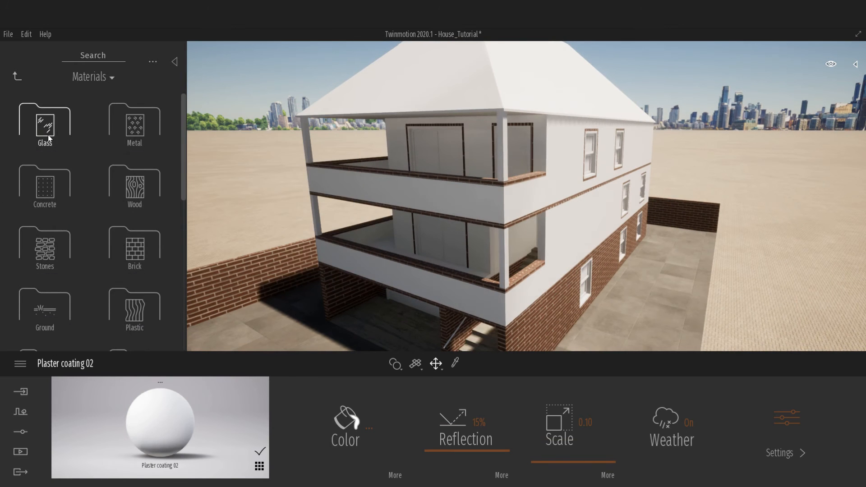
scroll(71, 218, "down", 3)
left_click(135, 279)
scroll(102, 223, "down", 6)
left_click_drag(45, 249, 424, 95)
scroll(423, 94, "down", 1)
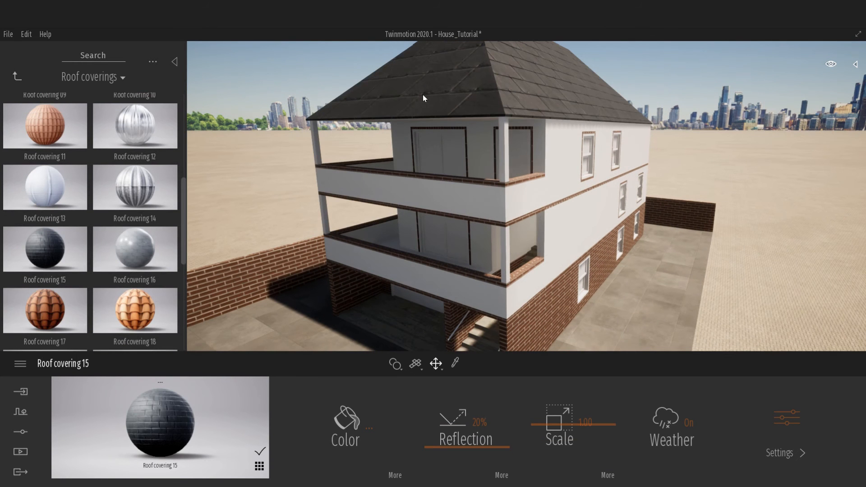
left_click(586, 423)
type("0.3")
key("Return")
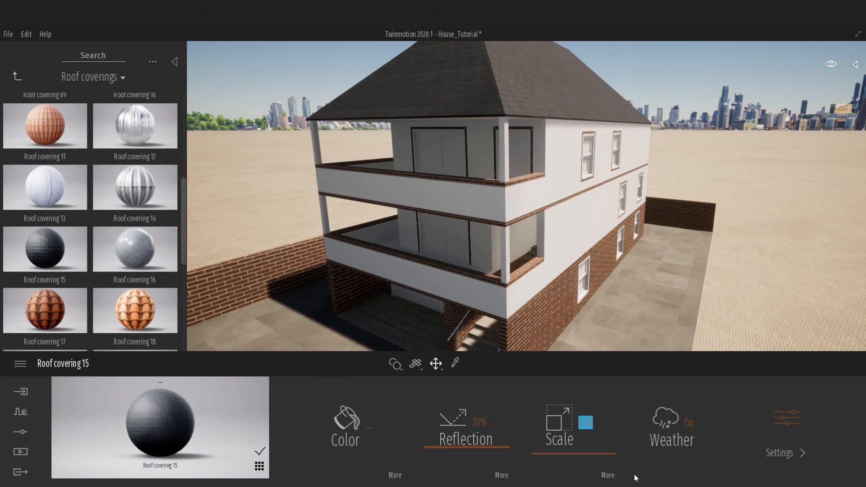
Apply the Chestnut 05 G wood material to the house's door and window frames
left_click(17, 76)
left_click(160, 167)
left_click_drag(184, 129, 190, 290)
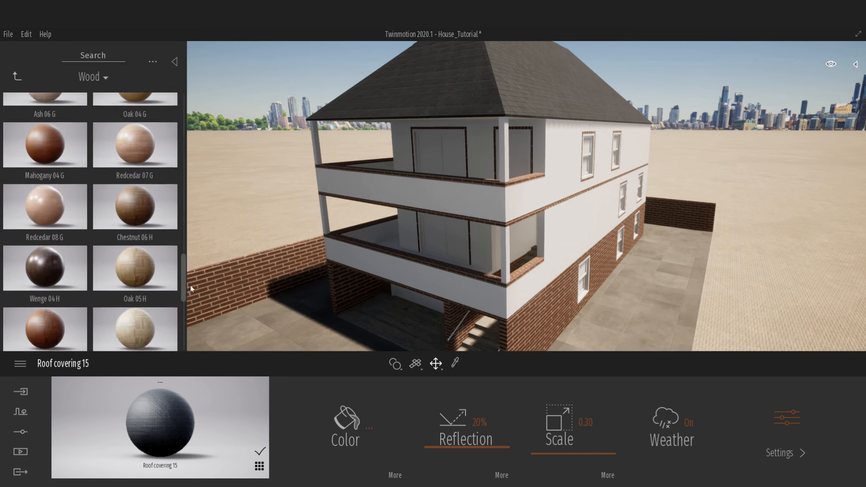
scroll(104, 192, "up", 2)
scroll(105, 191, "up", 3)
left_click_drag(135, 165, 444, 245)
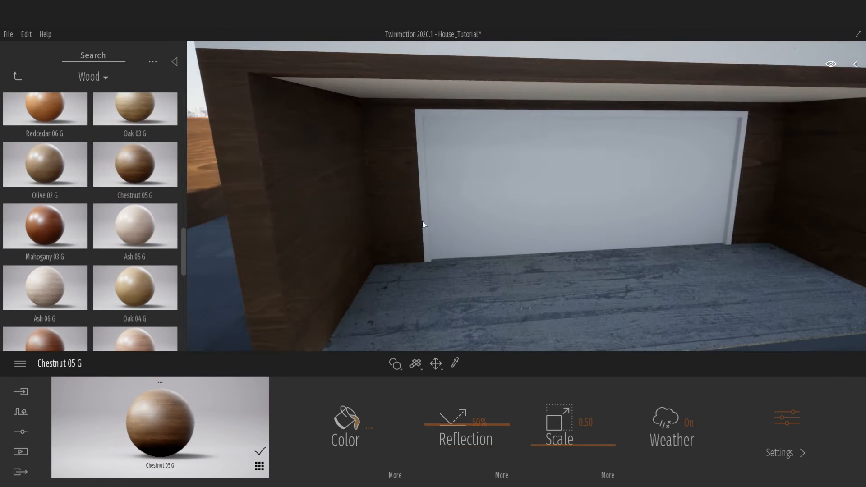
left_click_drag(422, 221, 429, 217)
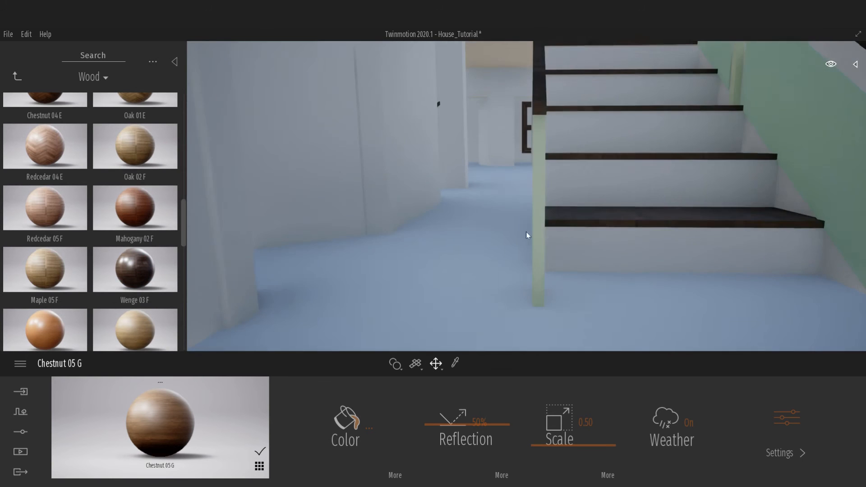
Apply Chestnut 05 G to the handrail of the interior landing railing, undoing its trial use on the lower rails
left_click_drag(526, 235, 433, 232)
right_click_drag(485, 192, 433, 192)
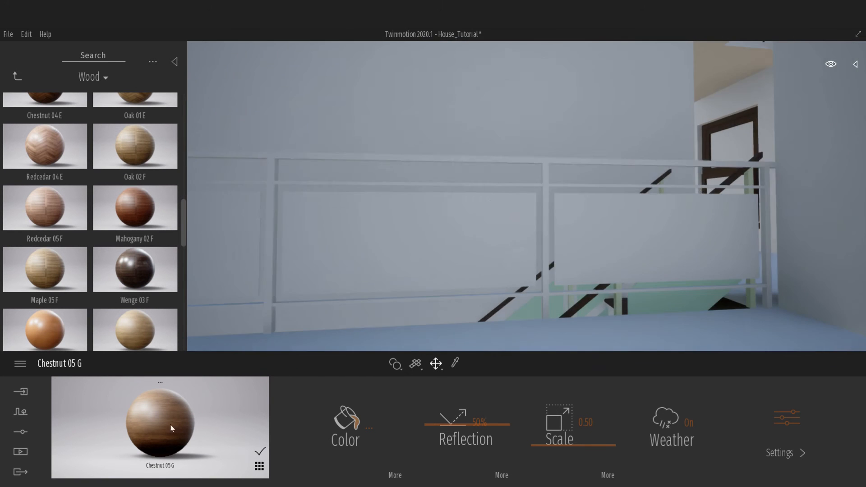
left_click_drag(170, 429, 377, 157)
left_click_drag(188, 391, 377, 293)
key("ctrl+z")
Apply the Olive 02 G wood material to the leaf of the interior door beside the staircase
right_click_drag(377, 311, 442, 311)
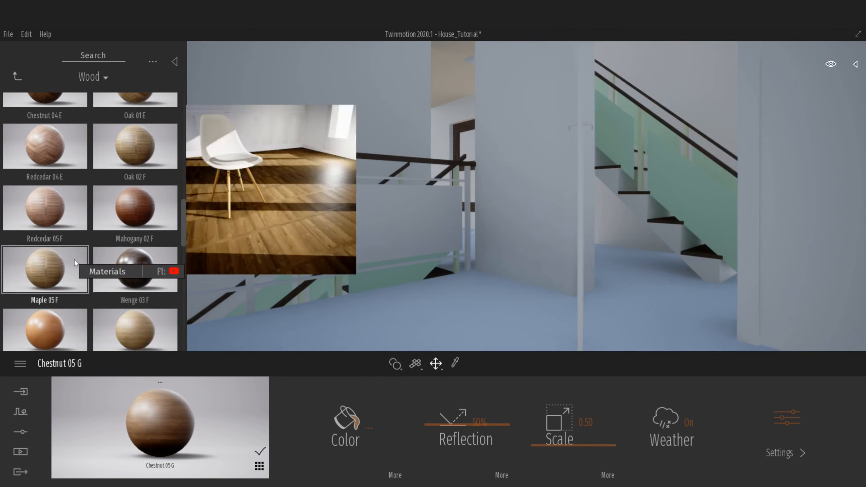
scroll(91, 226, "down", 3)
left_click_drag(44, 271, 681, 231)
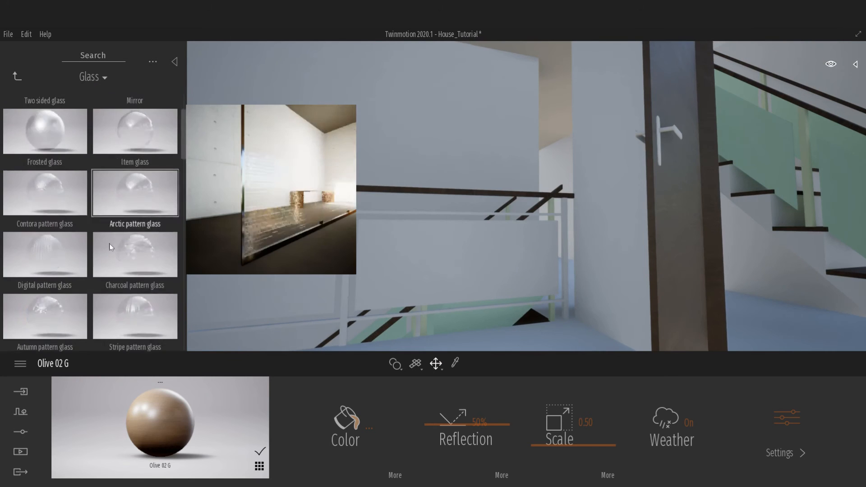
Apply Dark tinted glass to the stair railing panels and Brushed aluminium 01 to the railing's metal rails and posts
scroll(93, 263, "down", 3)
left_click_drag(135, 251, 229, 316)
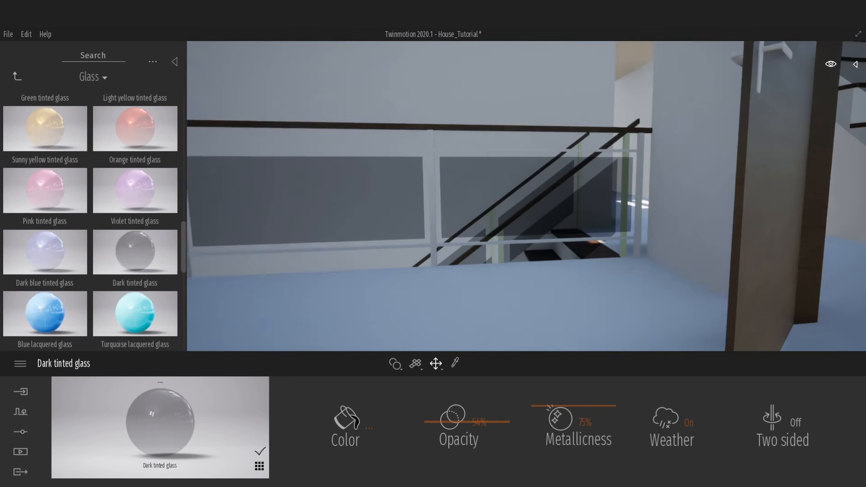
left_click(18, 76)
left_click(132, 120)
left_click_drag(45, 117, 430, 185)
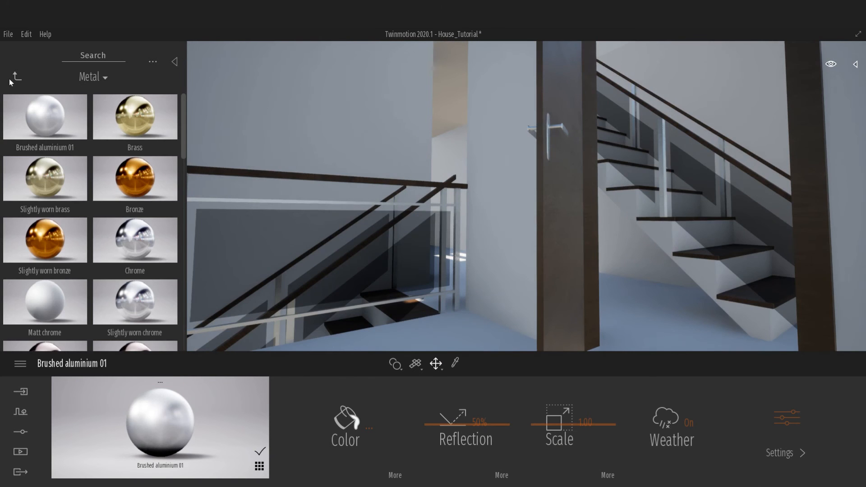
Apply the Matte painted wall covering to the interior walls, and the sampled Chestnut 05 G wood to the balcony columns
left_click(17, 76)
scroll(67, 209, "down", 2)
left_click(44, 288)
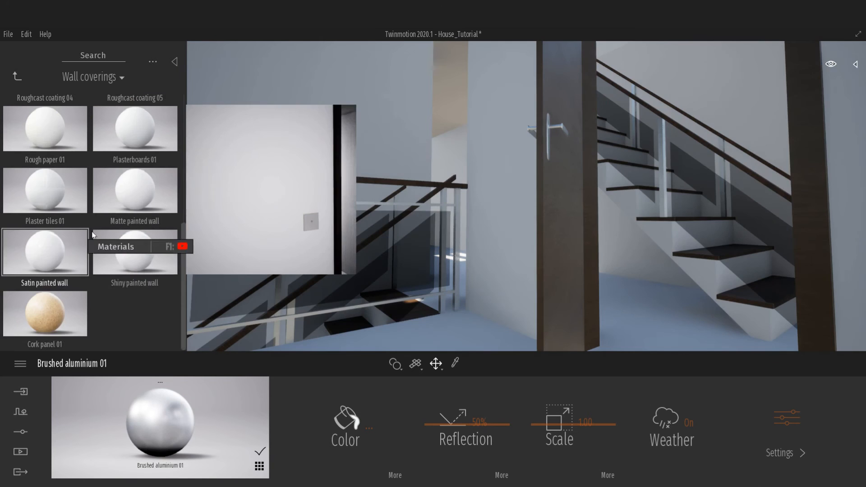
left_click_drag(135, 207, 406, 189)
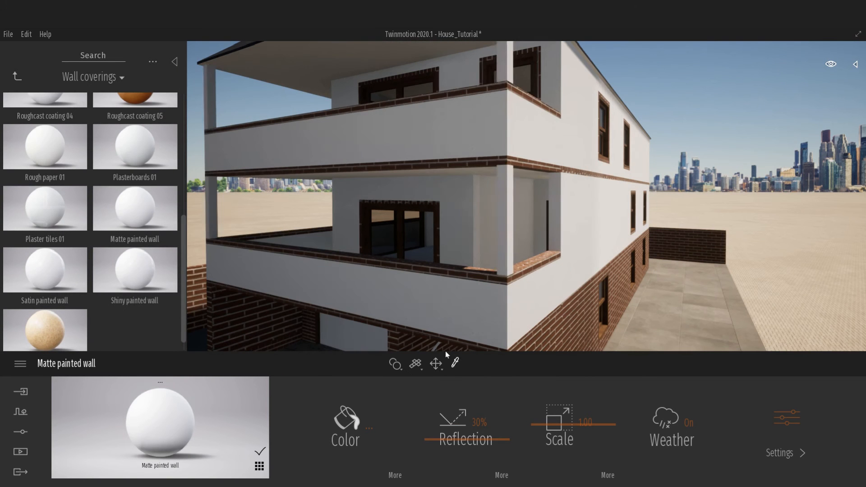
left_click(500, 267, "alt")
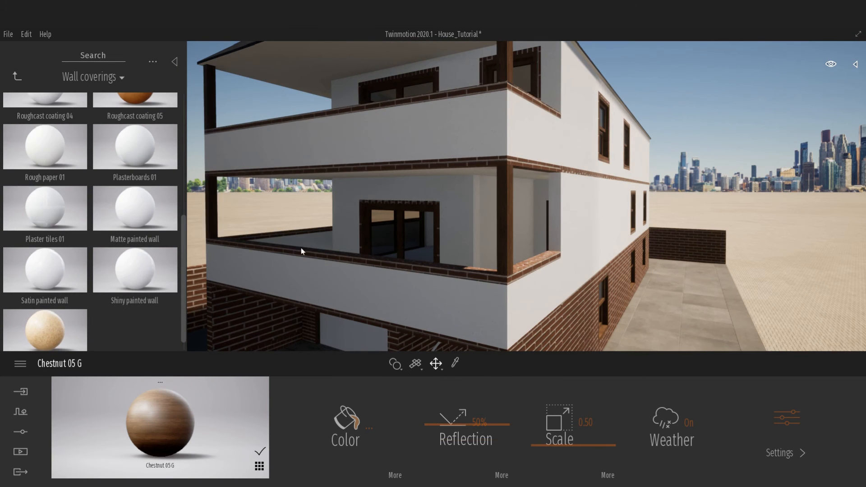
Apply the Ipe A wood material to the underside of the roof over the balcony and rotate its texture to 90°
left_click(17, 76)
left_click(133, 192)
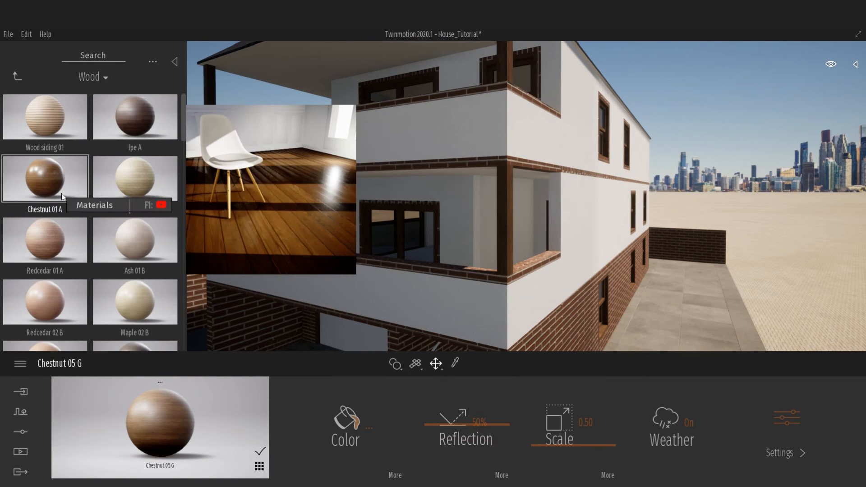
left_click_drag(135, 117, 311, 76)
left_click(608, 475)
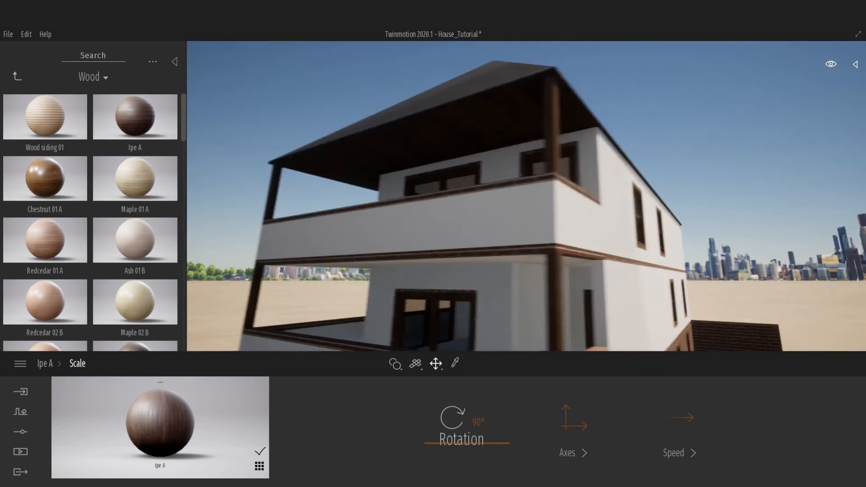
key("Up")
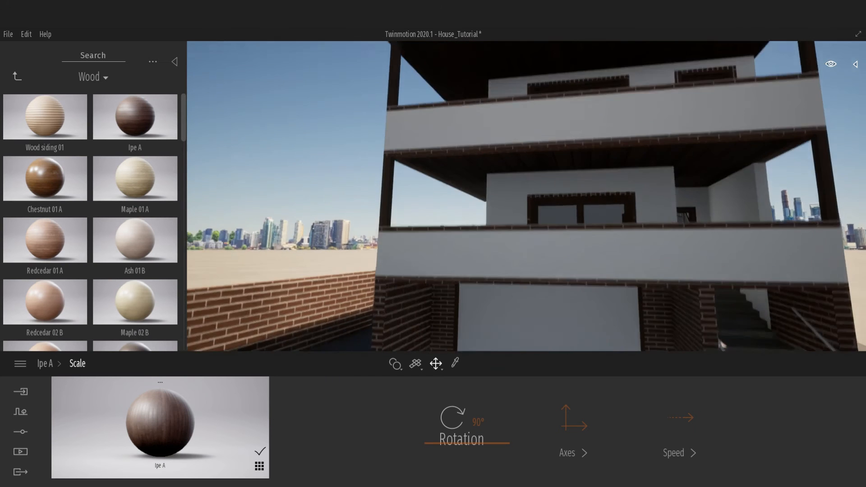
Apply Ipe A to the ceiling above the garage entrance and set its scale to 0.5
right_click_drag(721, 344, 446, 220)
scroll(447, 221, "up", 5)
left_click_drag(135, 118, 533, 207)
left_click(586, 422)
type("0.5")
key("Return")
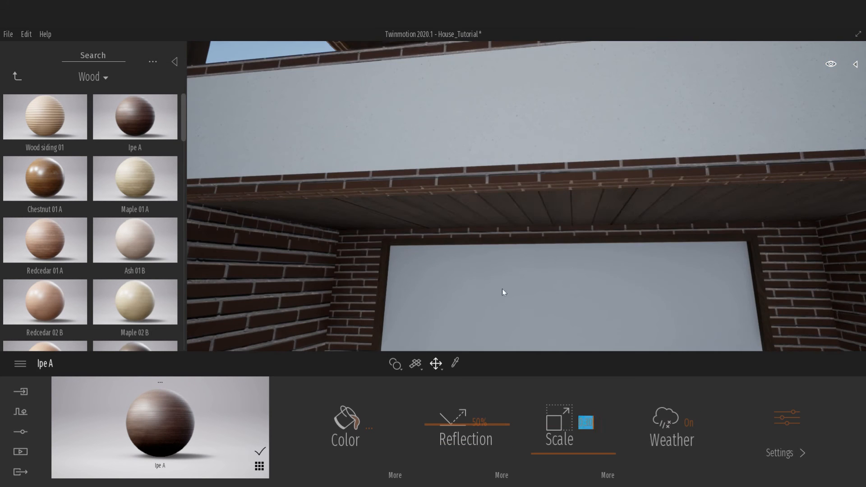
Reapply Ipe A to the balcony and garage ceilings at a scale of 1.00 and rotate its texture to 90°
scroll(503, 292, "down", 5)
left_click_drag(137, 128, 437, 81)
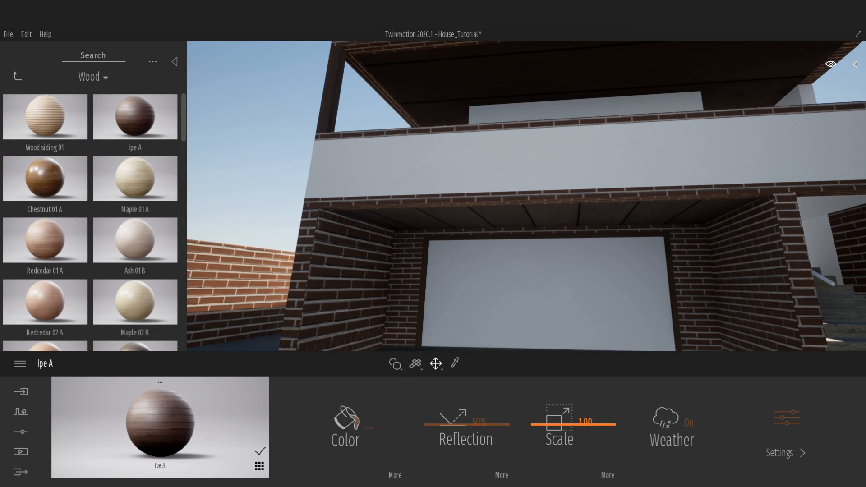
left_click(608, 475)
right_click_drag(431, 89, 431, 117)
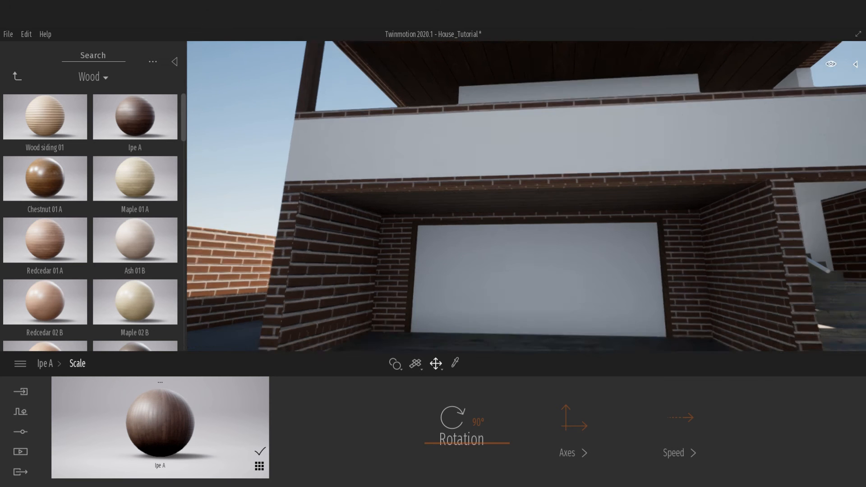
Apply the Galvanised steel 01 material from the Metal category to the garage door
scroll(430, 118, "down", 5)
left_click(18, 77)
left_click(137, 134)
scroll(90, 189, "down", 5)
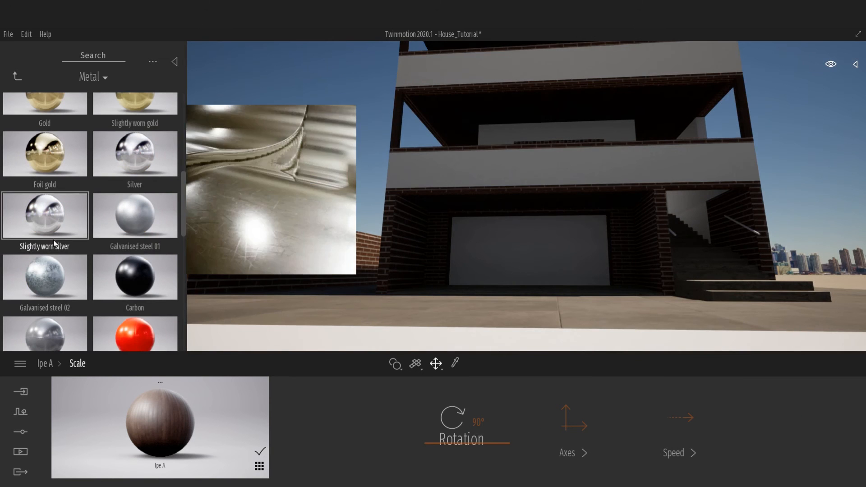
left_click_drag(134, 215, 457, 242)
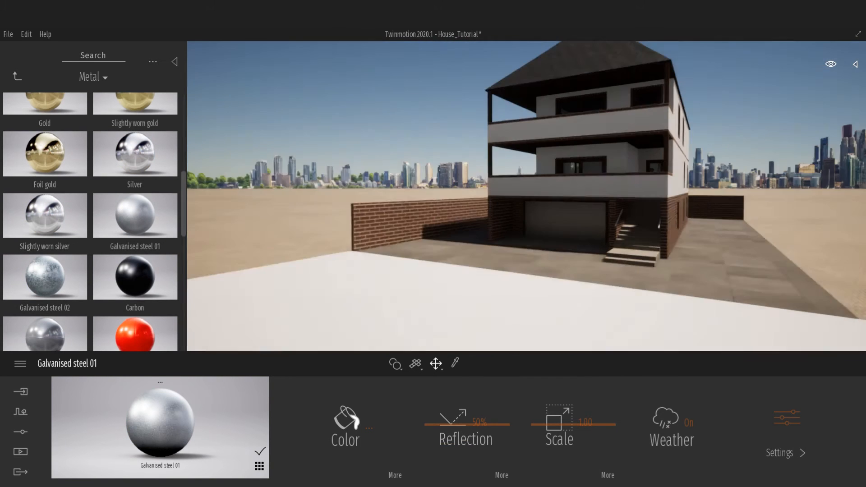
Apply the Asphalt 2 material from the manmade ground materials to the road in front of the house and save the project
left_click(18, 76)
left_click(131, 119)
left_click_drag(45, 118, 336, 328)
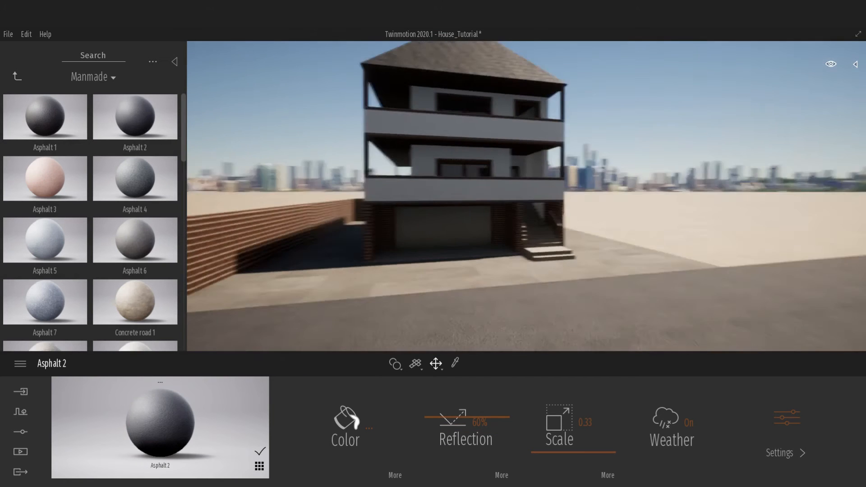
left_click(8, 34)
left_click(18, 108)
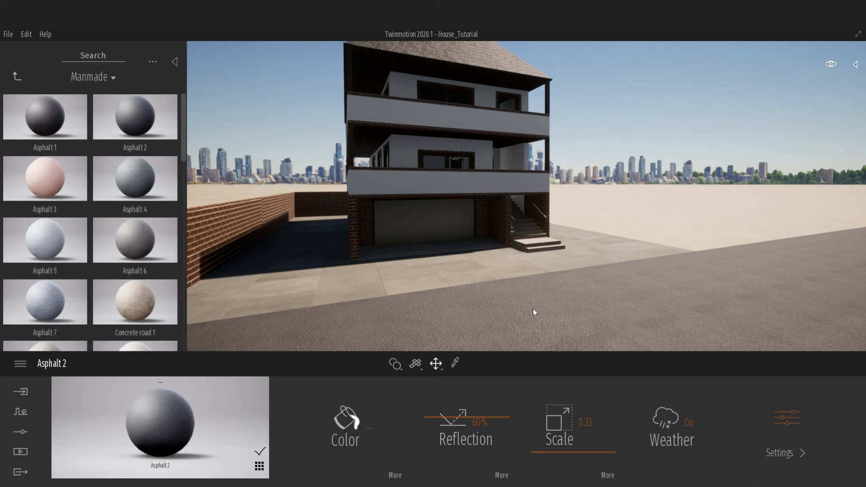
Place a Single dash marking decal from the library's objects on the road in front of the house
left_click(15, 77)
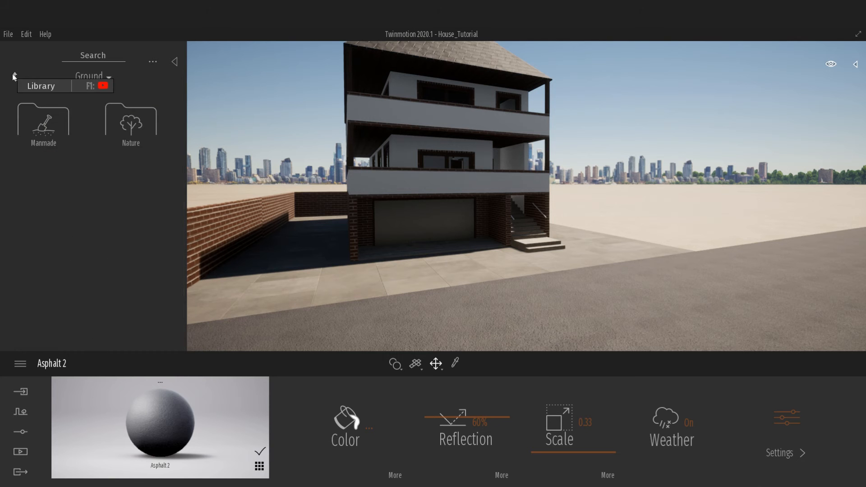
left_click(15, 77)
left_click(14, 76)
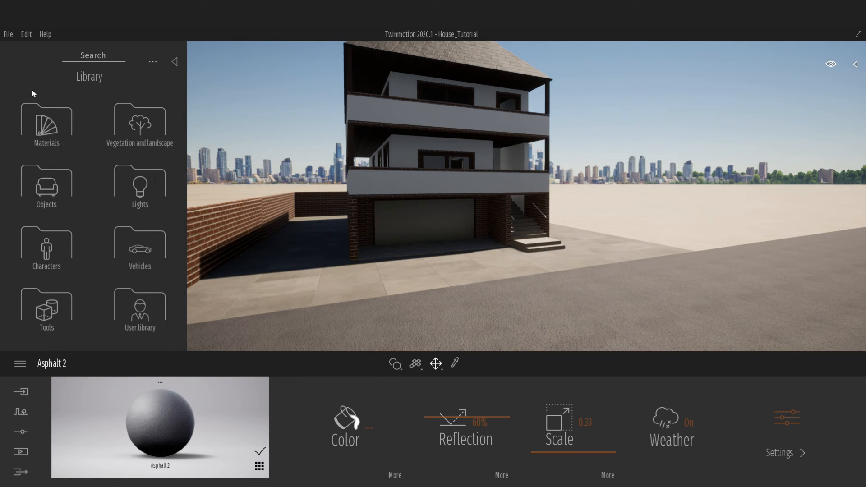
left_click(56, 188)
left_click(134, 190)
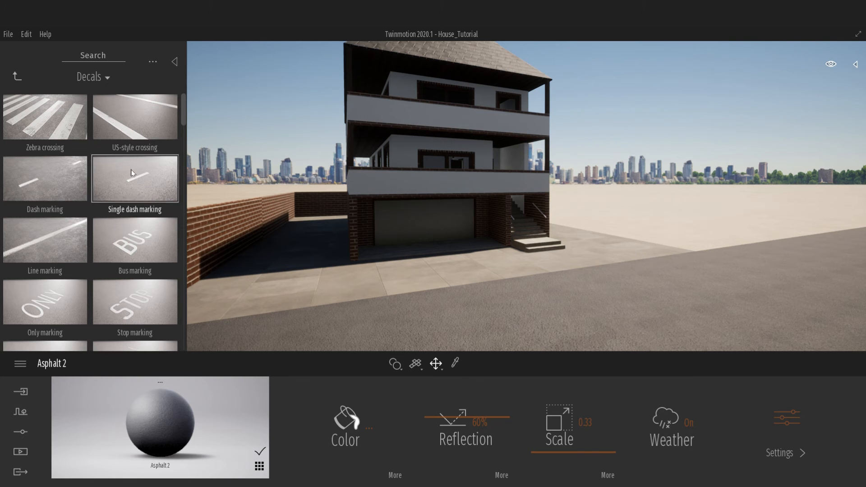
left_click_drag(131, 185, 378, 334)
key("s")
right_click_drag(377, 334, 419, 371)
key("a")
Place a Double line marking decal along the road edge in front of the garage driveway
left_click(11, 64)
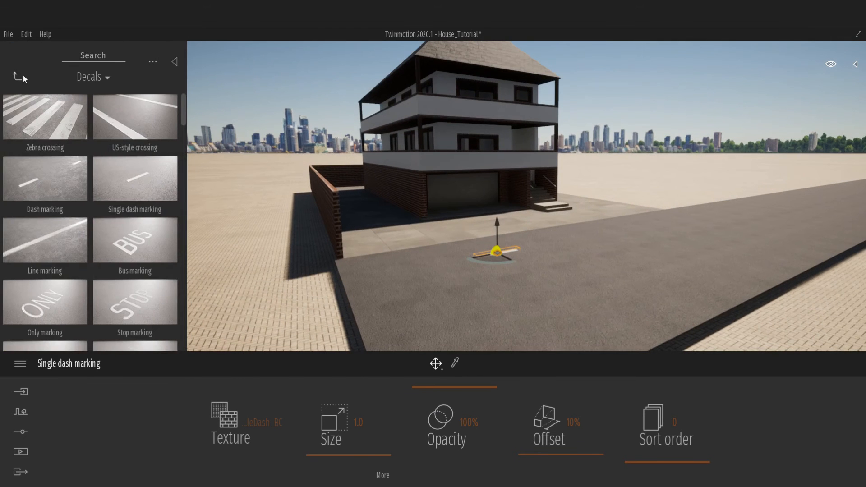
scroll(77, 169, "down", 2)
scroll(78, 171, "down", 4)
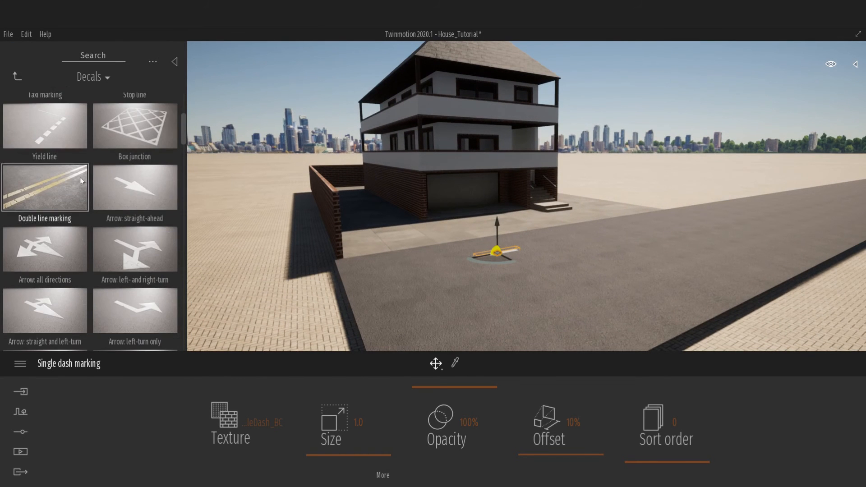
left_click_drag(56, 185, 413, 256)
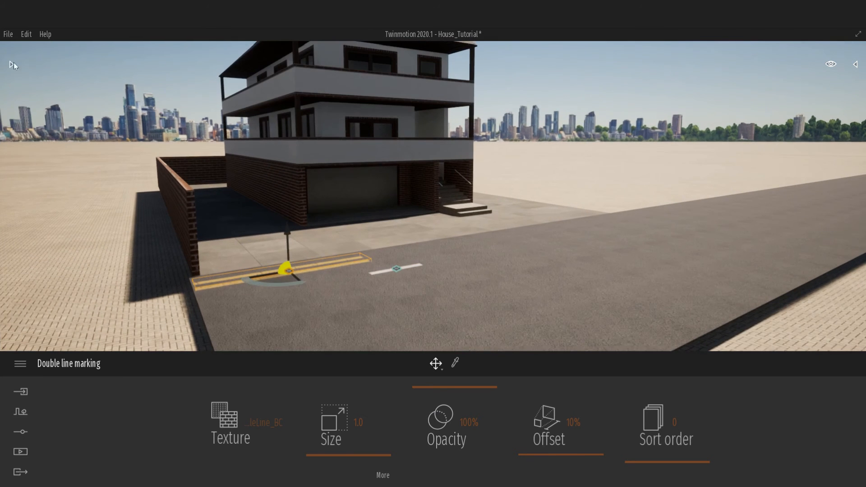
Place a Sewer decal on the asphalt near the double line marking
left_click(14, 65)
scroll(101, 221, "down", 10)
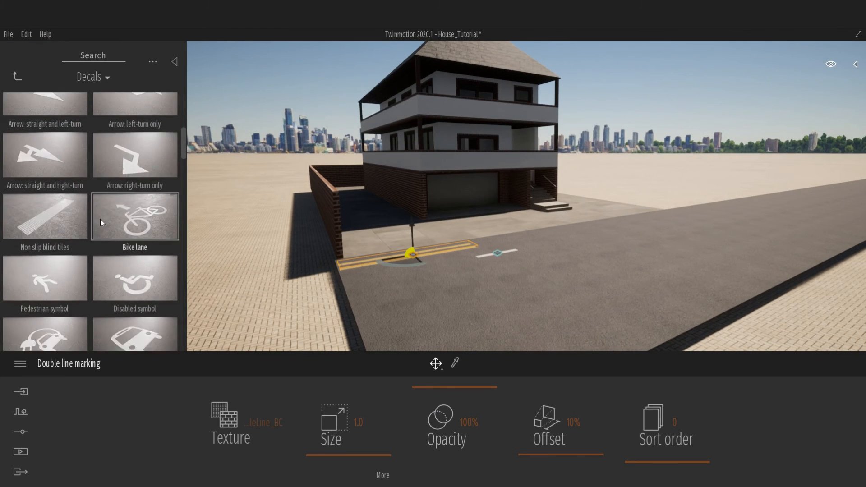
scroll(100, 219, "down", 8)
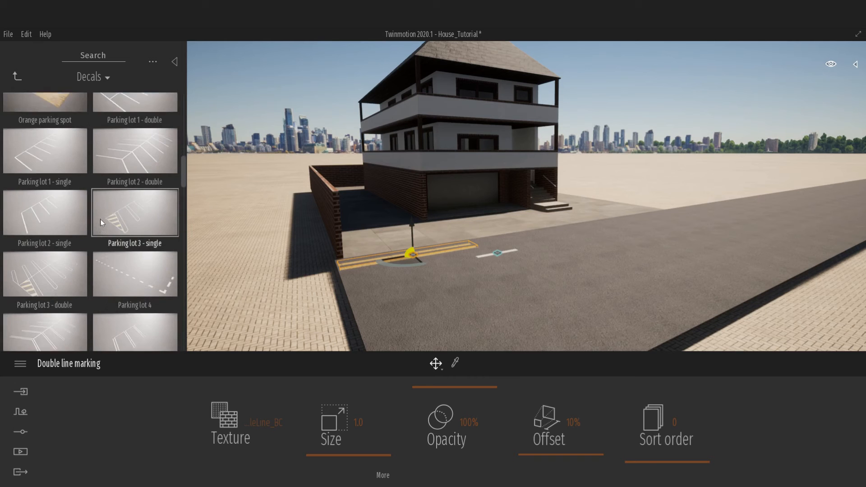
scroll(100, 218, "down", 2)
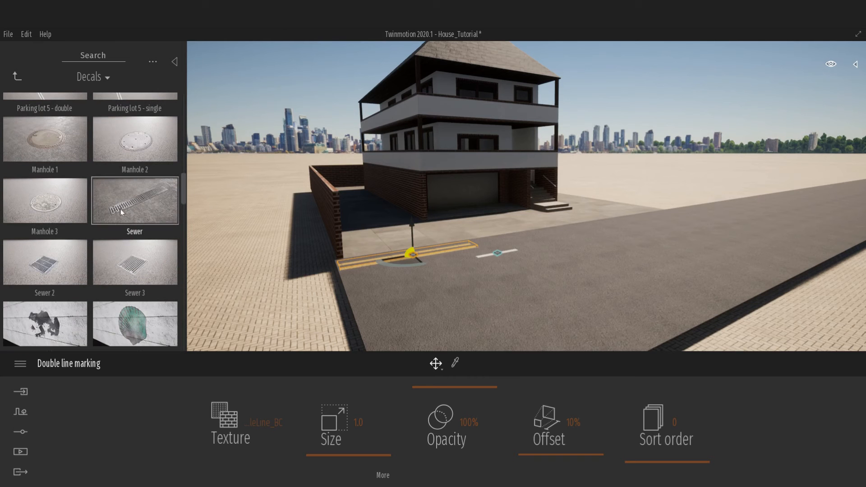
left_click_drag(120, 209, 429, 287)
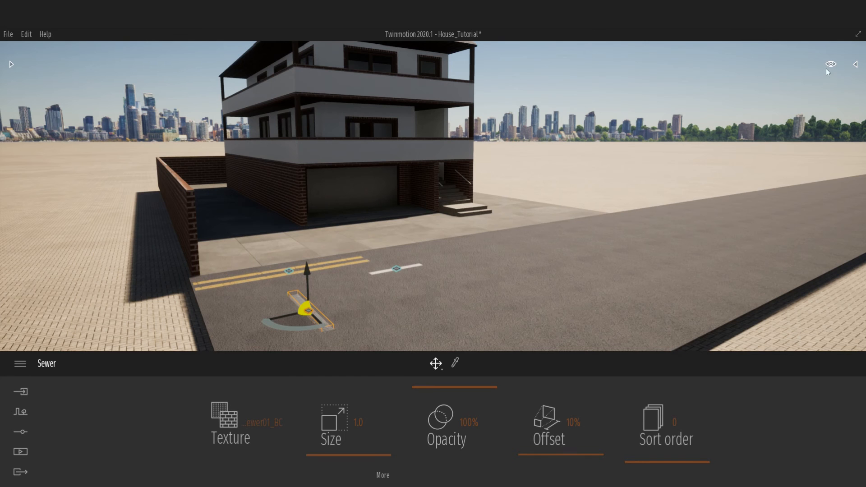
Switch to the top view and shift the Double line marking slightly closer to the driveway edge of the road
mouse_move(830, 65)
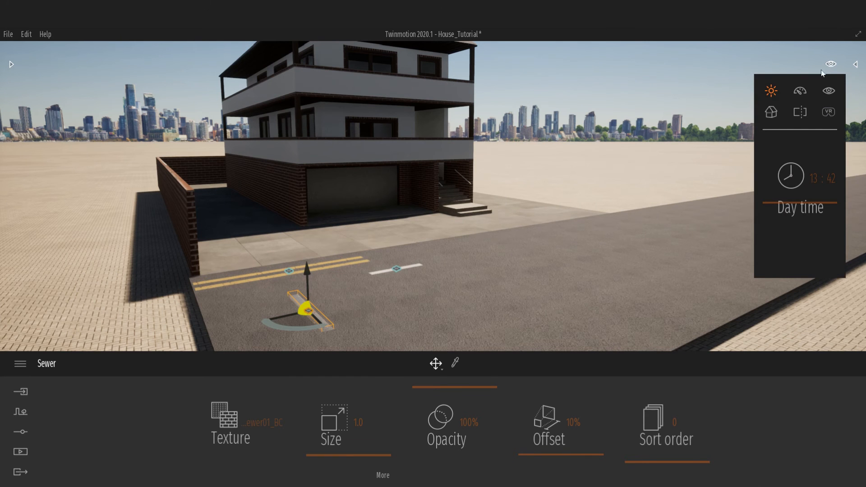
left_click(771, 114)
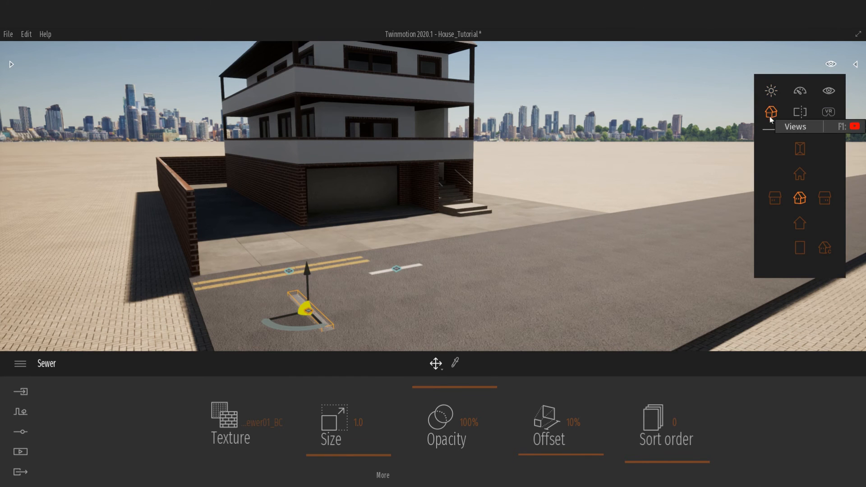
left_click(799, 149)
scroll(703, 278, "up", 6)
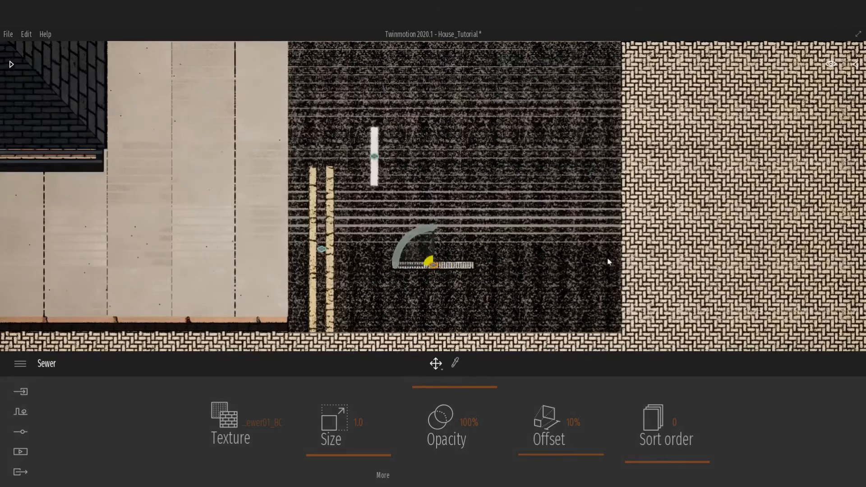
scroll(609, 262, "up", 2)
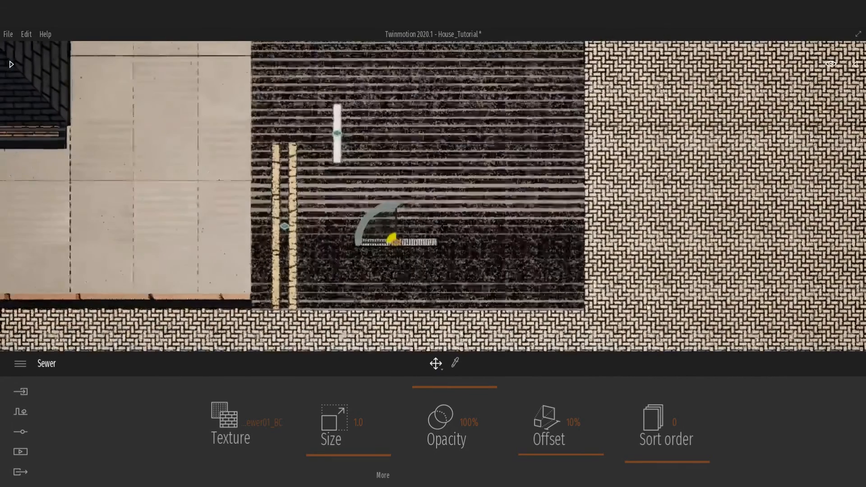
scroll(562, 294, "down", 2)
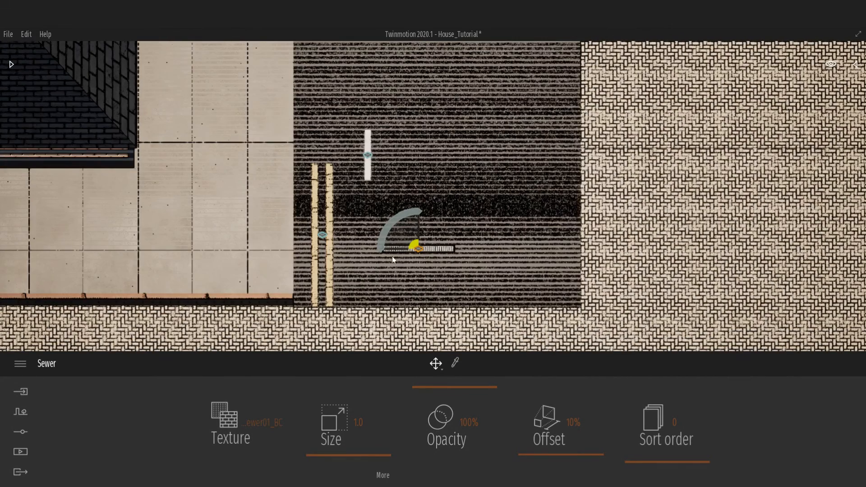
left_click(329, 237)
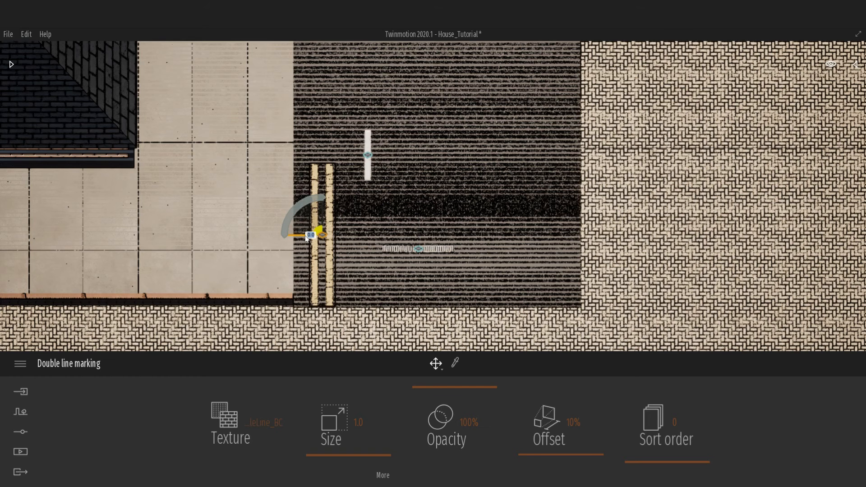
left_click_drag(306, 237, 296, 239)
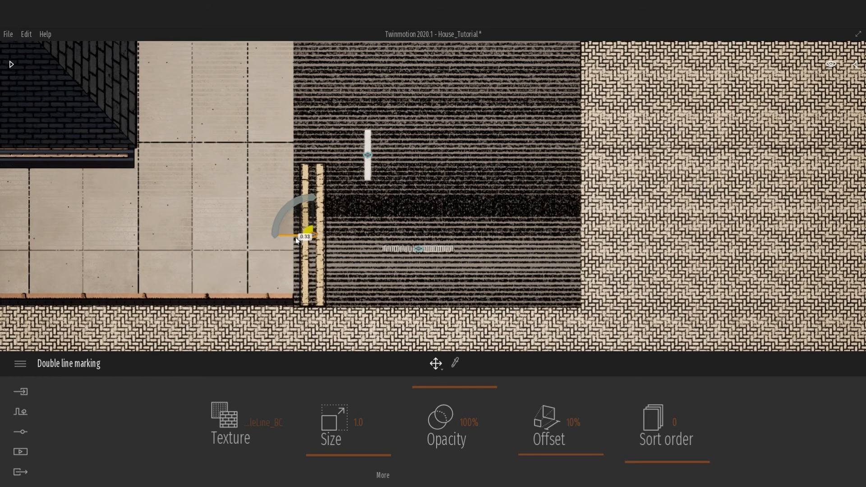
Rotate the Sewer decal parallel to the road and move it between the driveway edge and the double line
left_click(368, 163)
left_click(416, 249)
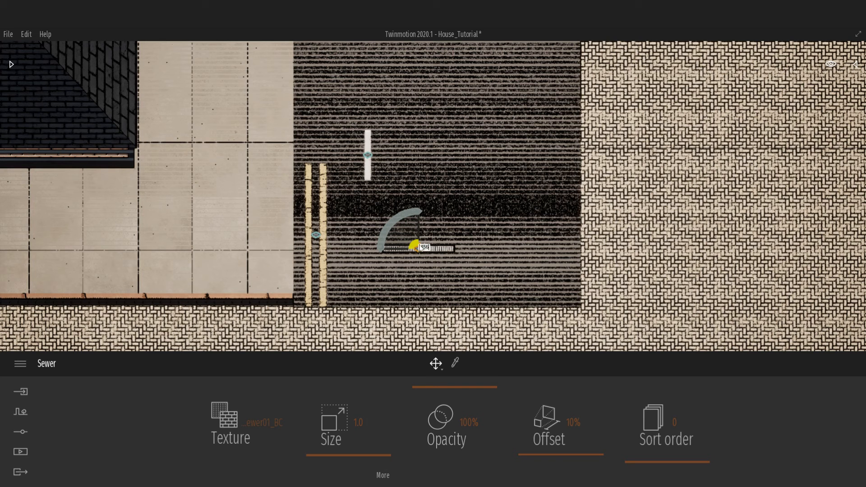
key("space")
key("space")
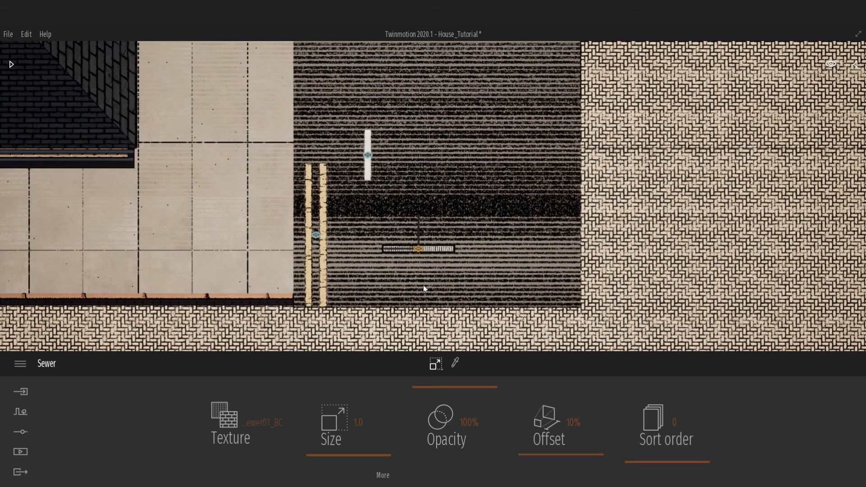
key("space")
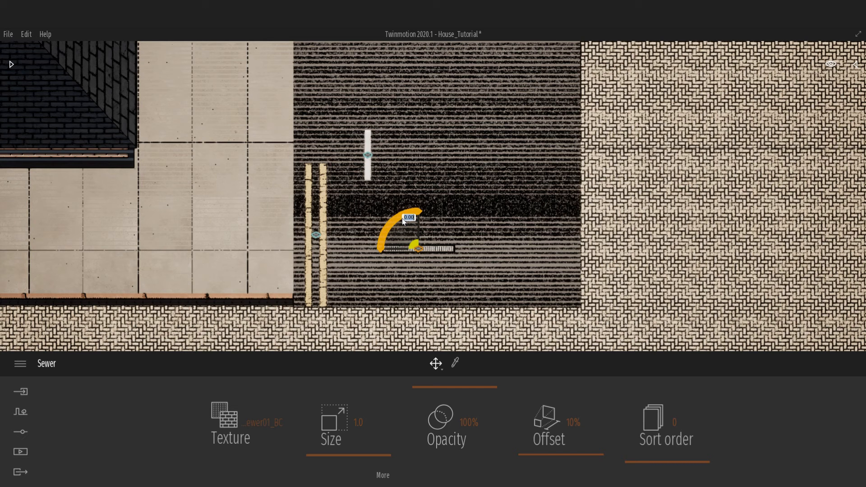
left_click(404, 221)
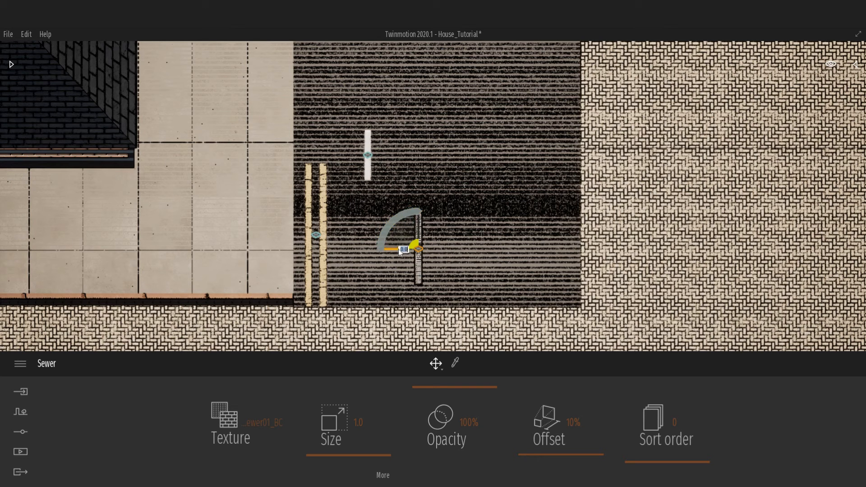
left_click_drag(399, 248, 282, 261)
Move the Single dash marking to the middle of the road, near the end beside the house
left_click(368, 160)
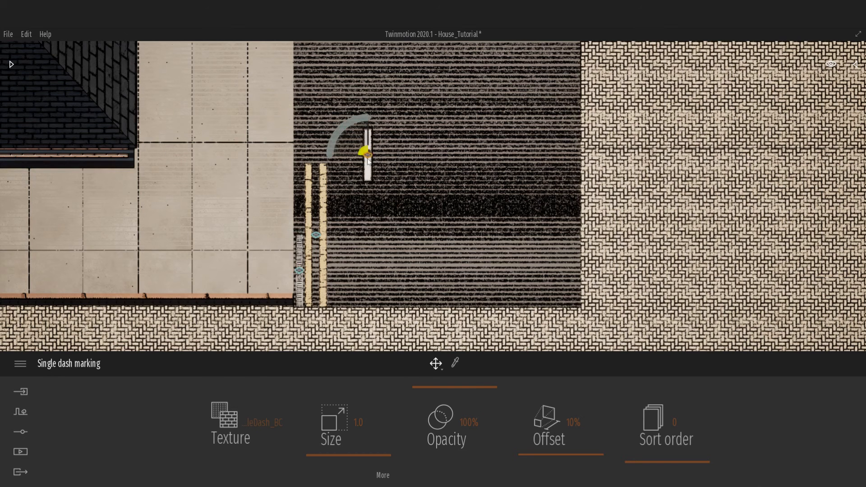
left_click_drag(368, 161, 421, 216)
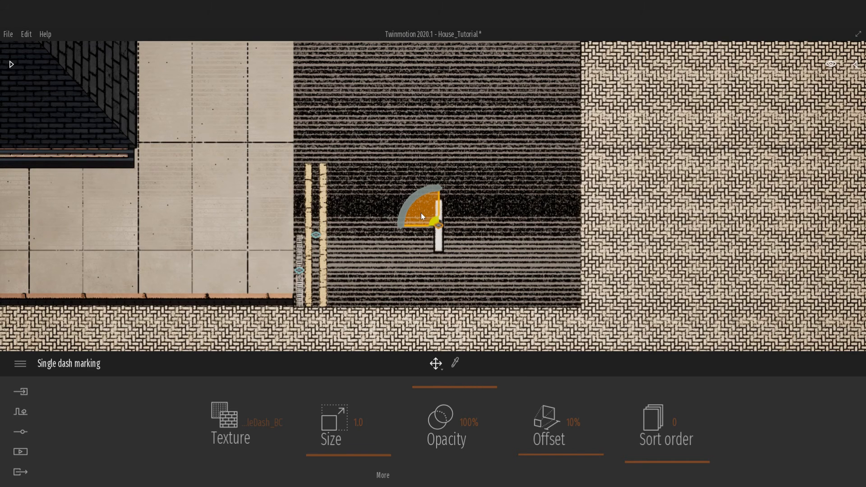
left_click_drag(421, 213, 421, 214)
Copy the Single dash marking along the length of the road as 26 instances spaced 4 m apart
scroll(433, 235, "down", 5)
scroll(438, 245, "down", 5)
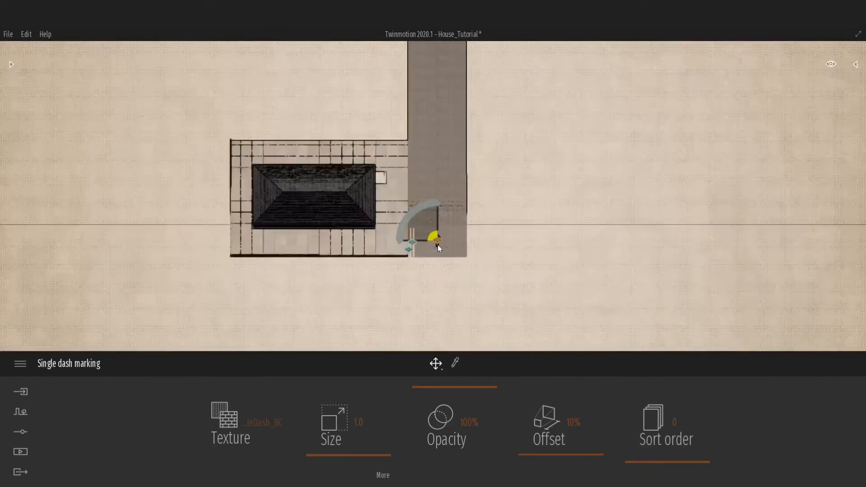
middle_click_drag(454, 221, 441, 335)
scroll(454, 218, "down", 3)
scroll(454, 219, "down", 2)
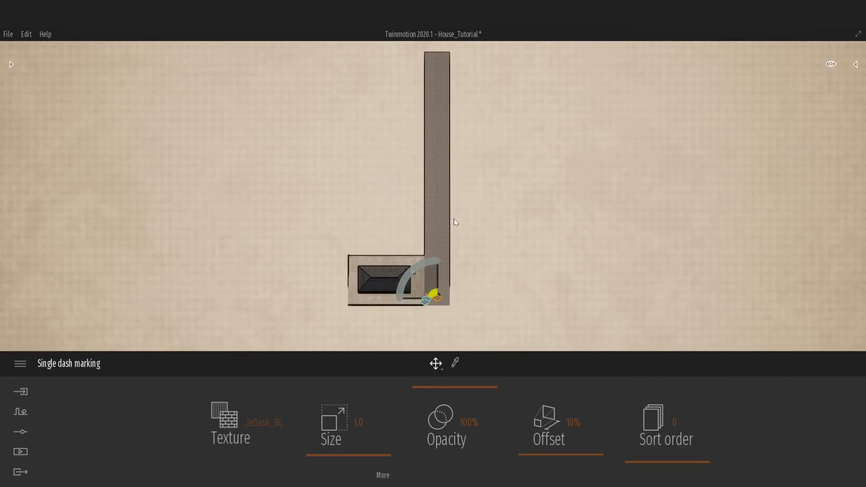
middle_click_drag(454, 218, 443, 289)
key("Tab")
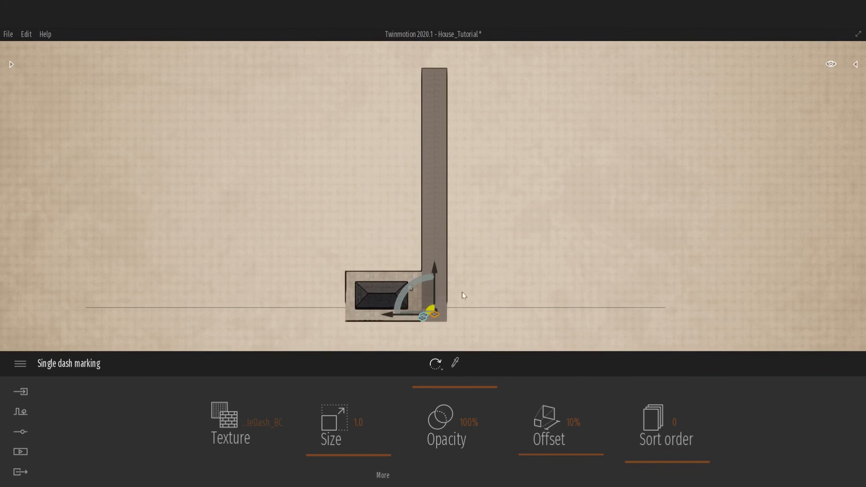
left_click(435, 288)
left_click_drag(436, 269, 439, 256)
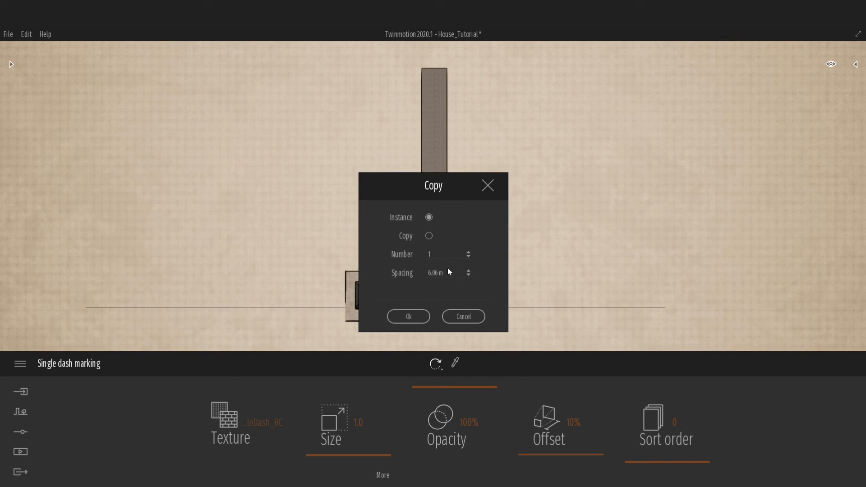
type("4")
key("Return")
key("BackSpace")
type("26")
left_click(410, 317)
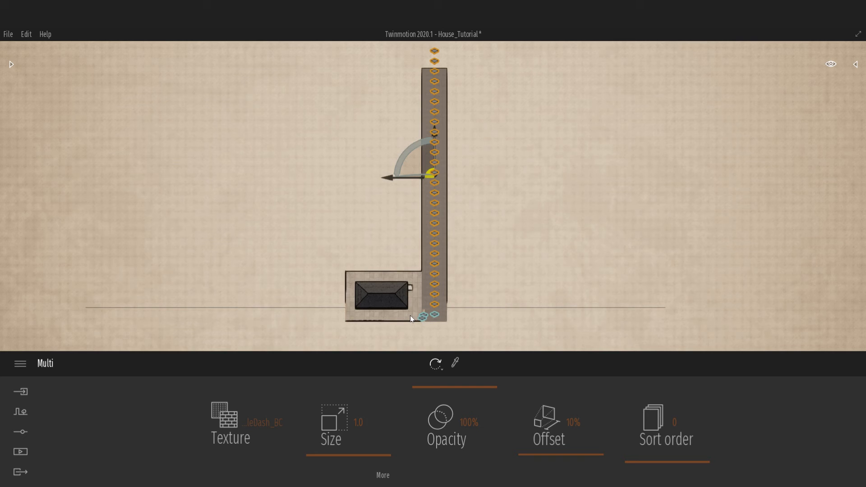
Delete the two Single dash markings that extend past the far end of the road
scroll(456, 277, "down", 2)
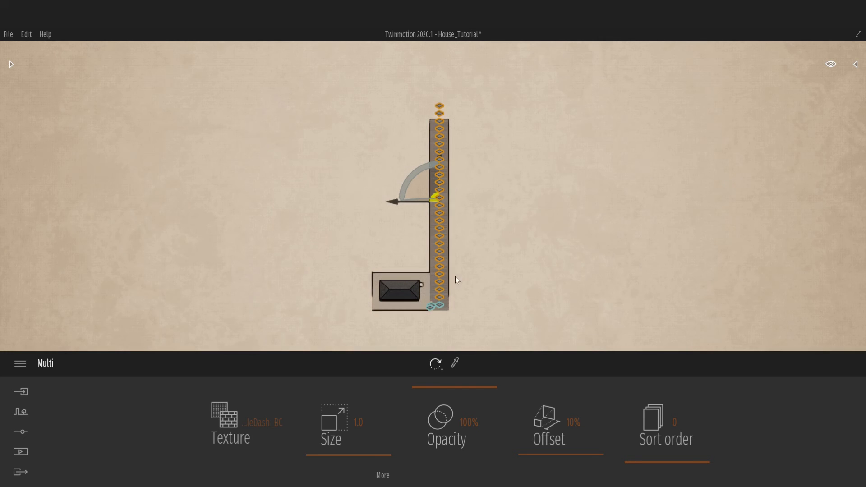
left_click(439, 106)
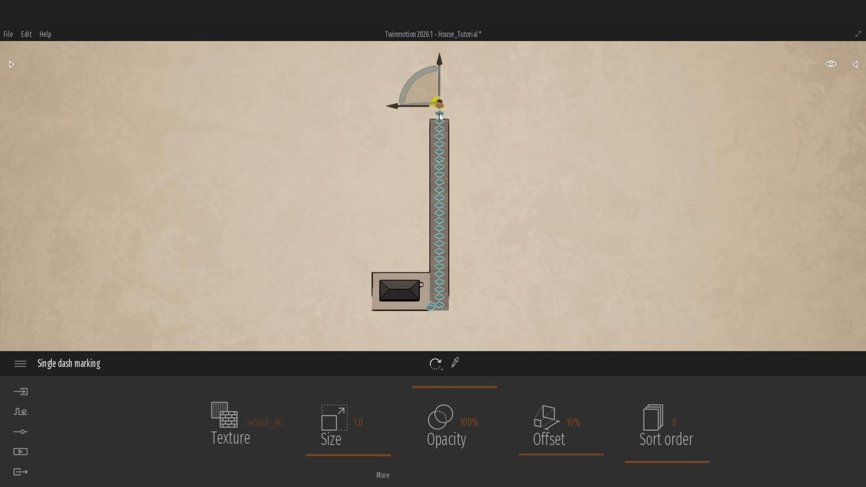
left_click(440, 114, "ctrl")
key("Delete")
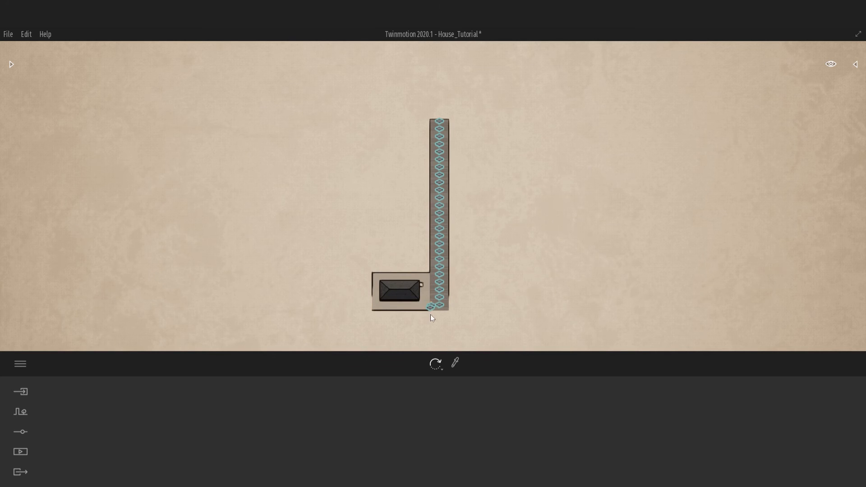
Copy the Sewer decal along the road edge as 8 instances spaced 12 m apart
scroll(430, 315, "up", 3)
left_click(467, 295)
scroll(436, 311, "up", 5)
scroll(431, 305, "up", 5)
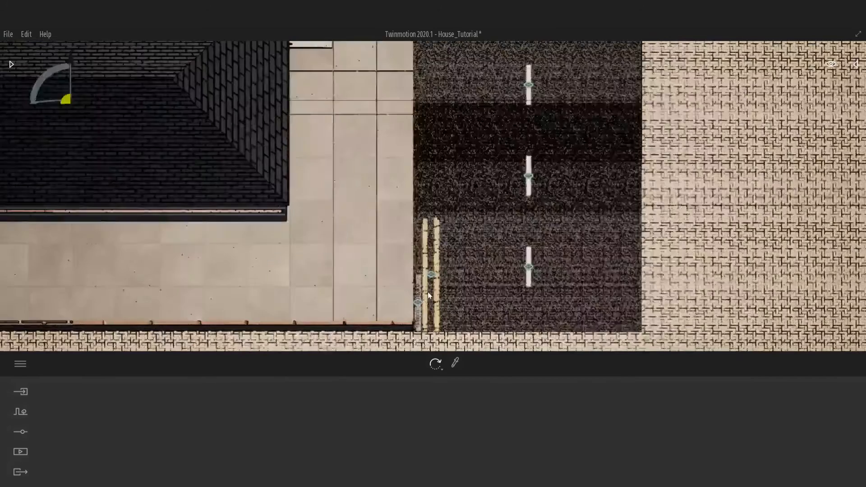
left_click(416, 308)
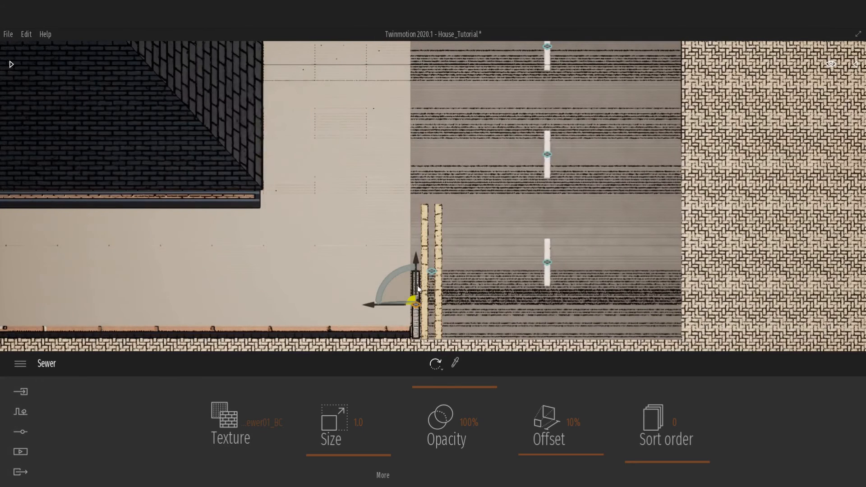
left_click_drag(419, 264, 433, 85, "alt")
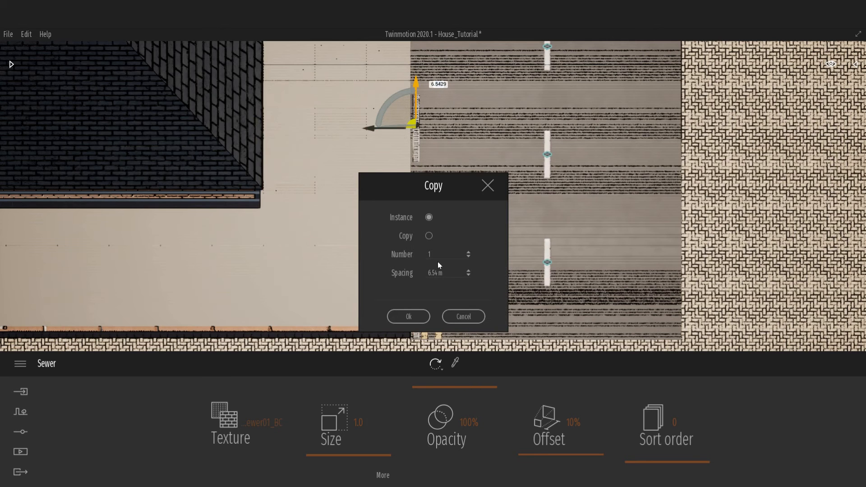
left_click(422, 274)
type("12")
left_click(430, 255)
type("8")
left_click(412, 314)
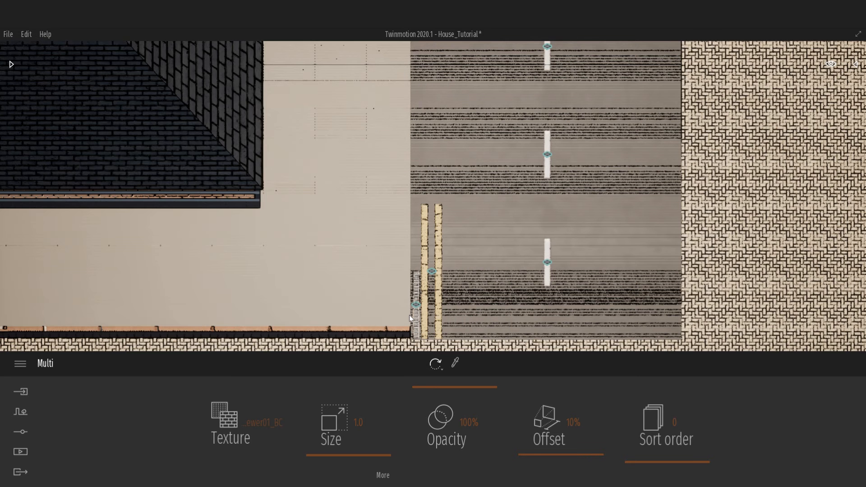
Copy the Double line marking along the road edge as instances spaced 4.97 m apart, forming a continuous line
left_click(431, 273)
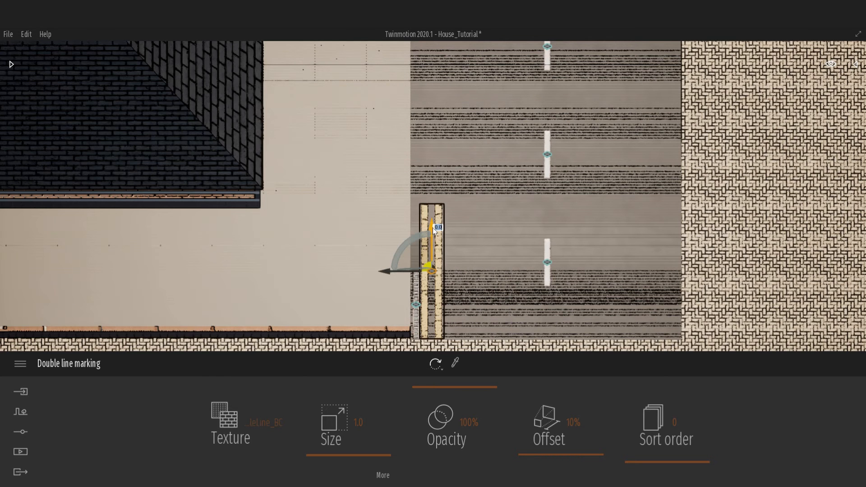
left_click_drag(434, 230, 442, 94)
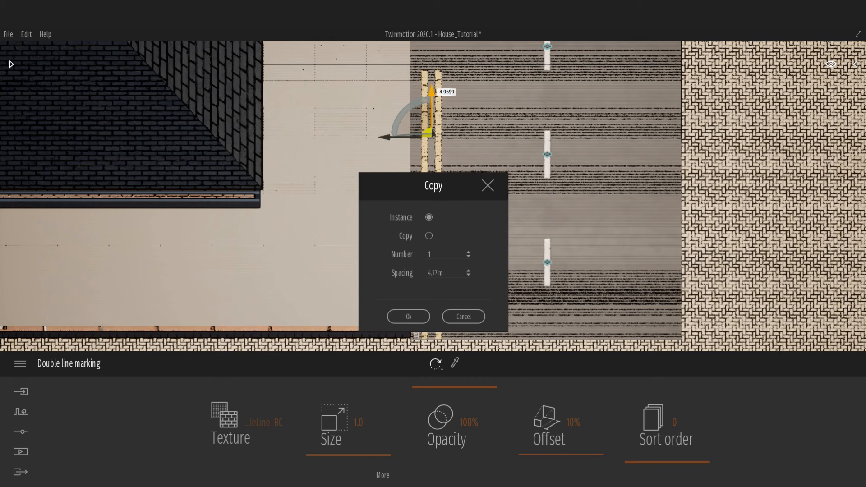
type("9")
left_click(405, 318)
scroll(465, 278, "down", 3)
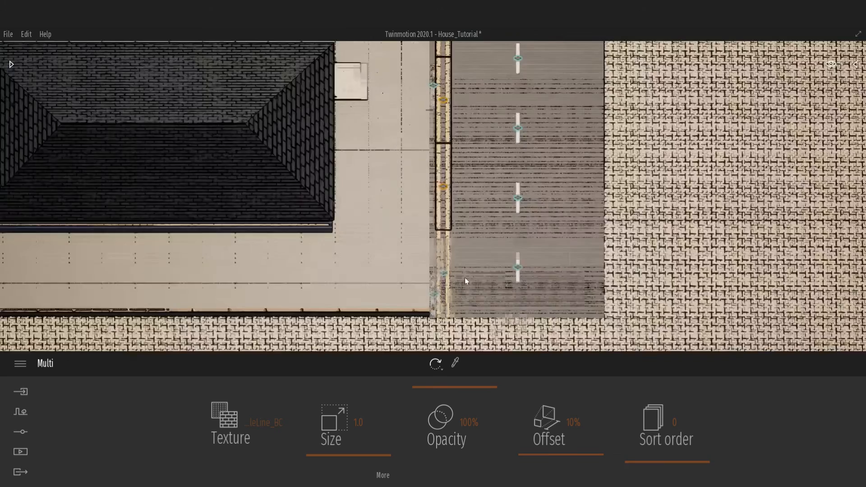
scroll(465, 278, "down", 10)
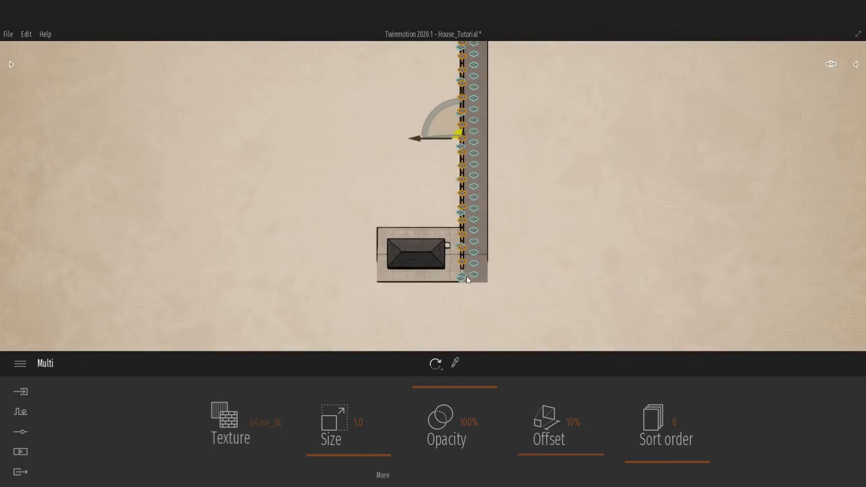
scroll(467, 277, "down", 3)
scroll(467, 272, "up", 5)
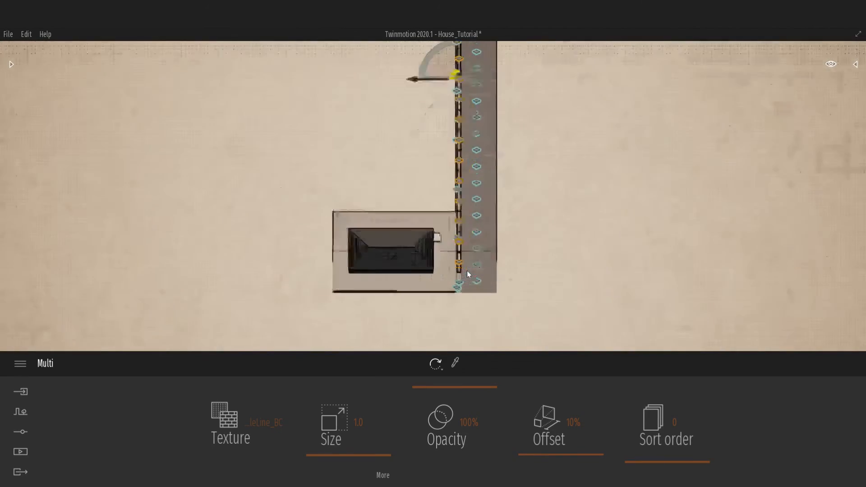
scroll(468, 273, "up", 6)
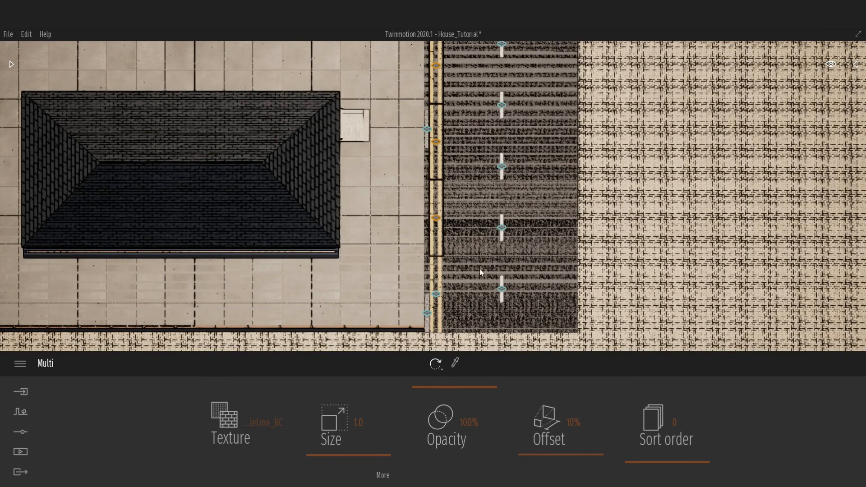
Copy the entire row of Double line markings, including the original, to the opposite road edge as 1 instance spaced about 8.43 m away
left_click(854, 65)
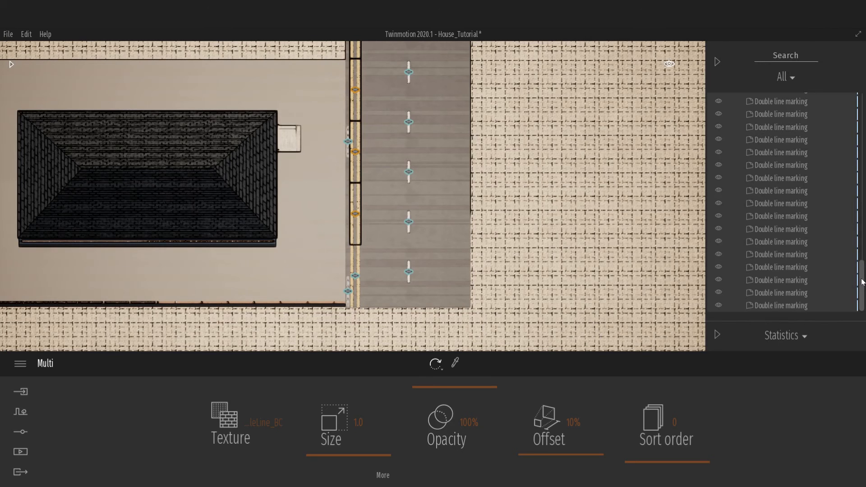
scroll(780, 193, "up", 3)
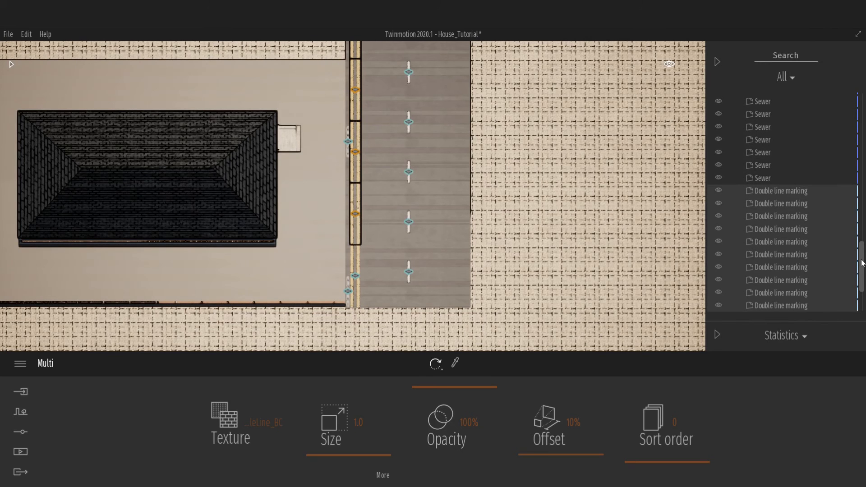
left_click(778, 191)
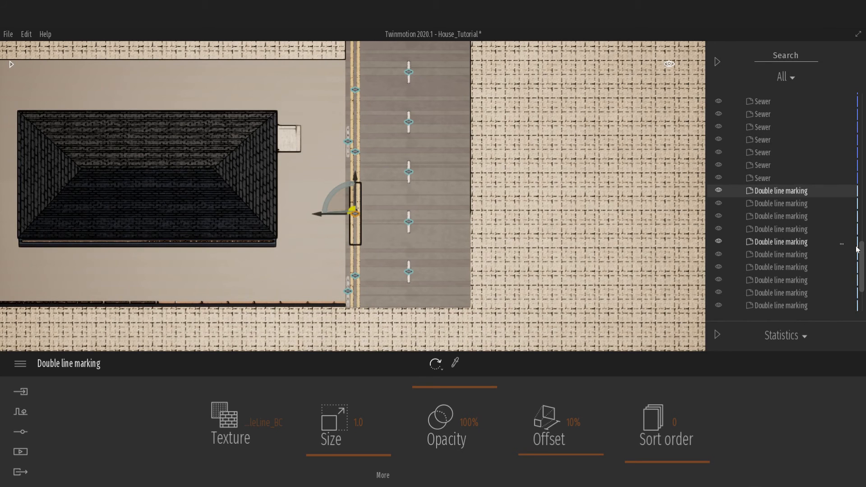
scroll(863, 253, "down", 3)
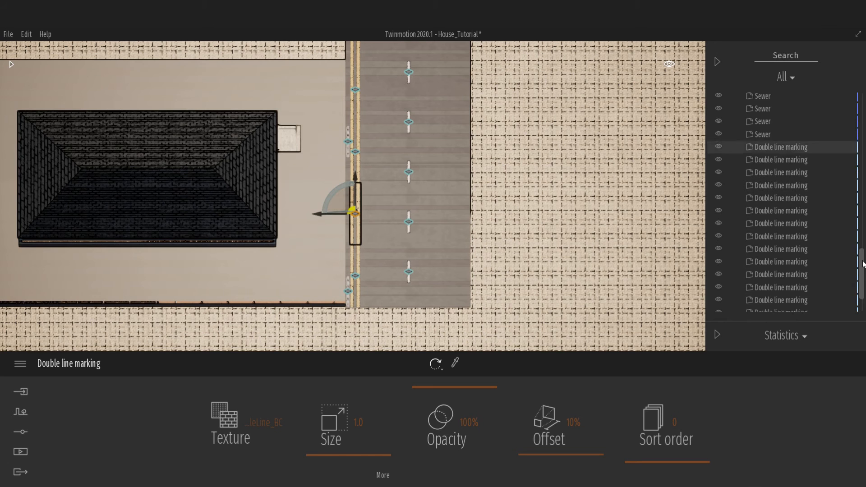
left_click(806, 305, "shift")
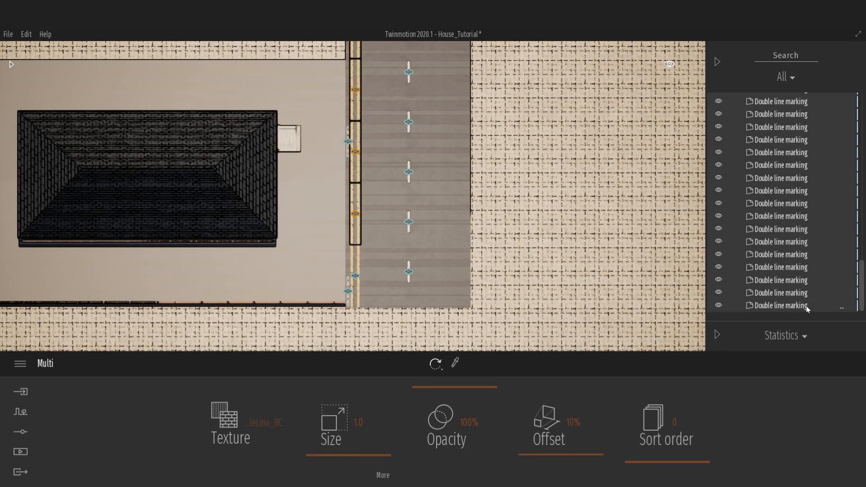
left_click(356, 278)
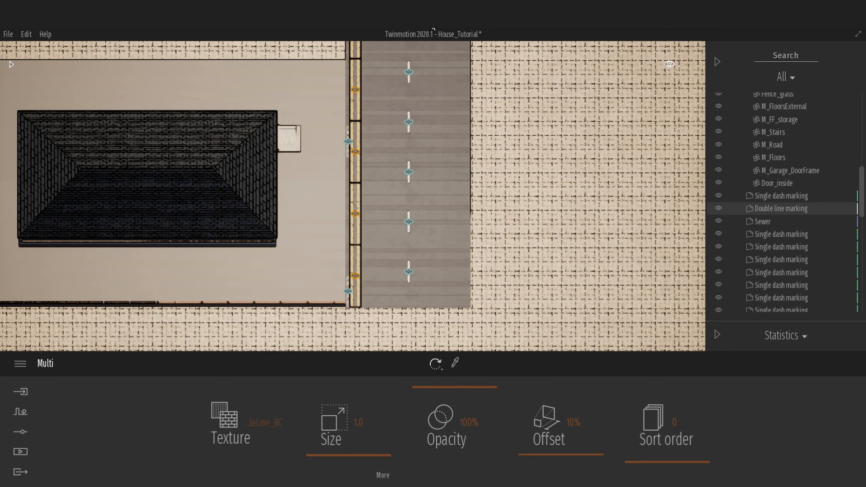
scroll(446, 186, "down", 6)
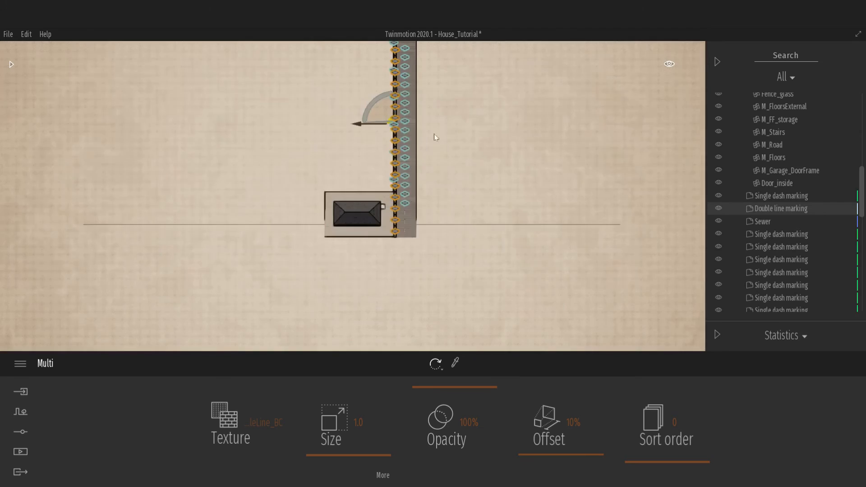
scroll(436, 126, "down", 2)
scroll(407, 119, "up", 6)
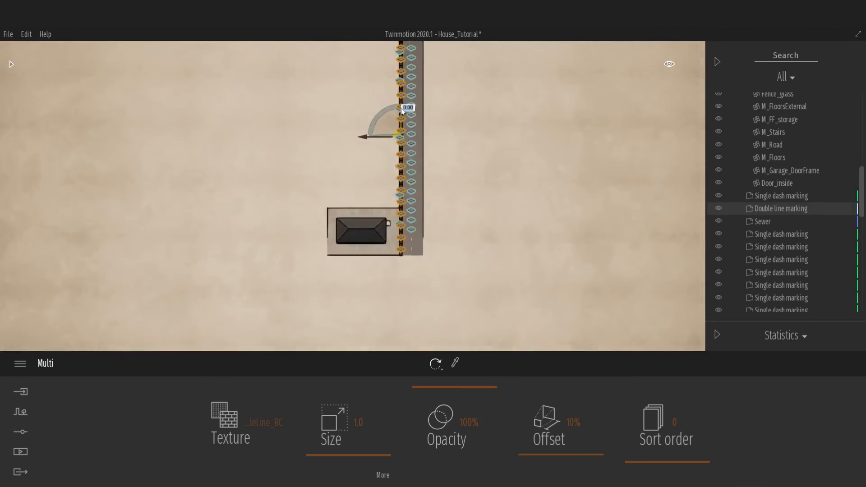
scroll(409, 136, "up", 5)
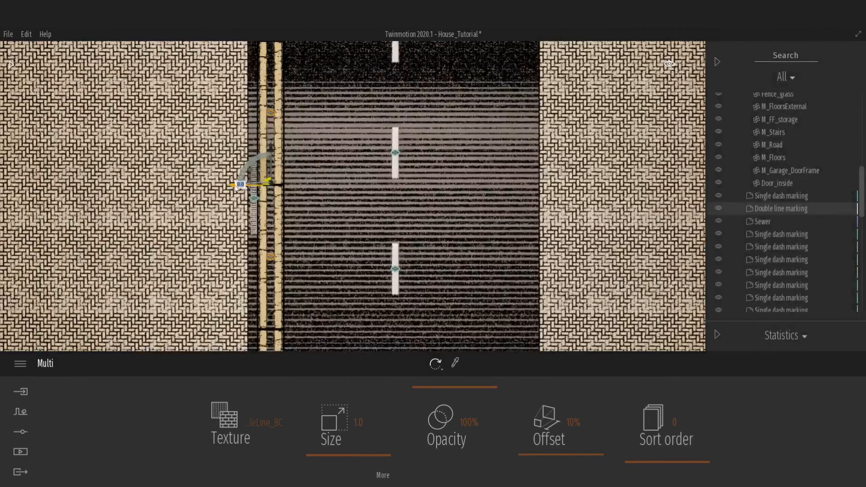
left_click_drag(252, 184, 480, 190, "alt")
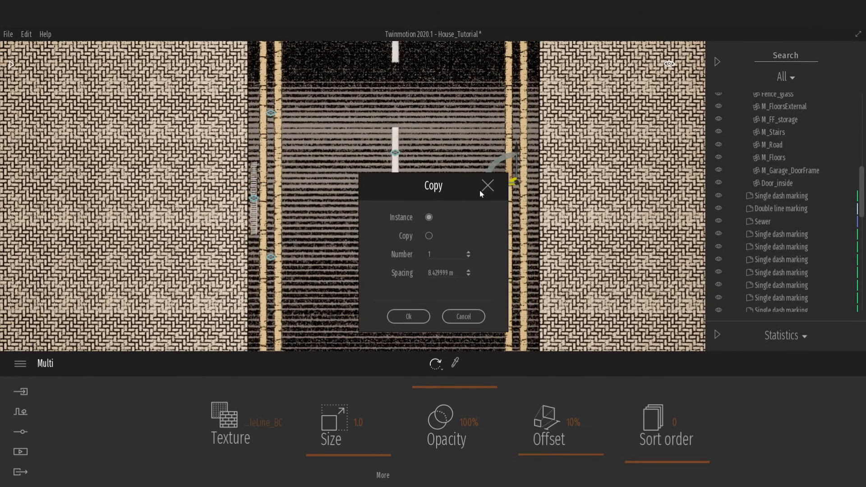
left_click(408, 317)
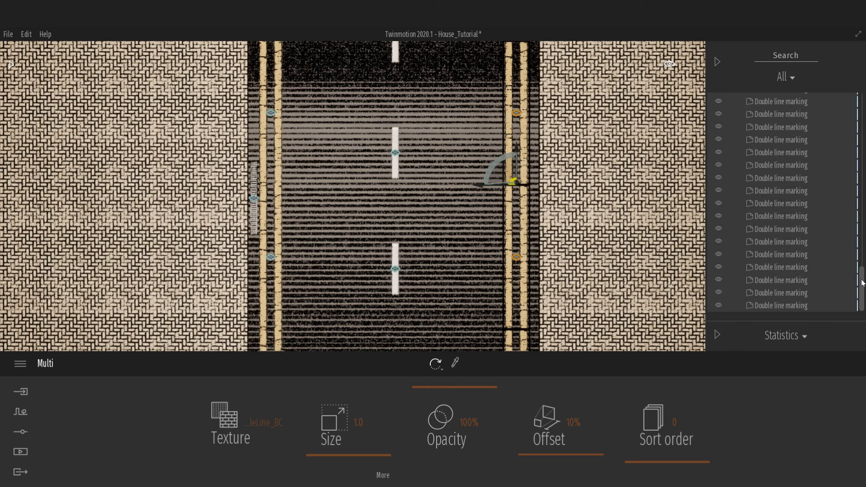
Copy the entire row of Sewer decals, including the original, to the opposite road edge as 1 instance spaced about 9.6 m away
left_click_drag(861, 280, 862, 220)
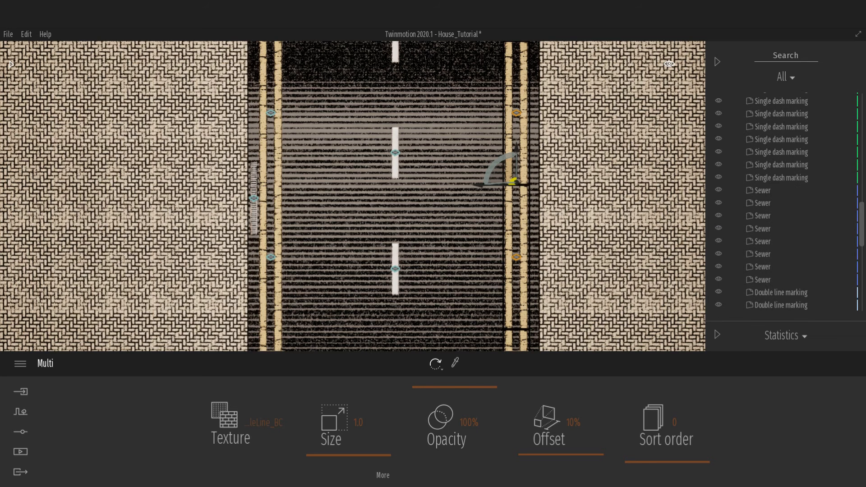
left_click(771, 192)
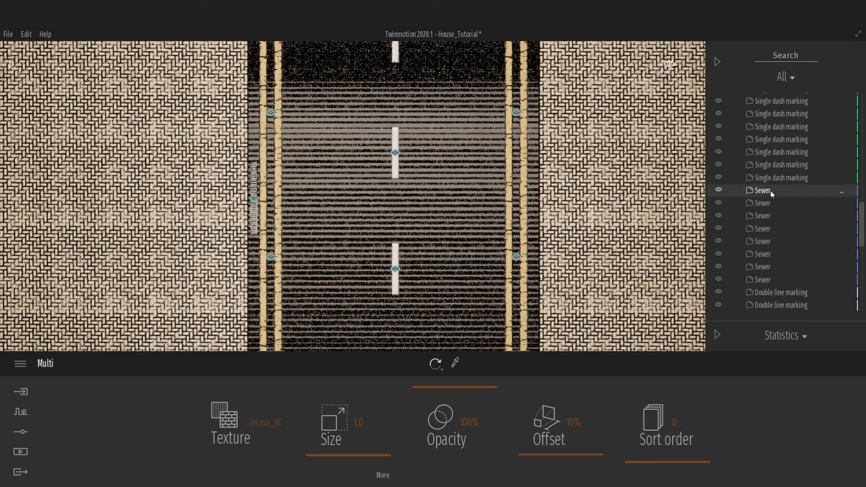
left_click(766, 280, "shift")
scroll(413, 180, "down", 5)
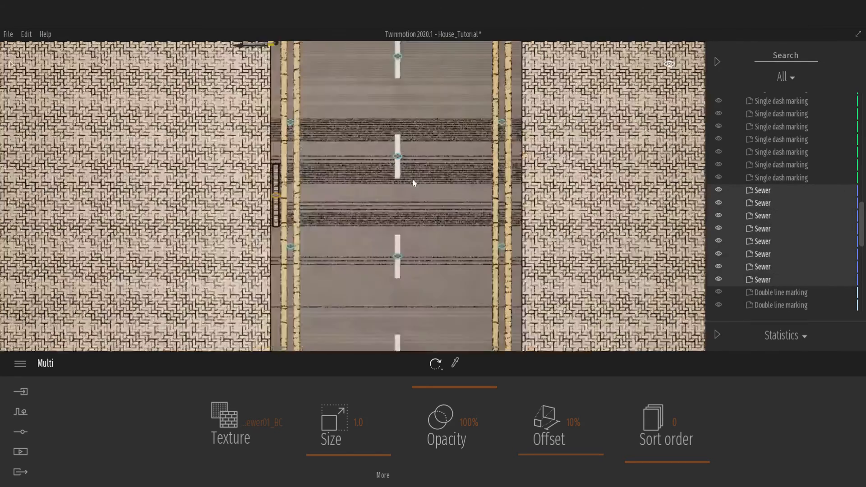
scroll(408, 175, "down", 10)
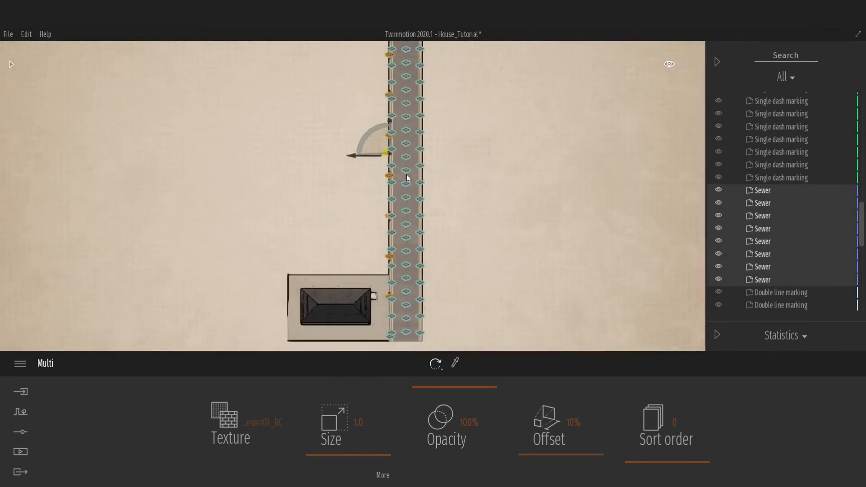
scroll(393, 299, "up", 15)
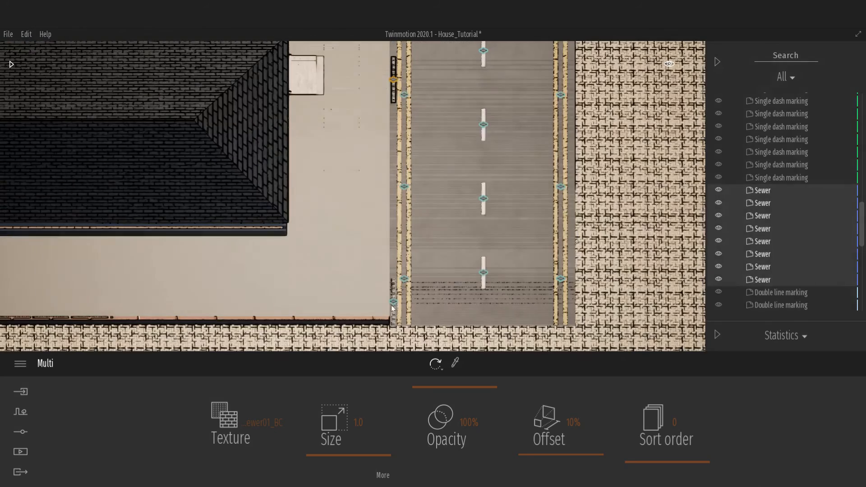
left_click(393, 303)
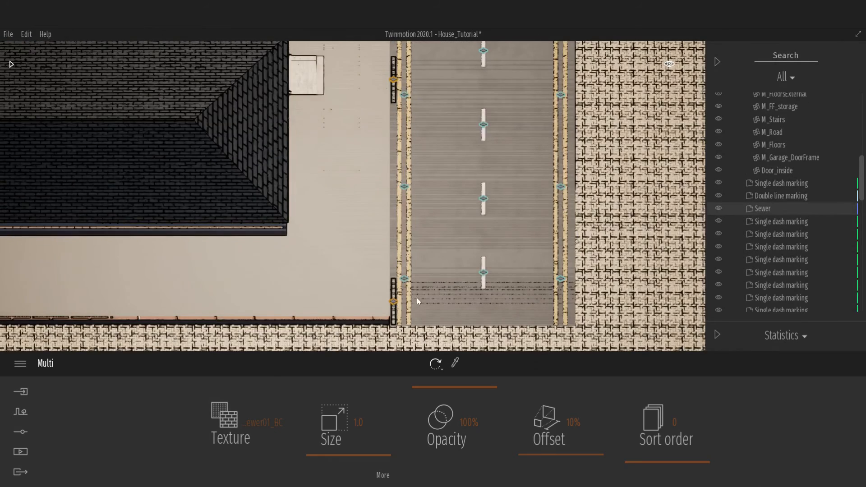
scroll(415, 300, "down", 8)
scroll(413, 128, "up", 10)
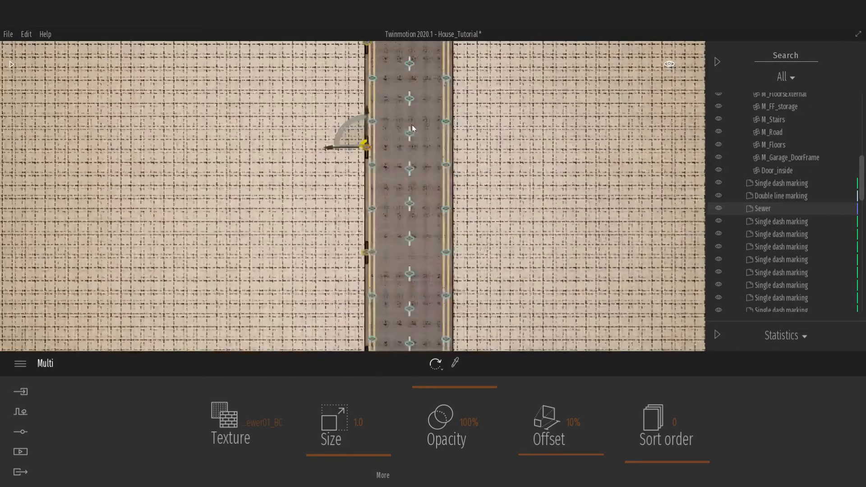
scroll(413, 129, "up", 5)
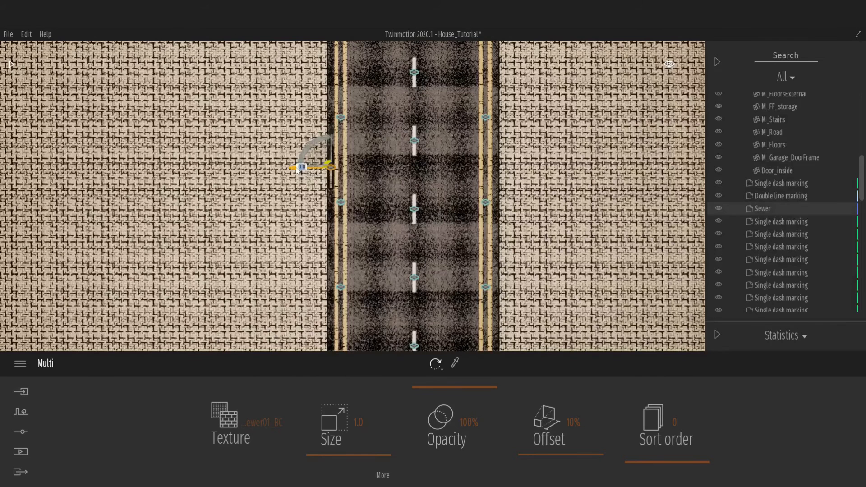
left_click_drag(298, 170, 461, 179)
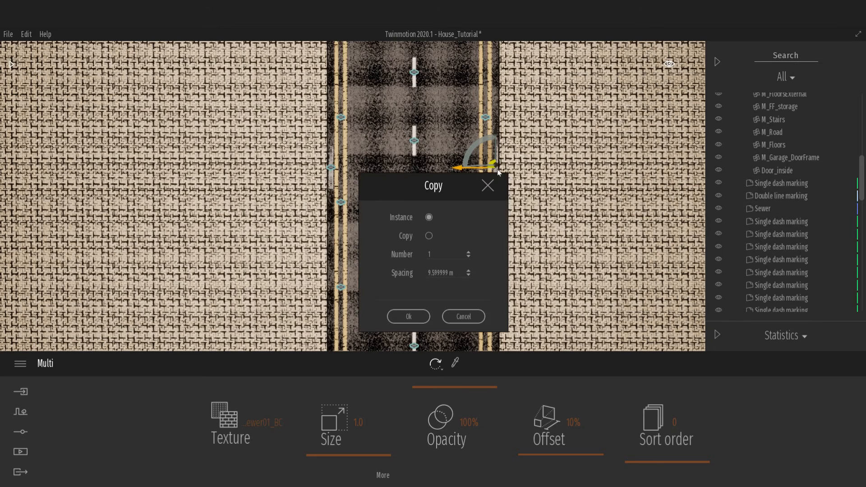
left_click(407, 317)
scroll(437, 259, "down", 6)
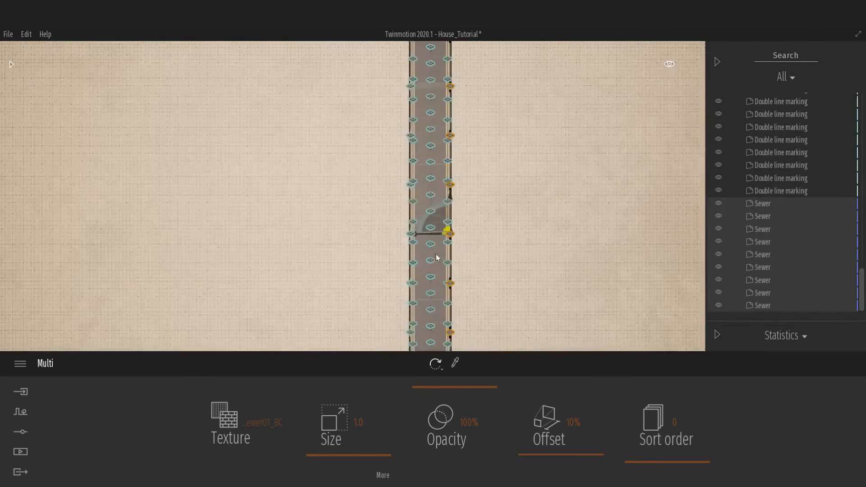
scroll(436, 254, "down", 6)
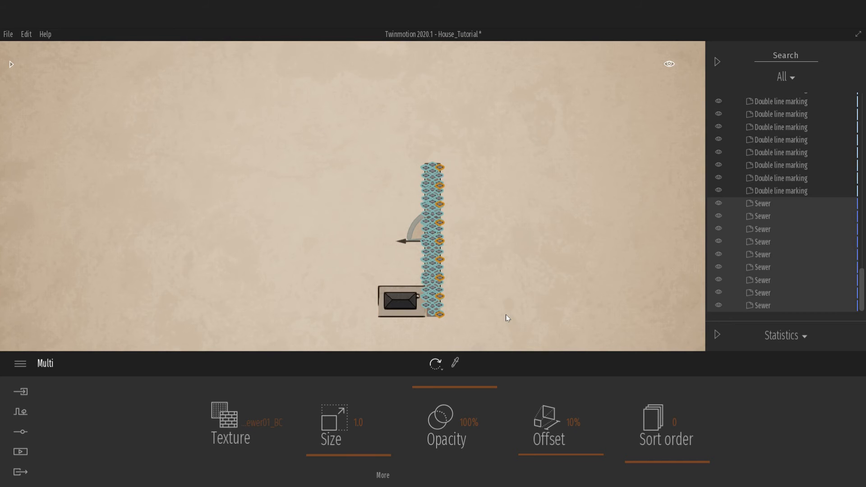
Create a new container under the scene root and name it RoadDecals
scroll(756, 181, "up", 3)
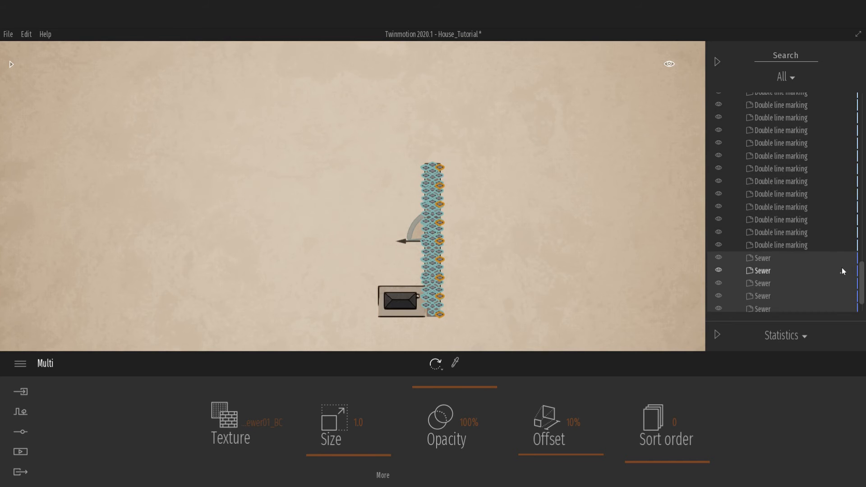
left_click_drag(862, 273, 821, 100)
left_click(841, 101)
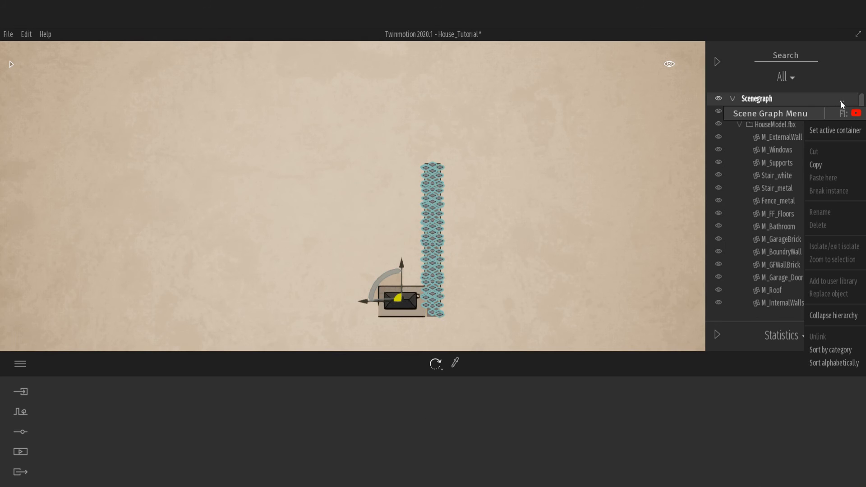
left_click(827, 118)
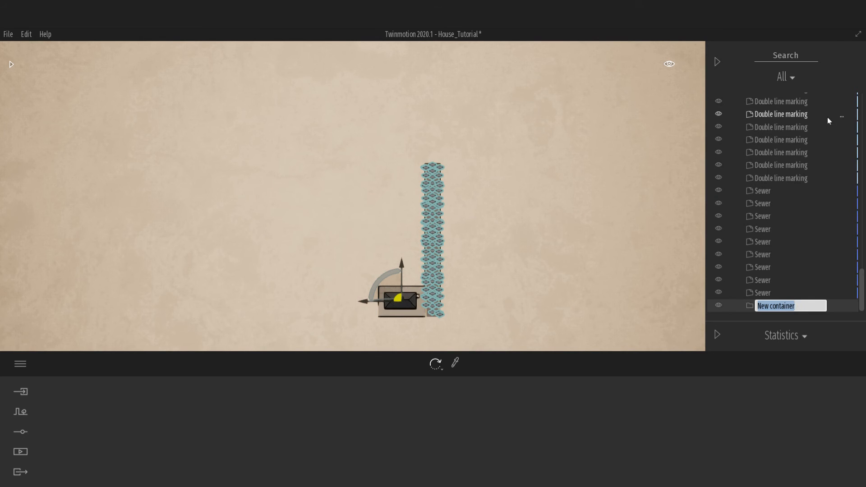
type("Roa")
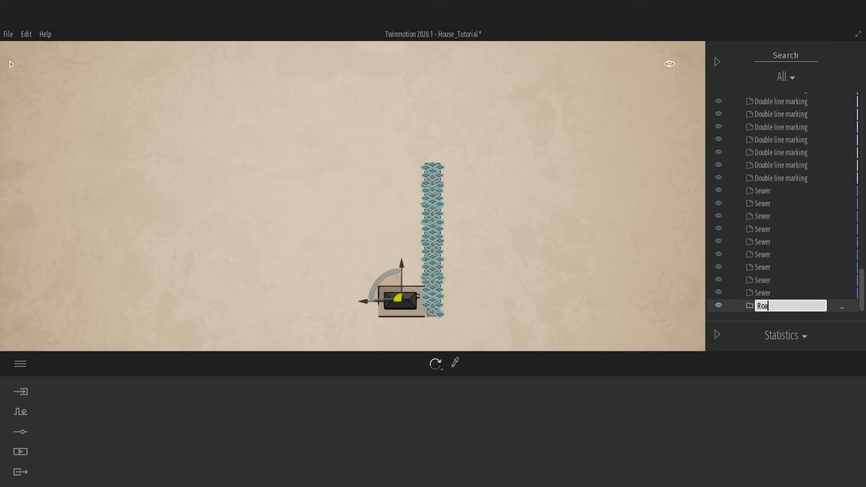
type("dDecals")
key("Return")
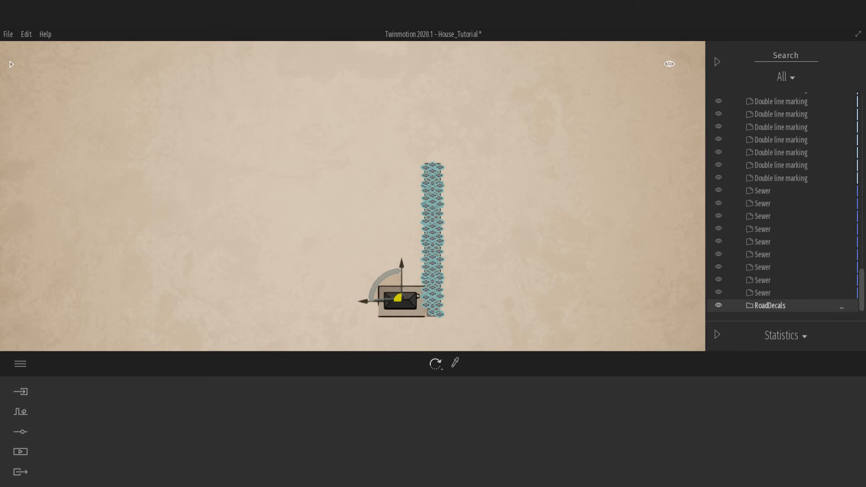
Move all Single dash marking, Double line marking and Sewer decals into the RoadDecals container and collapse it
left_click_drag(862, 286, 862, 166)
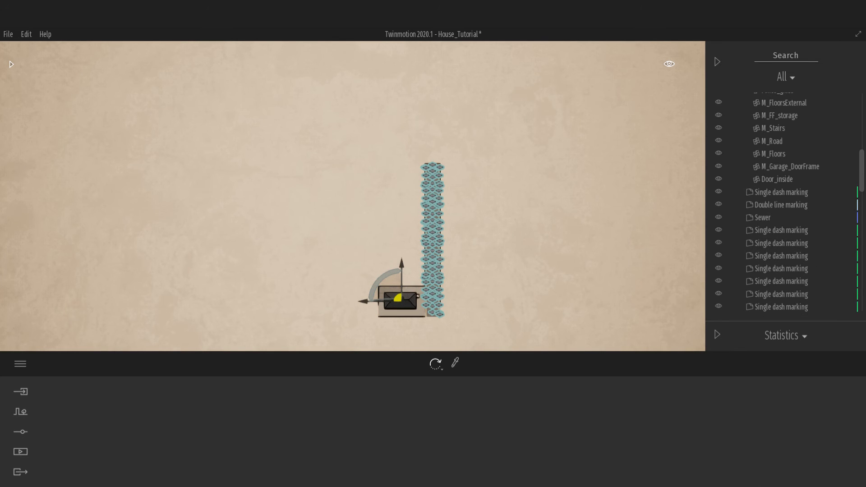
left_click(797, 192)
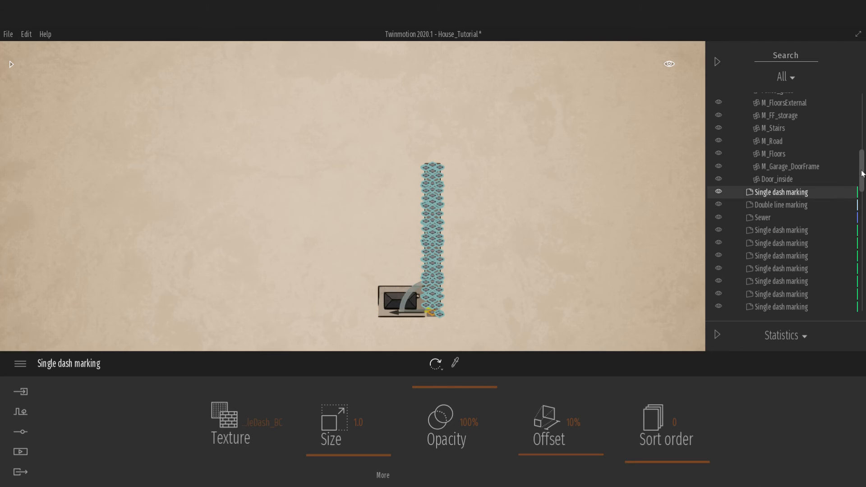
left_click_drag(862, 177, 863, 298)
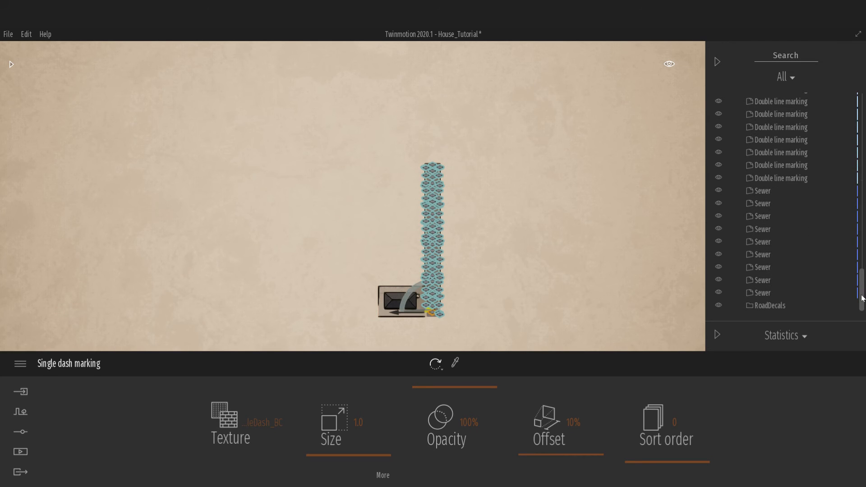
left_click(762, 293, "shift")
left_click_drag(765, 294, 765, 306)
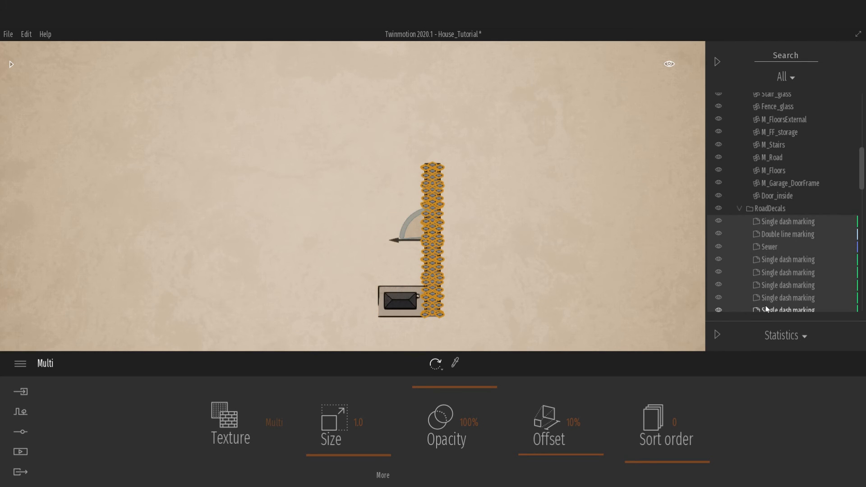
left_click(739, 208)
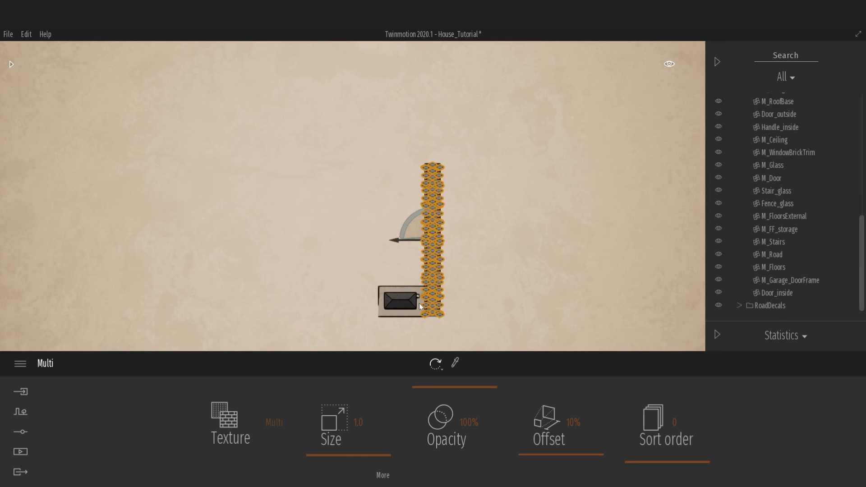
Switch from the top view to the perspective view of the house and road
mouse_move(669, 63)
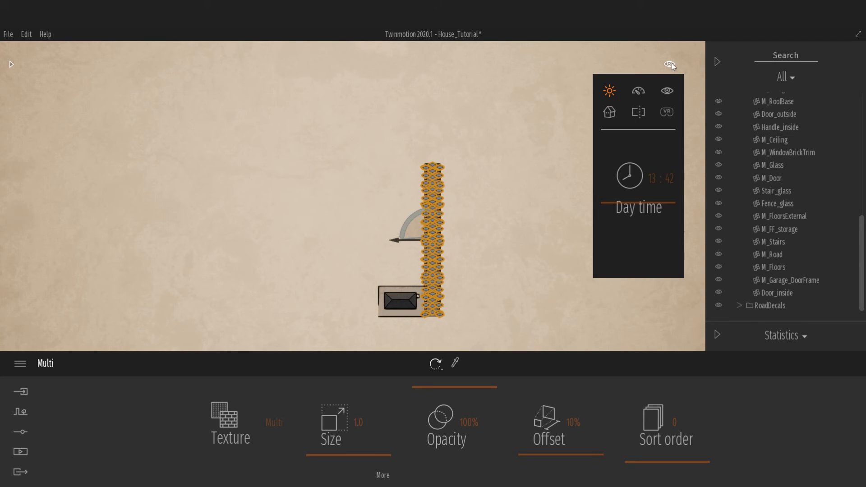
left_click(610, 112)
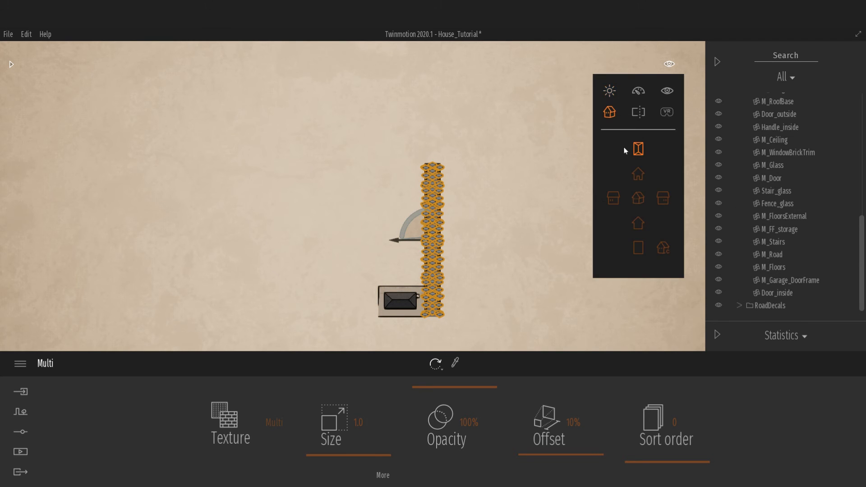
left_click(638, 198)
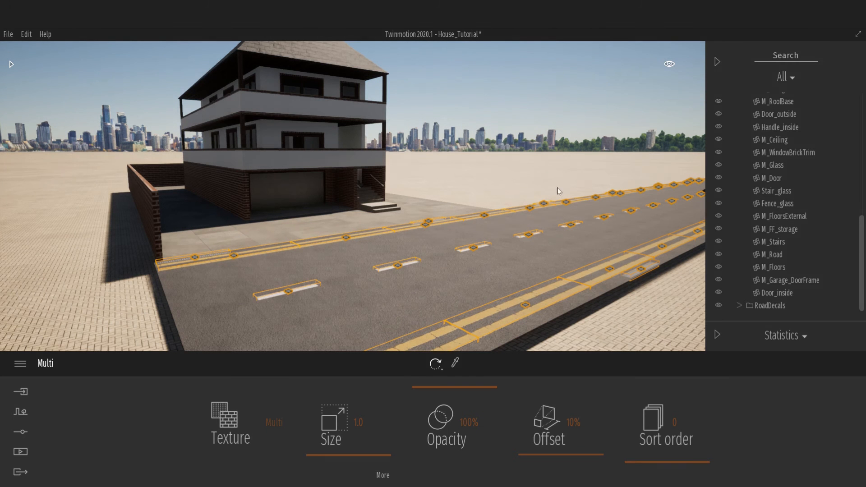
Save the House_Tutorial scene
left_click(9, 34)
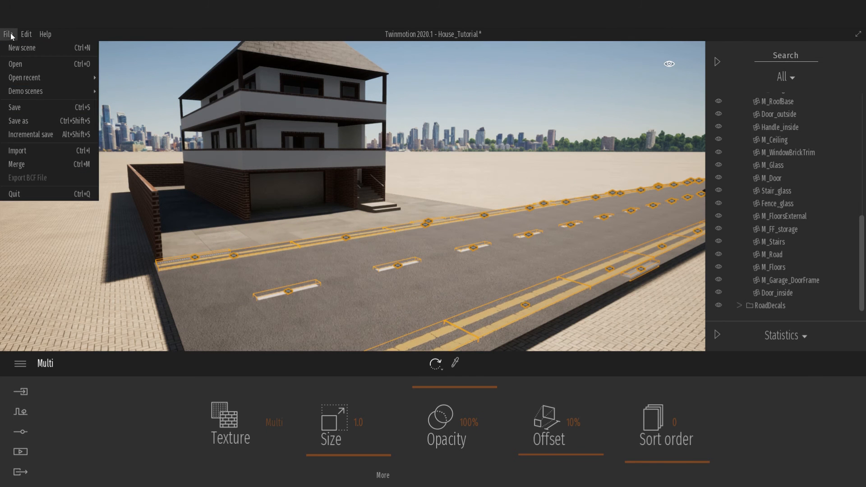
left_click(19, 106)
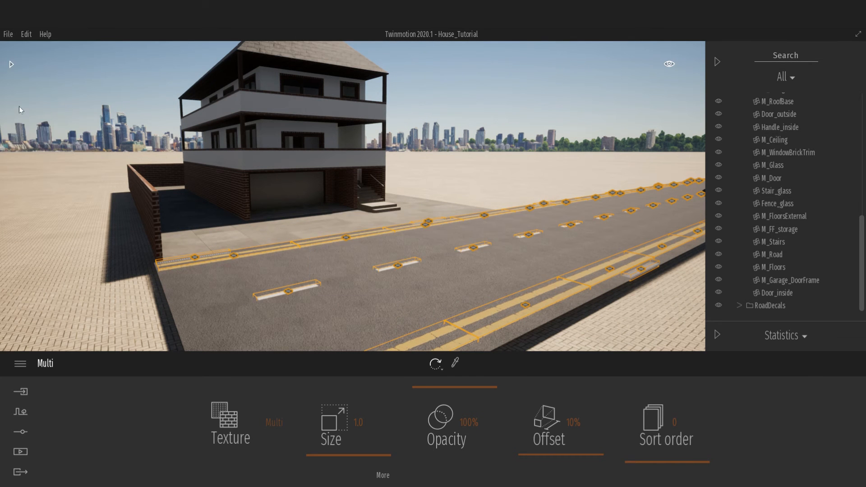
Place a Suv 03 car on the driveway and turn and shift it so it faces the garage on the brick-wall side
left_click(11, 64)
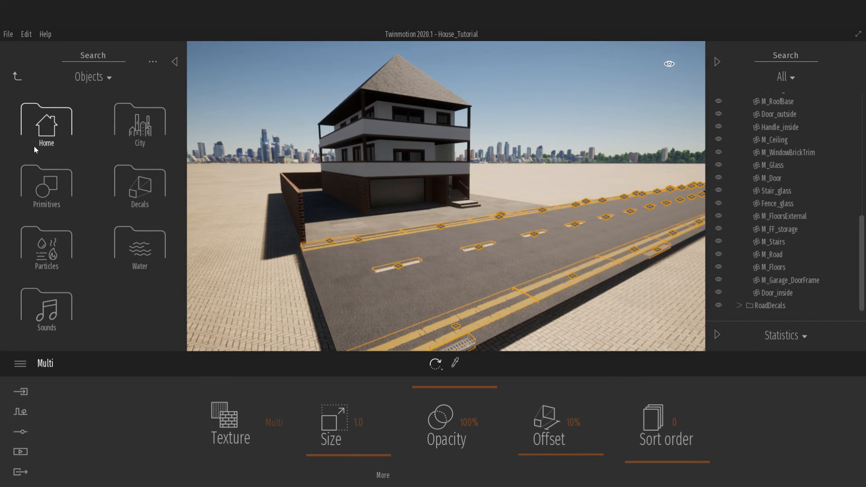
left_click(18, 75)
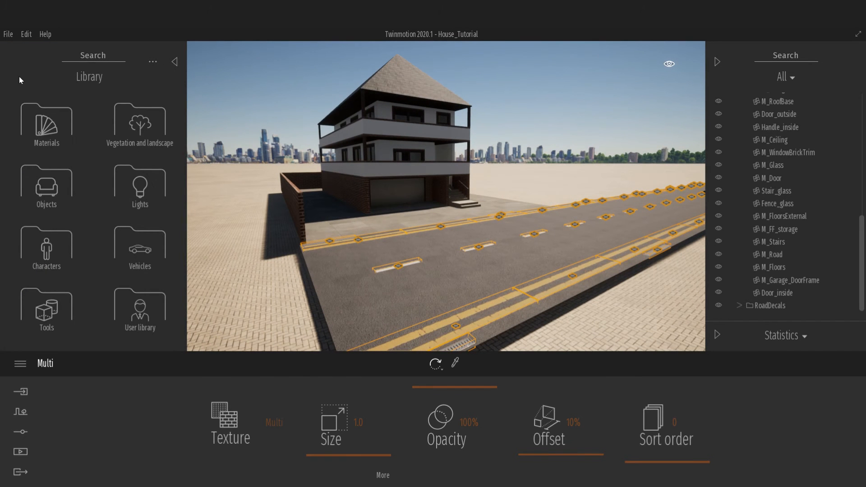
left_click(145, 252)
left_click(61, 138)
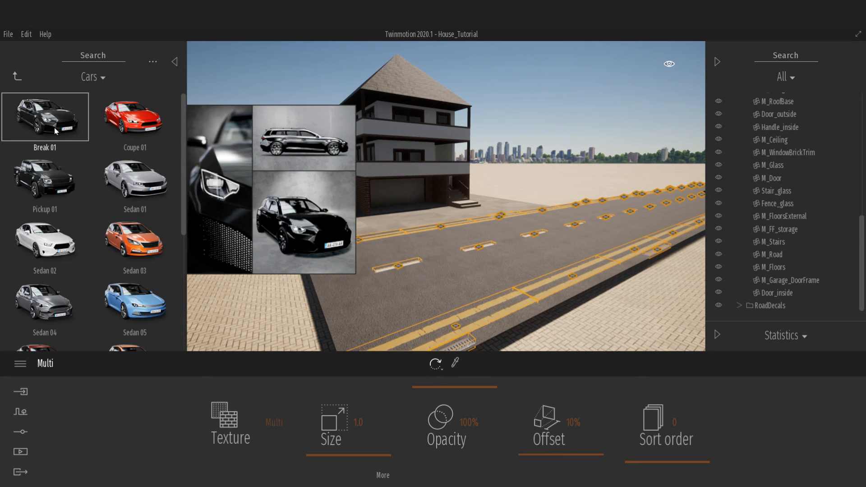
scroll(58, 140, "down", 2)
scroll(58, 147, "down", 3)
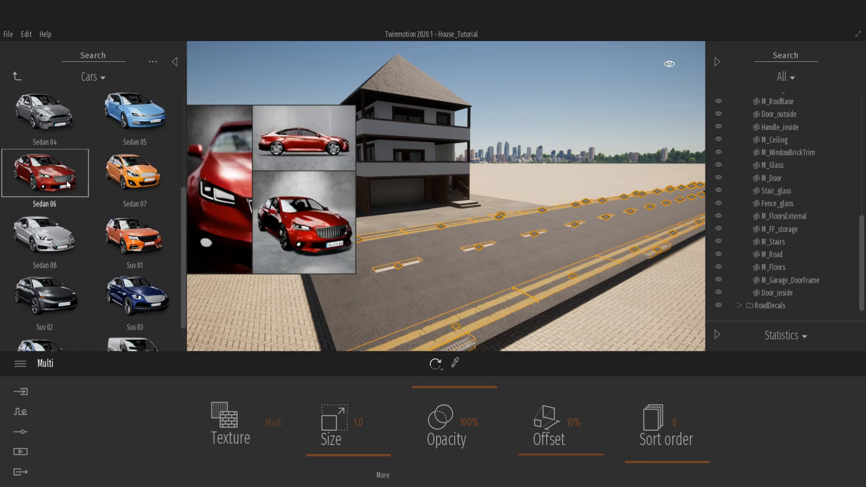
left_click_drag(300, 264, 407, 221)
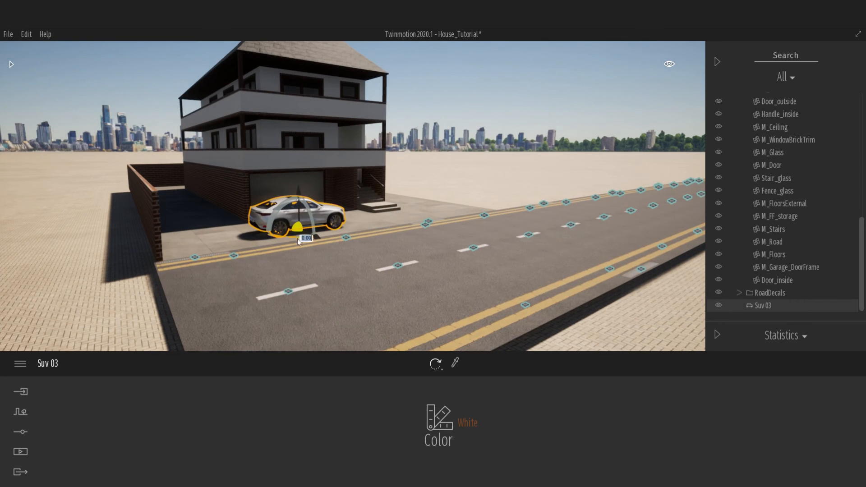
left_click_drag(298, 241, 356, 230)
left_click_drag(289, 231, 276, 221)
Place a second Suv 03 in front of the garage beside the first, with its front facing the road, and nudge it closer to the garage
left_click(11, 64)
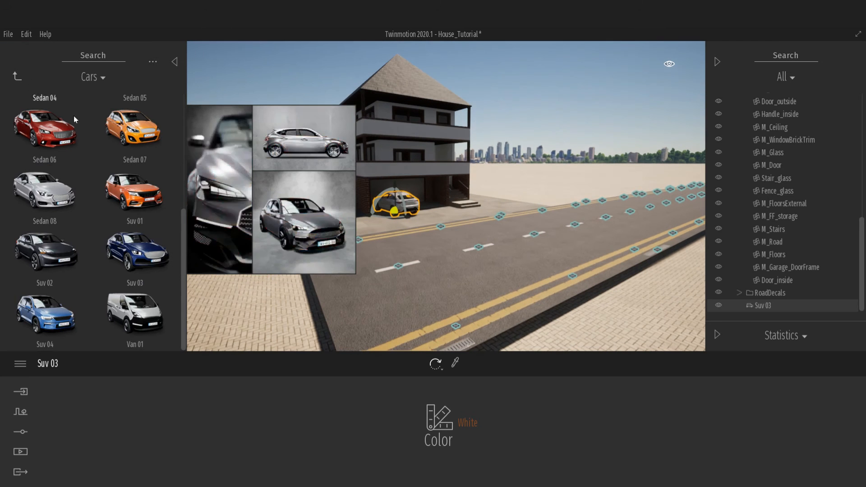
left_click_drag(138, 254, 464, 221)
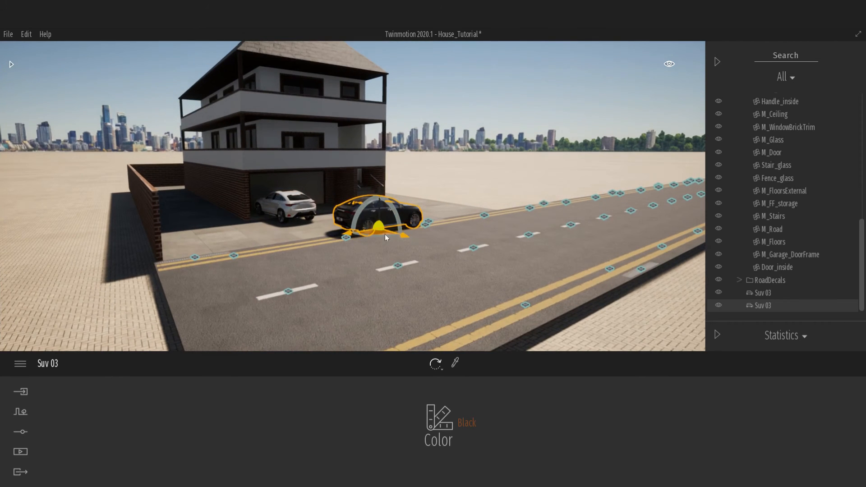
left_click_drag(385, 235, 345, 217)
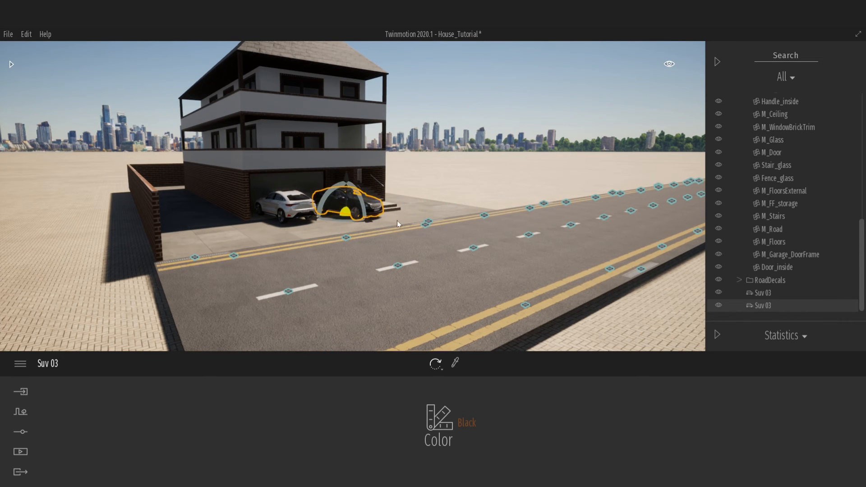
mouse_move(397, 220)
right_mouse_down()
mouse_move(388, 202)
mouse_move(386, 226)
right_mouse_up()
key("d")
key("w")
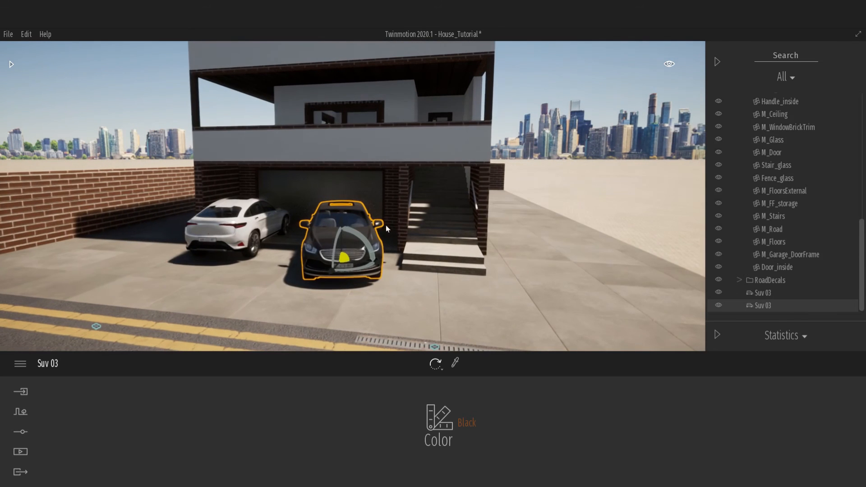
left_click_drag(348, 264, 348, 256)
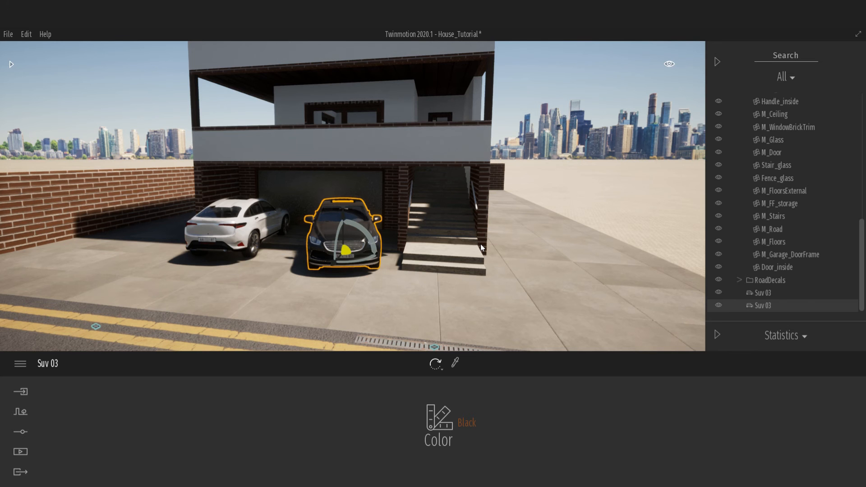
Place a Buxom planter from the City planters on the driveway against the brick boundary wall, near the road
right_click_drag(507, 244, 302, 208)
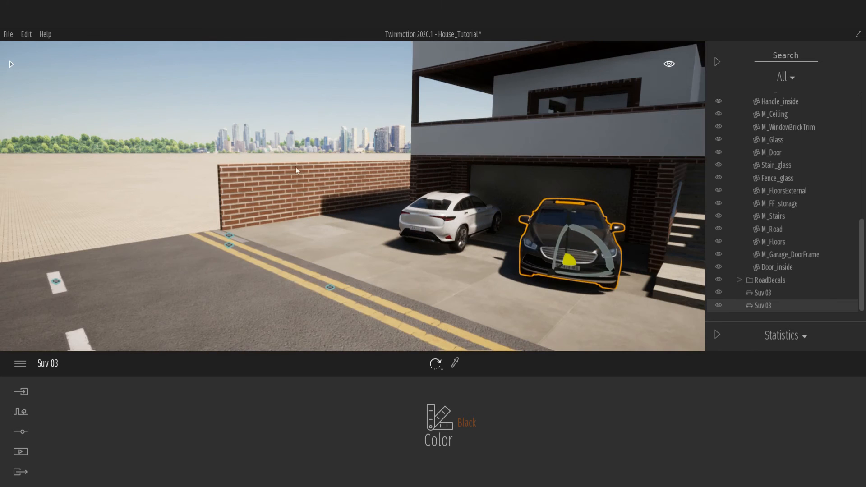
key("Escape")
left_click(11, 64)
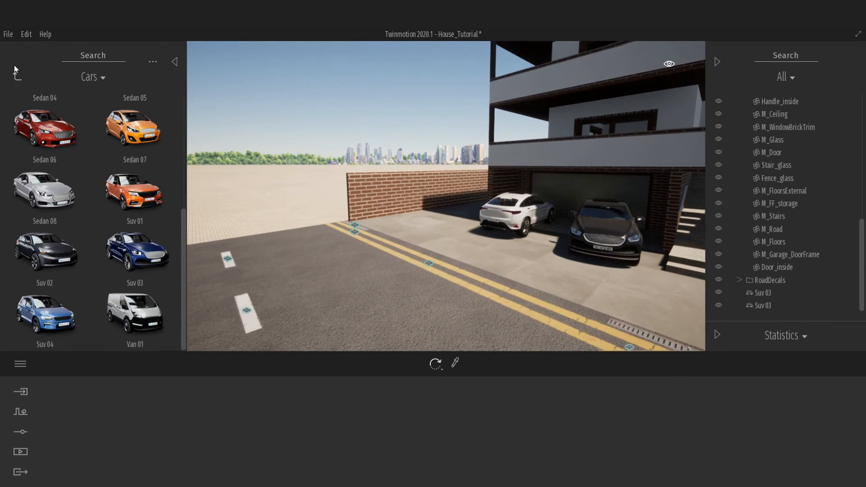
left_click(14, 75)
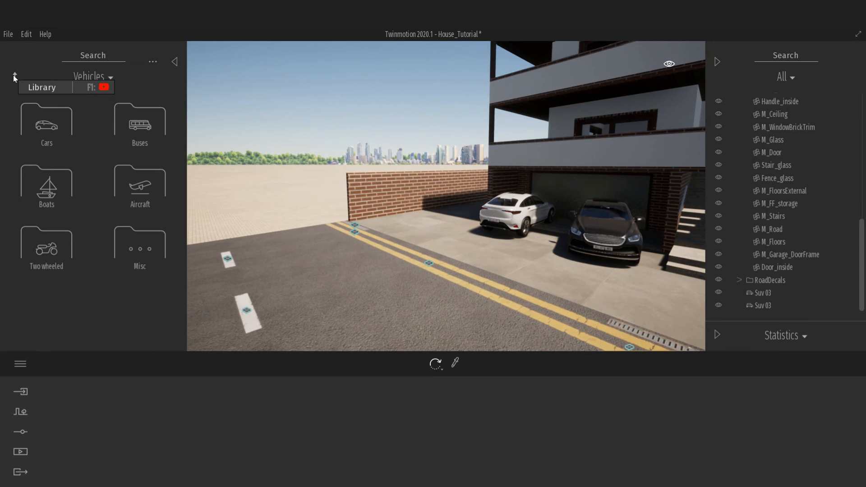
left_click(13, 76)
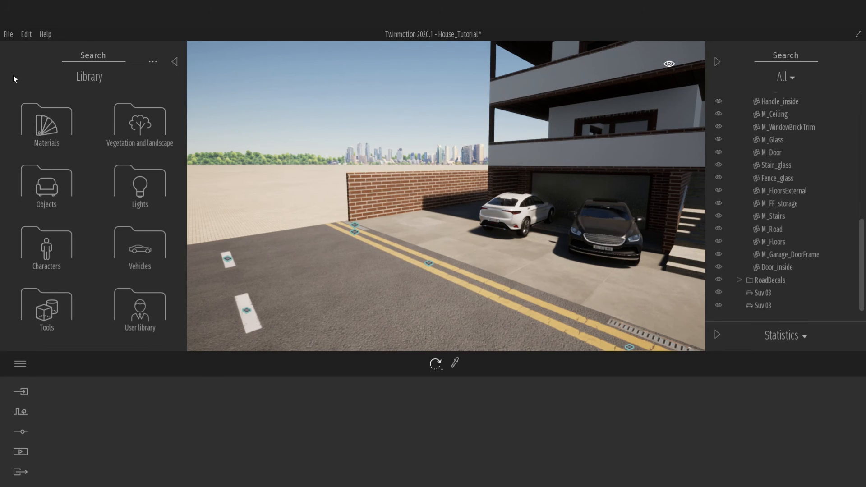
left_click(46, 184)
left_click(135, 135)
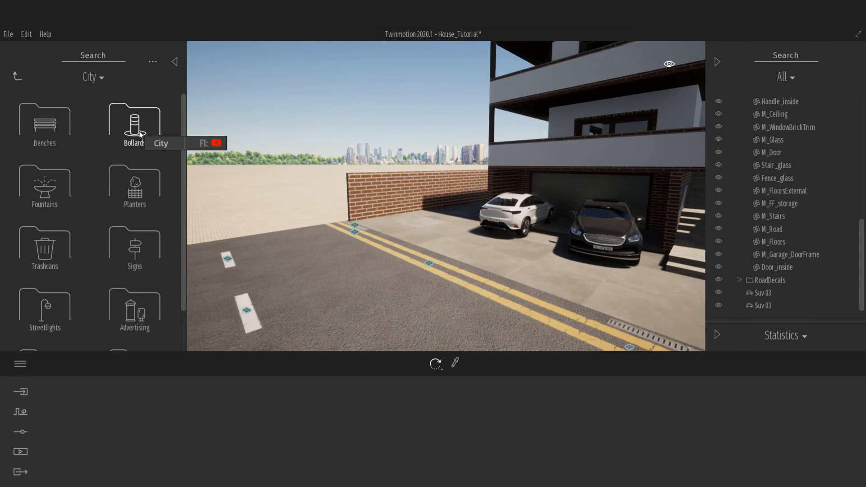
left_click(139, 183)
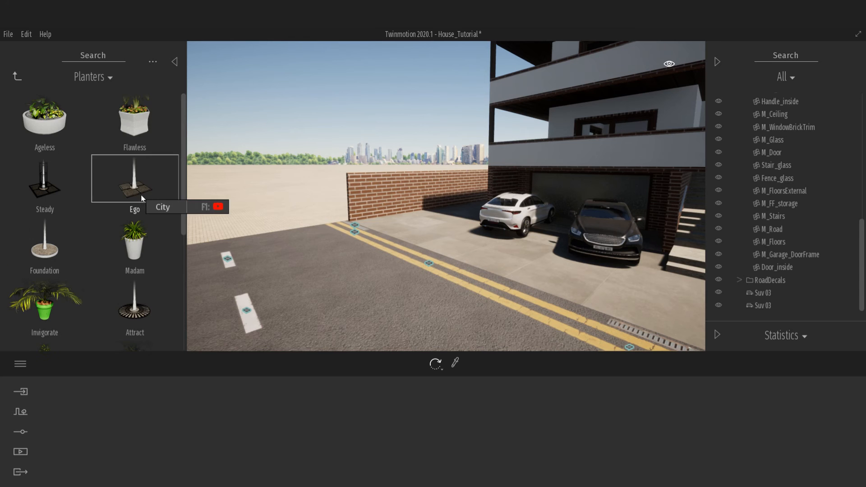
scroll(135, 203, "down", 5)
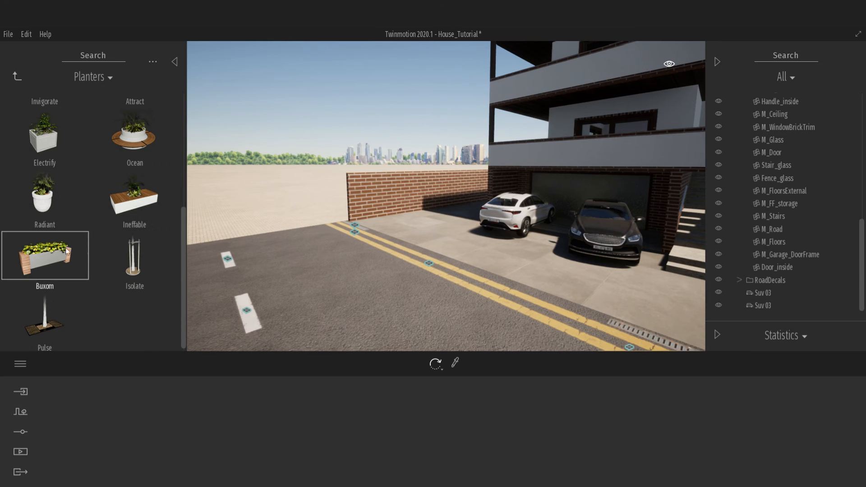
left_click_drag(66, 248, 447, 210)
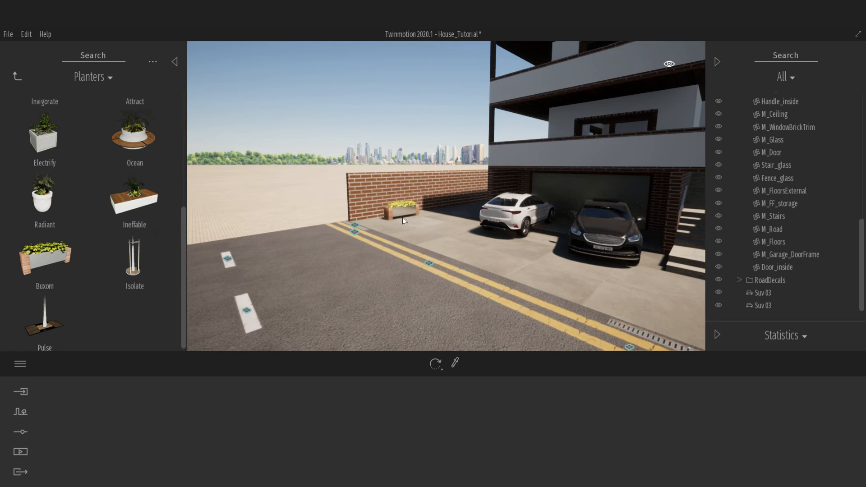
left_click(400, 217)
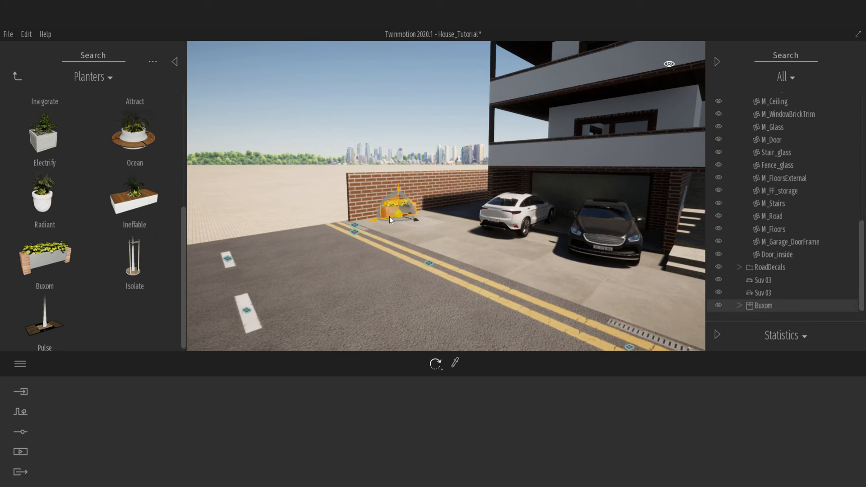
Copy the Buxom planter along the brick boundary wall as 4 instances spaced about 6.24 m apart
left_click_drag(387, 218, 453, 208)
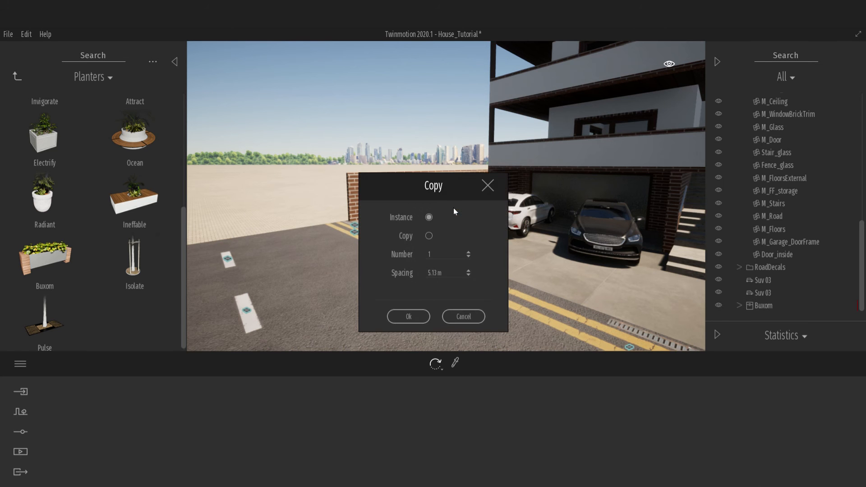
key("Escape")
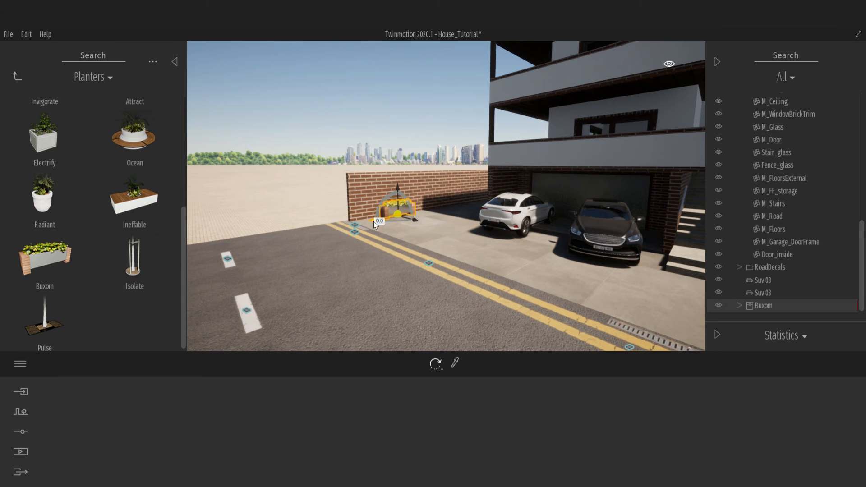
left_click_drag(374, 221, 456, 206, "alt")
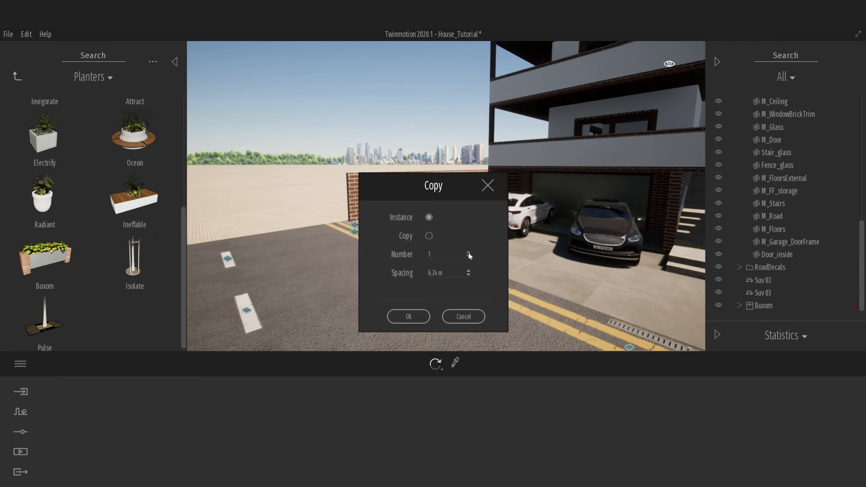
left_click(409, 317)
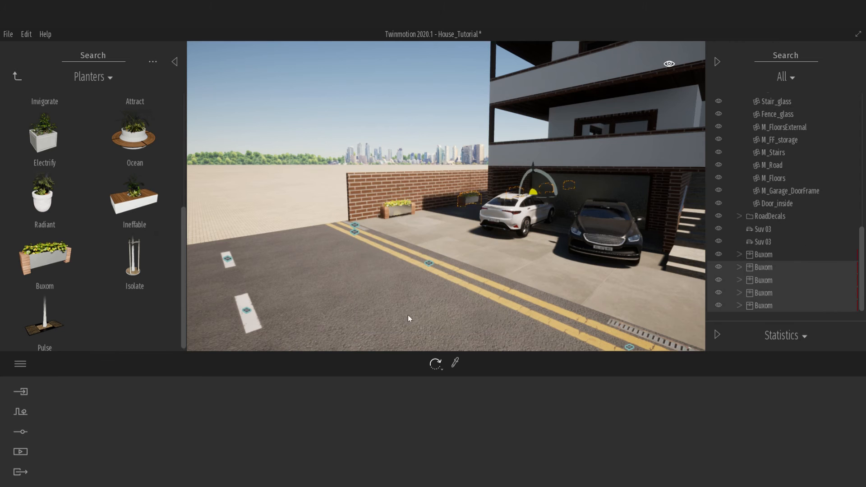
Place a Colorist fence panel from the City bollards against the brick boundary wall, in front of the second planter
left_click(14, 79)
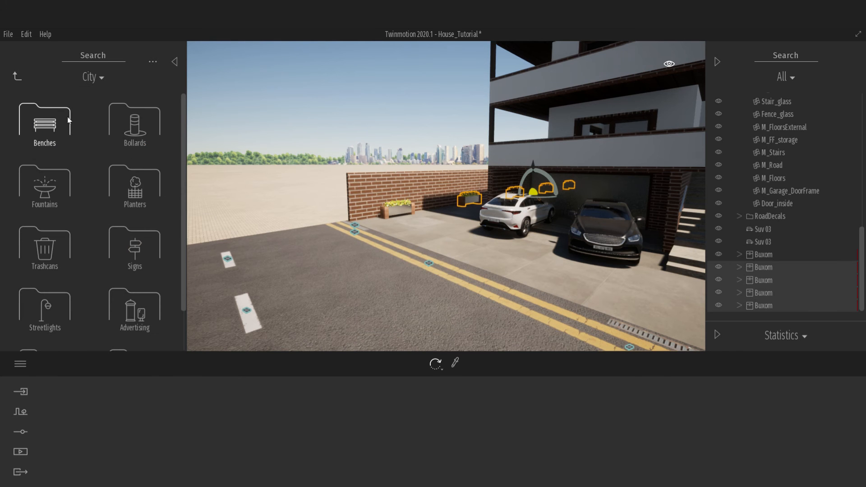
left_click(135, 121)
scroll(98, 224, "down", 2)
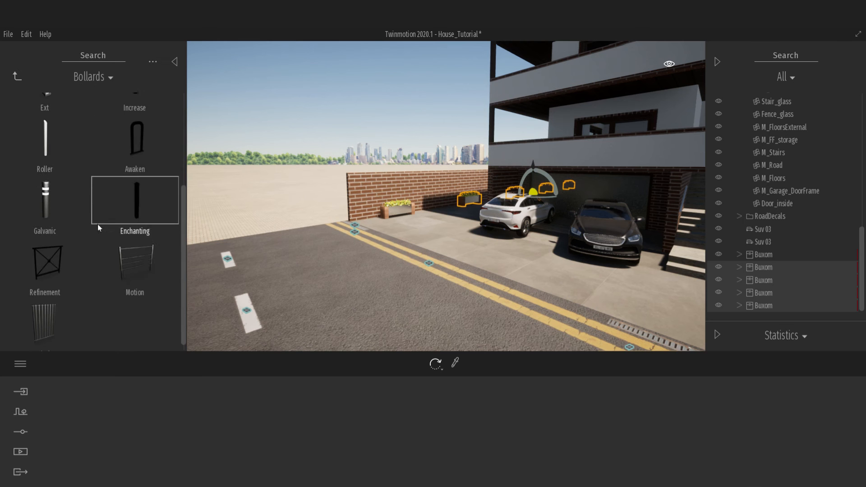
scroll(75, 285, "down", 1)
left_click_drag(52, 310, 452, 206)
double_click(452, 207)
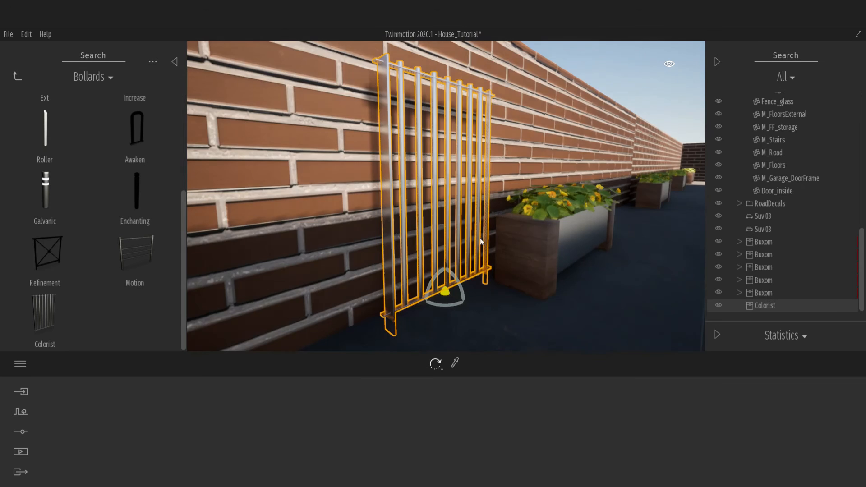
Rotate the Colorist panel by 90 degrees and copy it across the side passage as 4 instances spaced about 1.27 m apart
right_click_drag(433, 248, 486, 248)
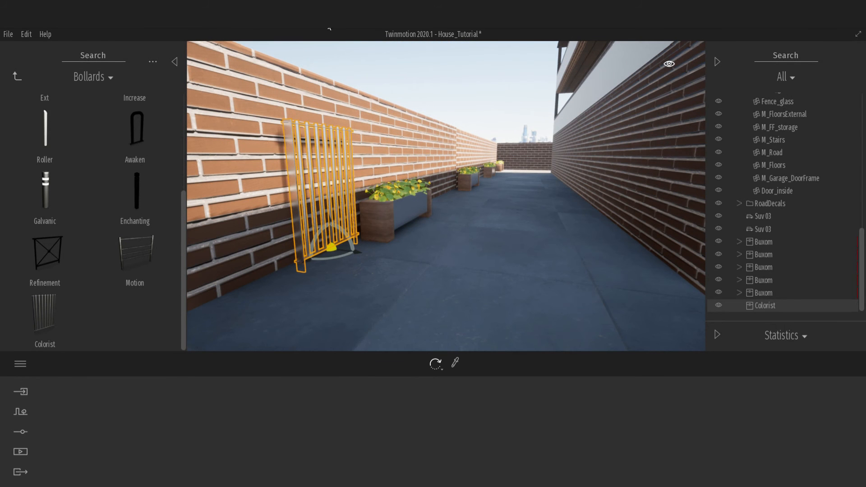
left_click(338, 258)
type("90")
key("Return")
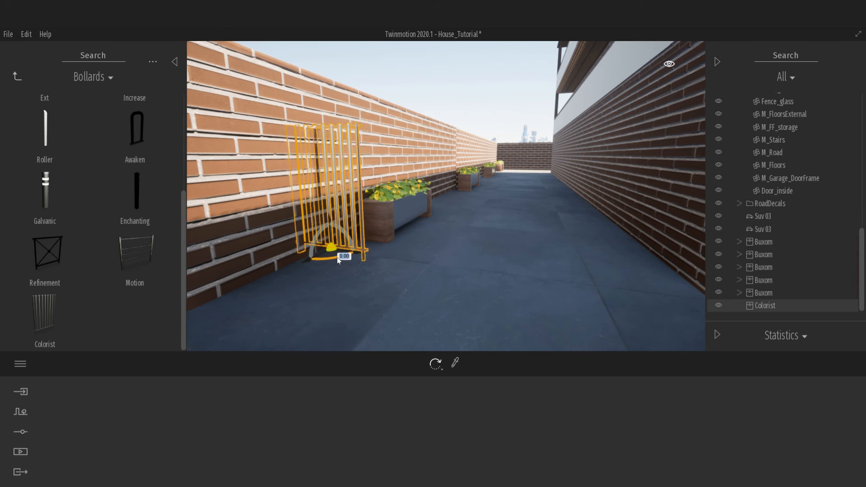
left_click_drag(331, 253, 460, 301)
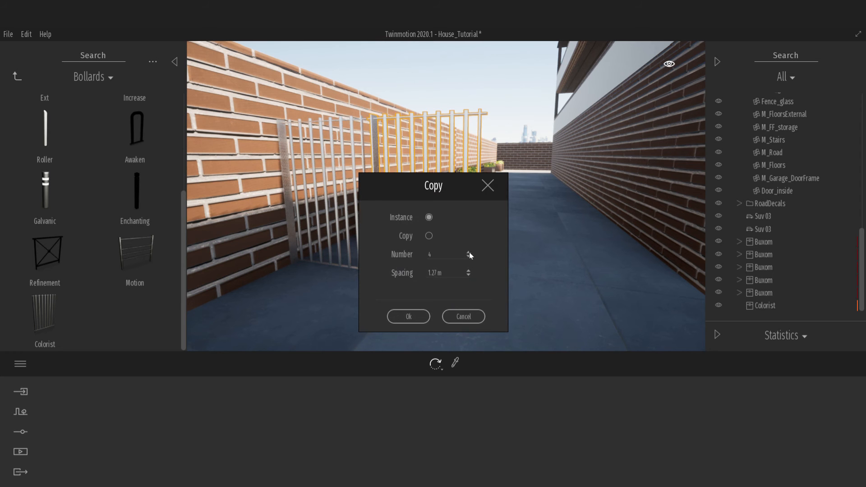
left_click(412, 317)
Delete the outermost Colorist panel that extends past the house wall and select the last remaining panel of the fence
key("d")
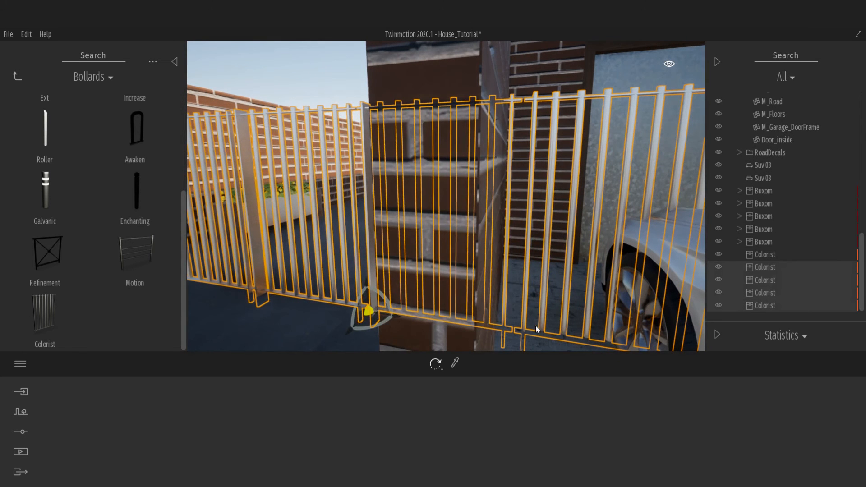
left_click(544, 329)
key("Delete")
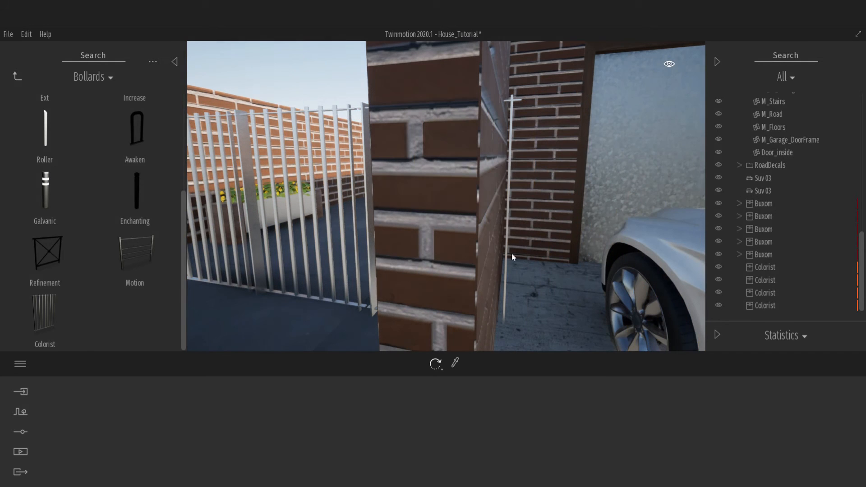
key("ctrl+z")
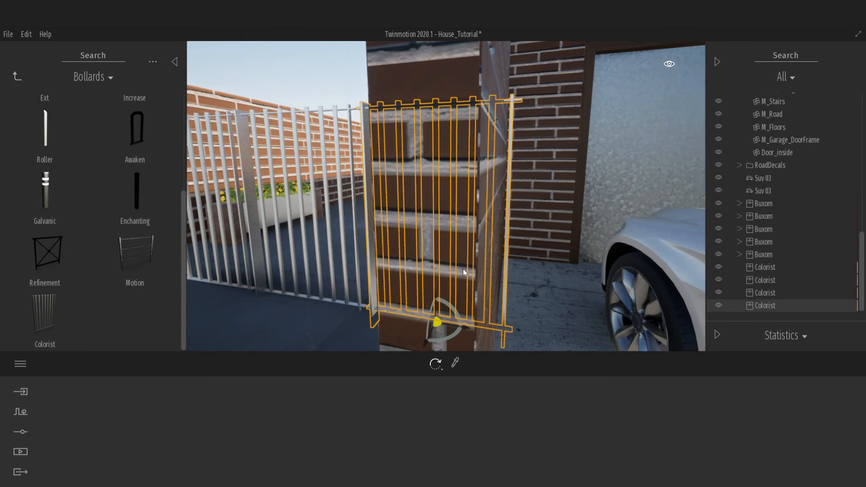
key("a")
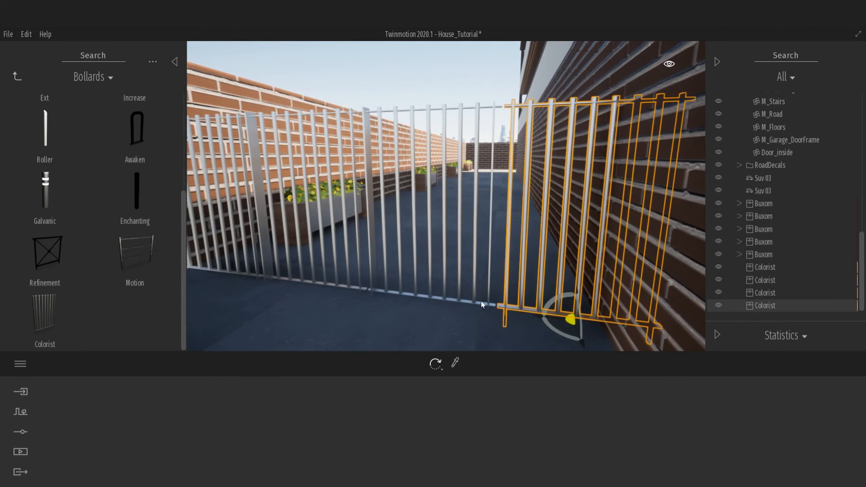
Select all four Colorist panels across the side passage and shift the fence slightly toward the brick boundary wall
left_click(474, 299)
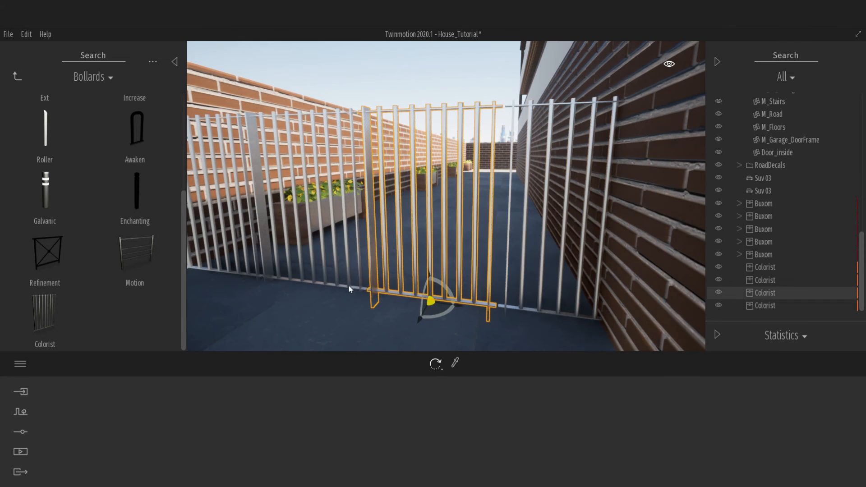
left_click(264, 275)
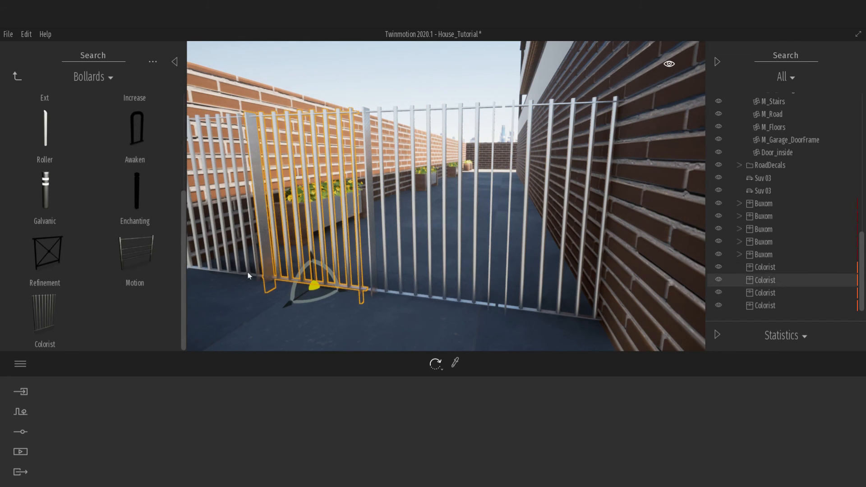
left_click(247, 272)
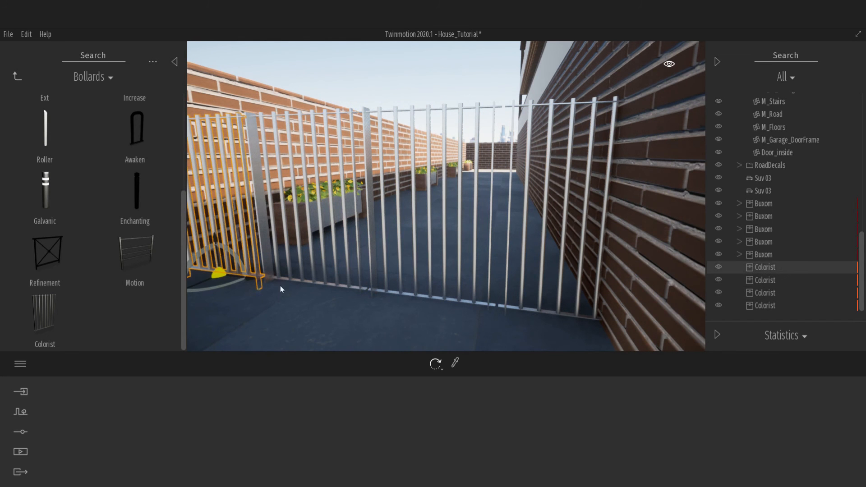
left_click(594, 315)
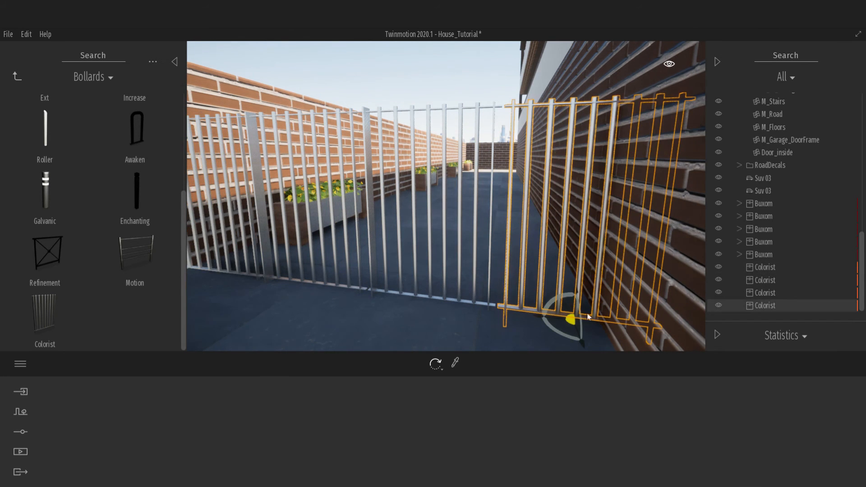
left_click(474, 302, "ctrl")
left_click(278, 284, "ctrl")
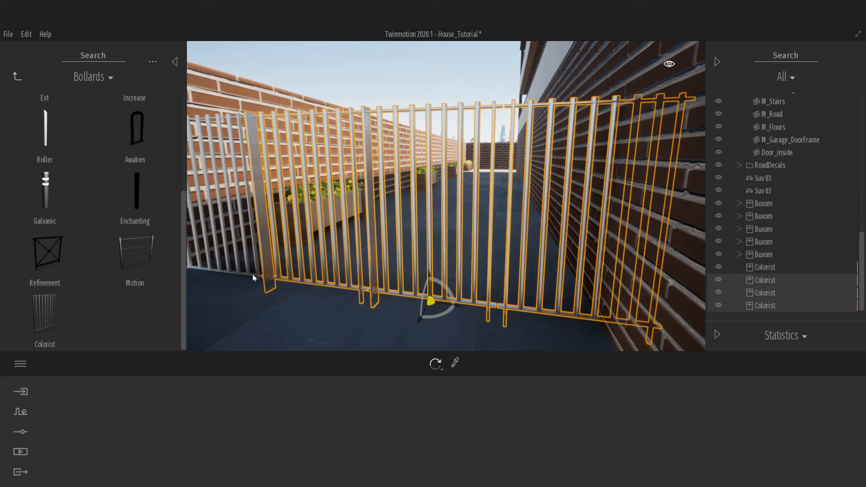
left_click(261, 277, "ctrl")
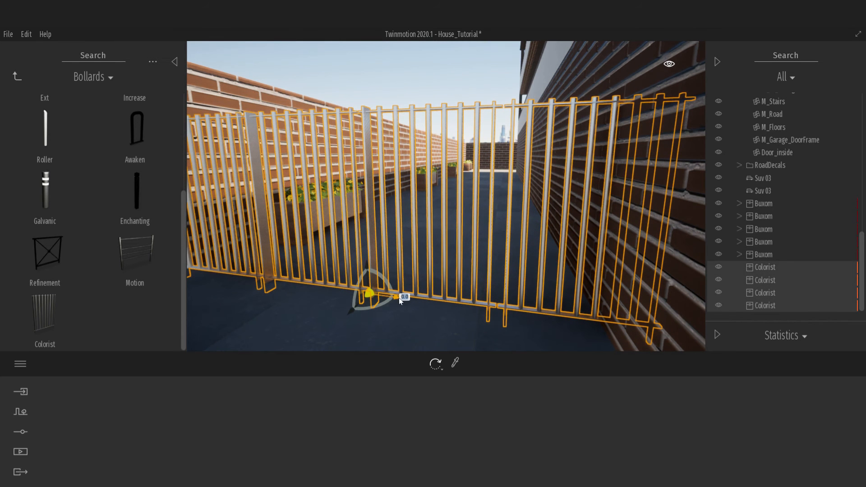
left_click_drag(399, 298, 376, 301)
key("s")
key("a")
right_click_drag(432, 288, 460, 287)
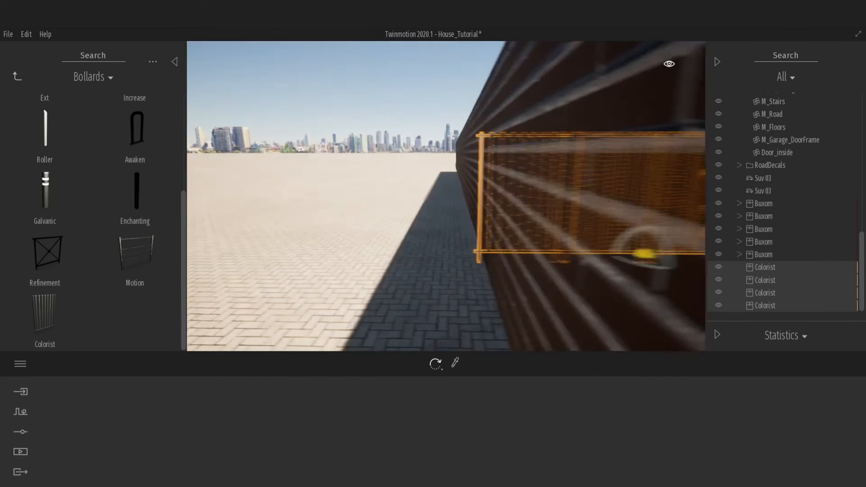
key("d")
key("w")
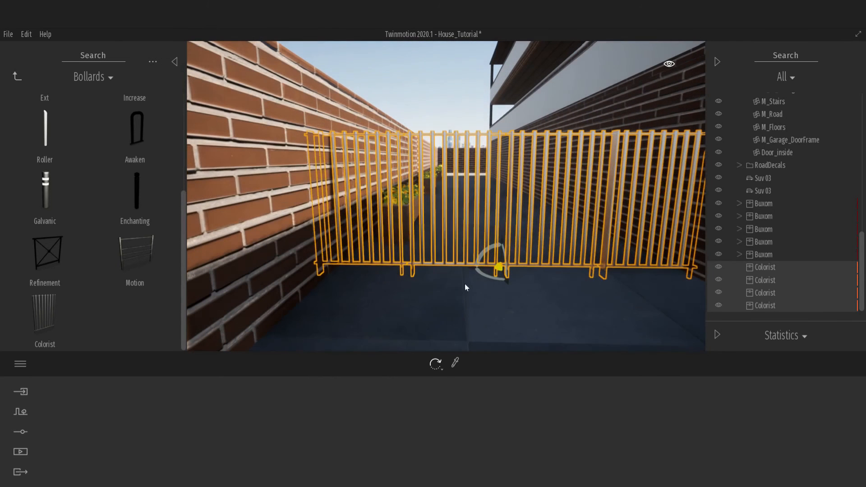
Scale the four selected Colorist panels along the fence's length to fit between the boundary wall and the house wall
key("space")
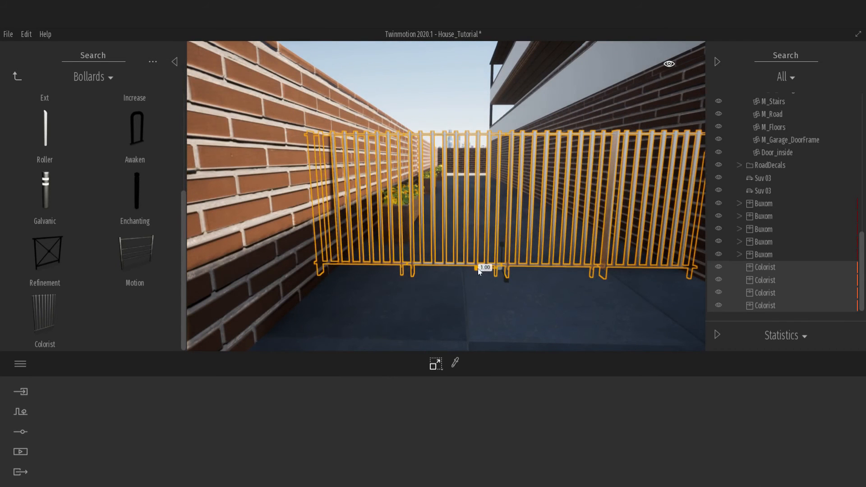
left_click_drag(486, 269, 505, 276)
key("d")
mouse_move(455, 295)
right_mouse_down()
mouse_move(370, 295)
mouse_move(454, 295)
right_mouse_up()
key("a")
key("d")
key("s")
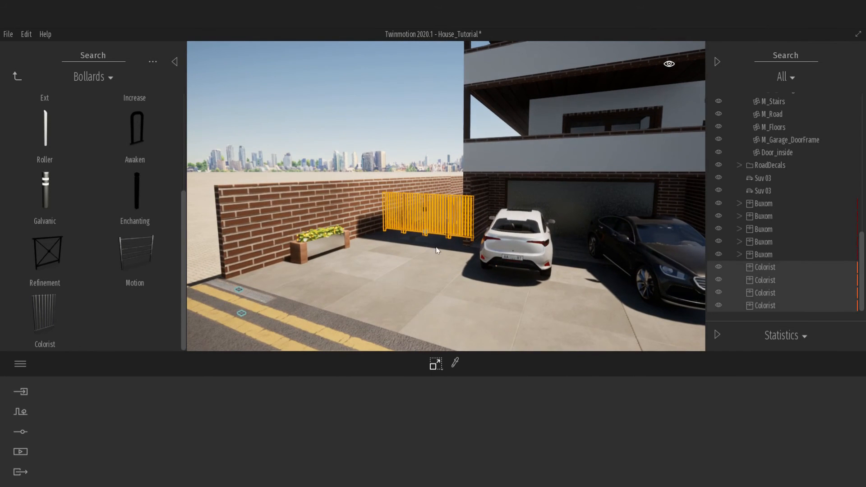
Collapse the HouseModel.fbx hierarchy and create a new container named Assets under the Scenegraph root
left_click_drag(863, 254, 861, 91)
left_click(741, 124)
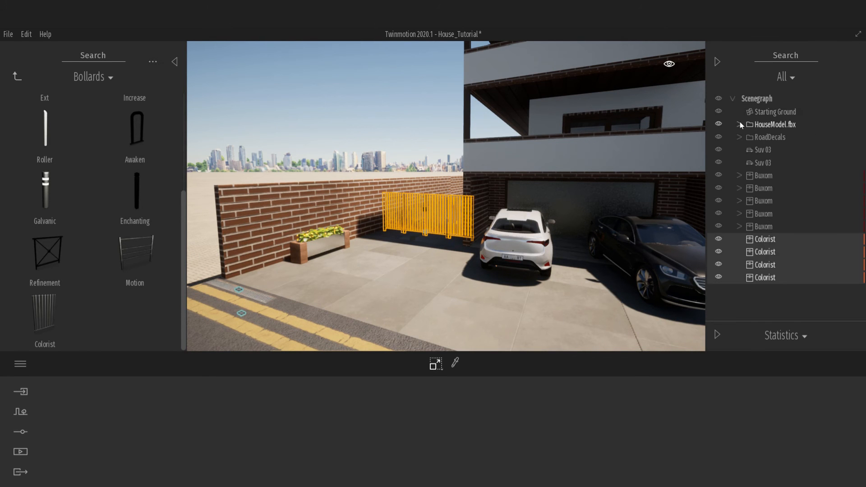
left_click(847, 103)
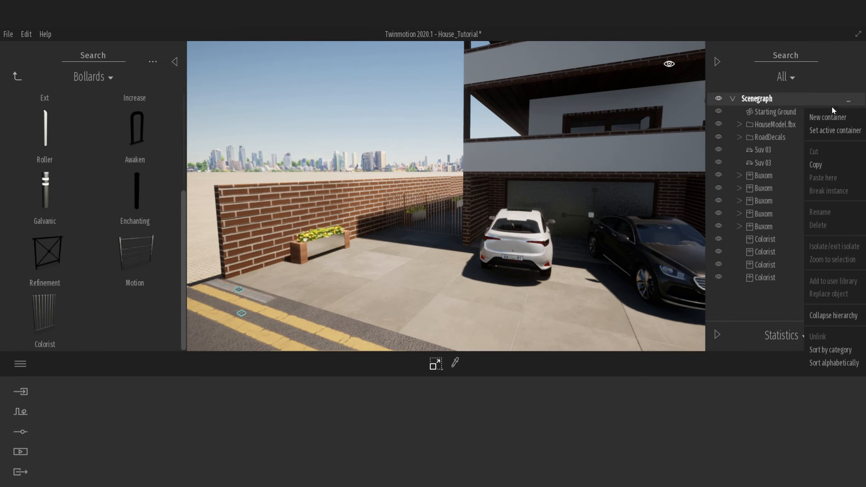
left_click(835, 116)
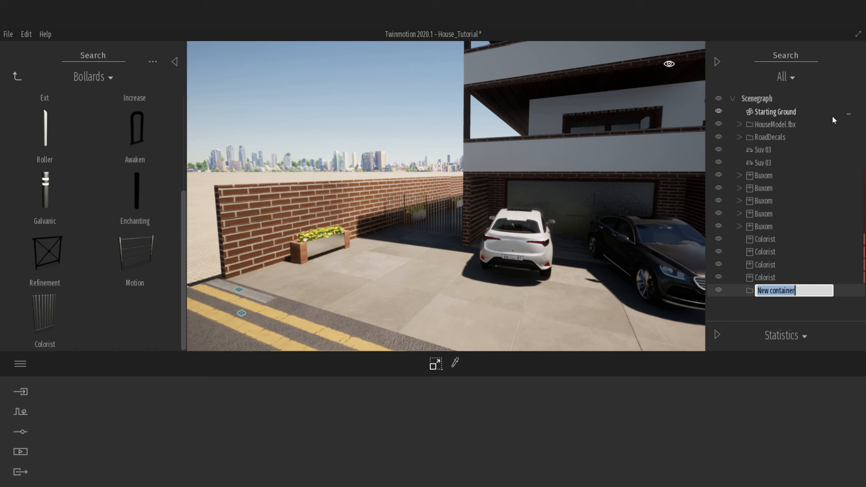
type("Assets")
key("Return")
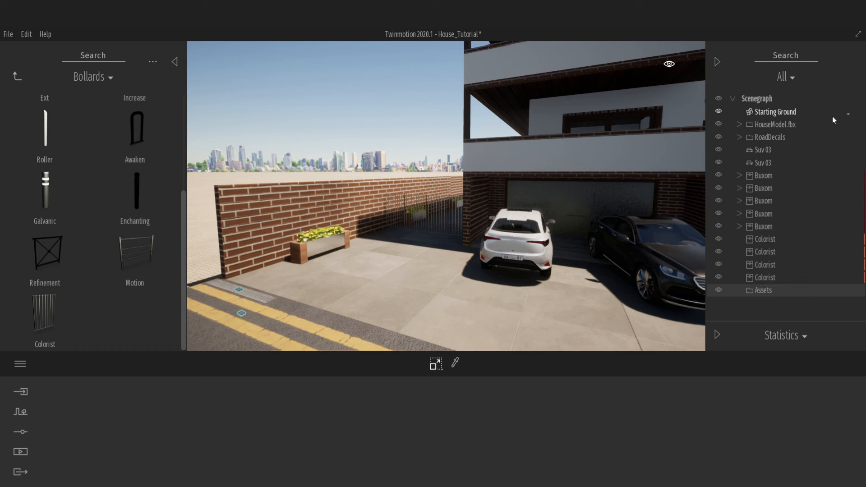
Move both Suv 03 cars, all Buxom planters and all Colorist panels into the Assets container and collapse it
double_click(779, 150)
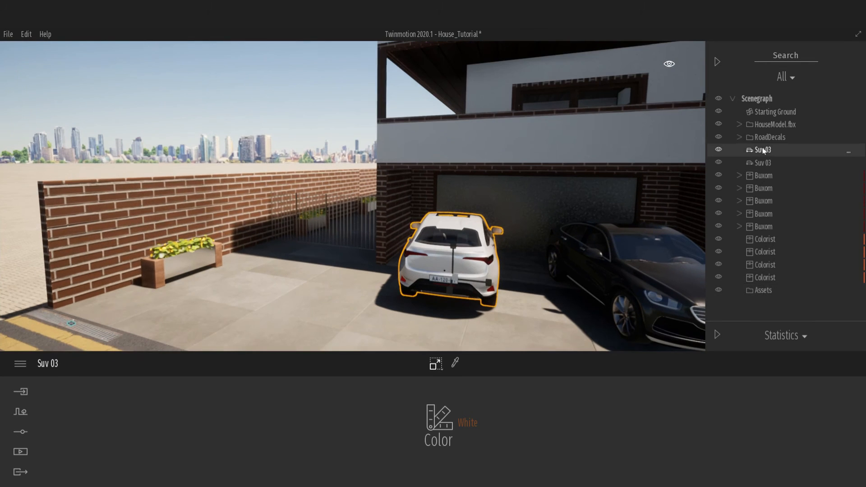
left_click(765, 277, "shift")
left_click_drag(764, 277, 764, 290)
left_click(740, 150)
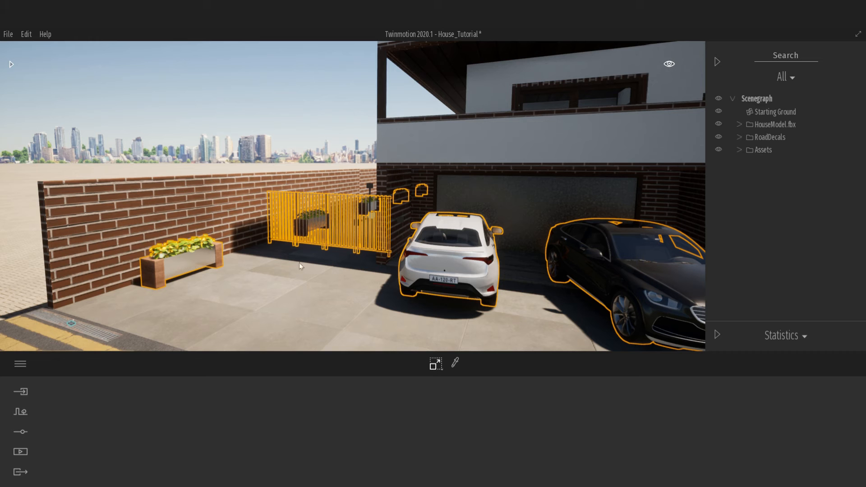
Open the Urban context map and navigate through central Paris to the streets around Rue de Grenelle
left_click(20, 413)
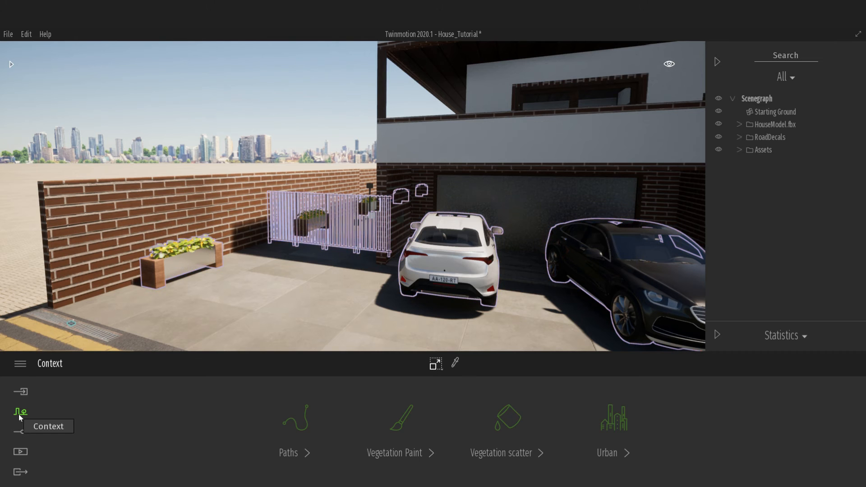
left_click(614, 427)
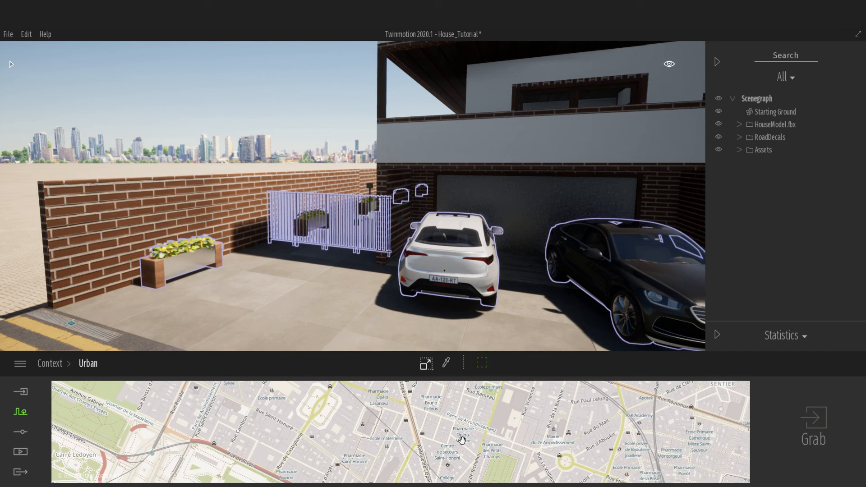
scroll(442, 425, "down", 2)
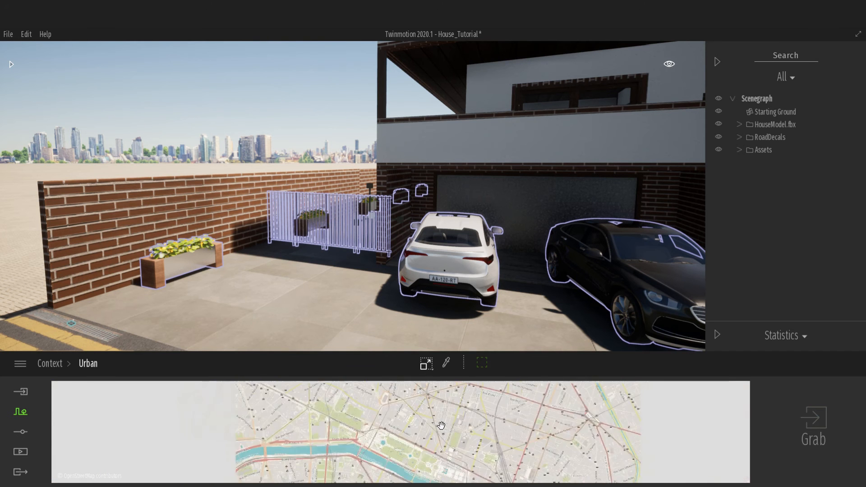
scroll(441, 426, "down", 2)
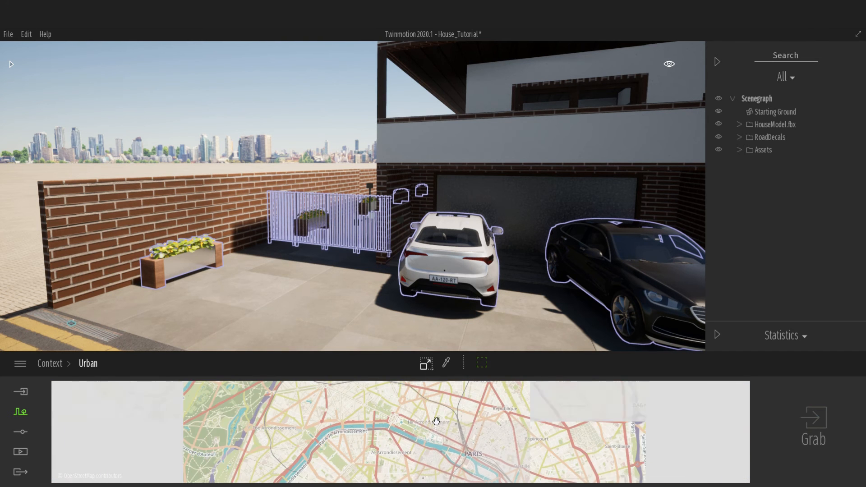
left_click_drag(441, 438, 447, 399)
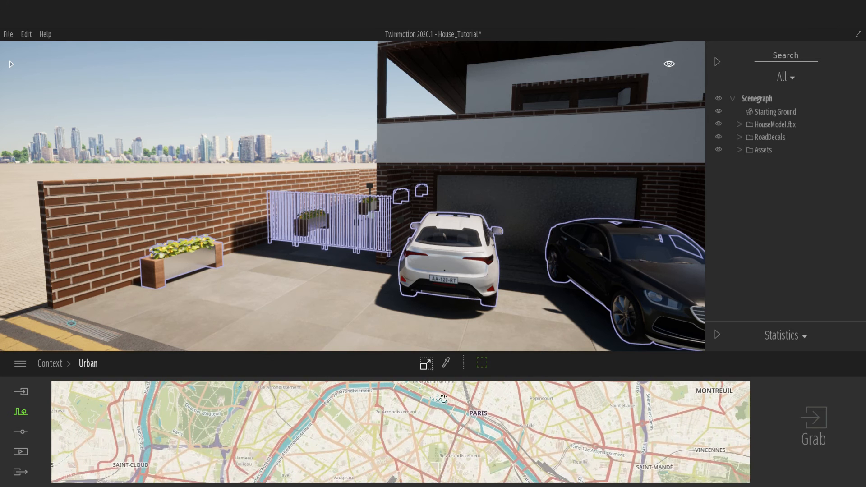
scroll(440, 455, "up", 2)
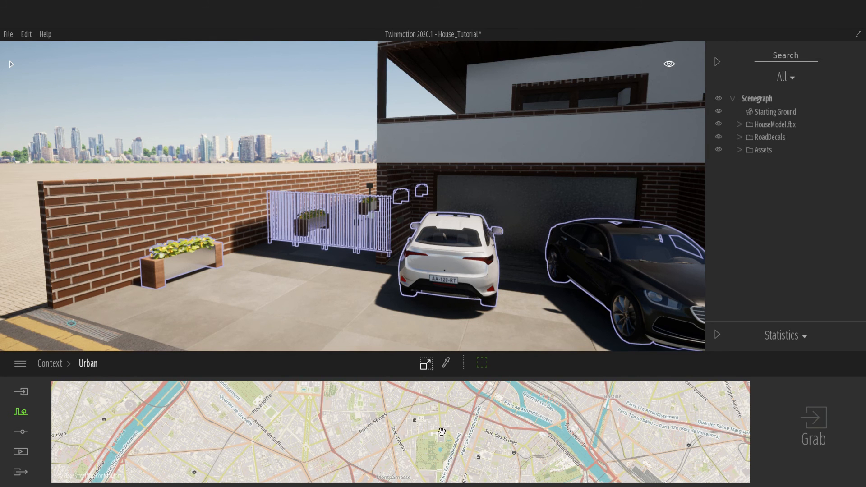
scroll(441, 432, "up", 3)
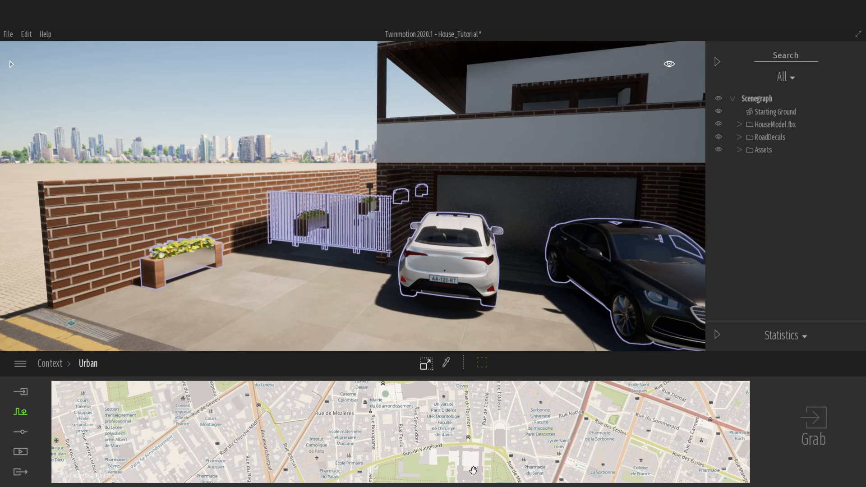
scroll(464, 461, "down", 2)
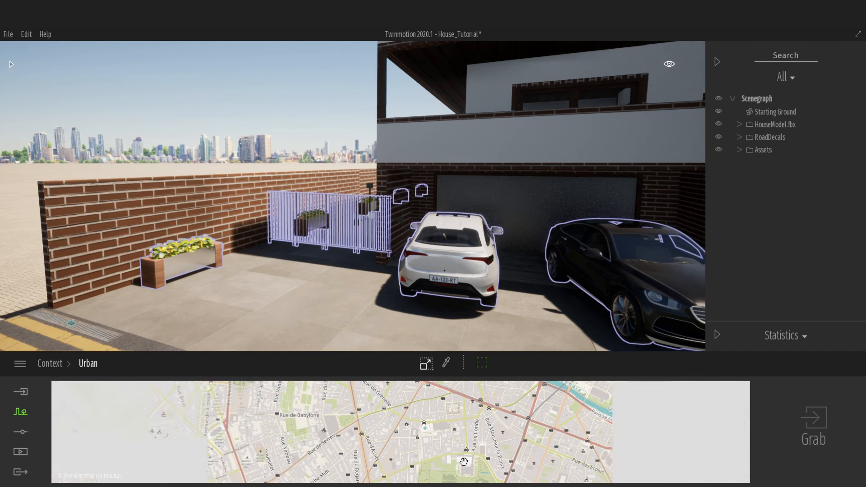
mouse_move(465, 461)
left_mouse_down()
mouse_move(468, 431)
mouse_move(473, 456)
left_mouse_up()
scroll(467, 431, "down", 2)
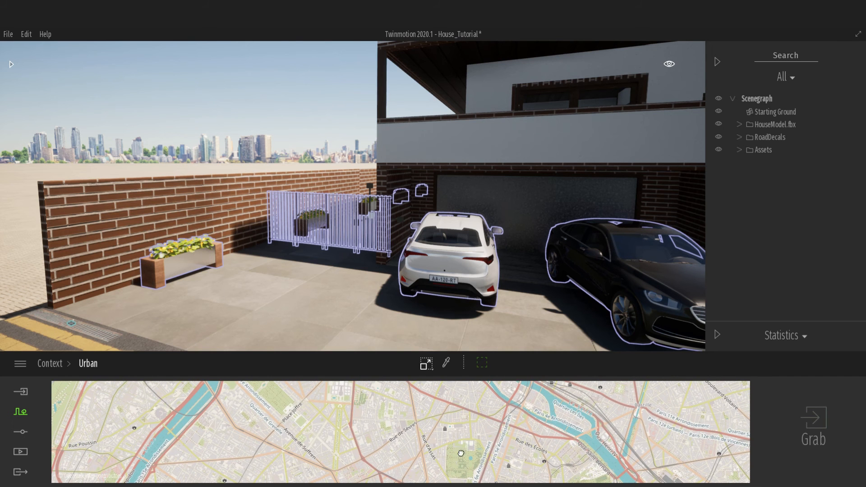
left_click_drag(461, 453, 500, 452)
scroll(409, 428, "up", 3)
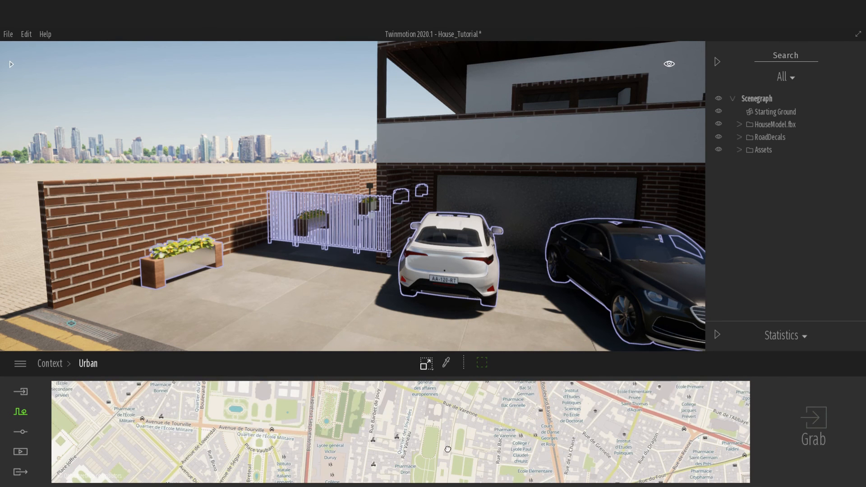
left_click_drag(448, 450, 415, 458)
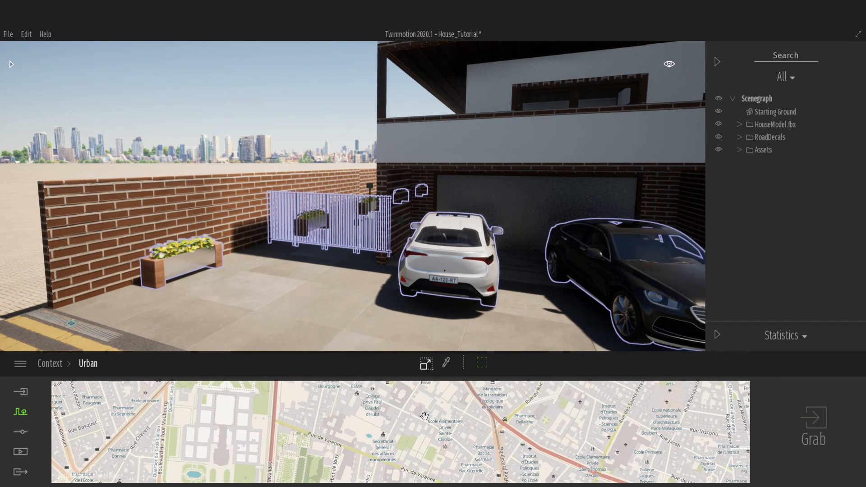
scroll(428, 425, "up", 2)
scroll(425, 440, "up", 3)
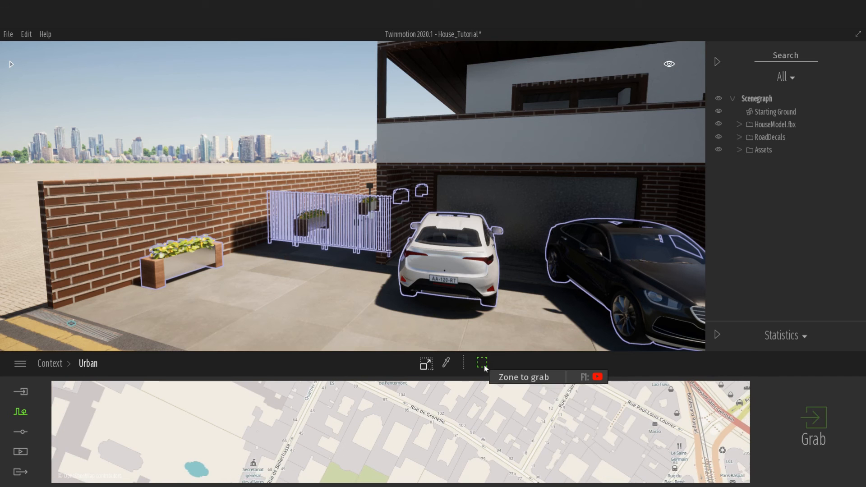
Set the zone to grab over the blocks beside the Esplanade des Invalides and grab that urban context into the scene
left_click(484, 366)
scroll(412, 432, "down", 2)
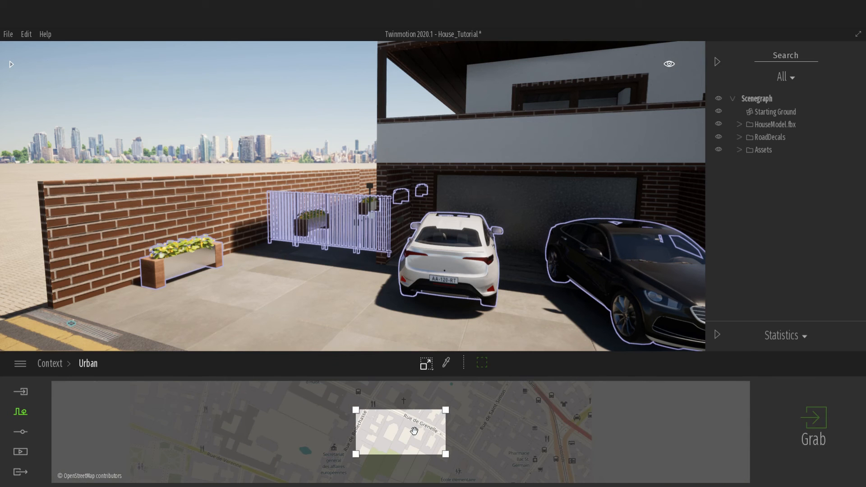
left_click_drag(411, 432, 399, 430)
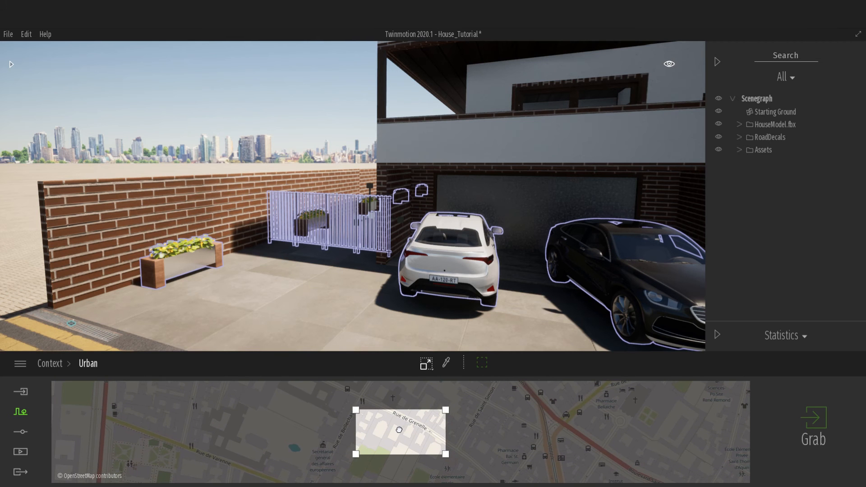
scroll(420, 439, "down", 5)
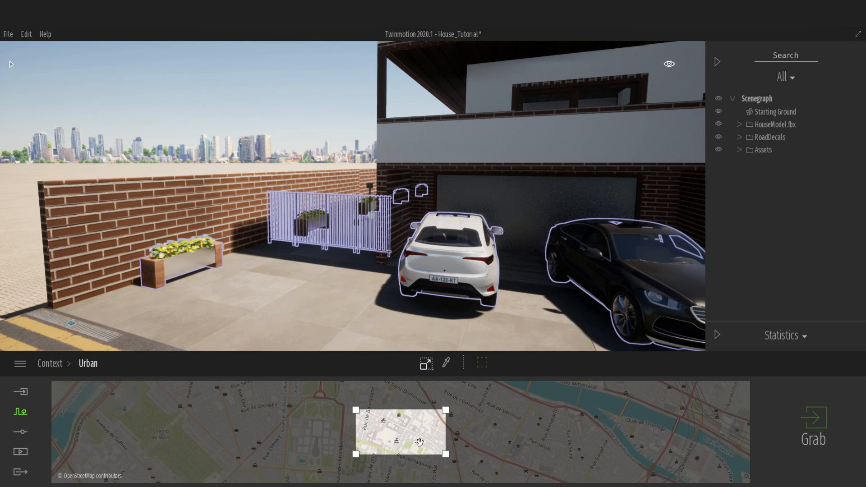
left_click_drag(399, 428, 497, 482)
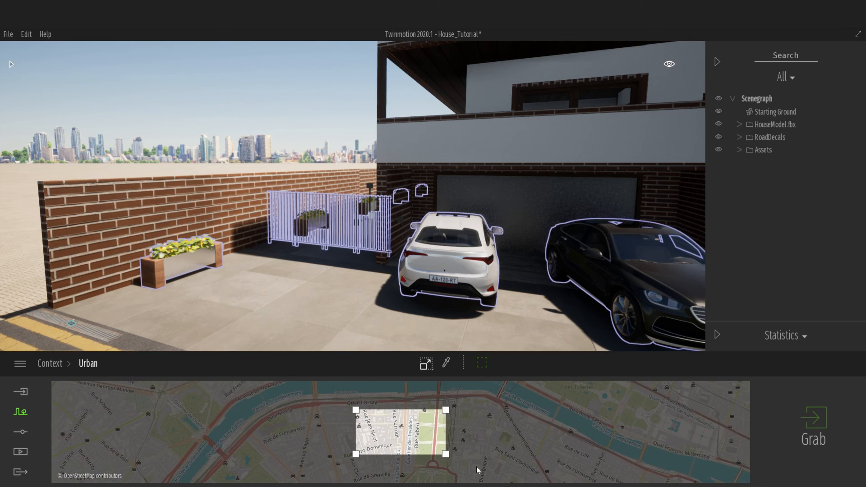
mouse_move(421, 433)
left_mouse_down()
mouse_move(456, 434)
mouse_move(442, 392)
mouse_move(456, 411)
mouse_move(452, 386)
mouse_move(426, 443)
left_mouse_up()
scroll(454, 410, "down", 1)
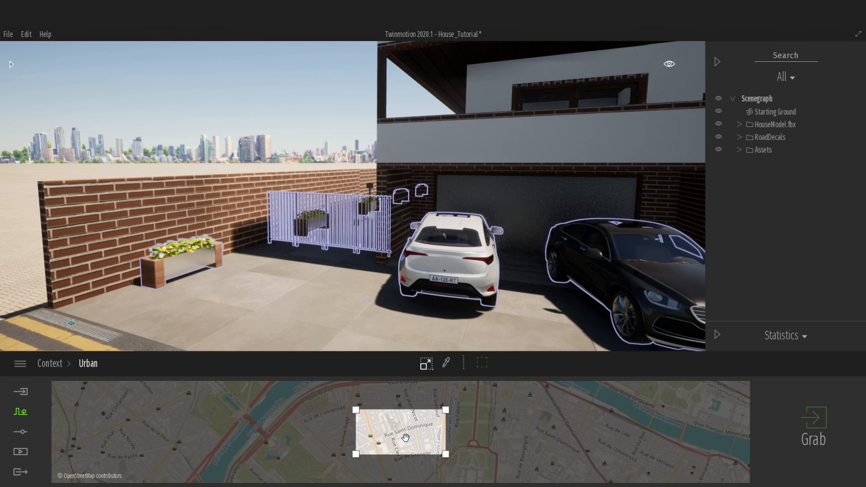
scroll(405, 440, "up", 1)
left_click_drag(404, 449, 377, 470)
mouse_move(409, 434)
left_mouse_down()
mouse_move(415, 414)
mouse_move(368, 461)
mouse_move(367, 453)
mouse_move(416, 427)
left_mouse_up()
scroll(413, 431, "up", 1)
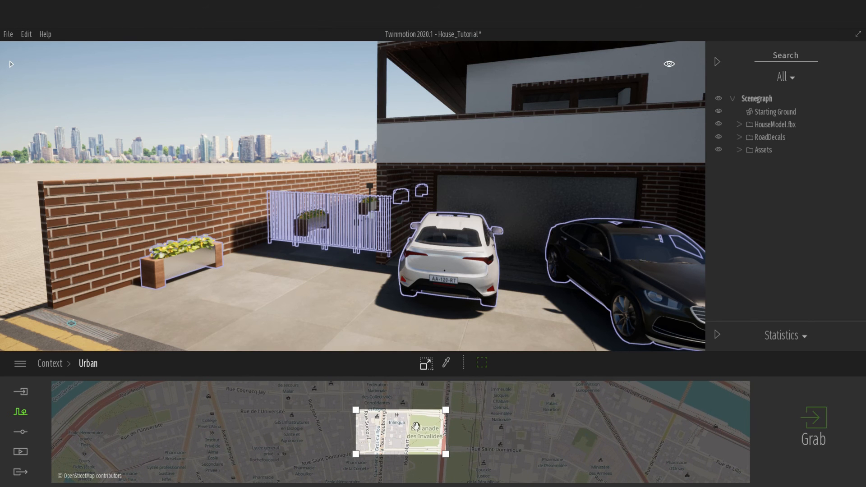
left_click(814, 416)
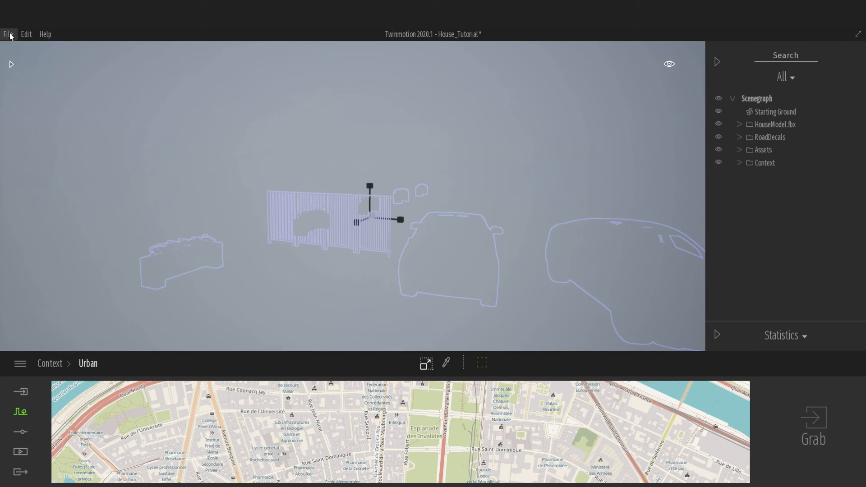
Save the House_Tutorial project with the grabbed urban context in the scene
left_click(9, 35)
left_click(18, 108)
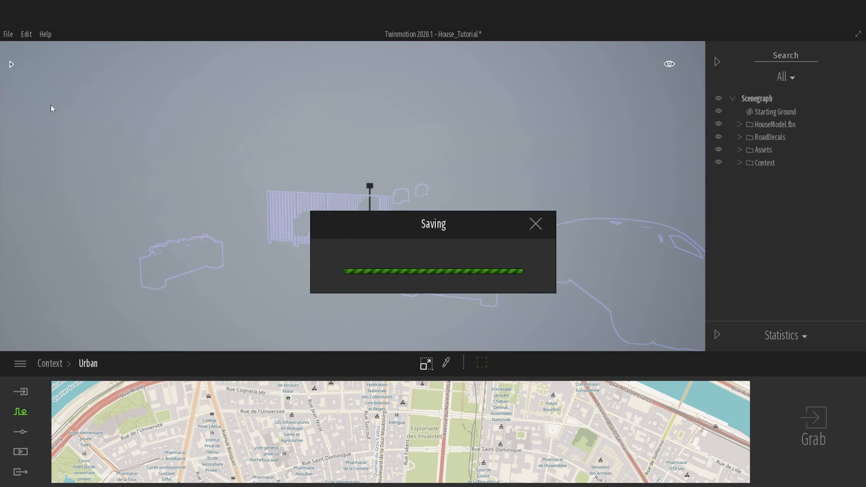
Examine the grabbed urban context from the tree-lined street up to an aerial overview of the surrounding building blocks and the placed assets
key("s")
right_click_drag(208, 128, 449, 133)
key("s")
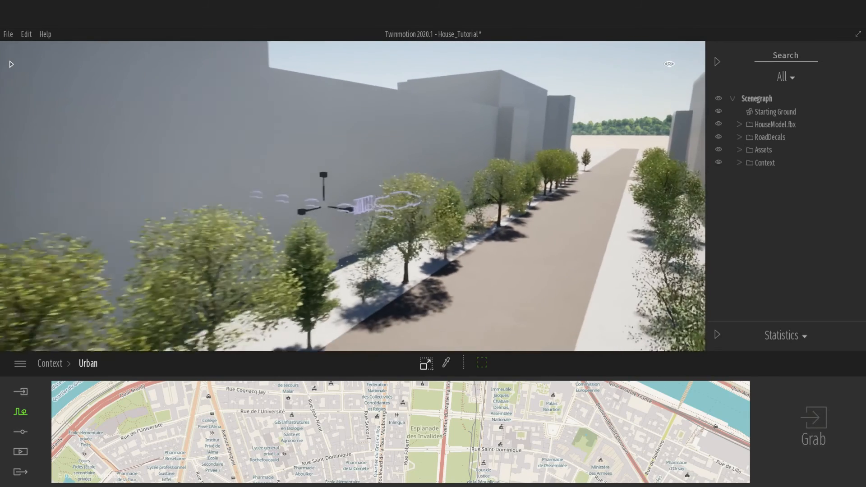
key("s")
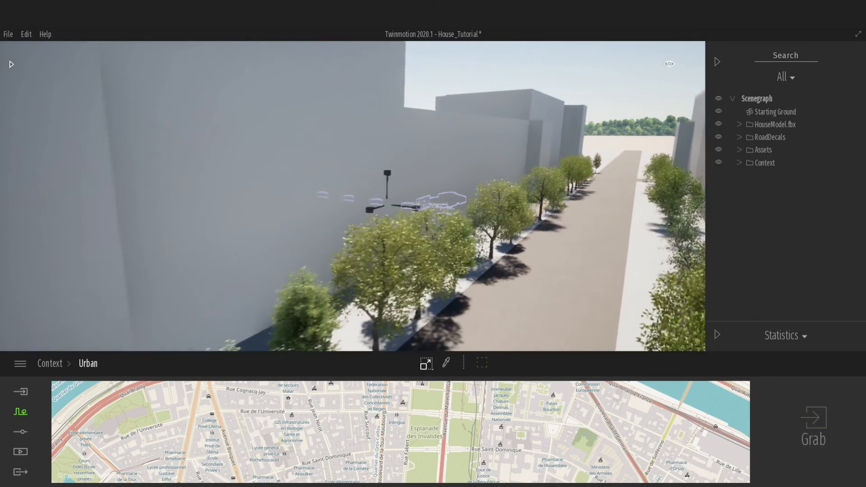
right_click_drag(449, 132, 401, 132)
key("s")
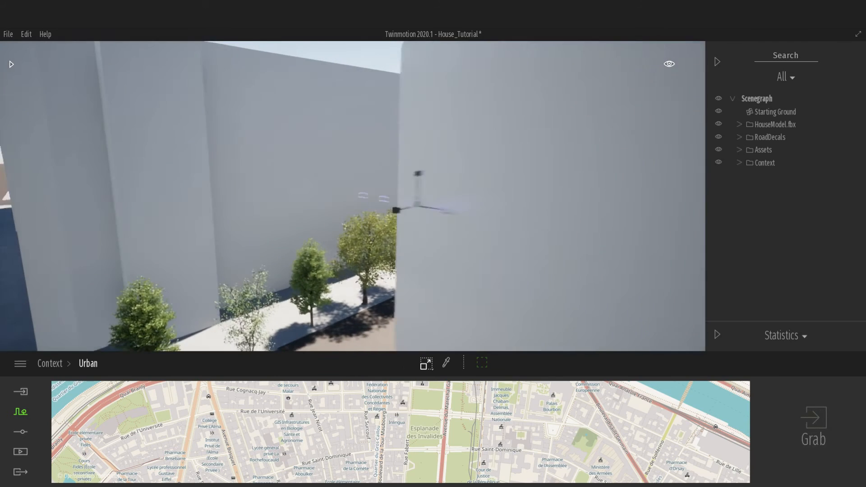
key("s")
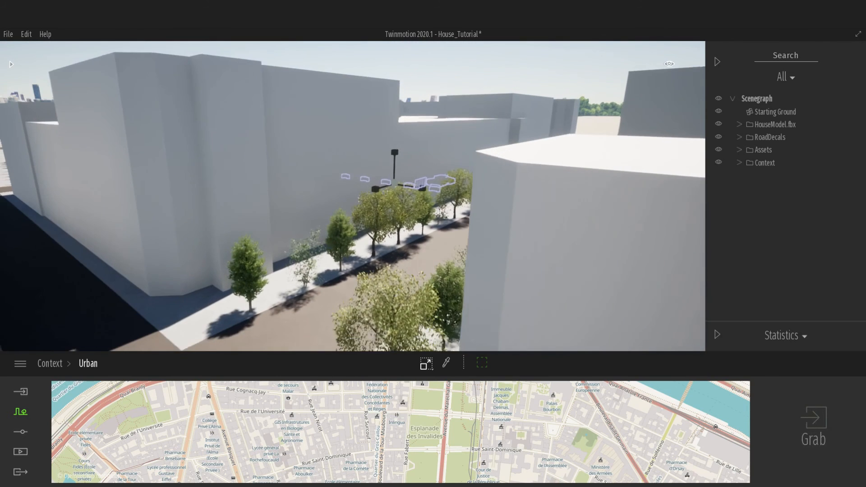
key("s")
key("a")
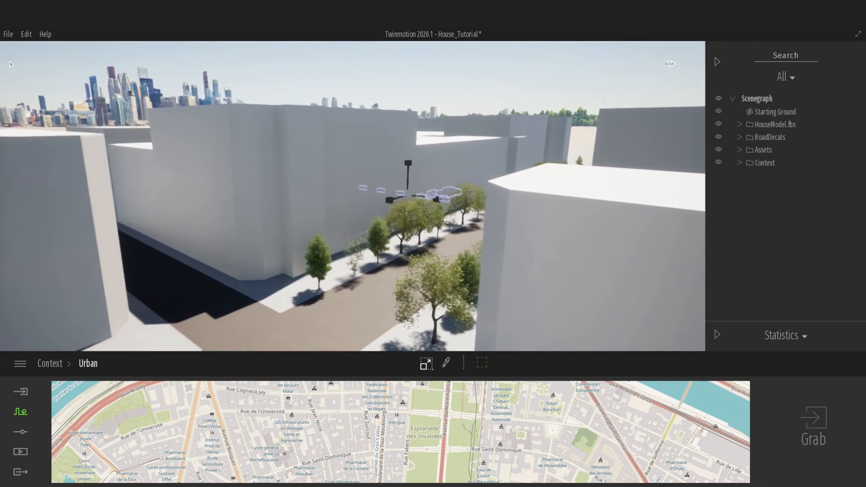
right_click_drag(401, 132, 493, 108)
key("s")
key("s")
key("a")
key("a")
key("s")
key("s")
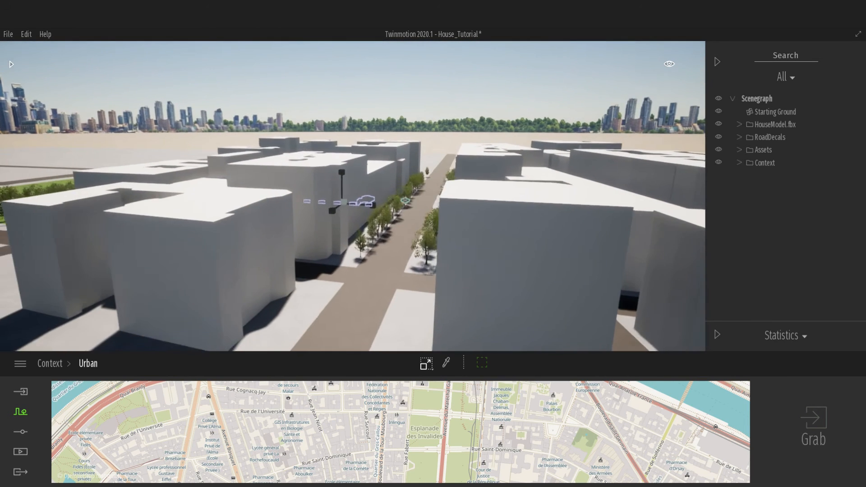
Examine the whole imported city context from a higher, more distant viewpoint above the street
key("s")
key("a")
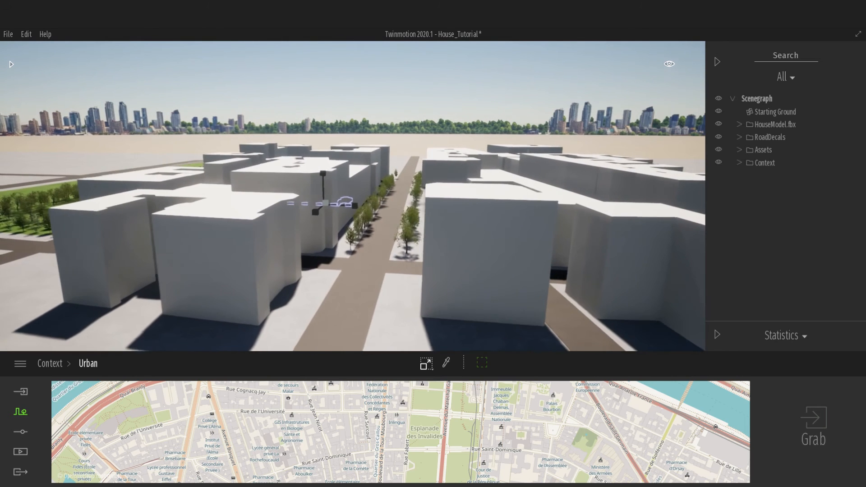
key("s")
key("e")
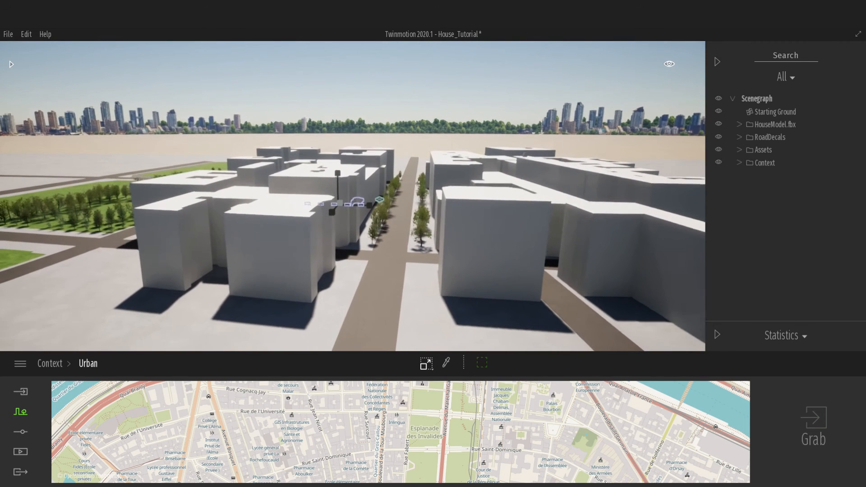
right_click_drag(352, 196, 353, 223)
key("s")
key("e")
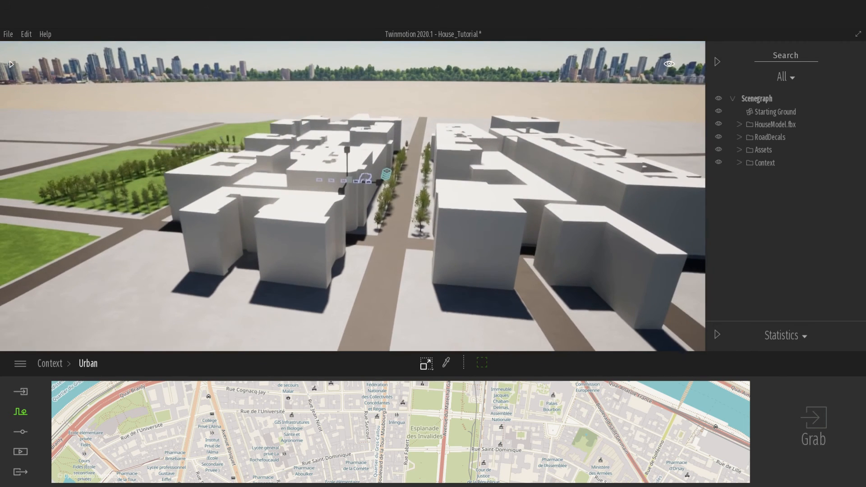
key("s")
key("e")
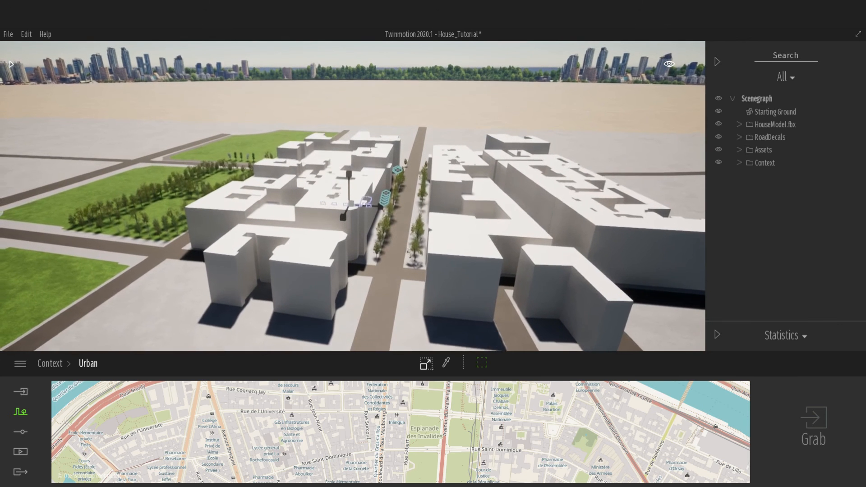
key("s")
key("e")
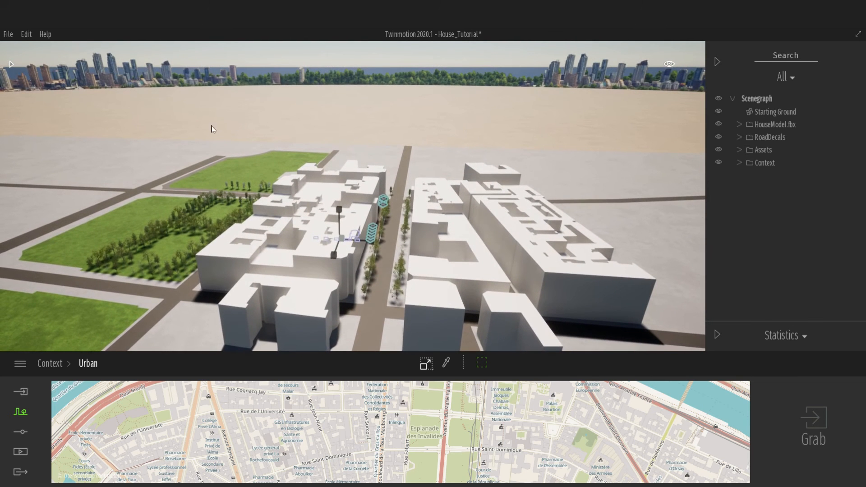
Move the whole Context folder sideways across the ground so the house stands clear beside the green areas
left_click(773, 164)
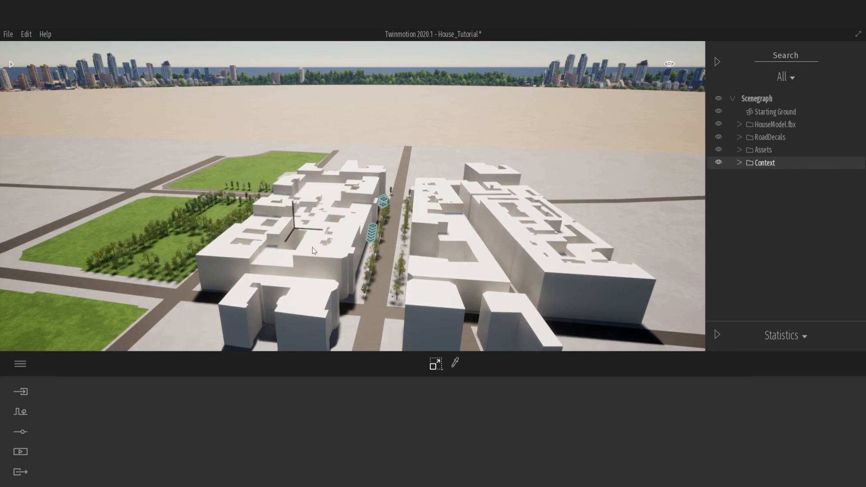
key("Tab")
key("Tab")
left_click_drag(307, 237, 615, 221)
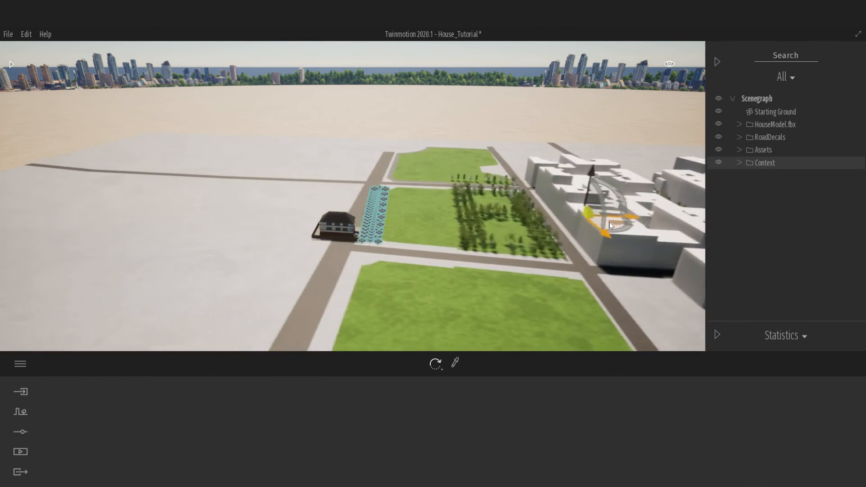
Rotate the whole Context folder about its vertical axis and reposition it so its building blocks stand beside the row of assets next to the house
left_click(377, 249)
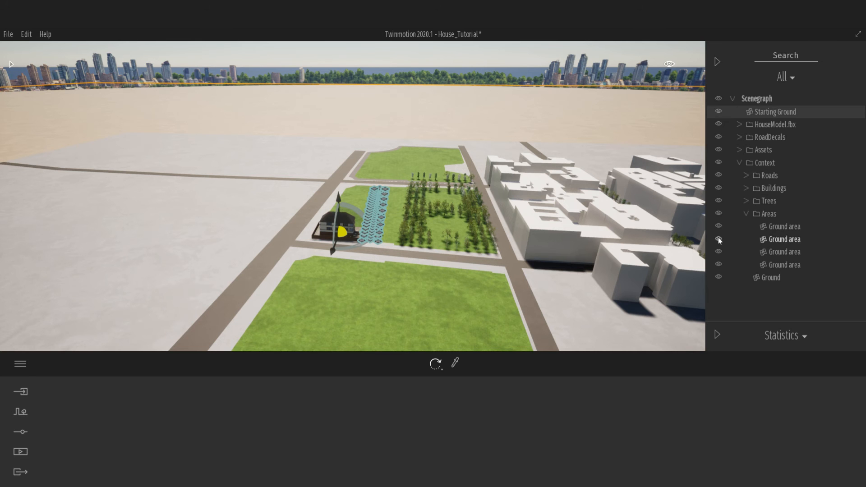
left_click(739, 164)
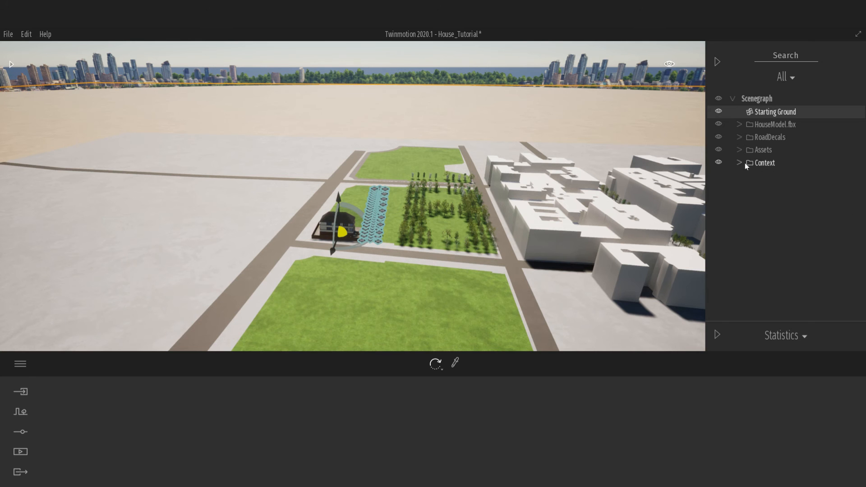
left_click(763, 163)
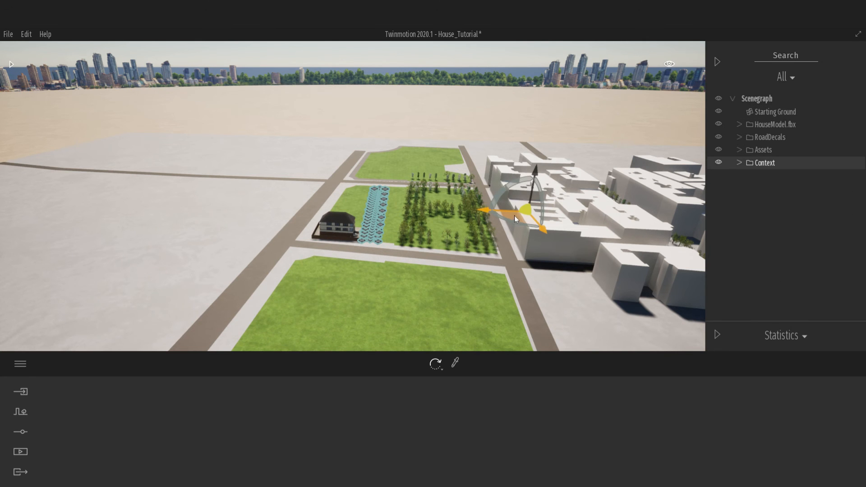
mouse_move(514, 216)
left_mouse_down()
mouse_move(445, 204)
mouse_move(423, 186)
mouse_move(392, 178)
mouse_move(185, 185)
mouse_move(141, 177)
mouse_move(107, 193)
left_mouse_up()
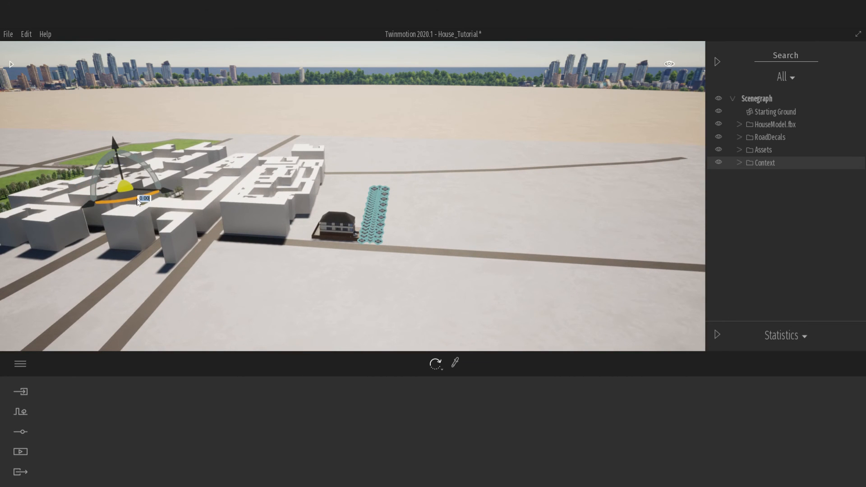
key("Return")
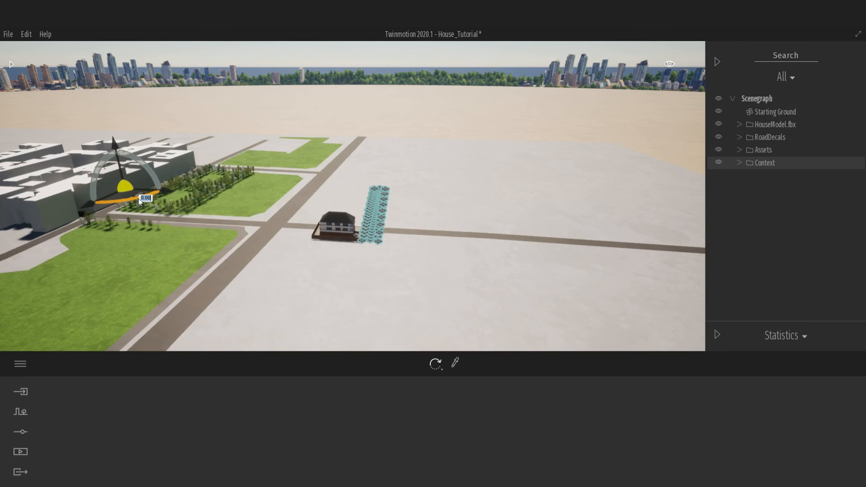
left_click_drag(123, 189, 680, 242)
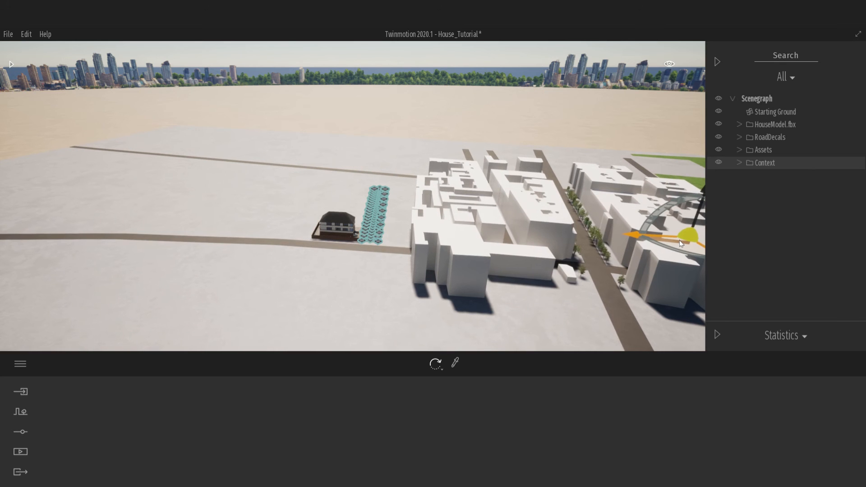
Delete seven buildings one by one from the near part of the block between the front buildings and the tree-lined road
left_click(538, 218)
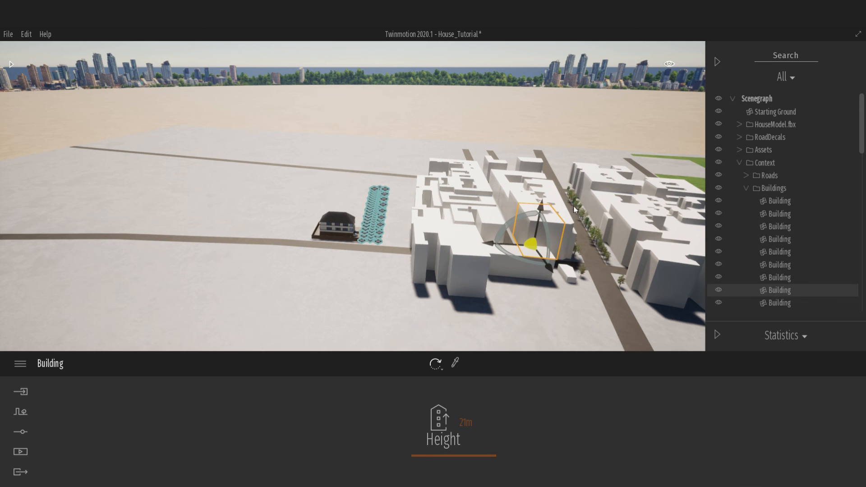
key("Delete")
left_click(562, 215)
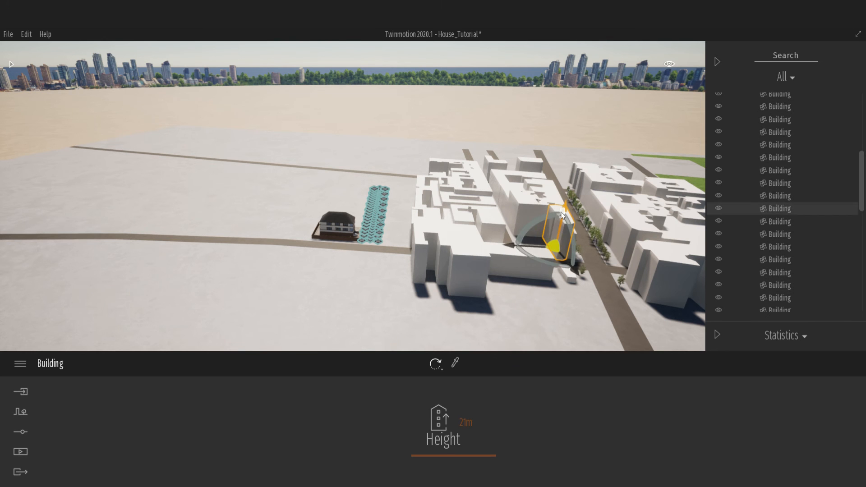
key("Delete")
left_click(549, 203)
key("Delete")
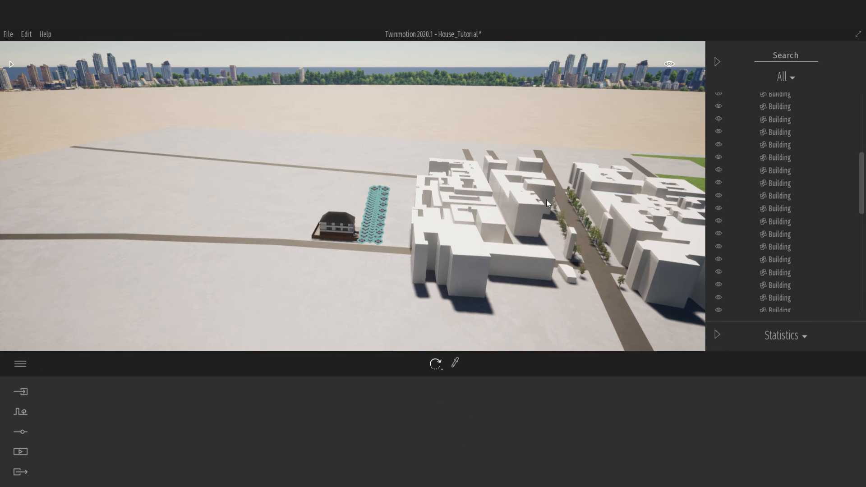
left_click(544, 196)
key("Delete")
left_click(531, 206)
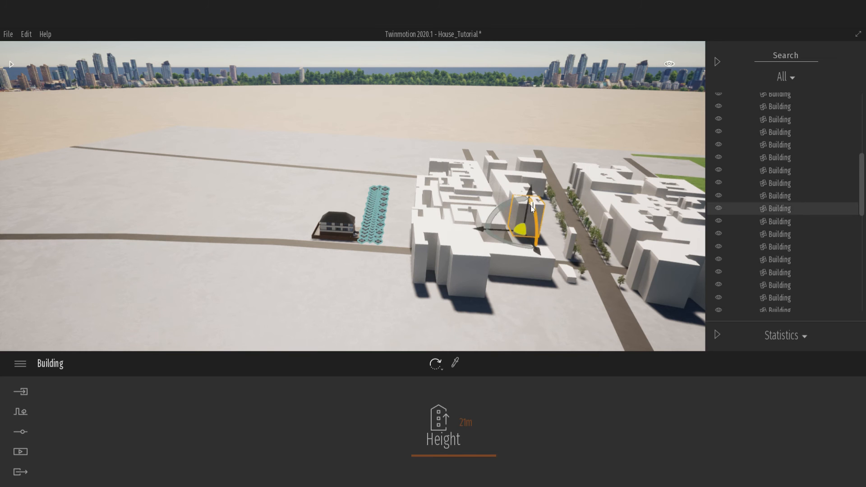
key("Delete")
left_click(507, 185)
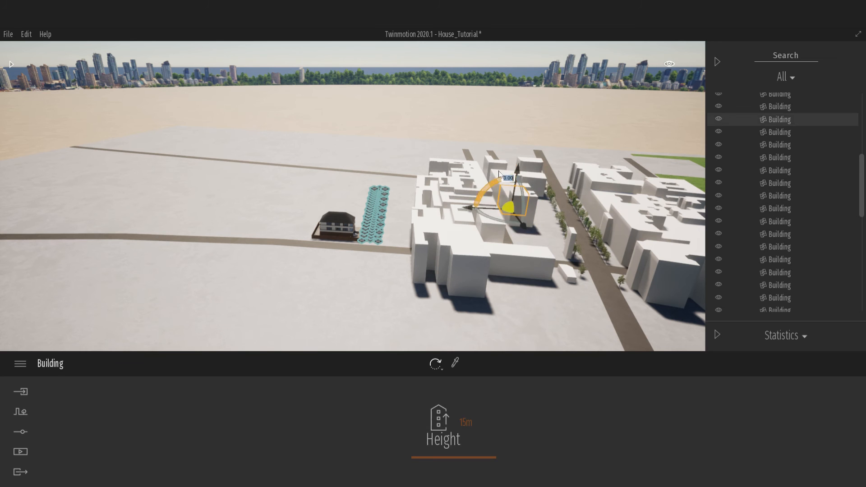
key("Delete")
left_click(517, 199)
key("Delete")
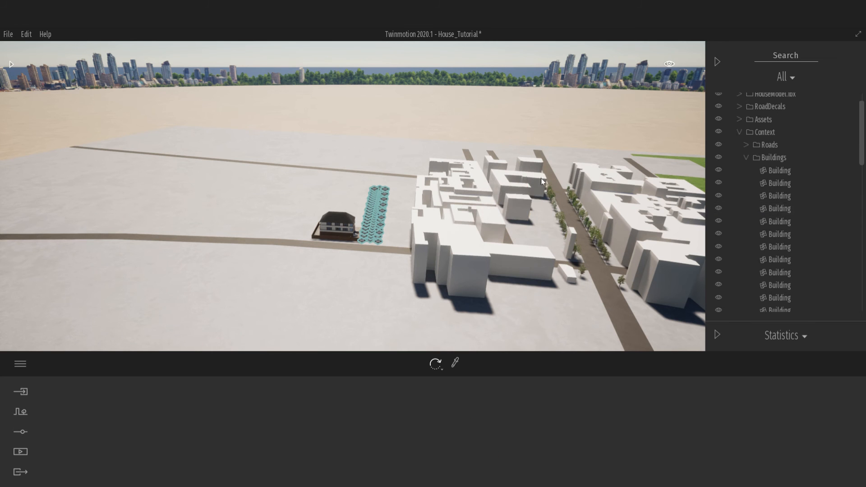
Delete the six remaining buildings at the far end of the same block beside the tree-lined road
left_click(539, 183)
key("Delete")
left_click(518, 210)
key("Delete")
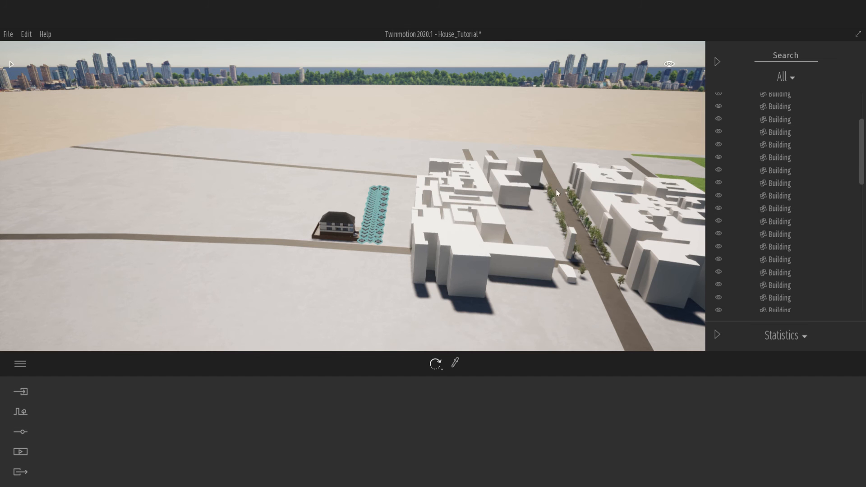
left_click(533, 169)
key("Delete")
left_click(508, 192)
key("Delete")
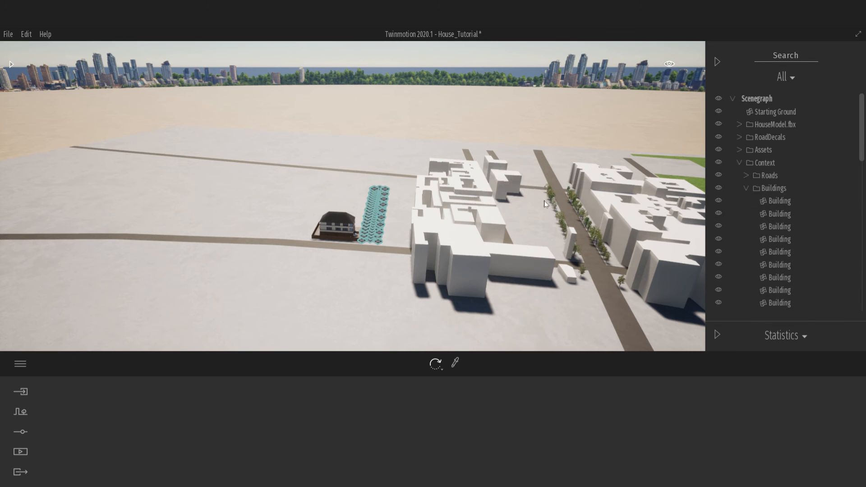
left_click(502, 173)
key("Delete")
left_click(512, 184)
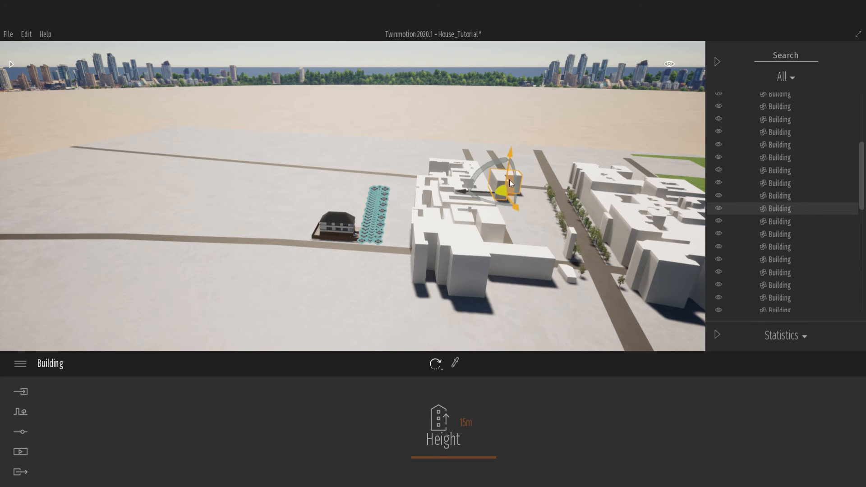
key("Delete")
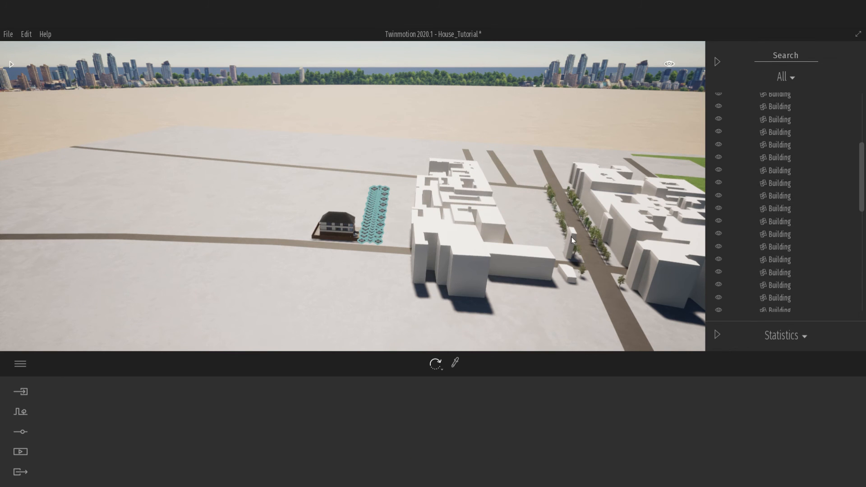
Delete the small tower and the low building left standing beside the tree-lined road
left_click(573, 240)
key("Delete")
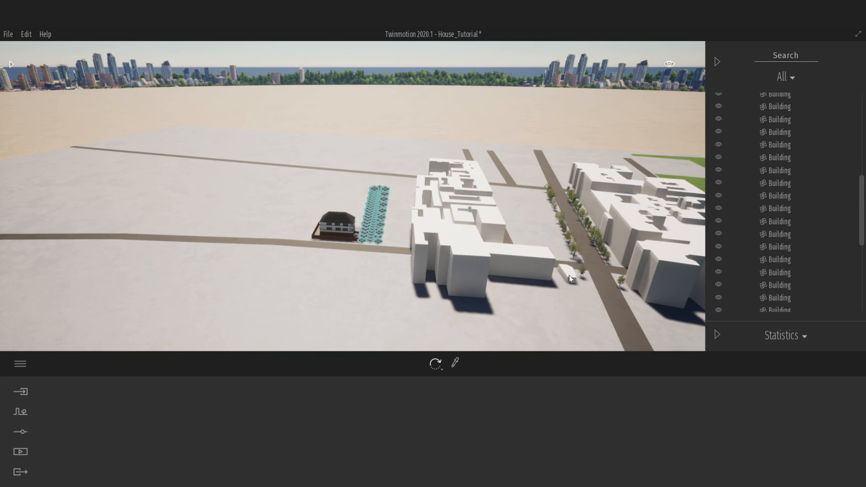
left_click(570, 274)
key("Delete")
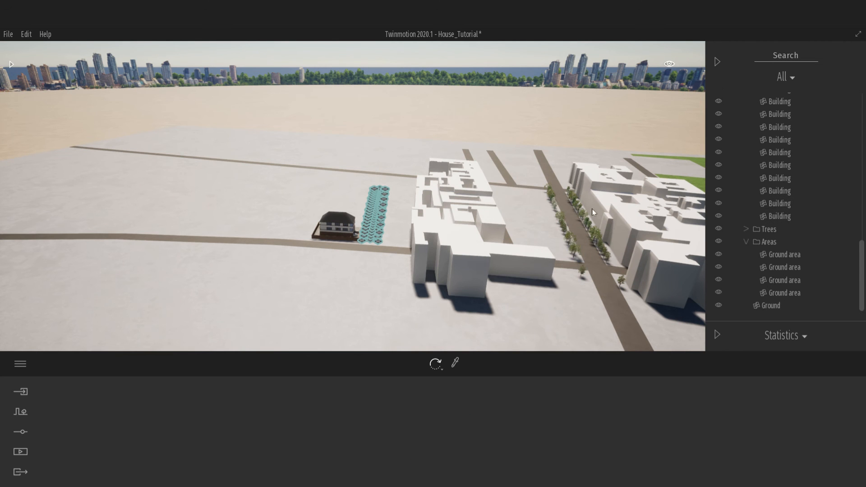
Select together the trees along the road edge of the cleared lot, from the far Holm Oak to the nearer conical trees
left_click(564, 229)
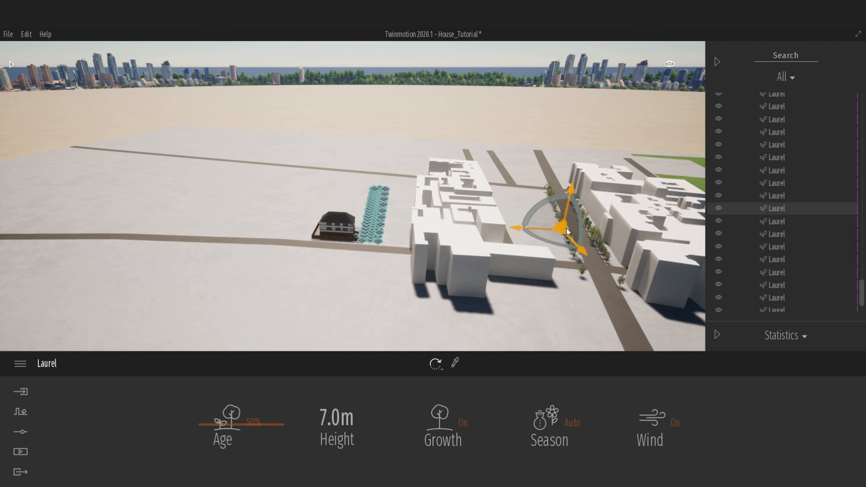
double_click(573, 223)
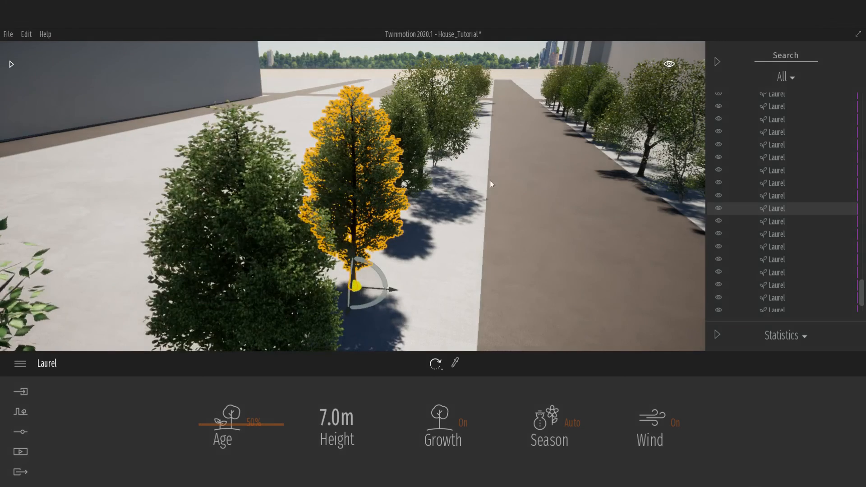
right_click_drag(505, 170, 593, 167)
right_click_drag(153, 135, 189, 134)
left_click(199, 133)
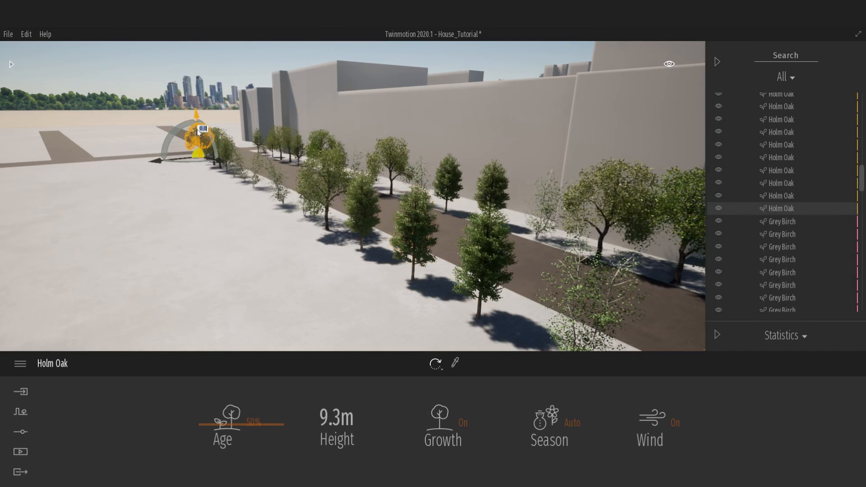
left_click(486, 240, "ctrl")
left_click(411, 221, "ctrl")
left_click(361, 199, "ctrl")
left_click(298, 163, "ctrl")
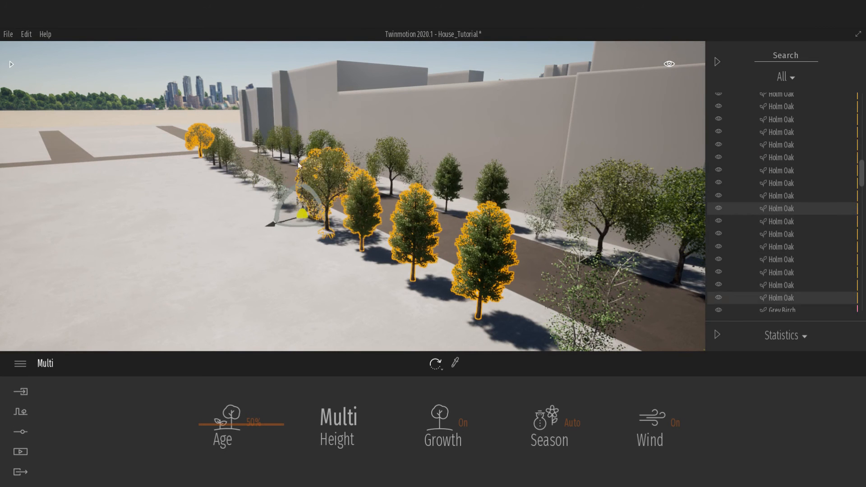
left_click(275, 177, "ctrl")
left_click(256, 167, "ctrl")
left_click(238, 163, "ctrl")
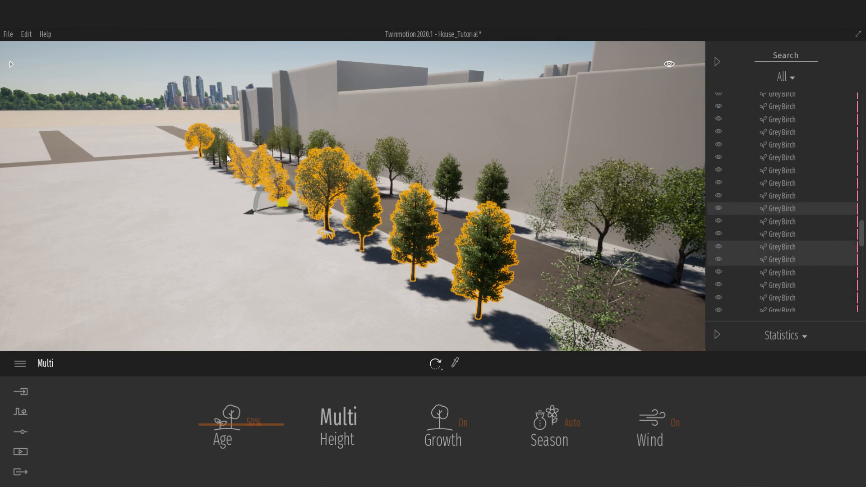
left_click(226, 155, "ctrl")
left_click(205, 154, "ctrl")
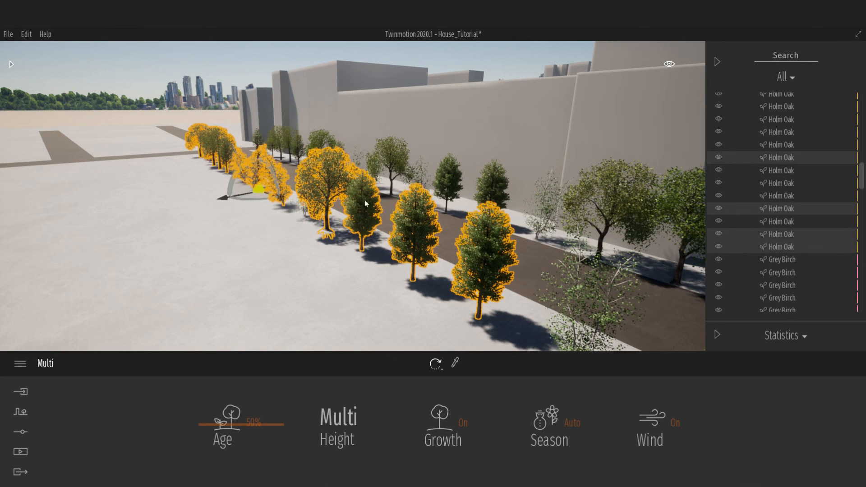
Add the remaining near-end trees of the row to the selection and move them all to the opposite edge of the cleared lot
left_click(570, 296, "ctrl")
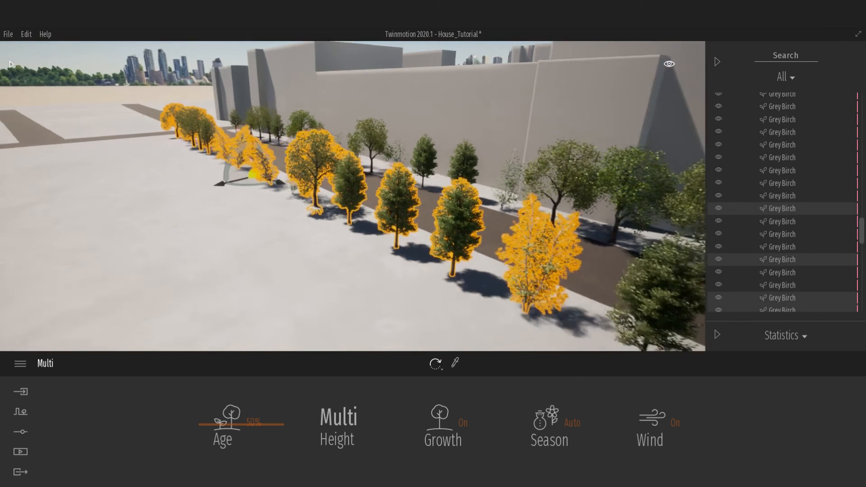
right_click_drag(289, 212, 351, 206)
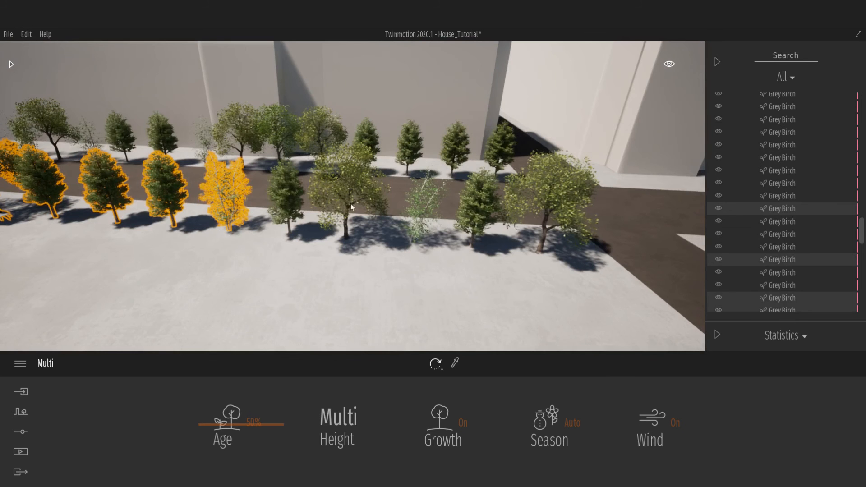
left_click(284, 195, "ctrl")
left_click(346, 191, "ctrl")
left_click(421, 199, "ctrl")
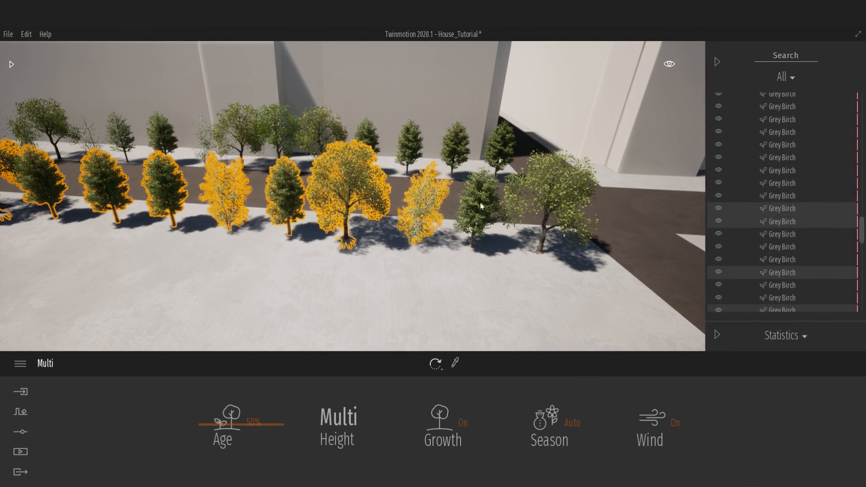
left_click(480, 203, "ctrl")
left_click(563, 210, "ctrl")
right_click_drag(563, 211, 458, 195)
left_click_drag(459, 195, 218, 233)
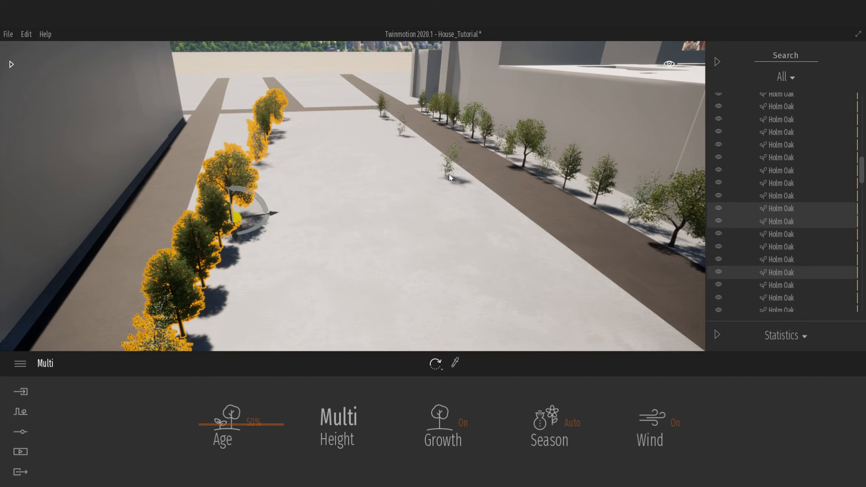
Move the three remaining trees on the road side of the cleared lot across to the tree row on its opposite edge
left_click(451, 160)
left_click(400, 128, "ctrl")
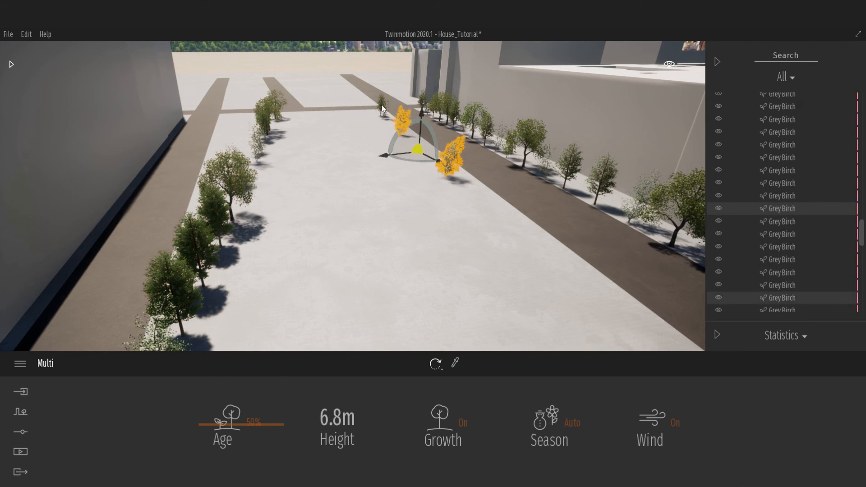
left_click_drag(392, 141, 226, 150)
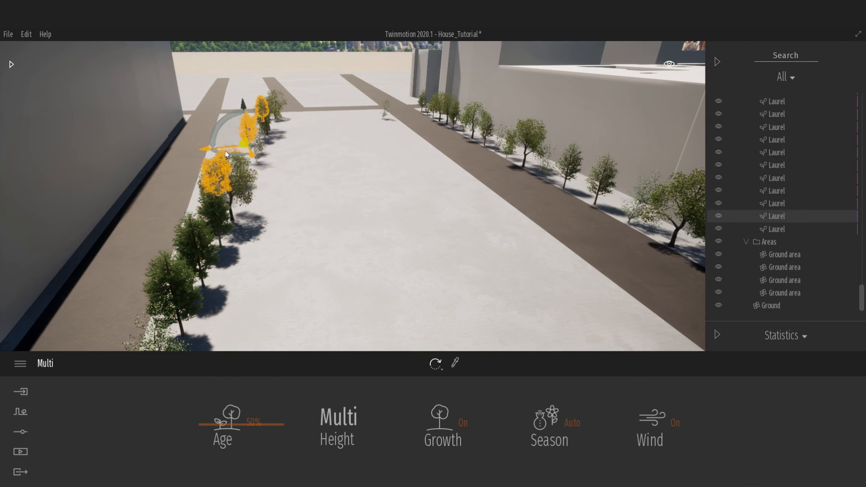
left_click(385, 110)
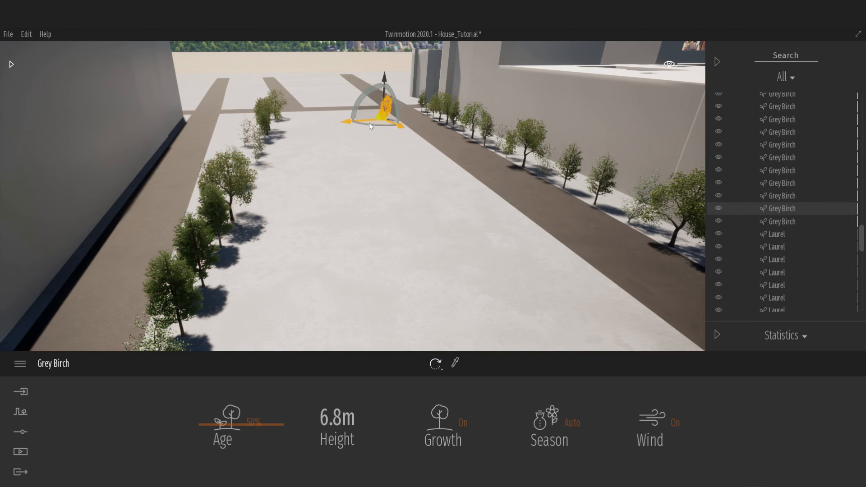
left_click_drag(375, 123, 250, 137)
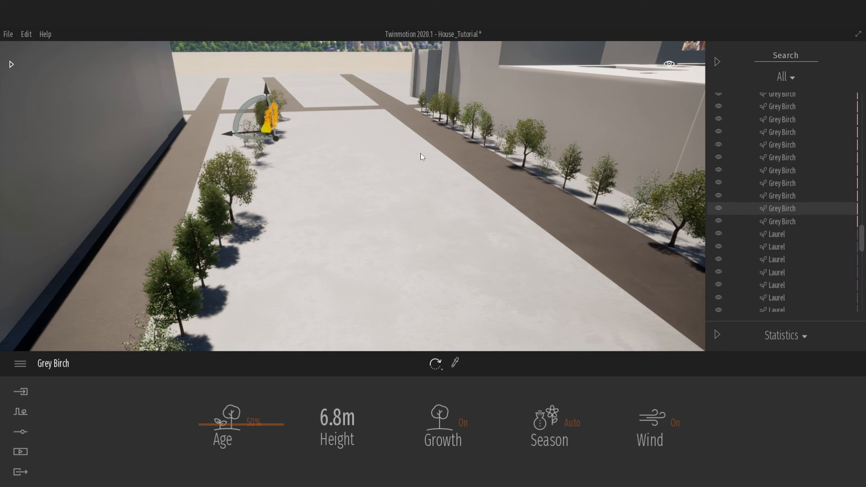
Set the navigation speed to car for travelling over the city blocks
right_click_drag(420, 154, 467, 137)
key("s")
left_click(672, 64)
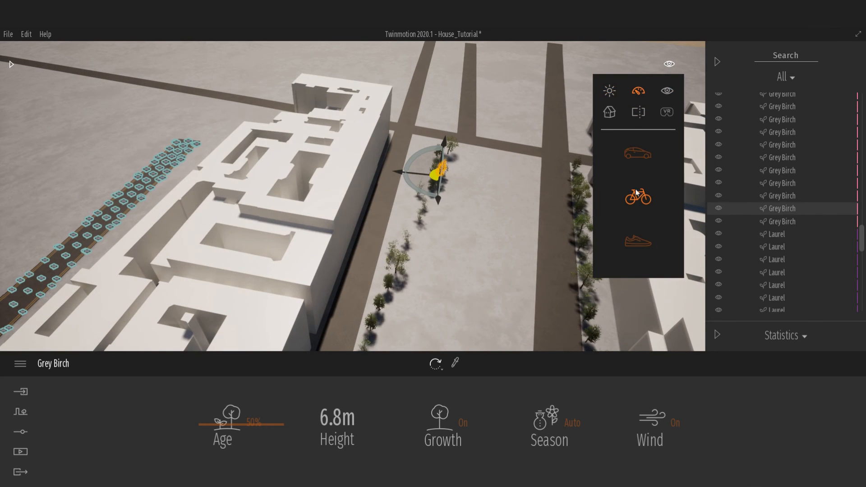
left_click(634, 159)
key("s")
mouse_move(542, 138)
right_mouse_down()
mouse_move(542, 152)
mouse_move(541, 135)
right_mouse_up()
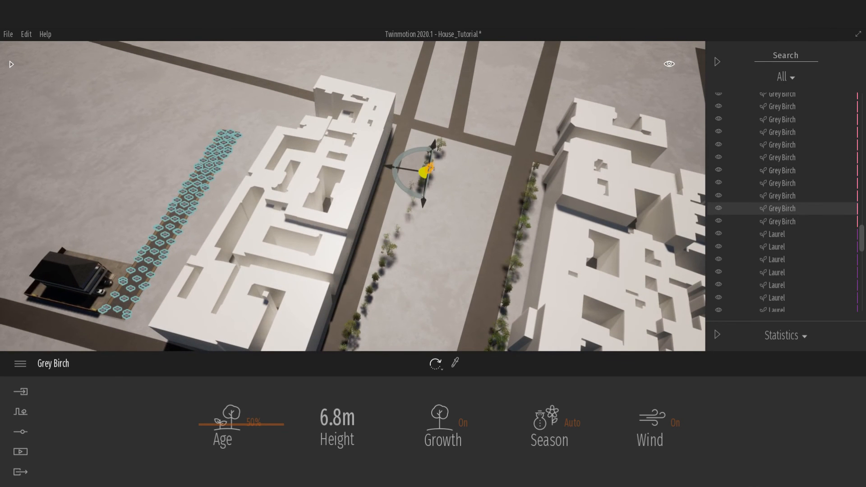
Move the whole Context group so the cleared lot sits under the house, and rotate it by about -10° to align the streets
left_click_drag(862, 239, 864, 94)
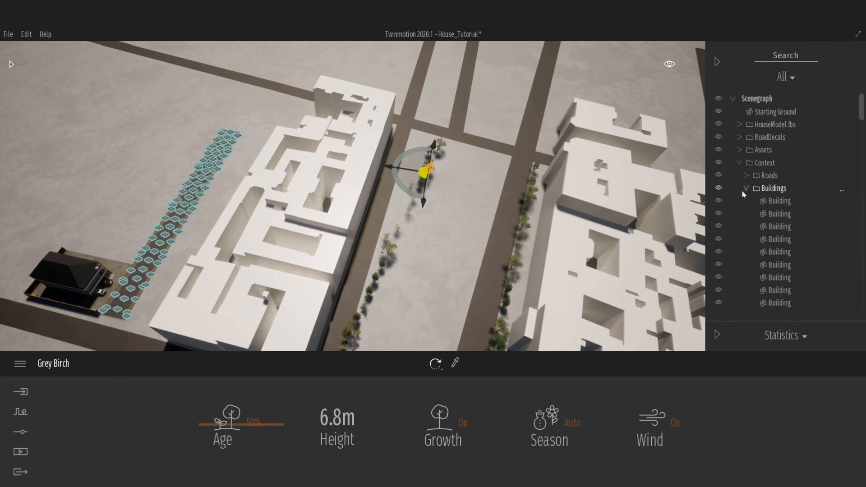
left_click(739, 162)
left_click(763, 167)
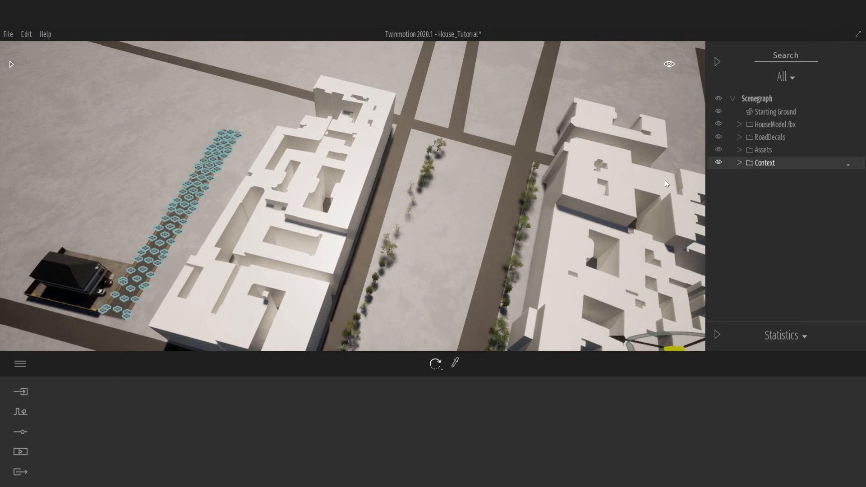
right_click_drag(453, 202, 462, 221)
left_click_drag(623, 279, 354, 224)
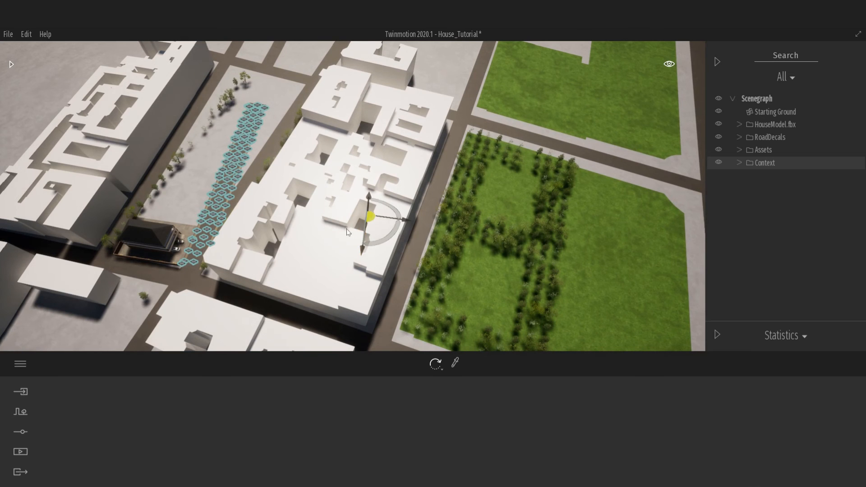
left_click_drag(385, 238, 390, 233)
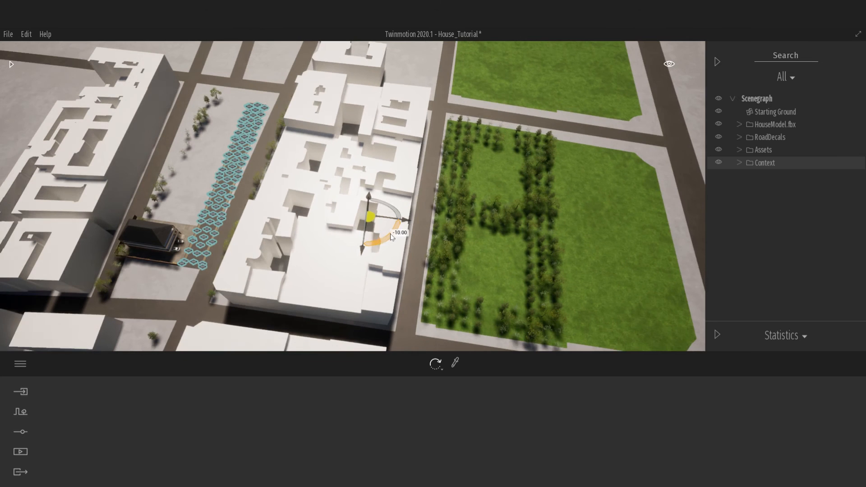
middle_click_drag(383, 234, 370, 205)
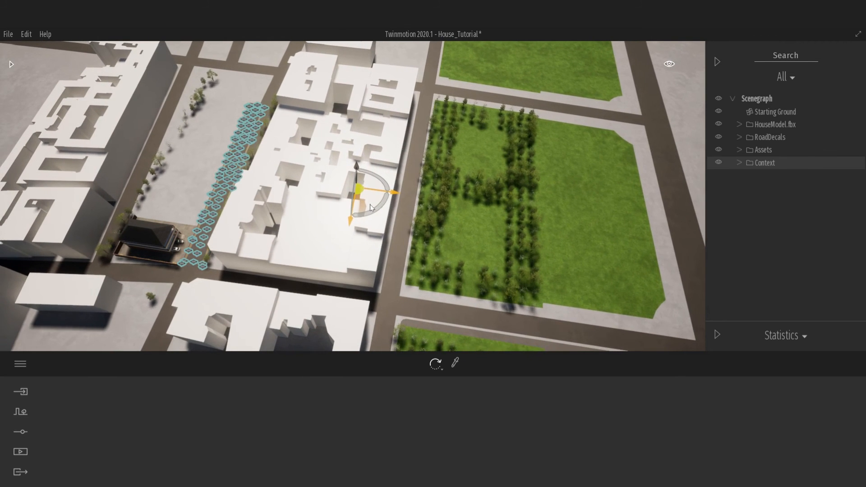
Delete the imported Boulevard de la Tour Maubourg surface that overlaps the marked road in front of the house
right_click_drag(369, 205, 226, 118)
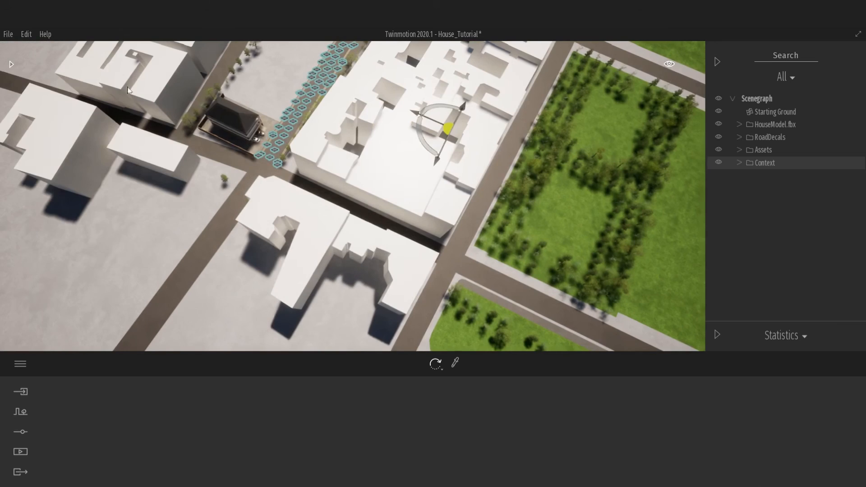
left_click(227, 118)
double_click(227, 117)
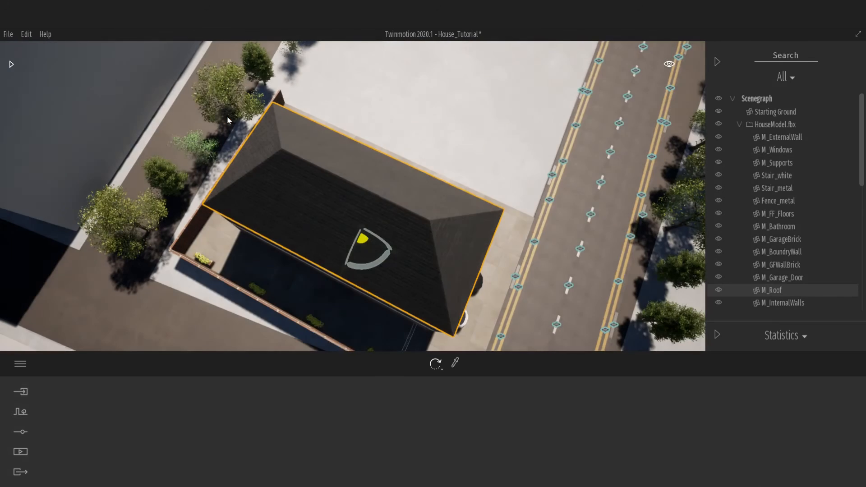
right_click_drag(450, 213, 469, 217)
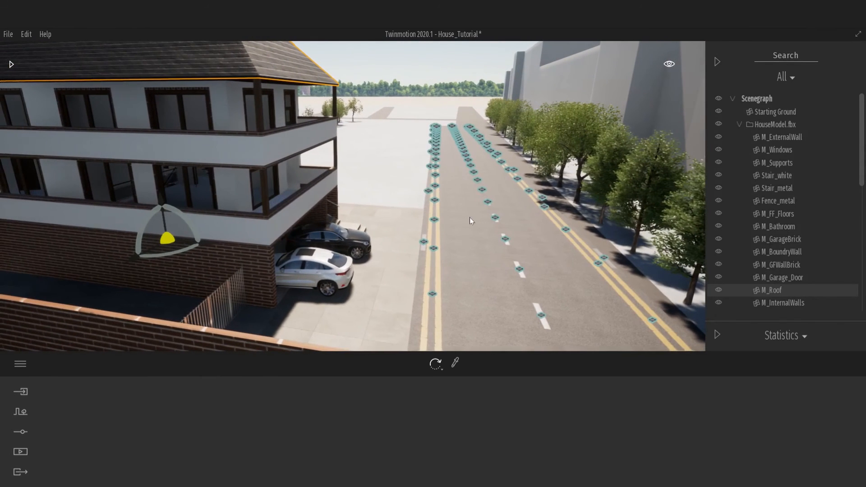
left_click(489, 177)
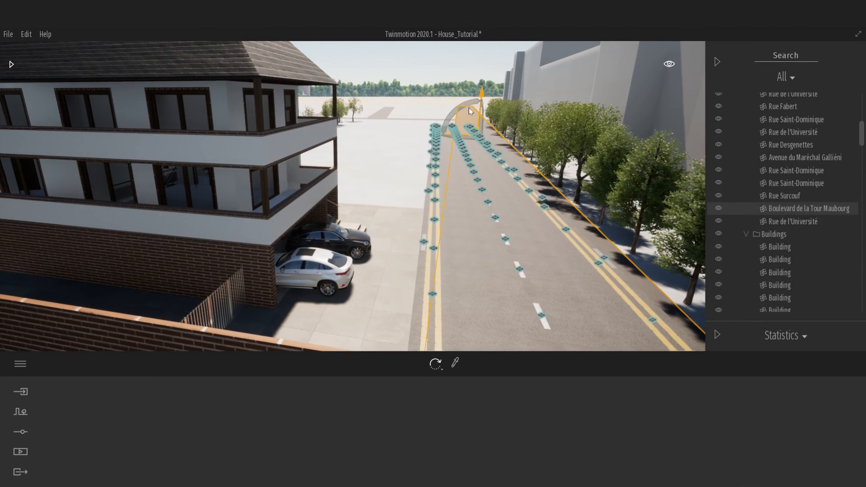
key("Delete")
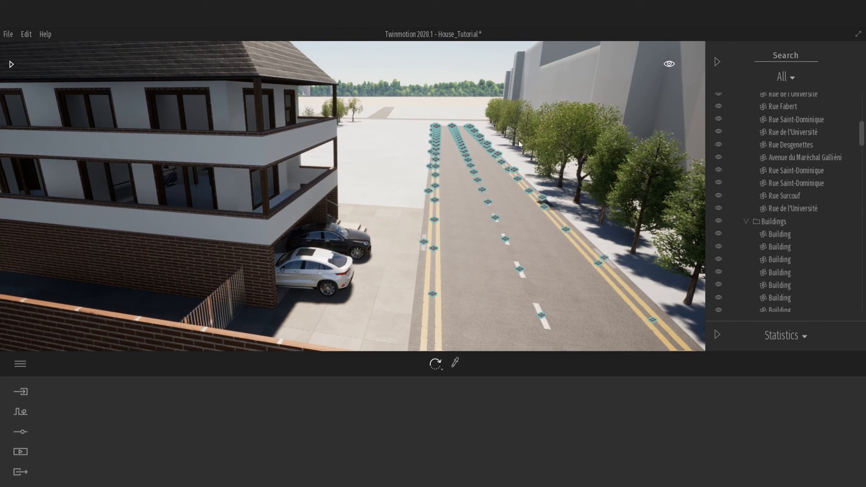
Select the Holm Oaks and Laurels along the pavement across the road from the house and delete them together
left_click(489, 103)
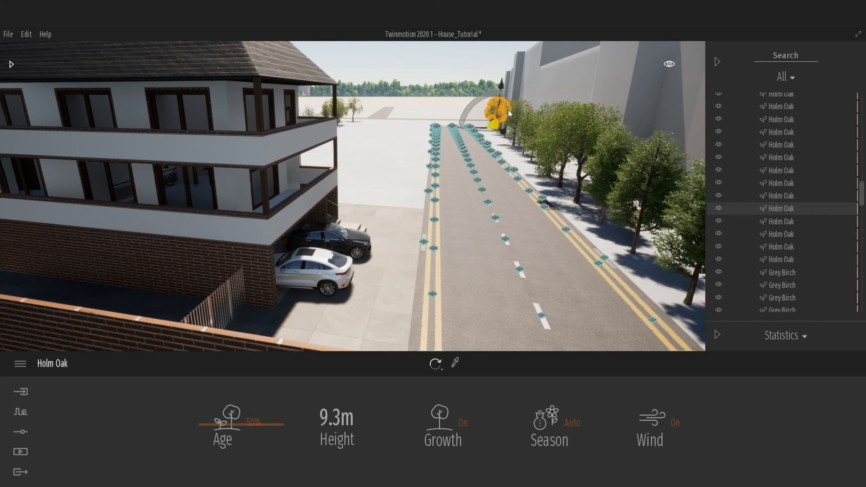
left_click(512, 109, "ctrl")
left_click(557, 124, "ctrl")
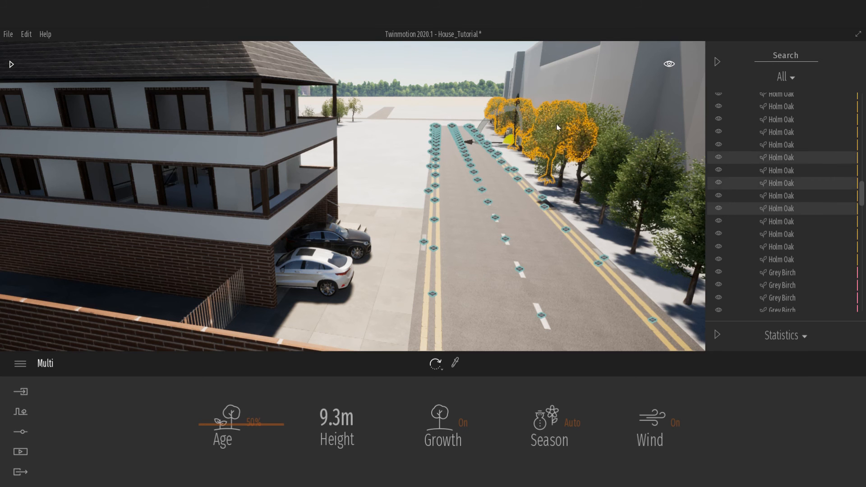
left_click(610, 158, "ctrl")
left_click(647, 175, "ctrl")
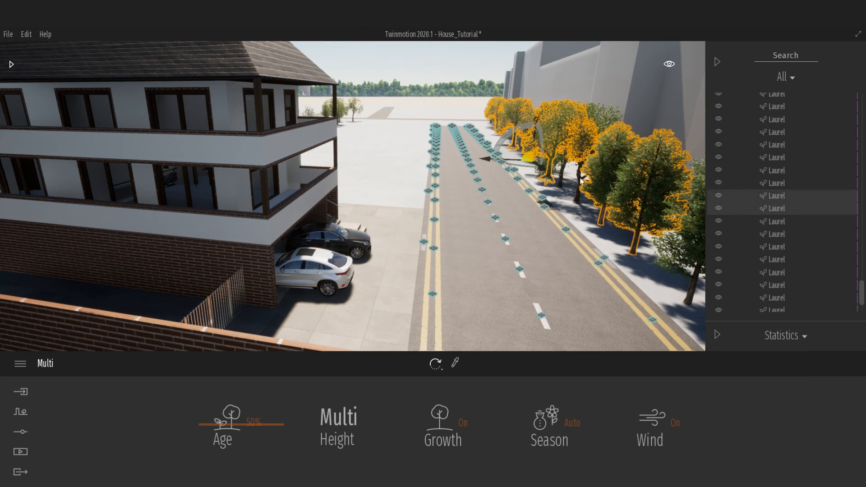
left_click(578, 177, "ctrl")
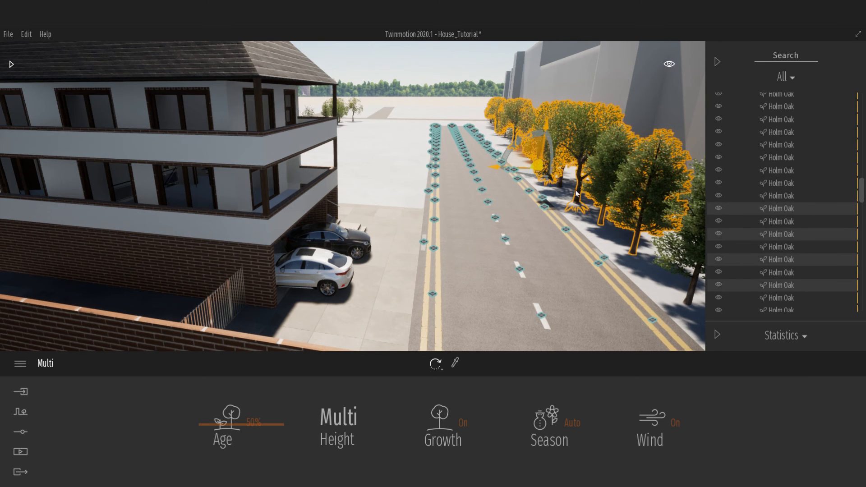
key("Delete")
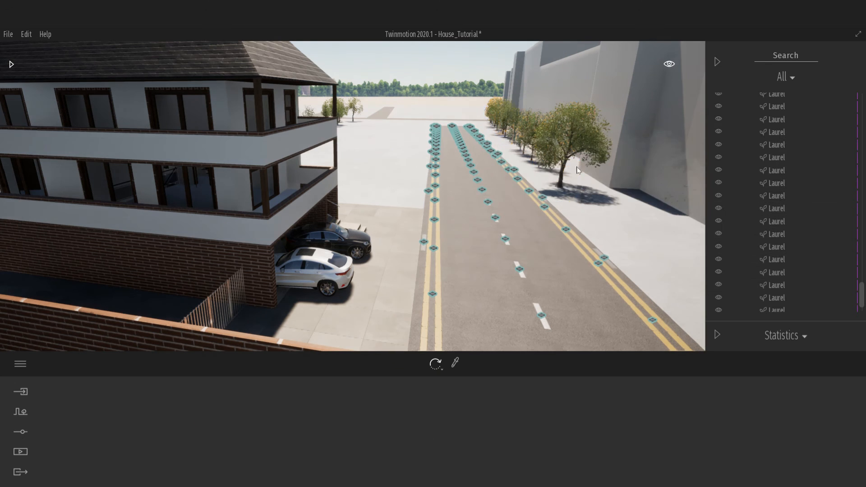
Delete the large nearest tree and two farther trees still crowding the row across the road from the house
left_click(562, 137)
key("Delete")
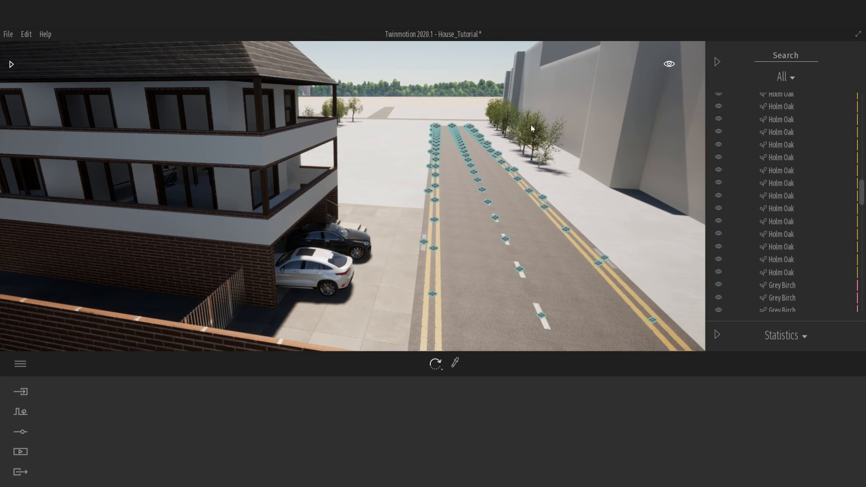
left_click(500, 112)
key("Delete")
left_click(508, 120)
key("Delete")
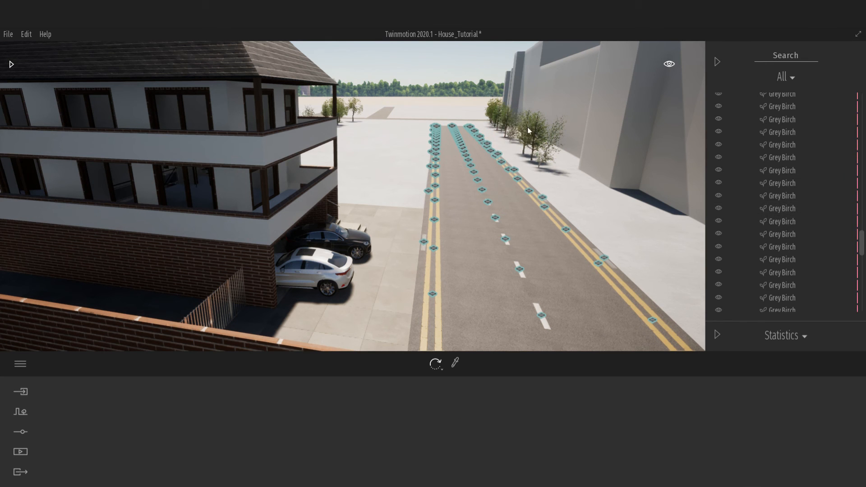
Delete four Laurels one by one from the thinned row along the pavement across the road
left_click(526, 125)
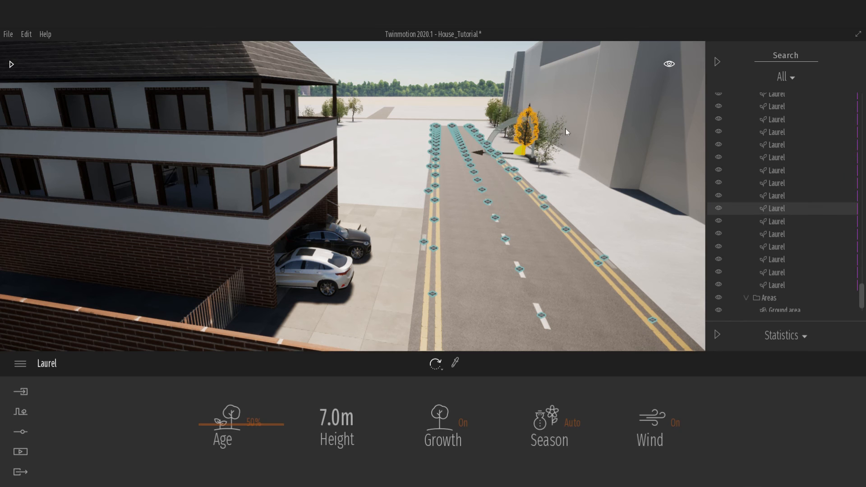
key("Delete")
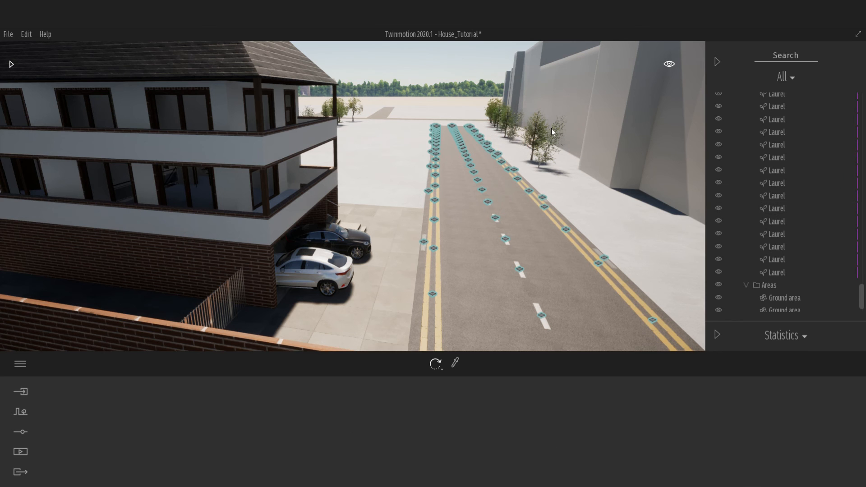
left_click(506, 119)
key("Delete")
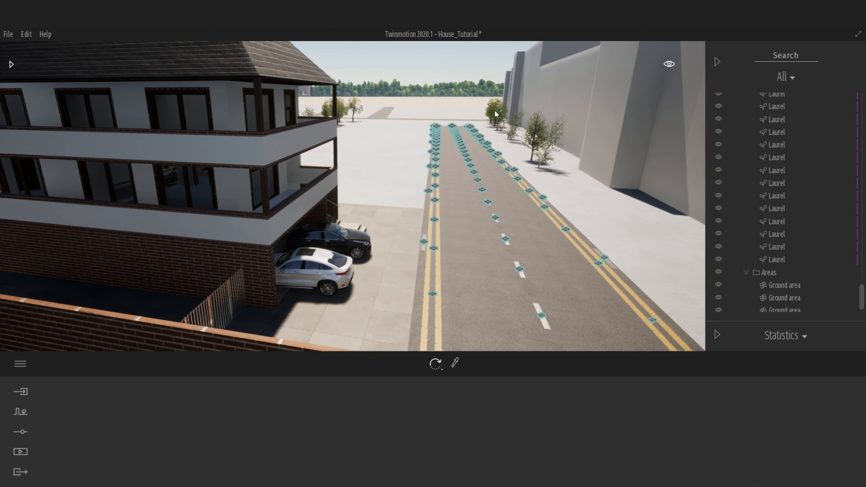
left_click(495, 110)
key("Delete")
left_click(535, 124)
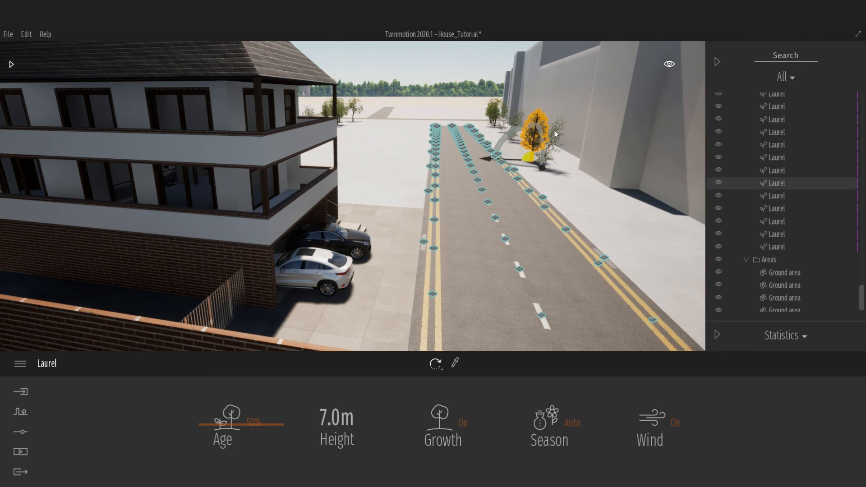
key("Delete")
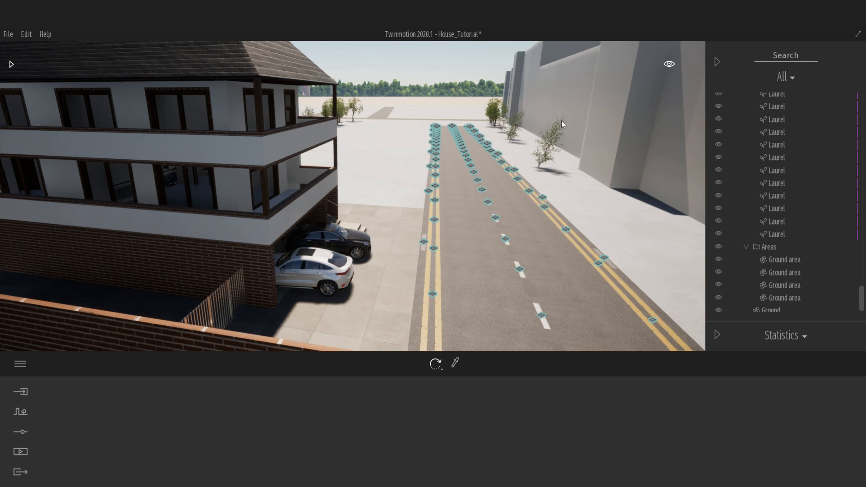
Delete the nearest Grey Birch across the road and another one near the far end of the row
left_click(544, 167)
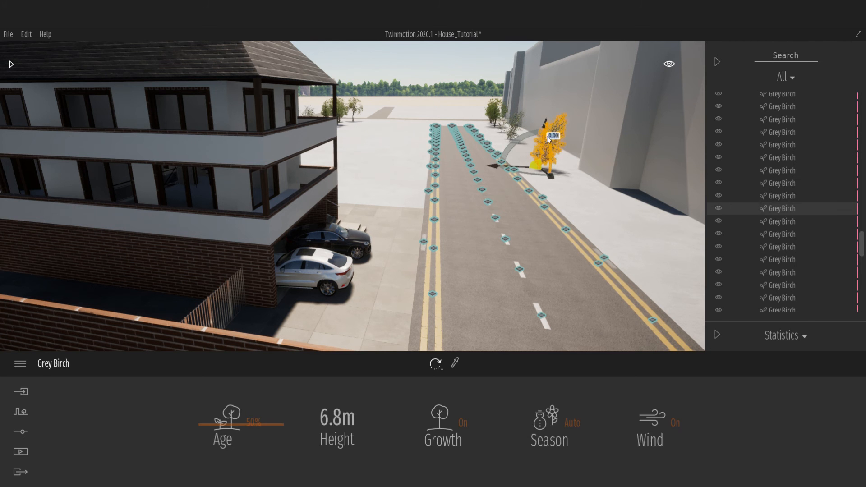
key("Delete")
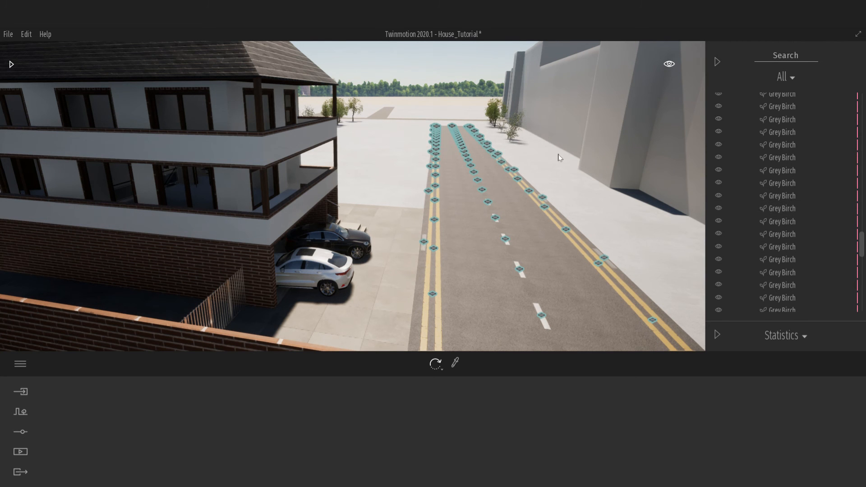
left_click(511, 120)
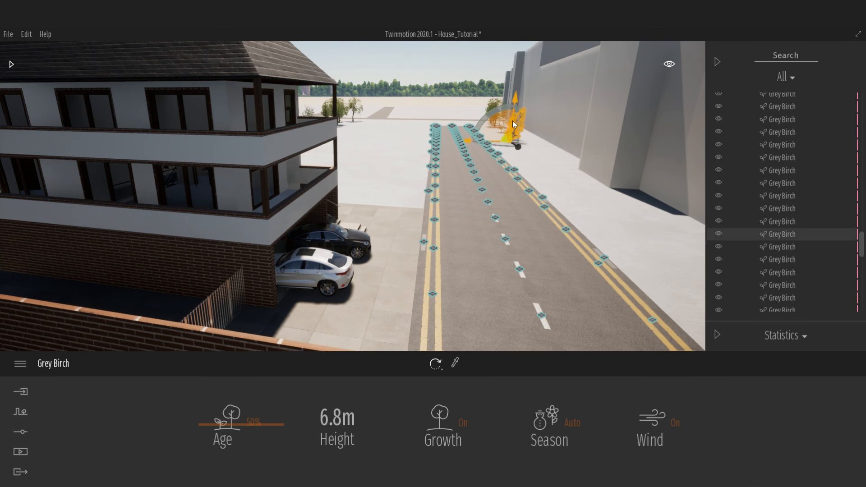
key("Delete")
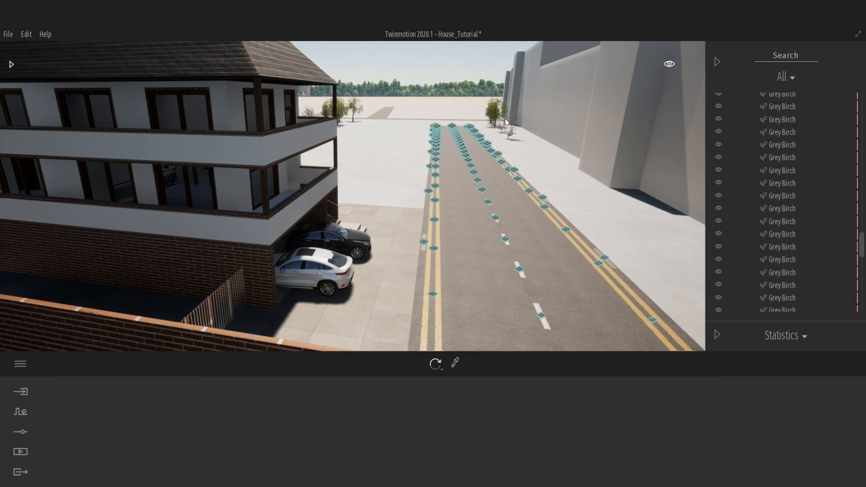
Check which trees along the road the Grey Birch, Laurel and Holm Oak entries in the scene hierarchy belong to
left_click(765, 185)
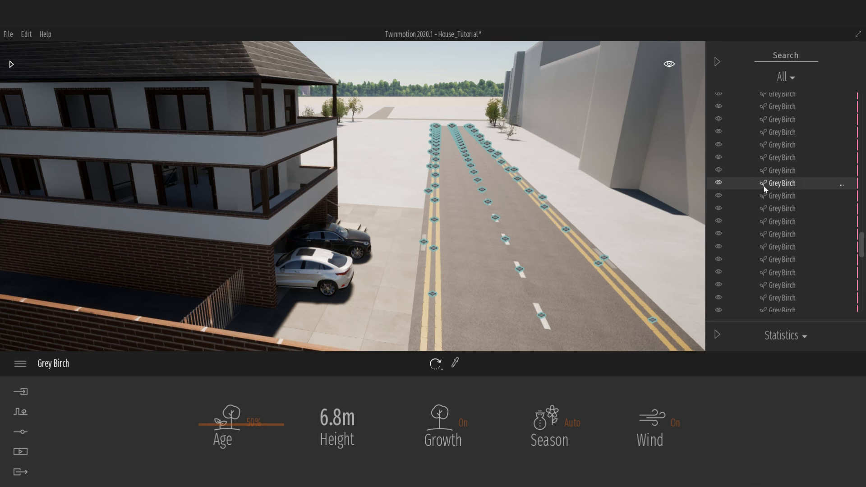
left_click(775, 151)
left_click_drag(862, 239, 862, 272)
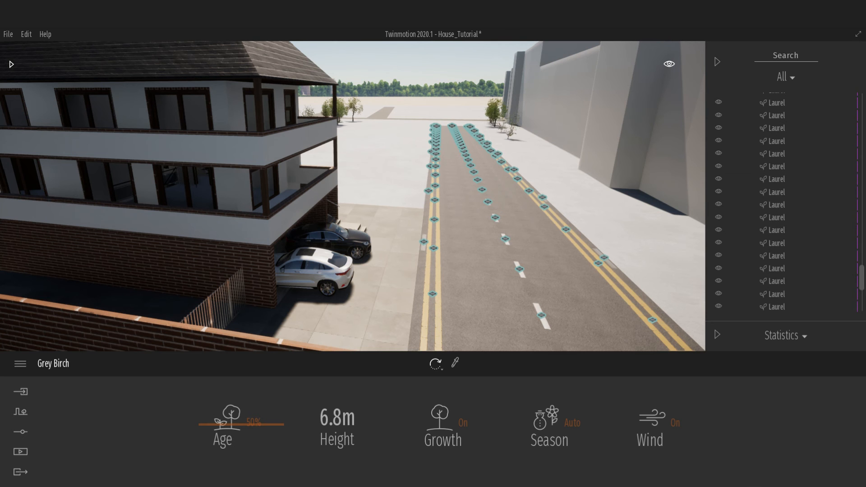
left_click(790, 239)
scroll(799, 238, "up", 2)
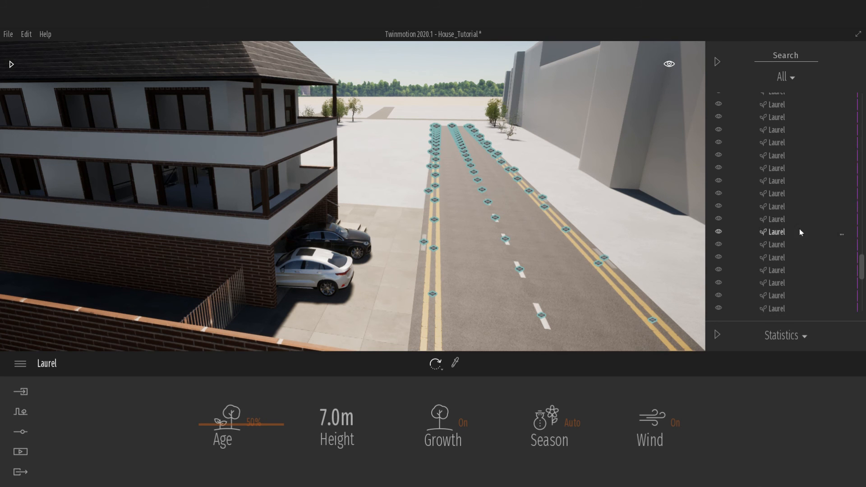
left_click(493, 113)
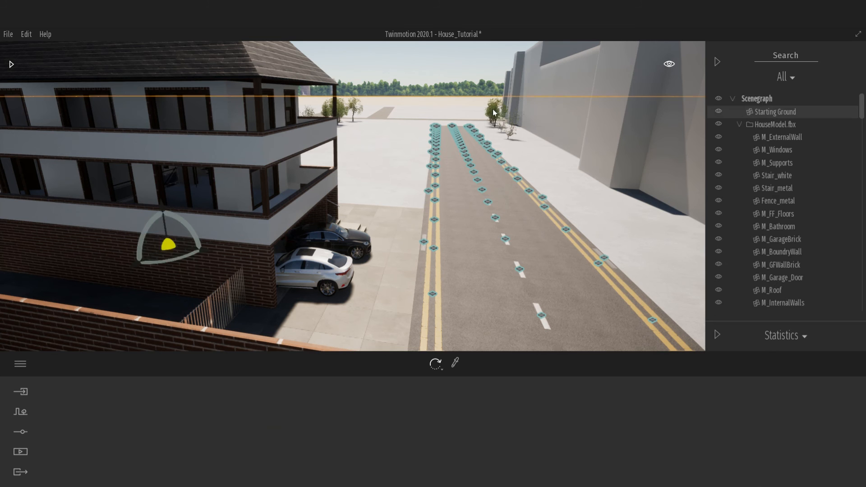
left_click(493, 109)
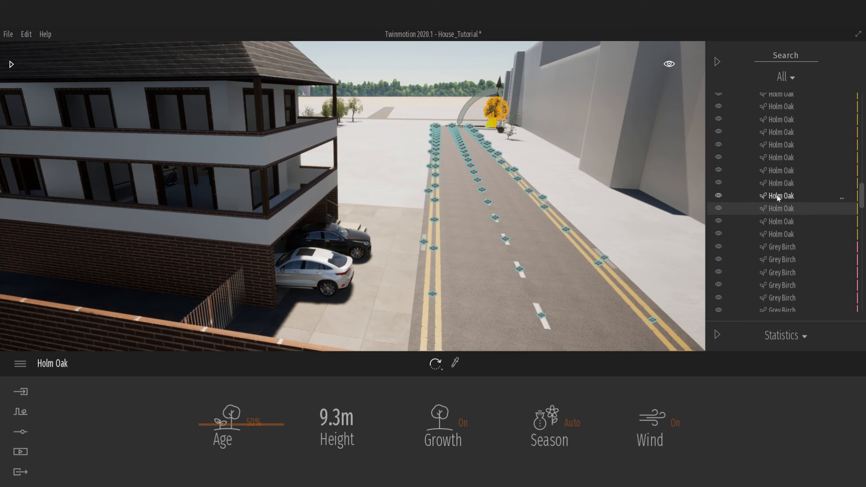
left_click(777, 221, "ctrl")
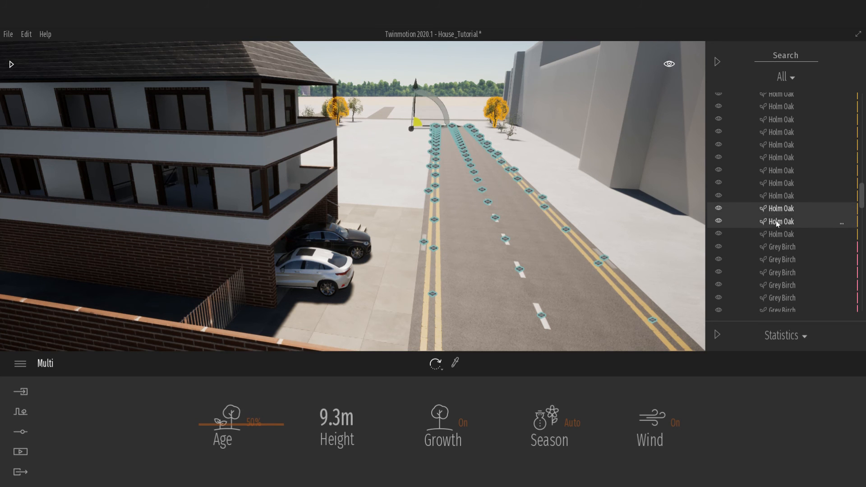
left_click(776, 231)
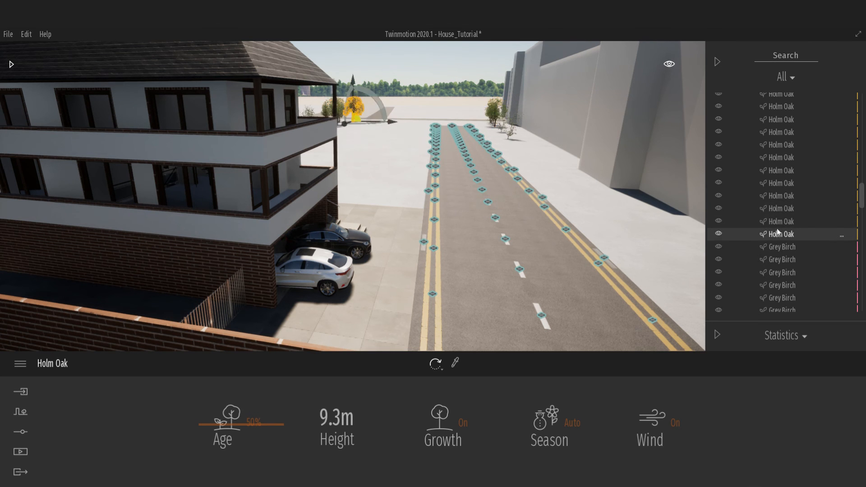
Delete the Holm Oak, a Grey Birch and two more trees clustered at the far end of the pavement across the road
left_click(775, 208)
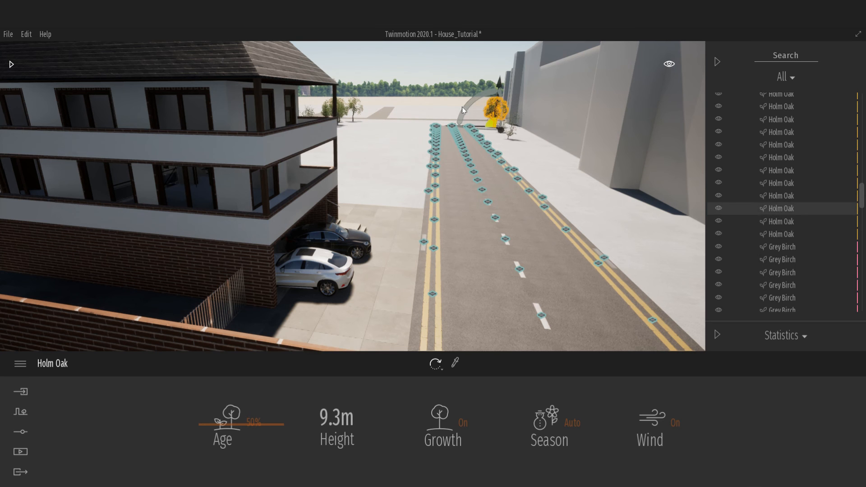
key("Delete")
left_click(498, 110)
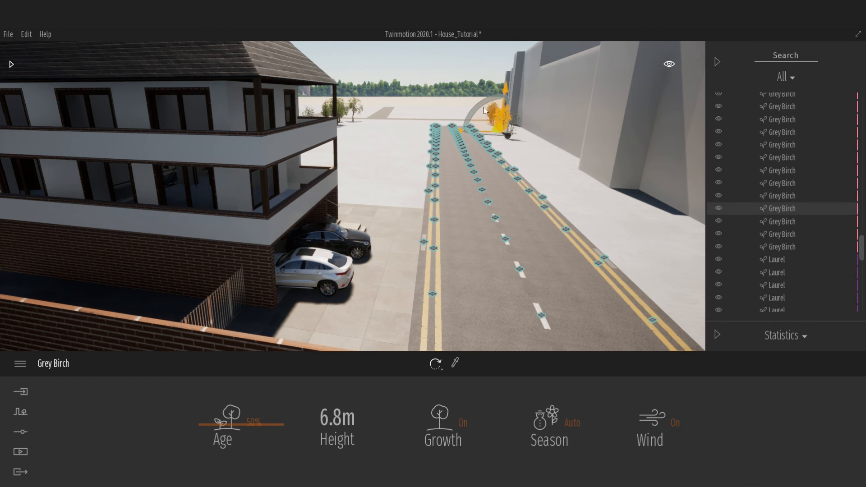
key("Delete")
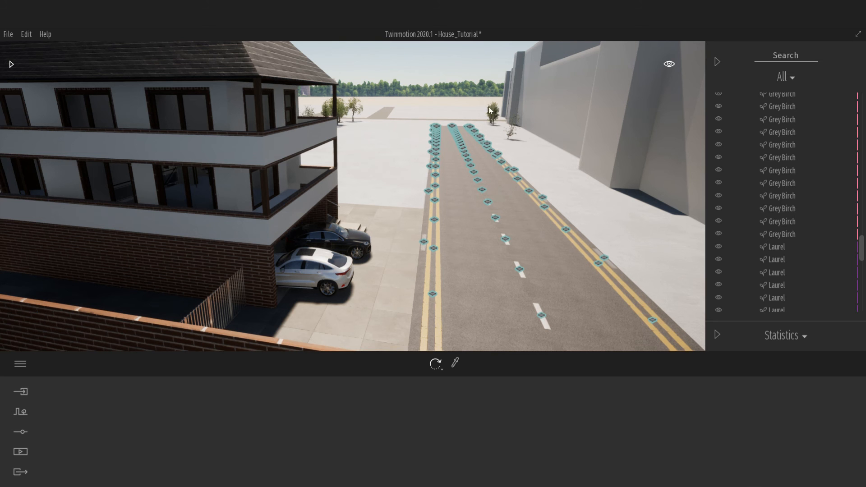
left_click(495, 121)
key("Delete")
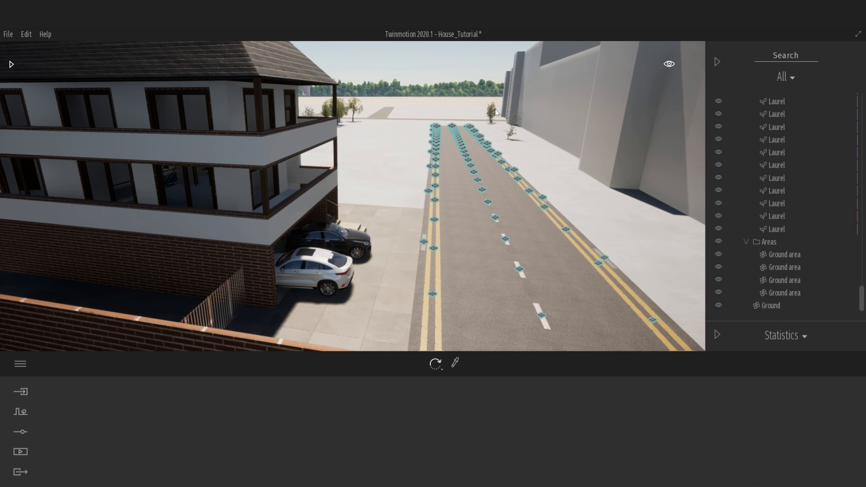
left_click(496, 112)
key("Delete")
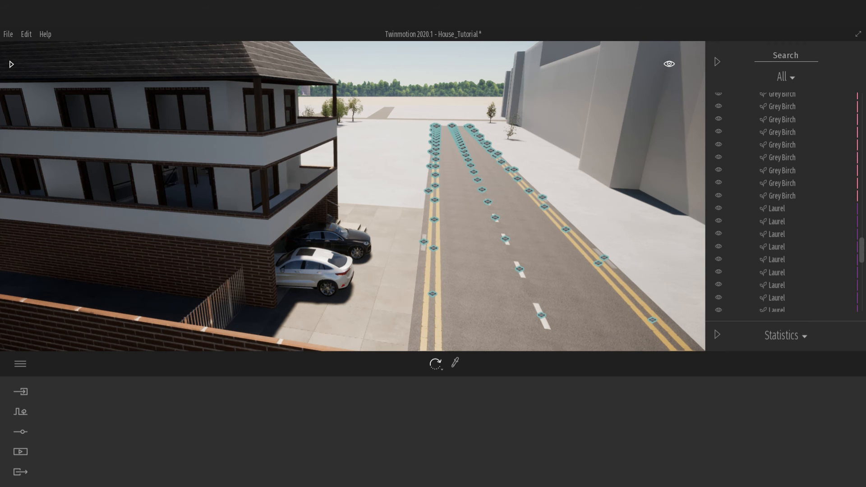
Collapse the HouseModel.fbx, Roads and Context folders in the scene hierarchy
left_click_drag(861, 252, 856, 88)
left_click(740, 124)
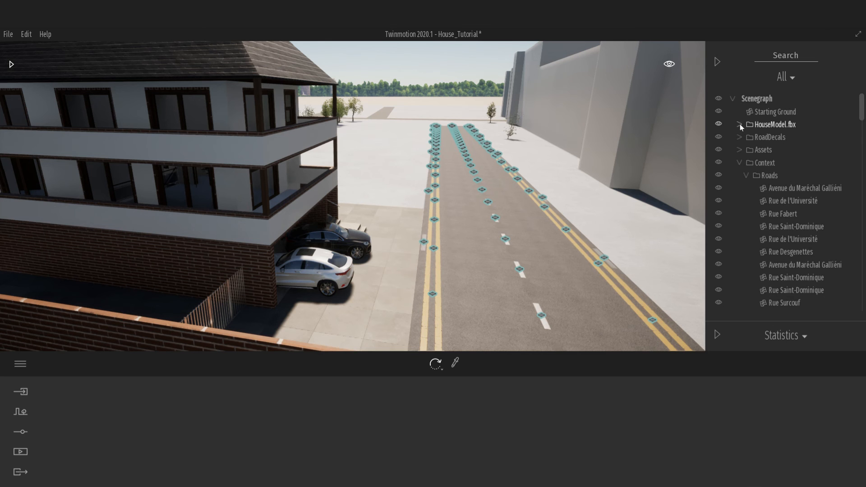
left_click(744, 175)
left_click(739, 162)
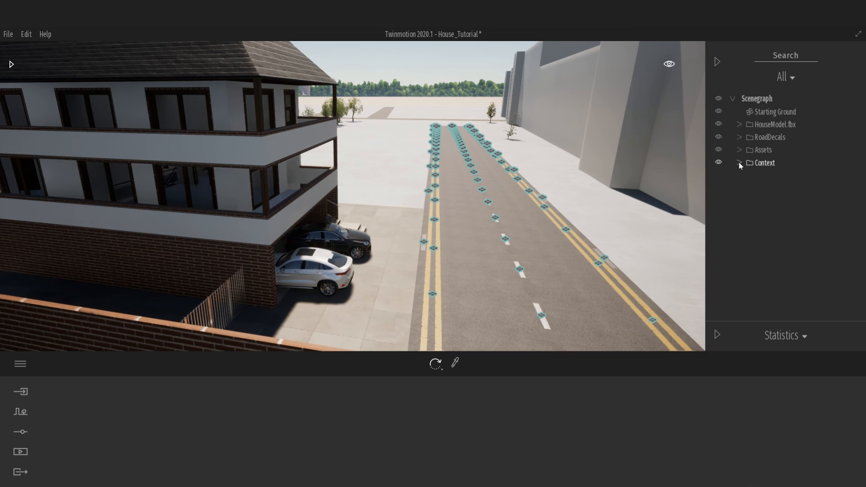
Copy HouseModel.fbx and Assets together along the road as ten instances spaced 19.80 m apart
left_click(767, 124)
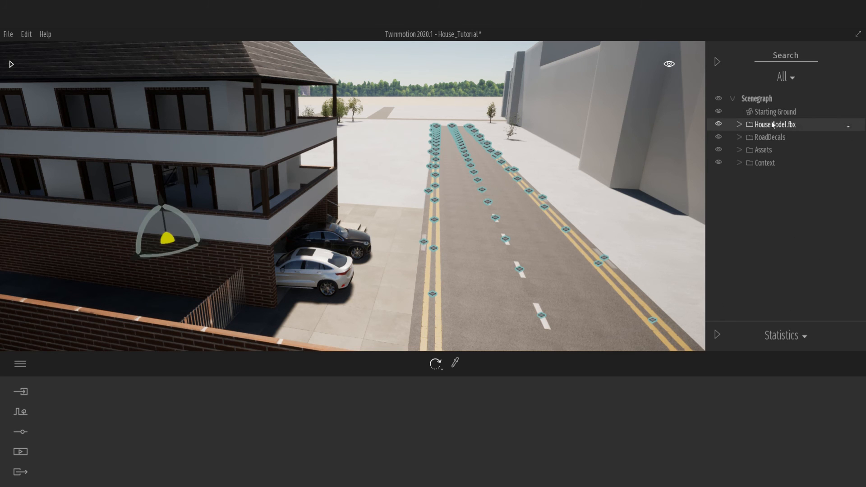
left_click(764, 150, "ctrl")
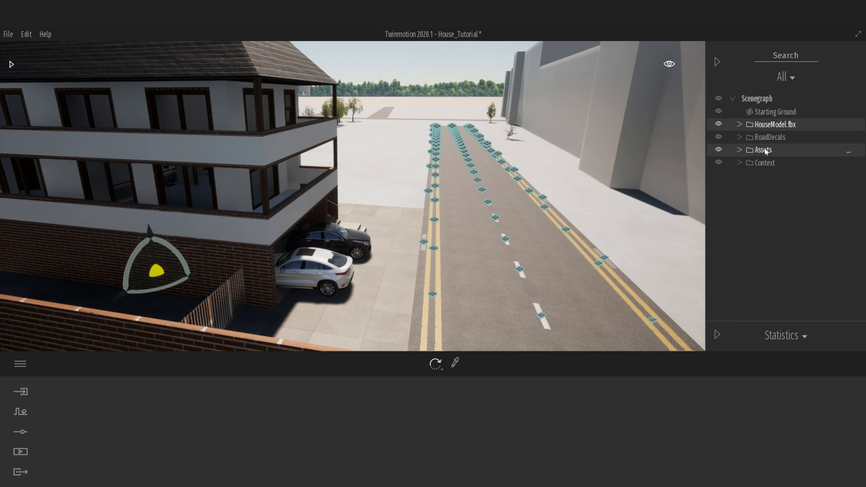
mouse_move(532, 174)
right_mouse_down()
mouse_move(253, 194)
mouse_move(533, 175)
right_mouse_up()
key("s")
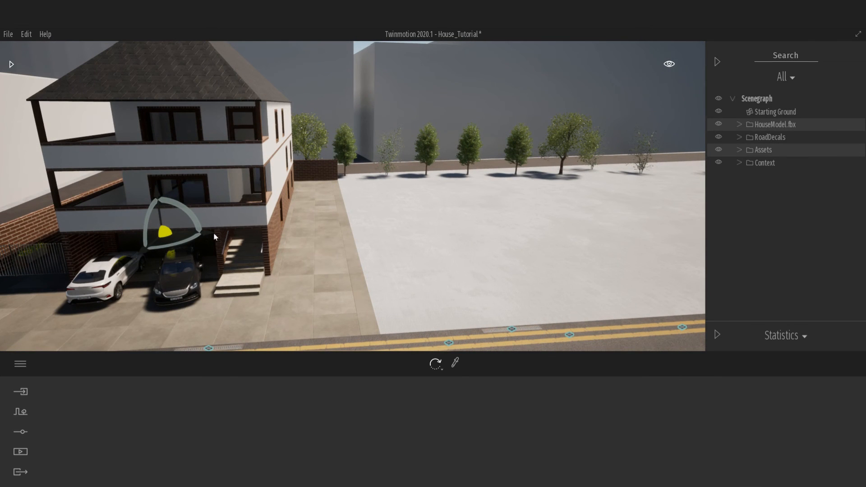
left_click_drag(213, 232, 475, 245, "alt")
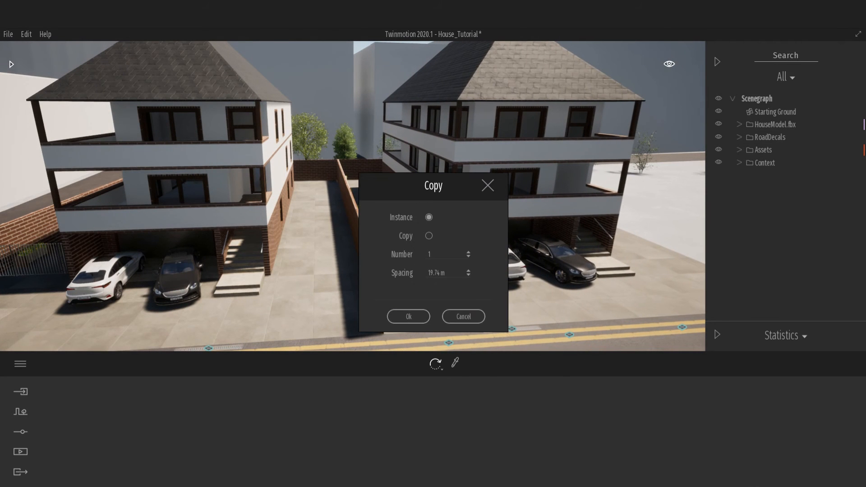
left_click(436, 273)
type("19.80")
key("Return")
left_click(412, 313)
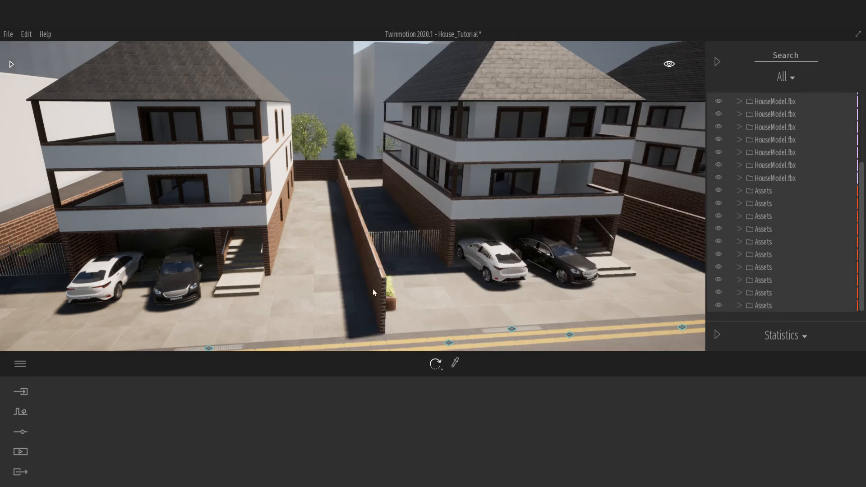
Copy RoadDecals and the M_Road surface as one instance about 102.45 m further along the road
right_click_drag(372, 289, 472, 280)
key("s")
key("w")
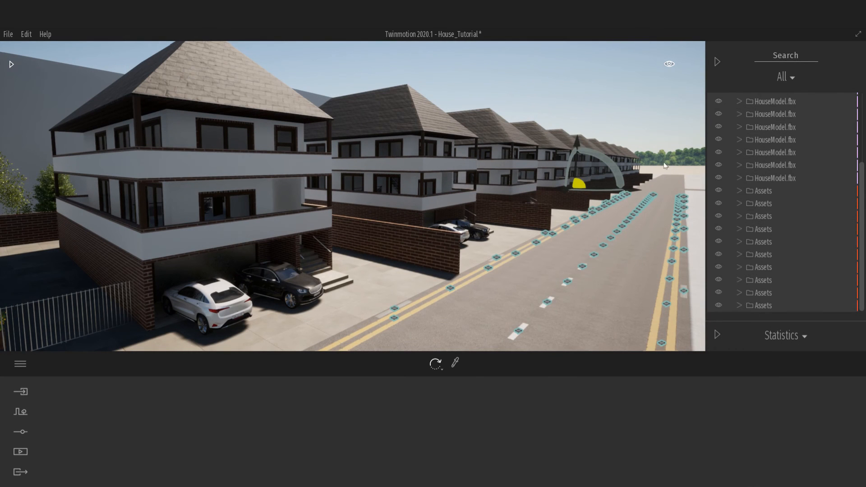
left_click_drag(862, 184, 858, 101)
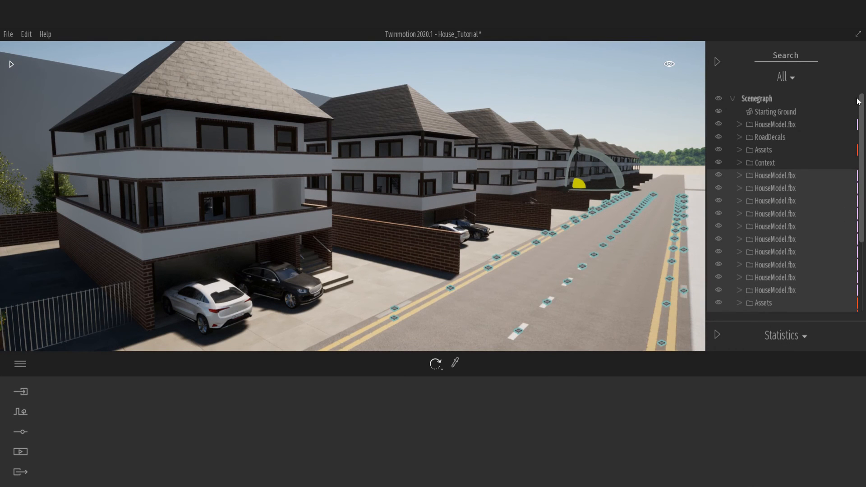
left_click(765, 139)
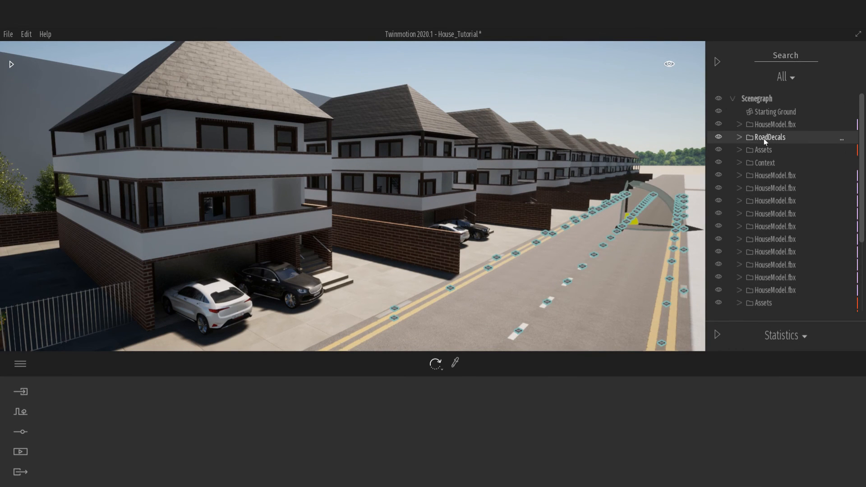
left_click(485, 298)
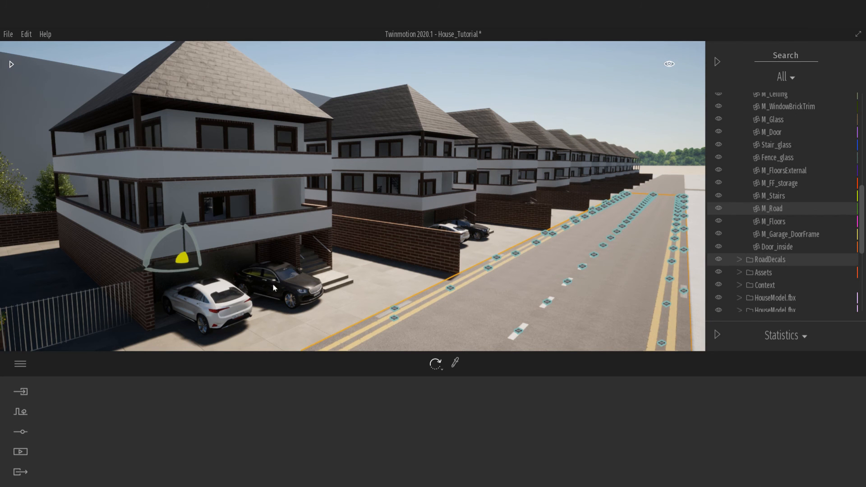
mouse_move(139, 272)
left_click_drag(139, 271, 565, 134)
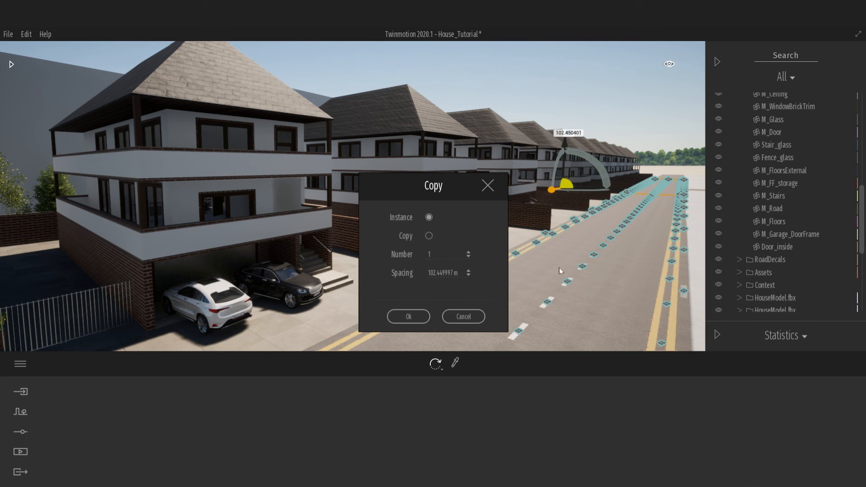
left_click(409, 317)
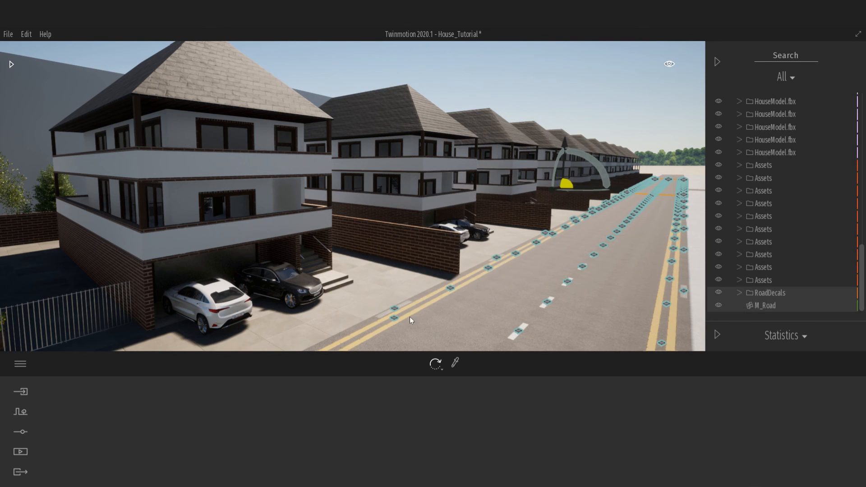
key("Escape")
Move the nearest Laurel across the road away from the kerb towards the corner of the grey building
key("s")
right_click_drag(411, 242, 664, 278)
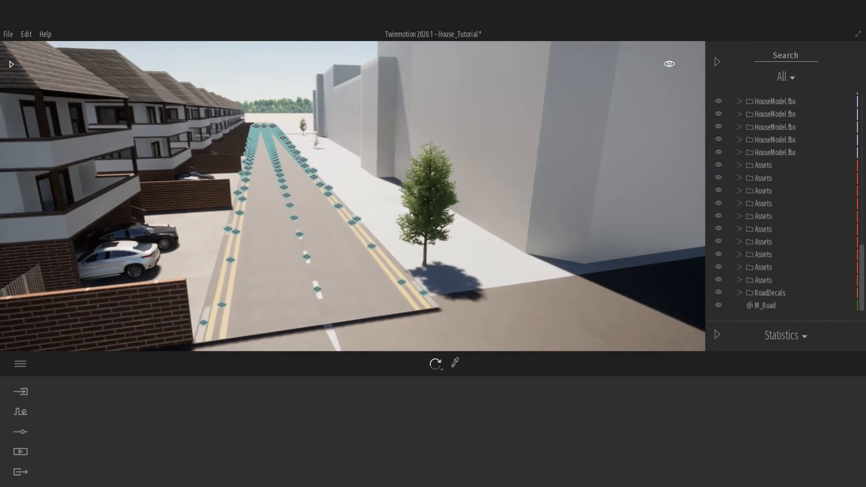
left_click(430, 201)
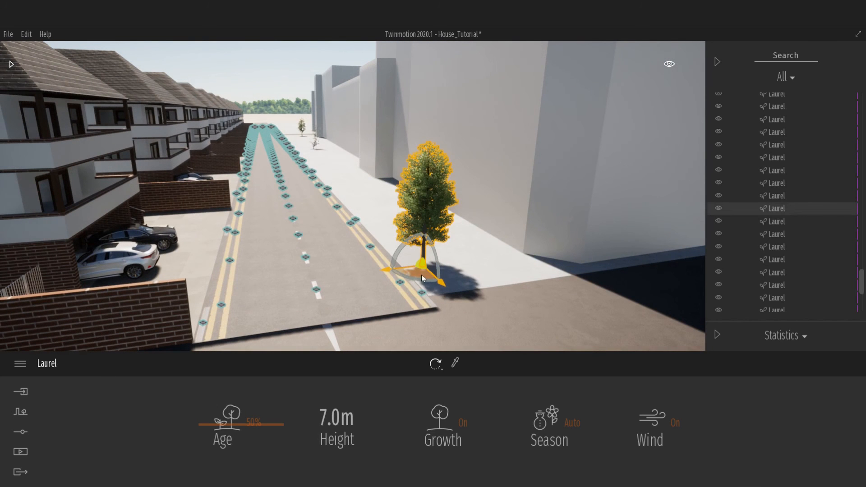
left_click_drag(421, 274, 497, 261)
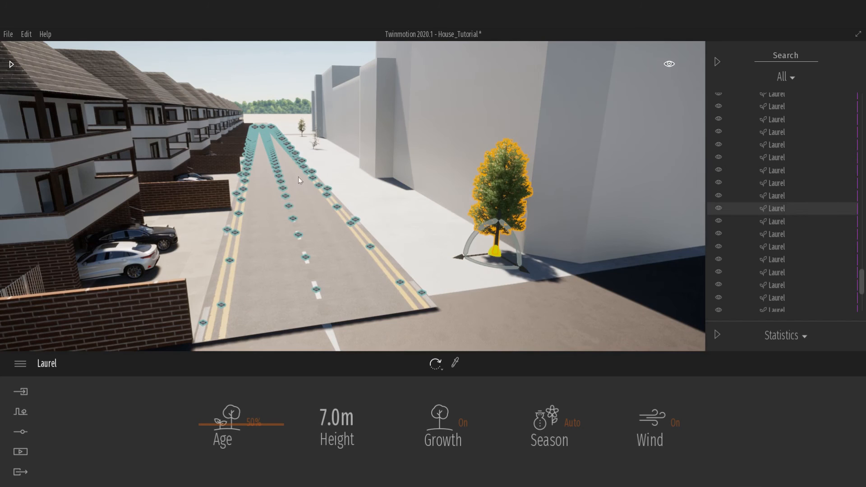
Place a Horse Chestnut from the library's Trees collection on the pavement at the near end of the road, across from the houses
left_click(14, 64)
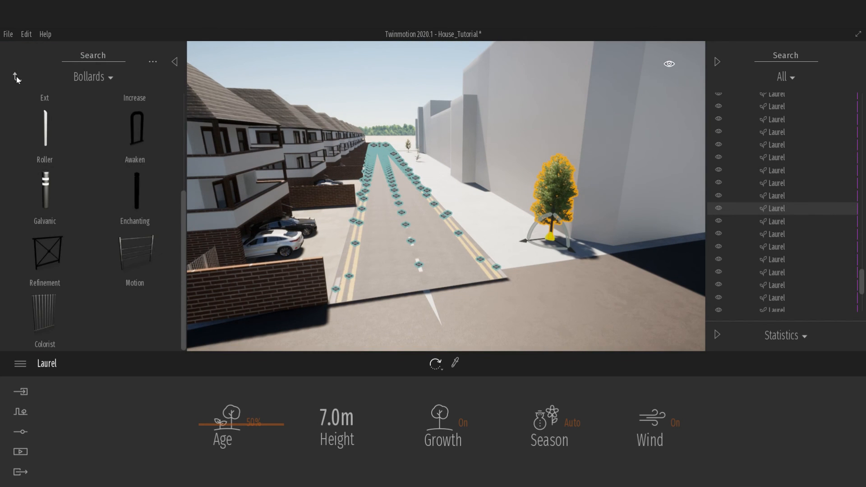
left_click(15, 78)
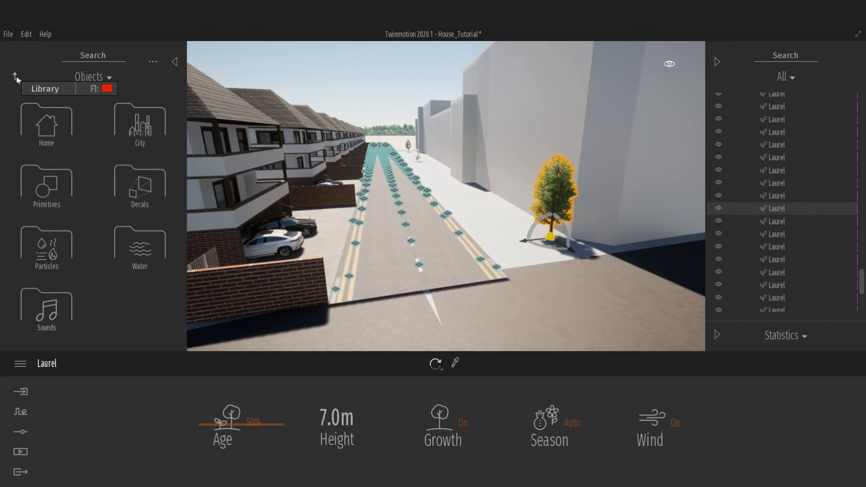
left_click(16, 77)
left_click(130, 124)
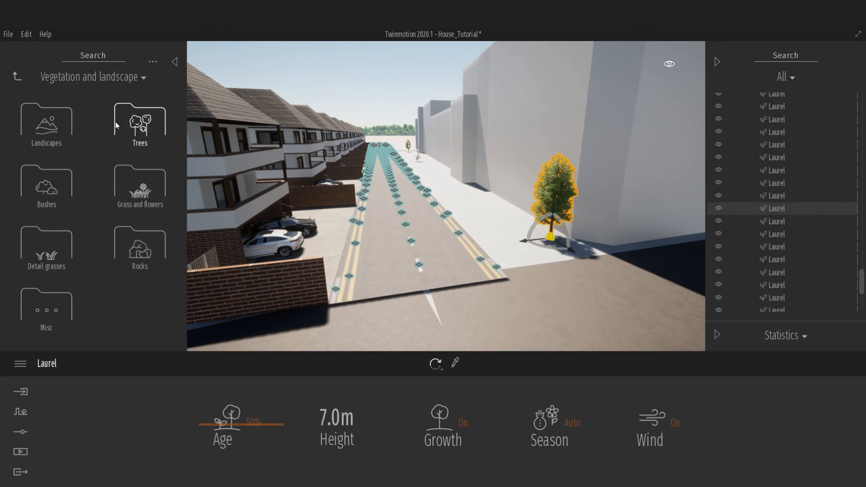
left_click(153, 128)
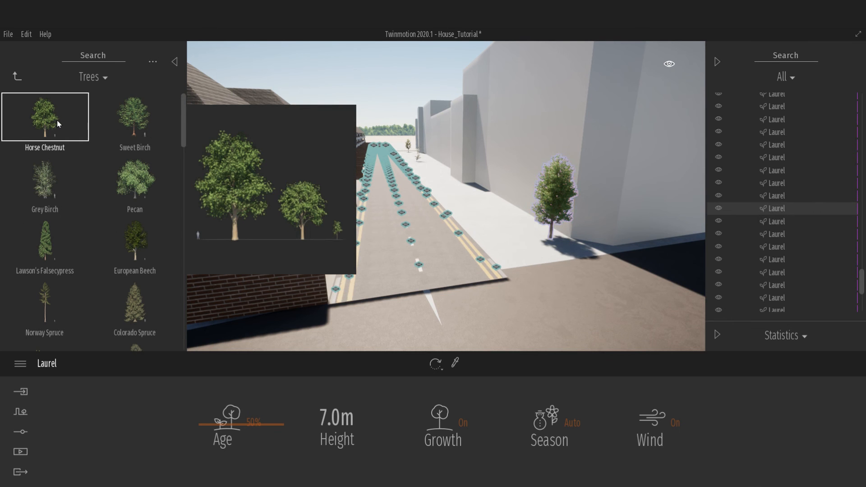
left_click_drag(57, 120, 331, 201)
left_click_drag(488, 243, 521, 255)
Try copying the Horse Chestnut along the pavement, cancel the copy, and shift the original tree about 0.39 m
left_click_drag(468, 285, 374, 215, "alt")
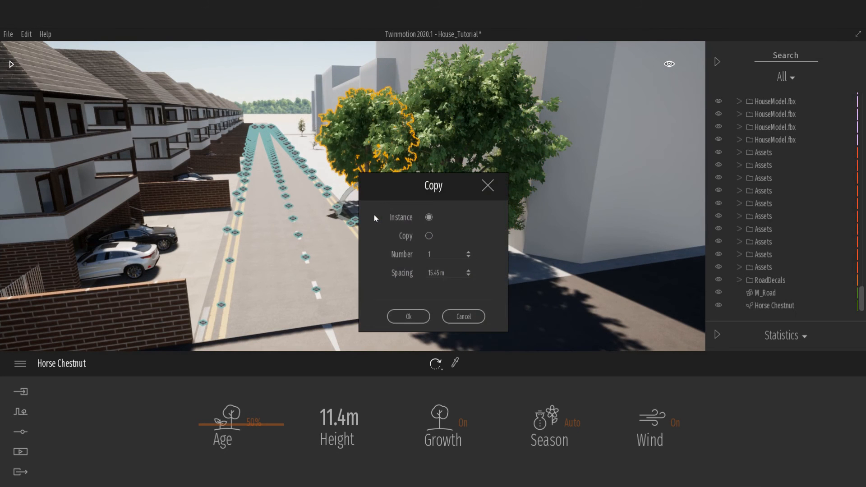
left_click(465, 315)
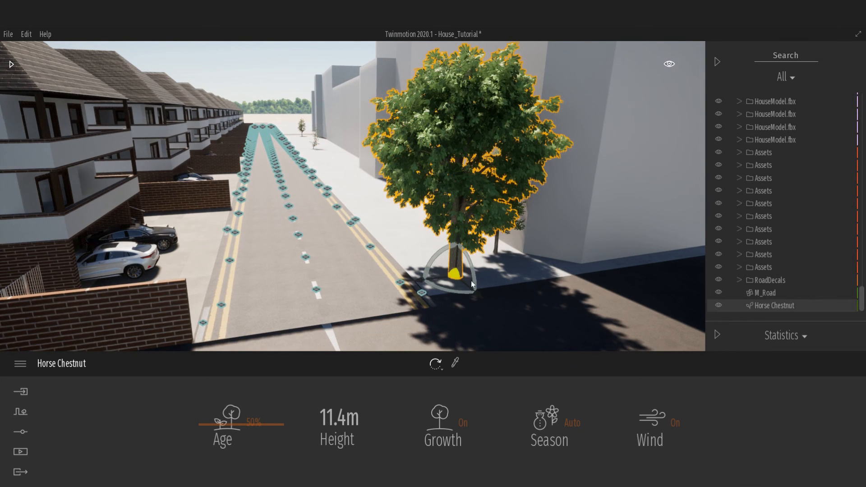
mouse_move(462, 283)
left_mouse_down()
mouse_move(423, 259)
mouse_move(453, 280)
mouse_move(458, 273)
mouse_move(462, 284)
left_mouse_up()
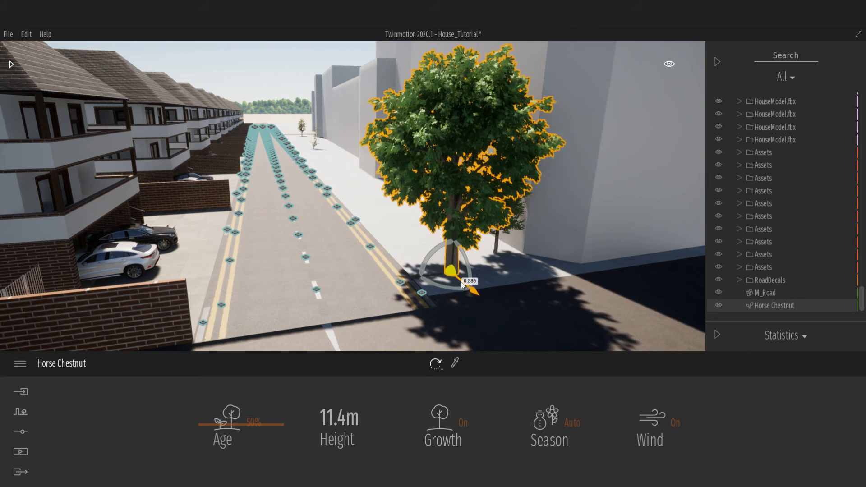
Nudge the Horse Chestnut away from the kerb and copy it along the pavement as 20 instances at 12.54 m spacing
left_click(464, 284)
left_click_drag(464, 284, 469, 288)
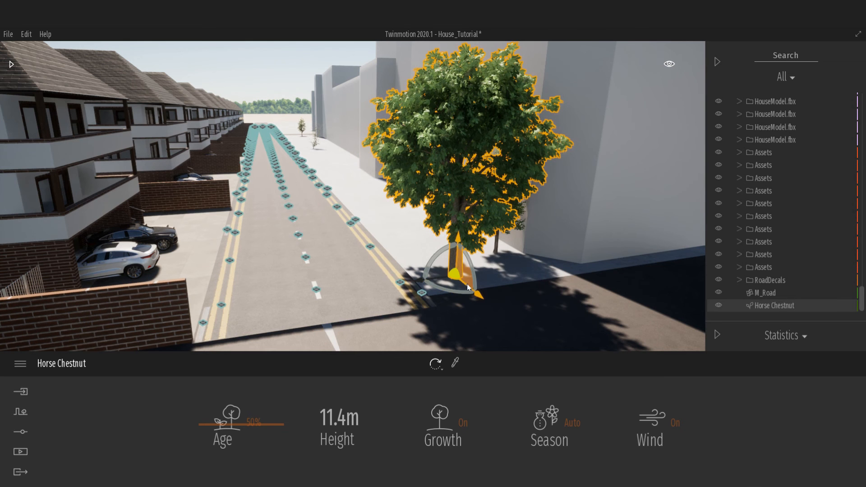
left_click(479, 294)
left_click_drag(481, 296, 390, 227)
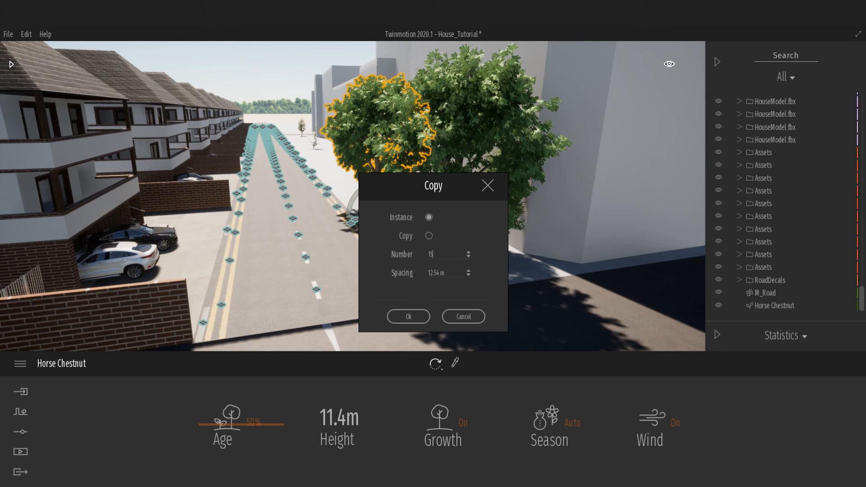
key("BackSpace")
type("20")
left_click(413, 316)
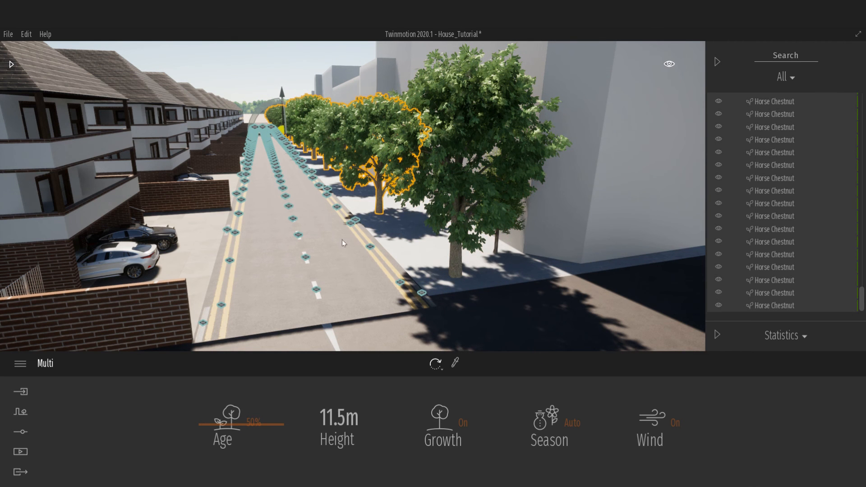
Place a Wreath bench from the library's City benches on the pavement beside the nearest Horse Chestnut
left_click(11, 65)
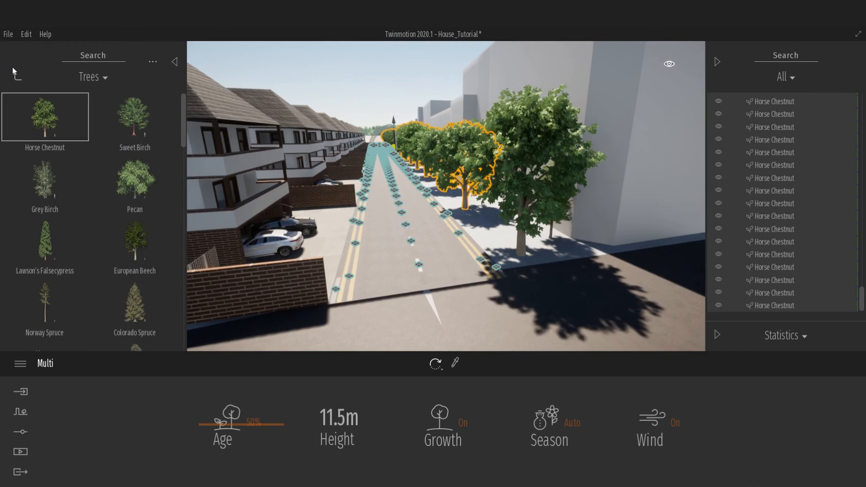
left_click(13, 74)
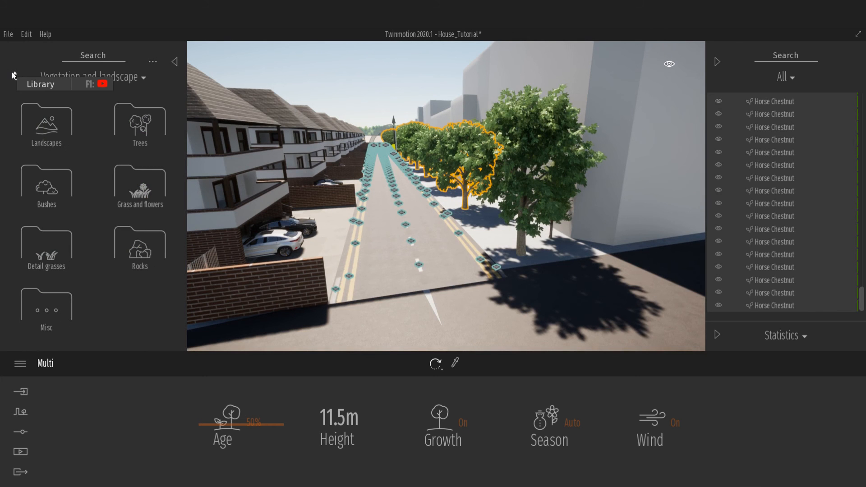
left_click(14, 74)
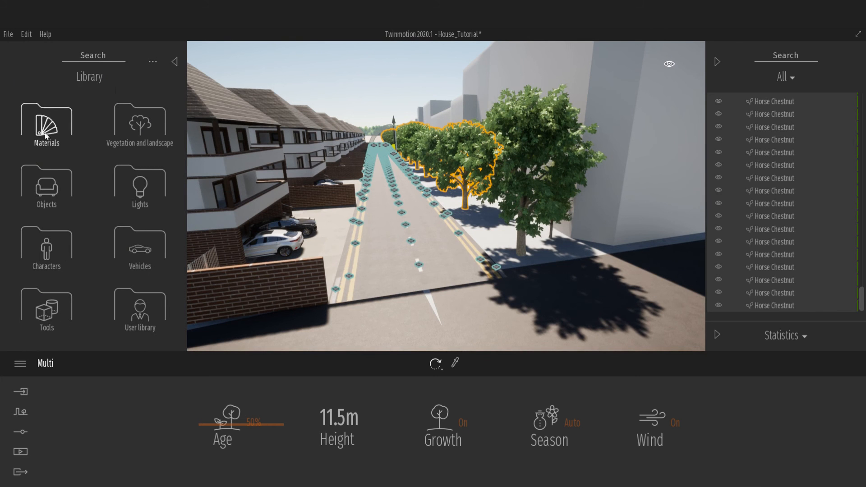
left_click(46, 184)
left_click(139, 132)
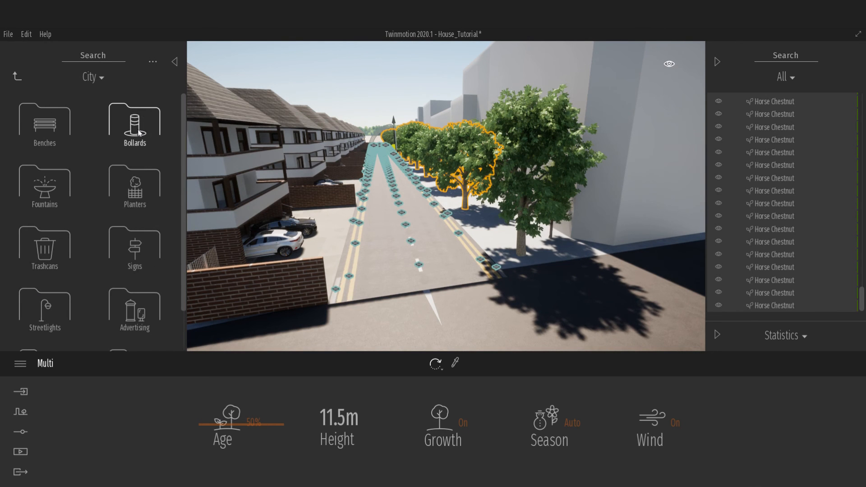
left_click(55, 128)
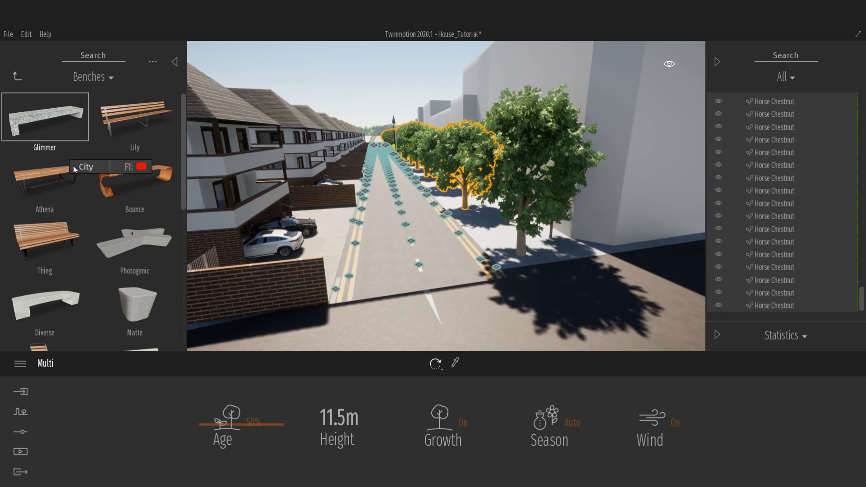
scroll(79, 176, "down", 2)
scroll(88, 194, "down", 2)
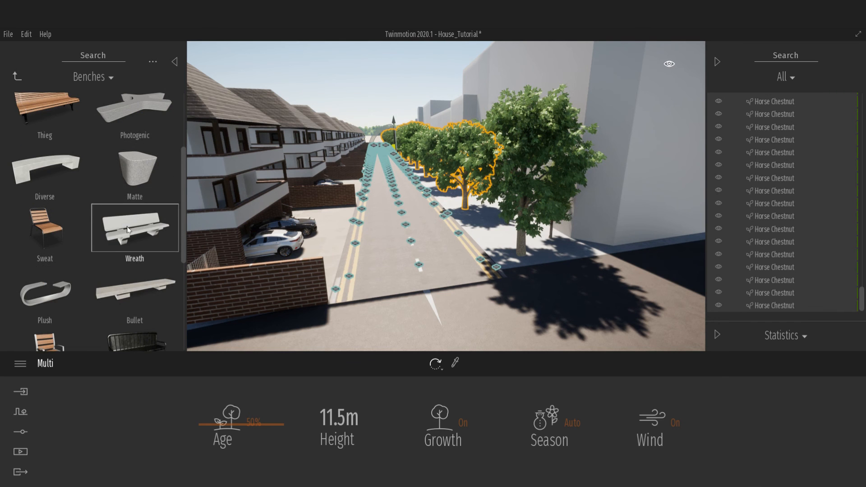
left_click_drag(133, 229, 497, 245)
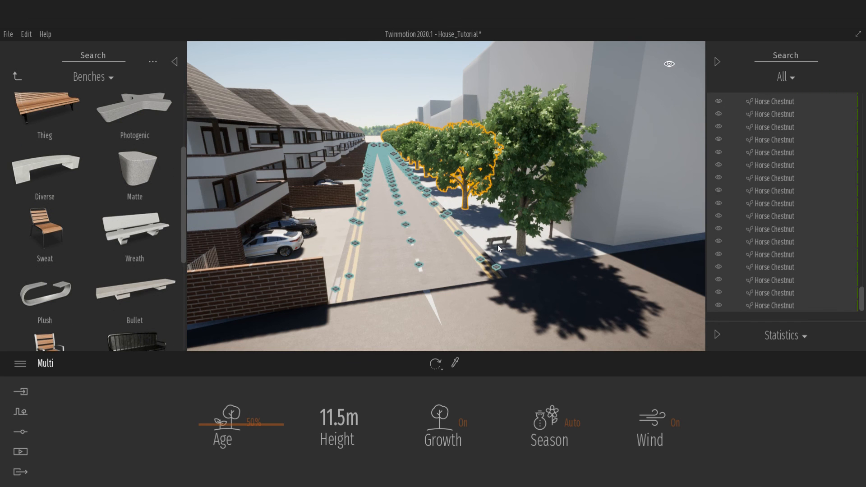
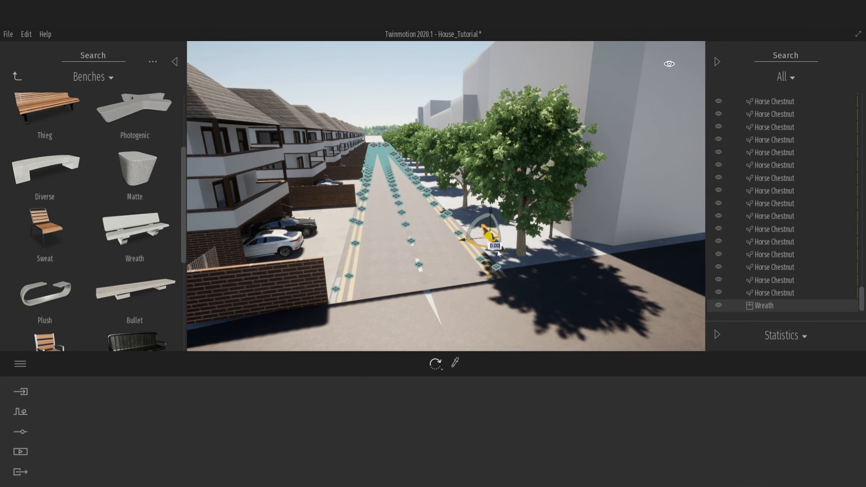
Copy the Wreath bench as one instance 4.9 m along the pavement, and repeat the pair down the street at 12.27 m spacing
left_click_drag(503, 248, 480, 226)
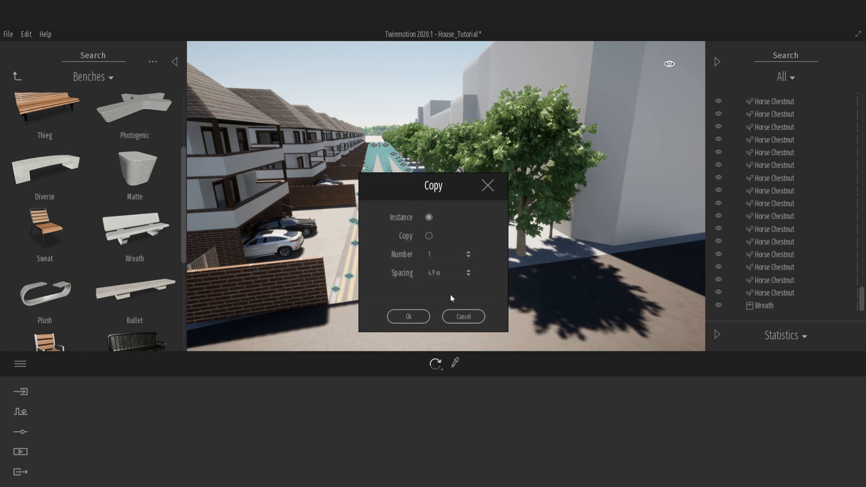
left_click(416, 317)
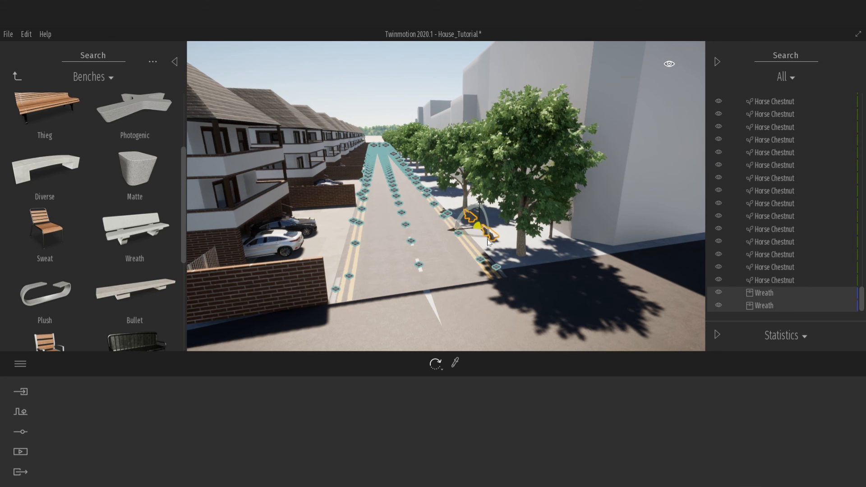
left_click_drag(492, 239, 452, 207)
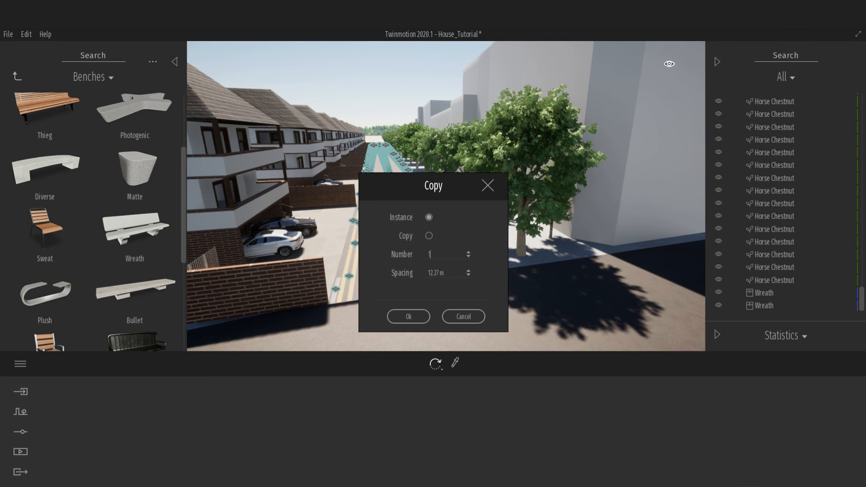
left_click(411, 312)
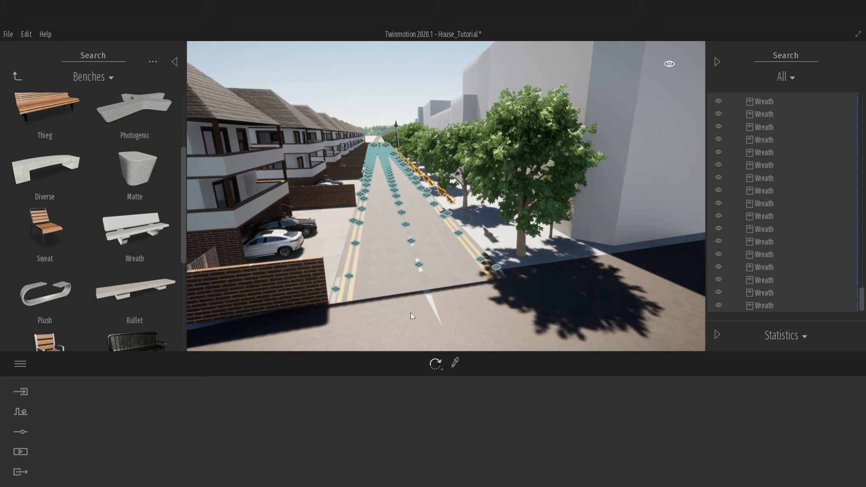
Place a Phoenix bollard from the City collection on the pavement by the kerb, at the near end of the road
left_click(16, 76)
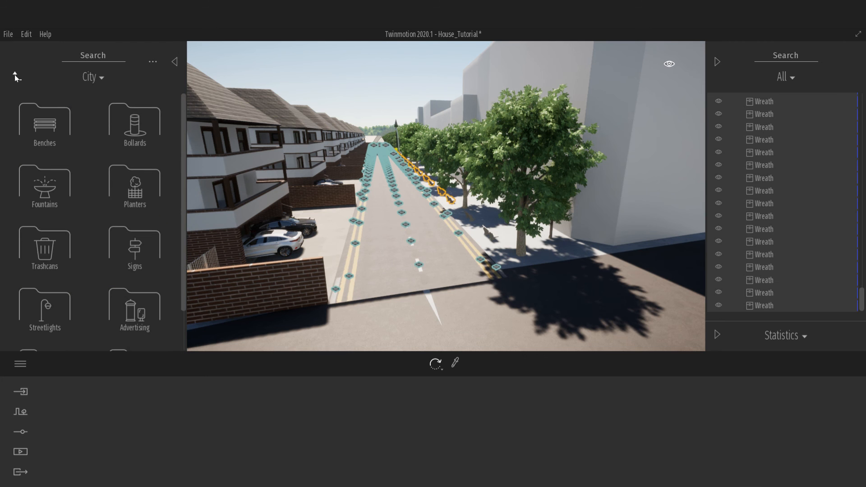
left_click(139, 129)
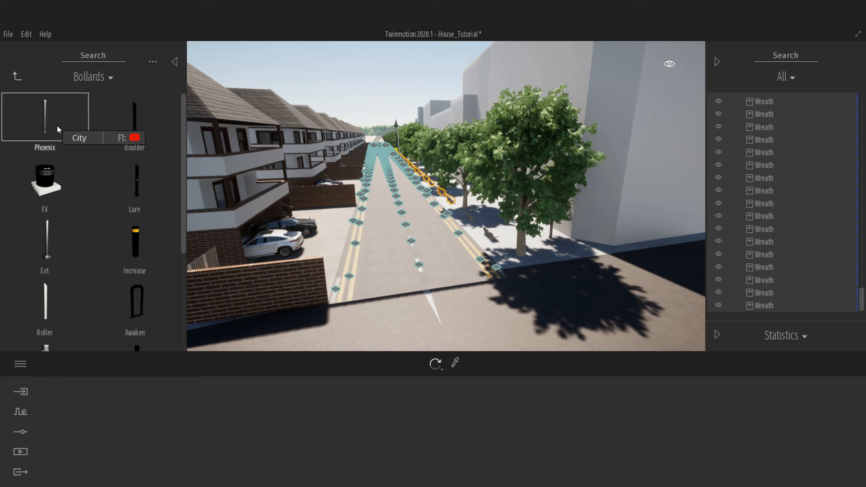
left_click(502, 263)
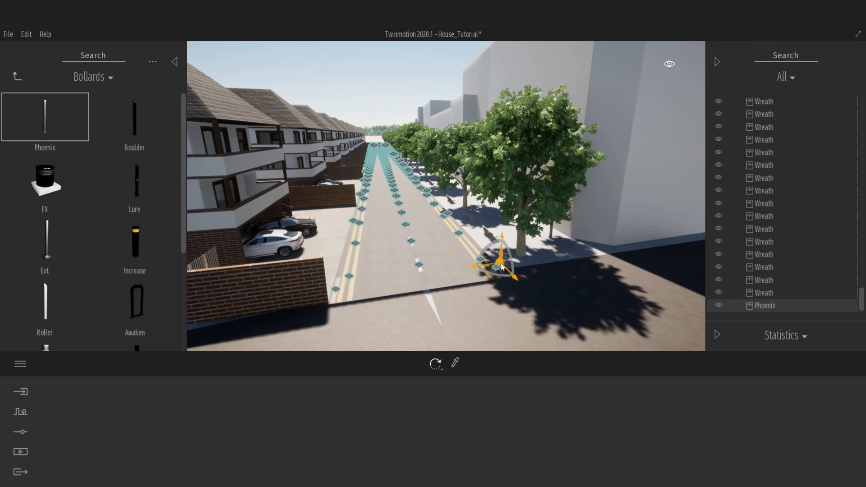
key("f")
right_click_drag(501, 265, 533, 266)
key("s")
key("a")
key("d")
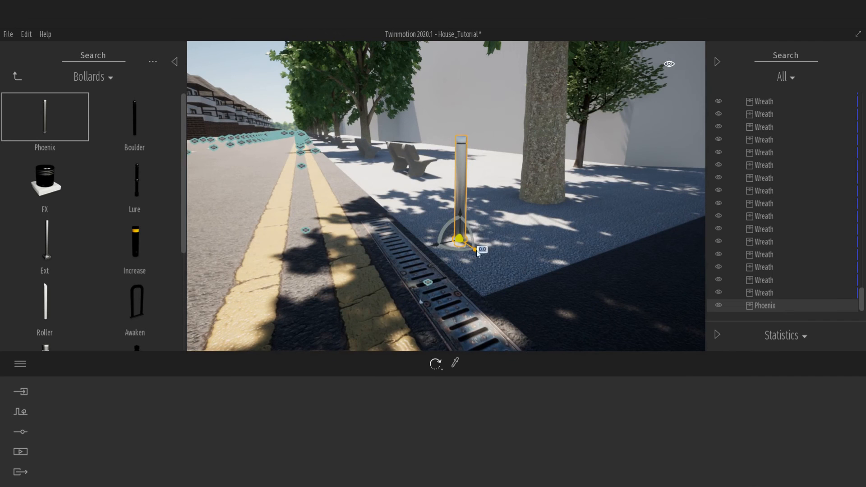
Copy the Phoenix bollard along the kerb as 40 instances at 1.5 m spacing
left_click_drag(476, 251, 417, 223)
left_click(430, 273)
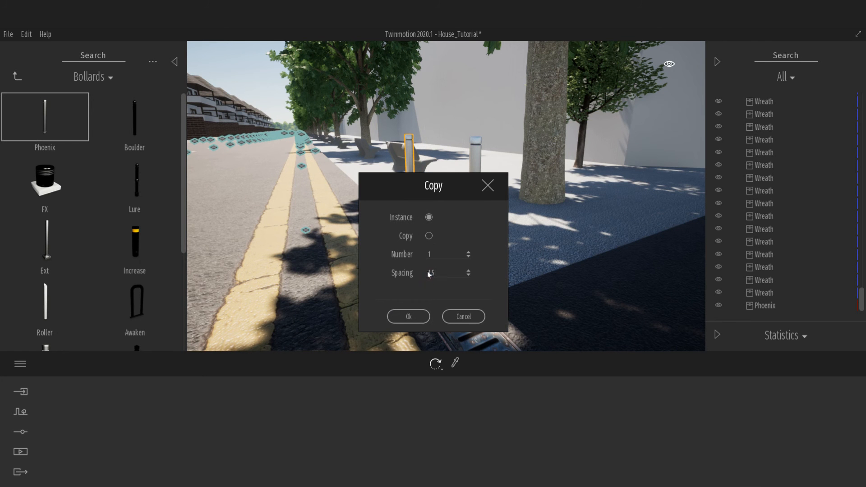
type("1.5")
key("Return")
key("BackSpace")
type("40")
left_click(409, 316)
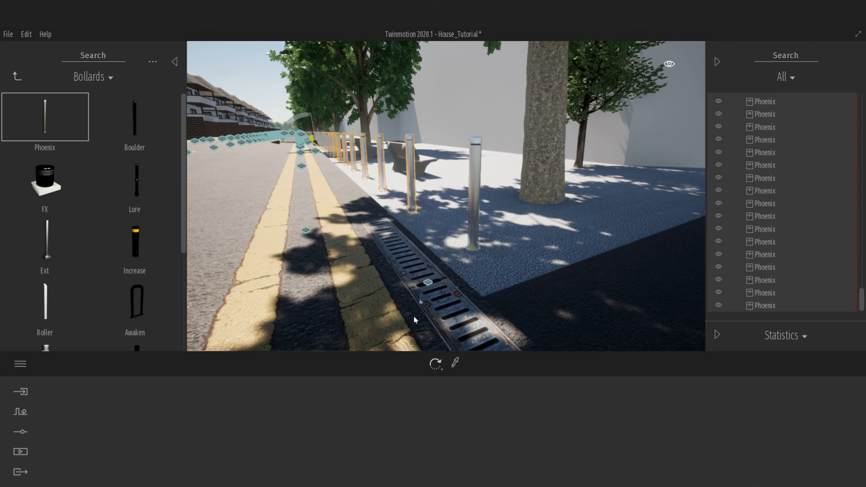
Place a Zus trashcan on the pavement near the first tree and repeat it as instances down the street at 10.9 m spacing
right_click_drag(401, 236, 334, 216)
key("d")
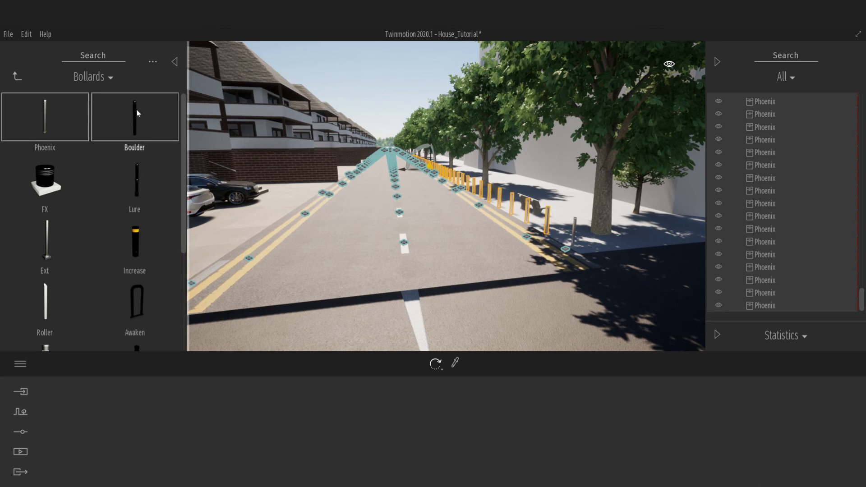
left_click(20, 79)
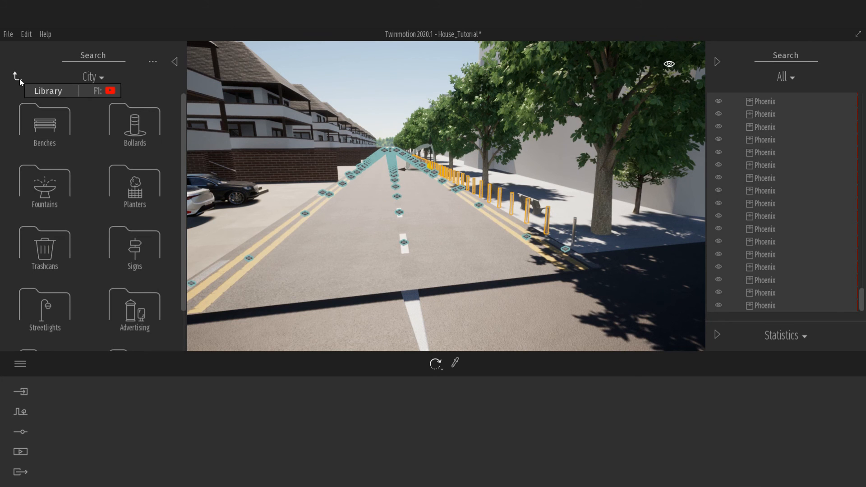
left_click(45, 243)
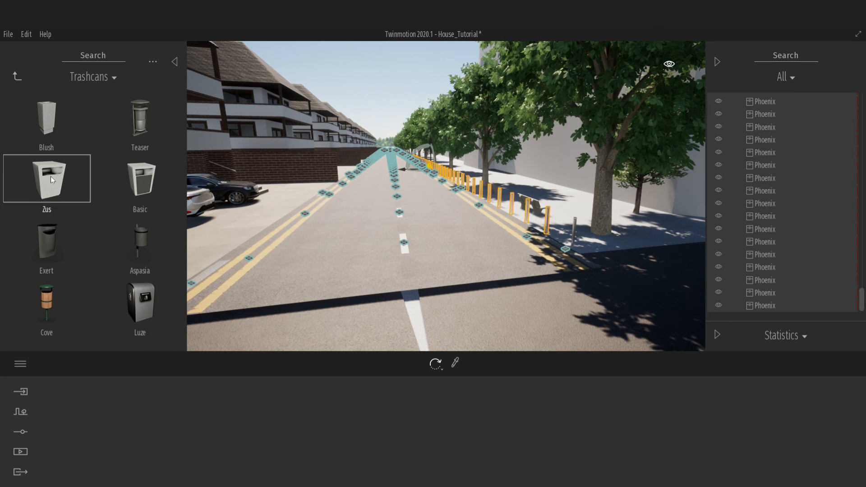
left_click_drag(51, 177, 572, 228)
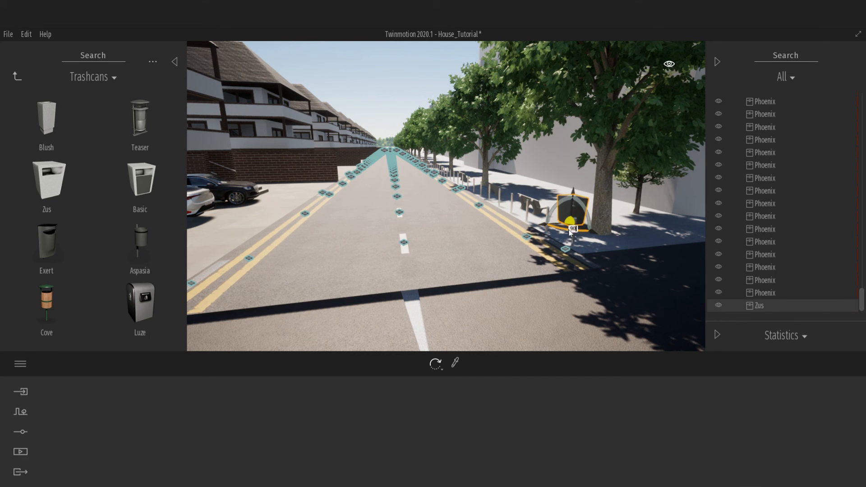
left_click_drag(592, 234, 488, 183)
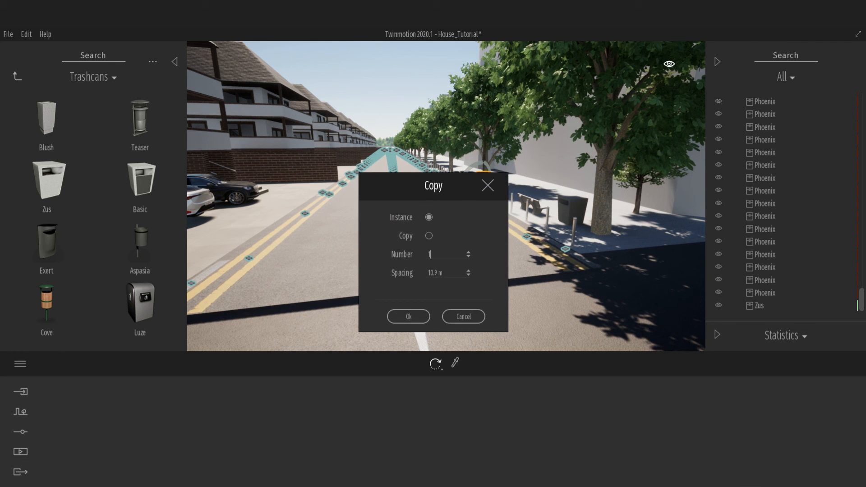
left_click(408, 316)
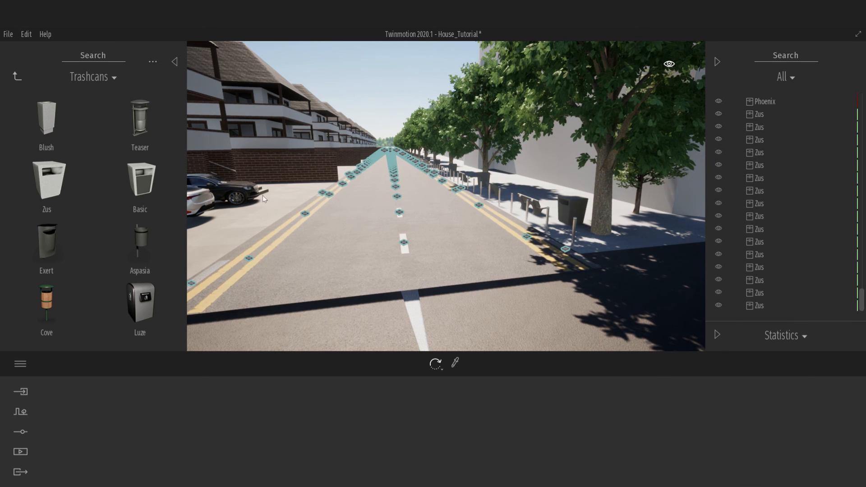
Place the Group02 people from the library's character groups on the pavement beyond the nearest bench
left_click(18, 76)
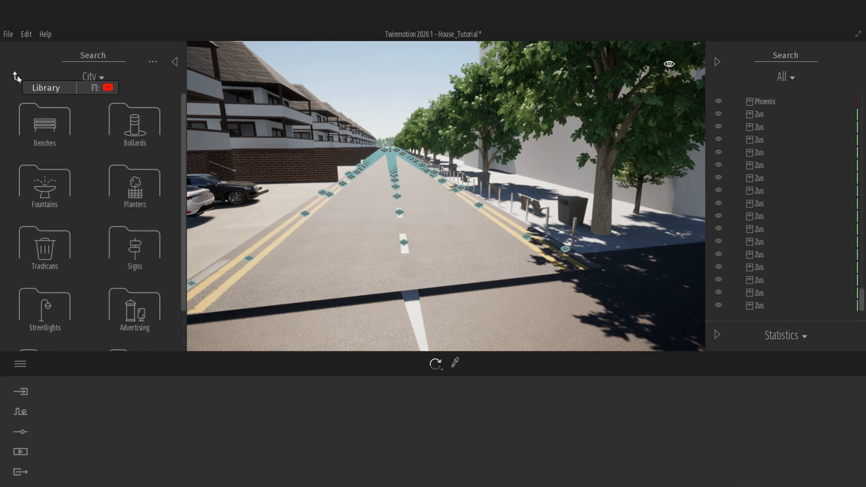
left_click(18, 75)
left_click(17, 75)
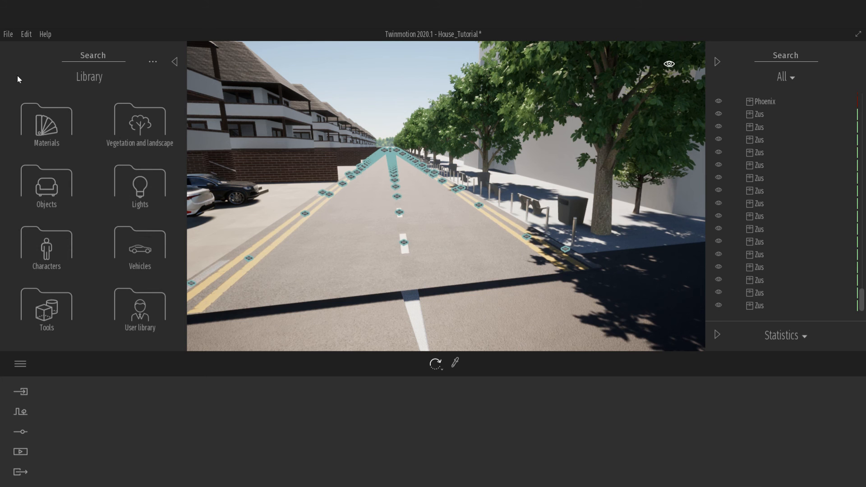
left_click(47, 246)
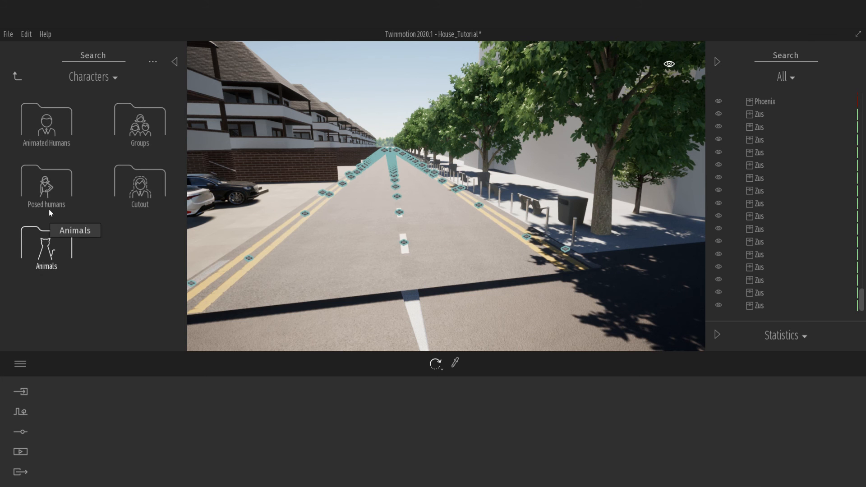
left_click(142, 128)
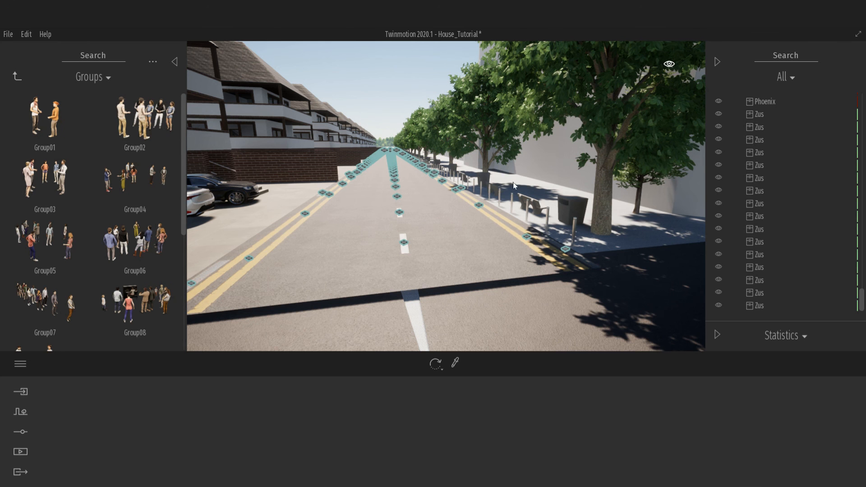
left_click_drag(134, 119, 539, 189)
Place the Group09 and Group08 people on the same pavement, with Group08 beside the grey building's wall
scroll(75, 256, "down", 5)
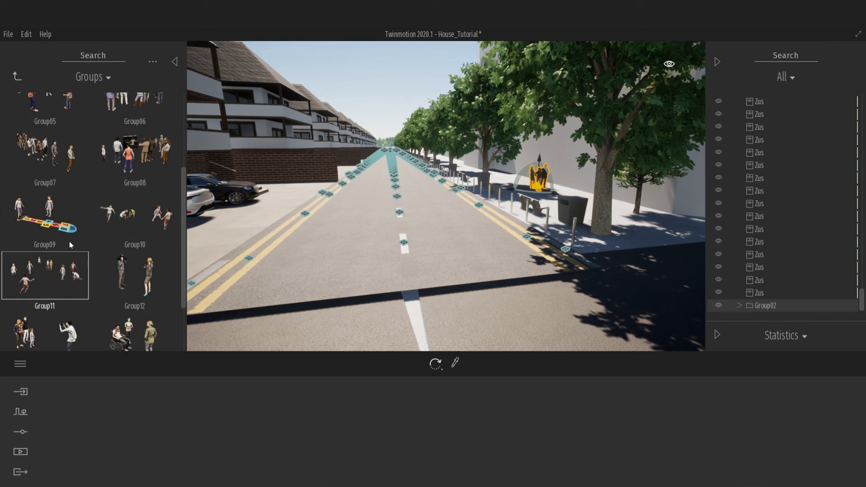
left_click_drag(508, 182, 508, 182)
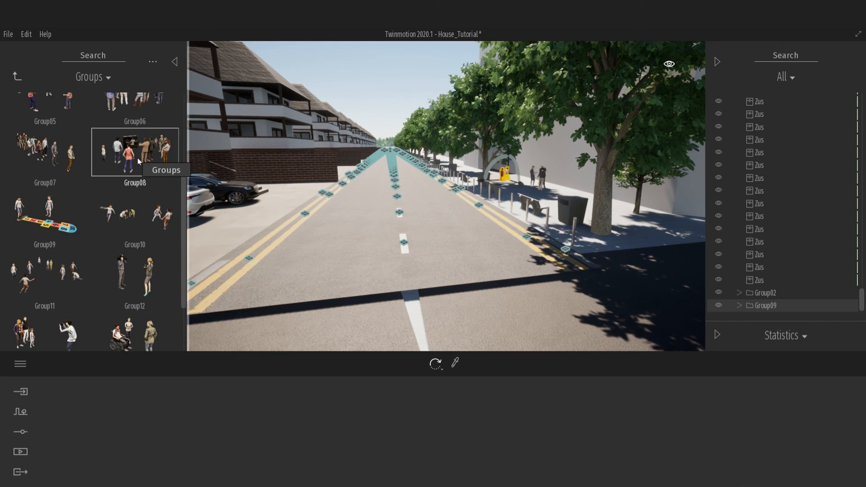
left_click_drag(141, 168, 395, 173)
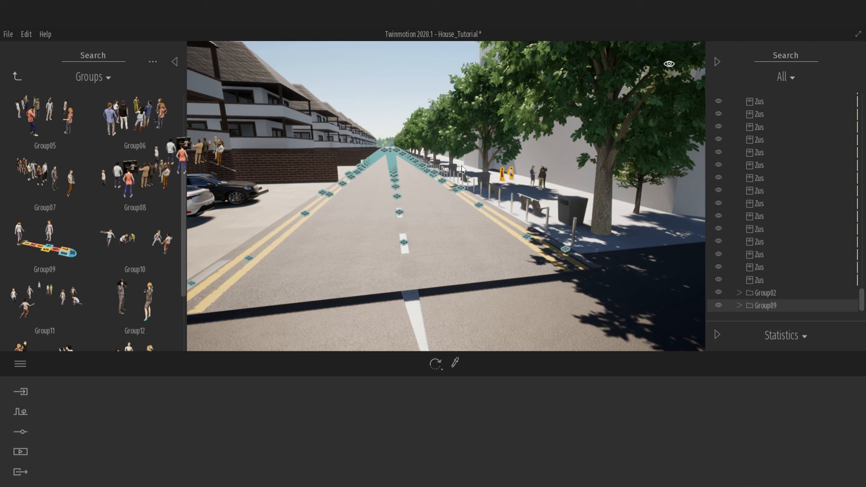
key("f")
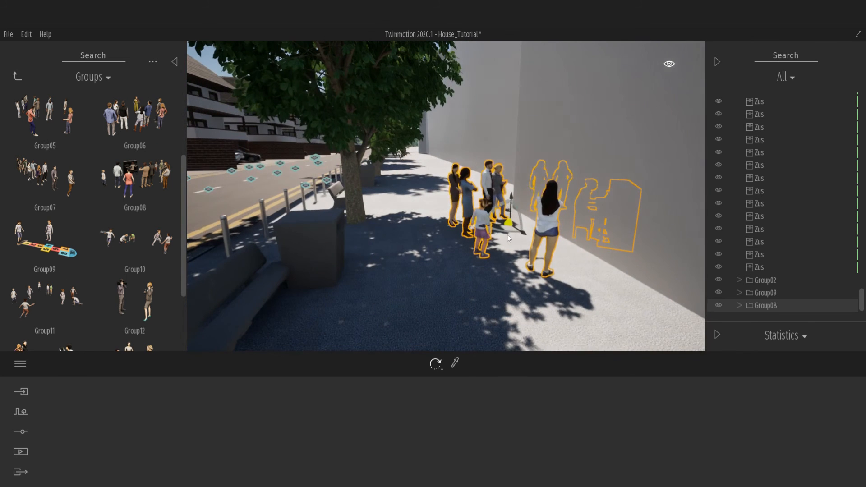
Move the Group08 people off the wall onto the pavement and shift the nearest trashcan back towards the tree
left_click_drag(505, 229, 436, 254)
left_click(302, 248)
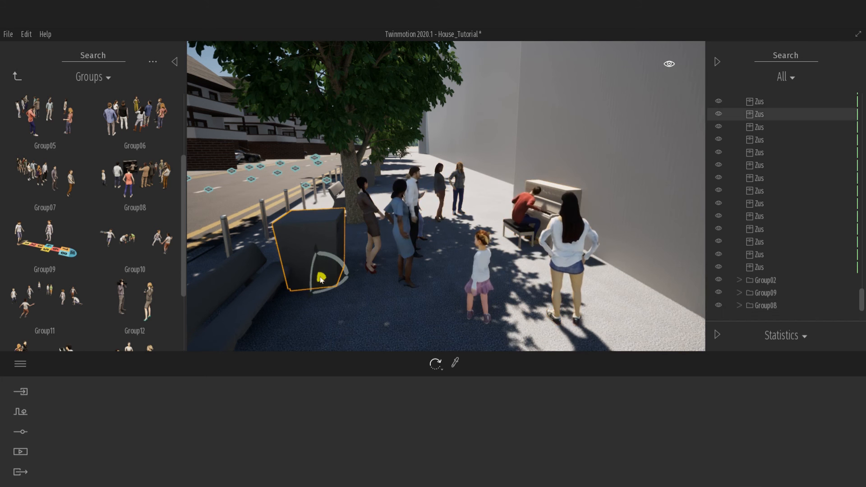
left_click_drag(327, 283, 343, 245)
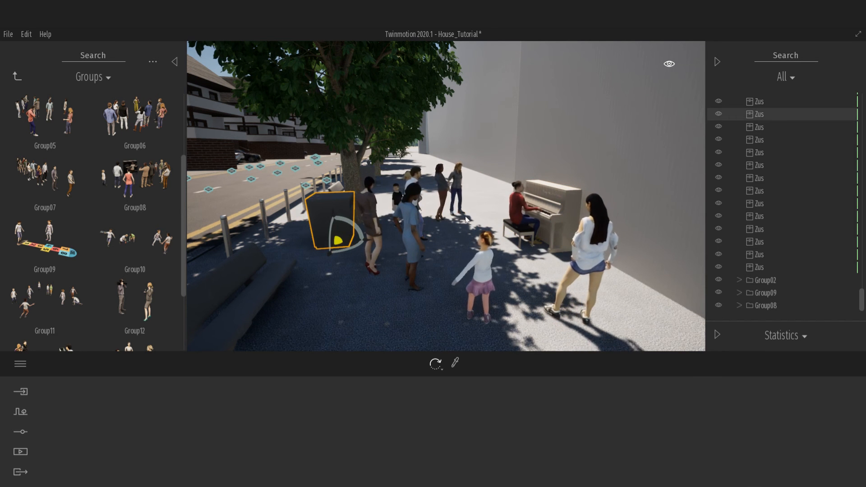
Place the Gideon dog from the library's animal characters on the pavement beside the Group09 children
key("s")
right_click_drag(454, 226, 555, 240)
key("a")
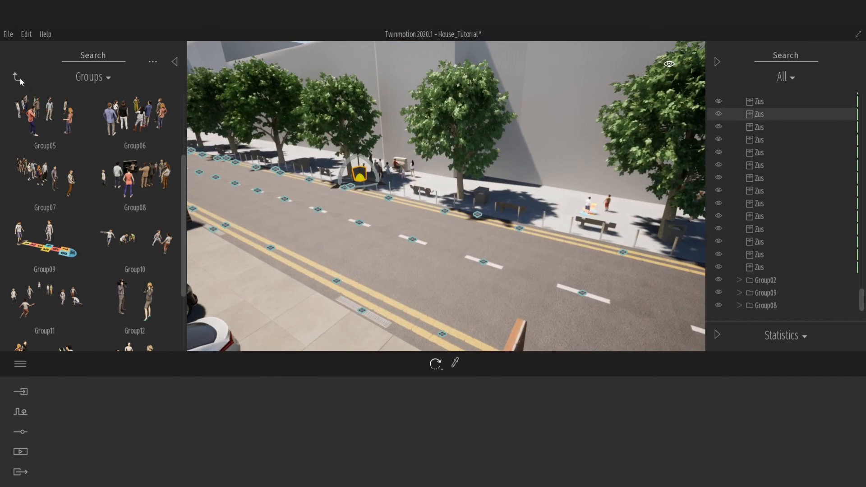
left_click(18, 77)
left_click(44, 244)
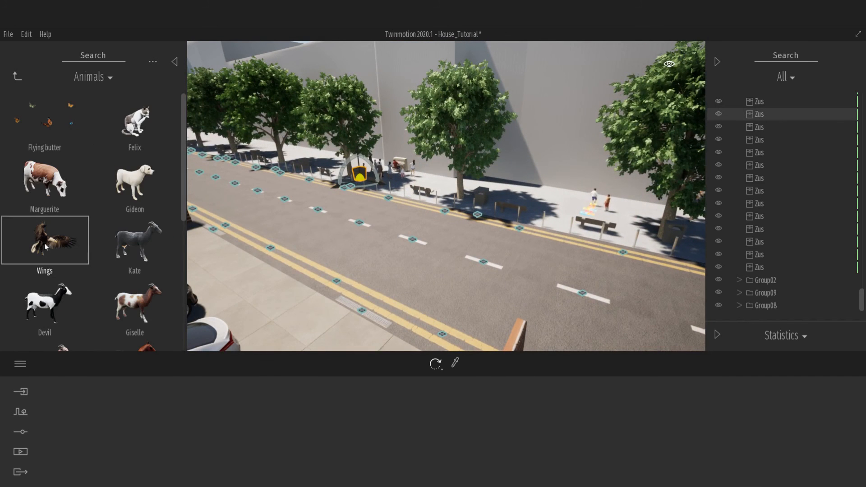
left_click_drag(134, 187, 615, 221)
Place the animated human Aneko at the first-floor front balcony of the house with the two parked cars
right_click_drag(614, 221, 444, 220)
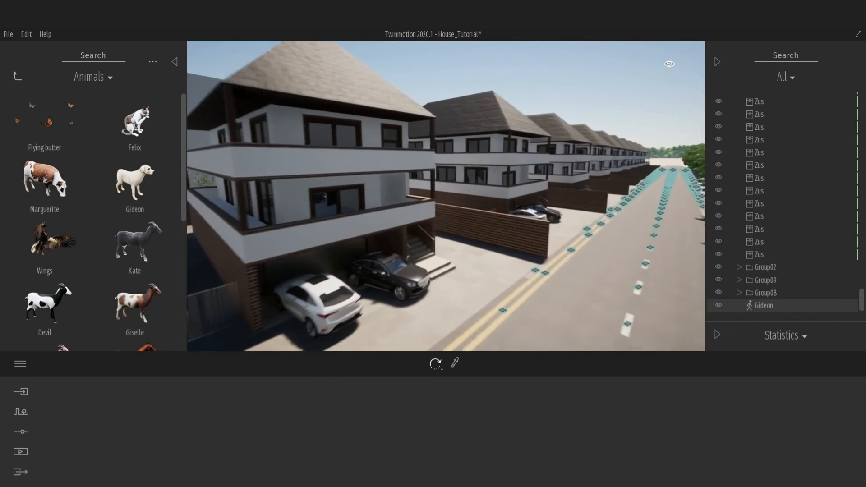
left_click(18, 75)
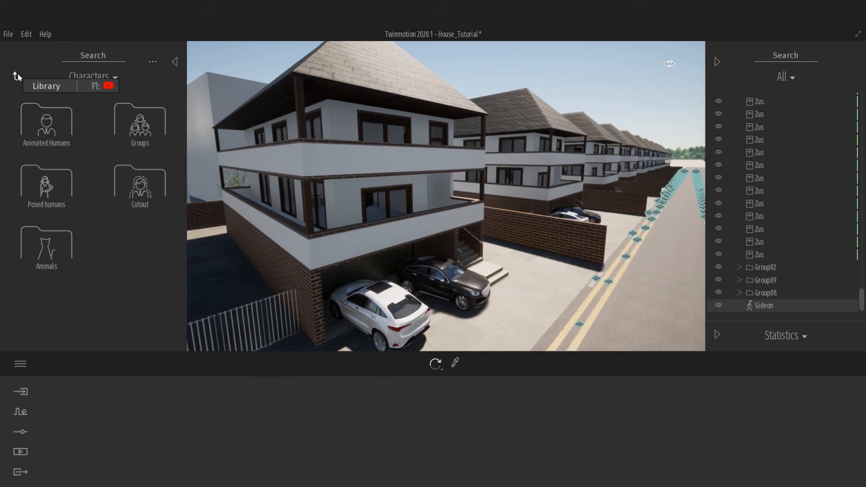
left_click(52, 133)
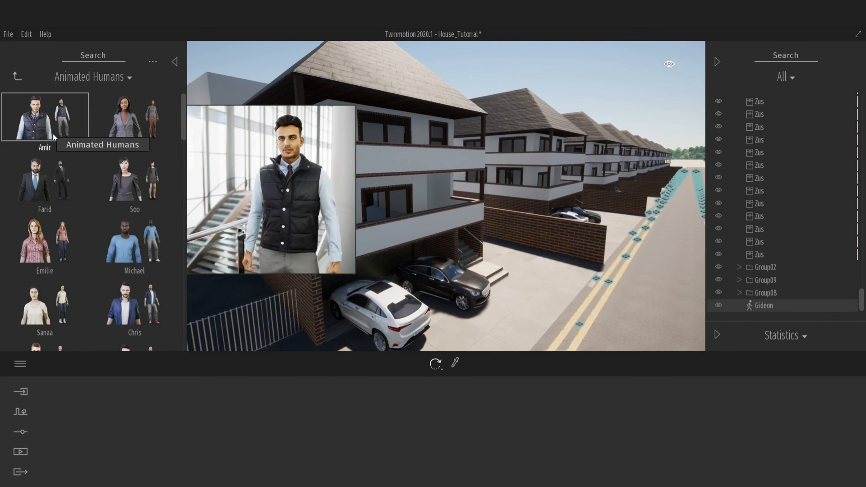
scroll(64, 153, "down", 5)
scroll(65, 154, "down", 1)
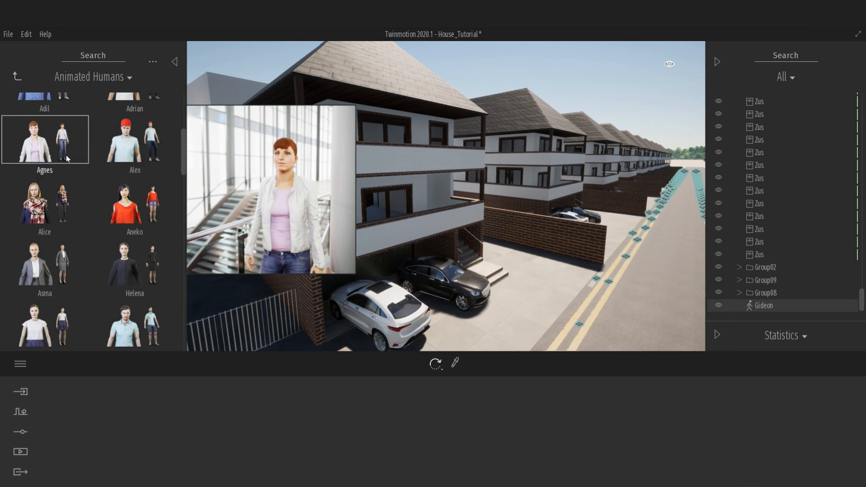
left_click_drag(128, 205, 434, 229)
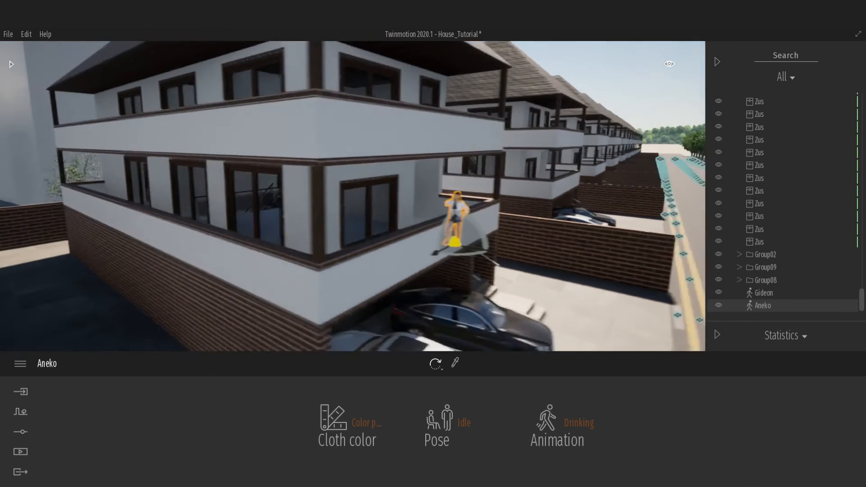
Move Aneko inside the parapet onto the balcony floor, standing close to the street-side wall
right_click_drag(434, 230, 470, 229)
key("w")
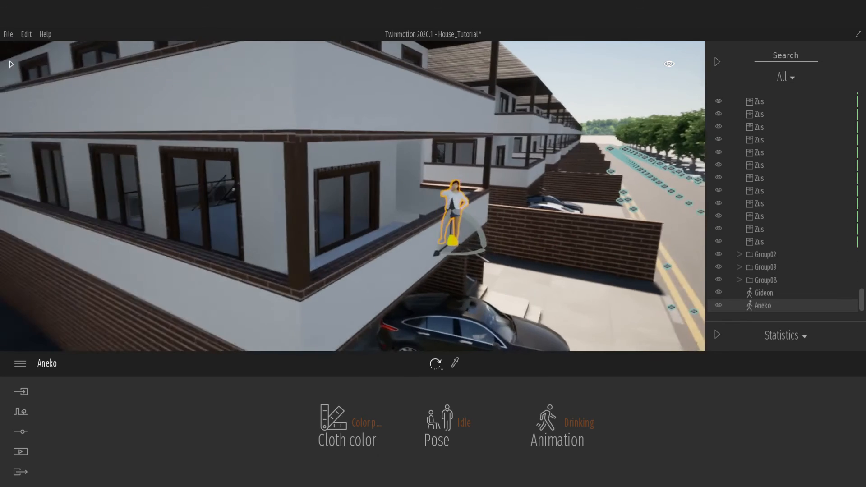
key("d")
key("a")
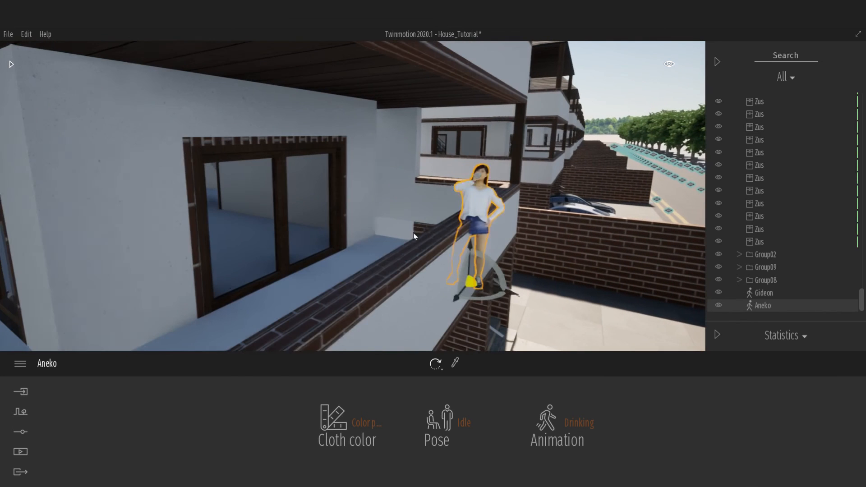
left_click_drag(484, 291, 406, 273)
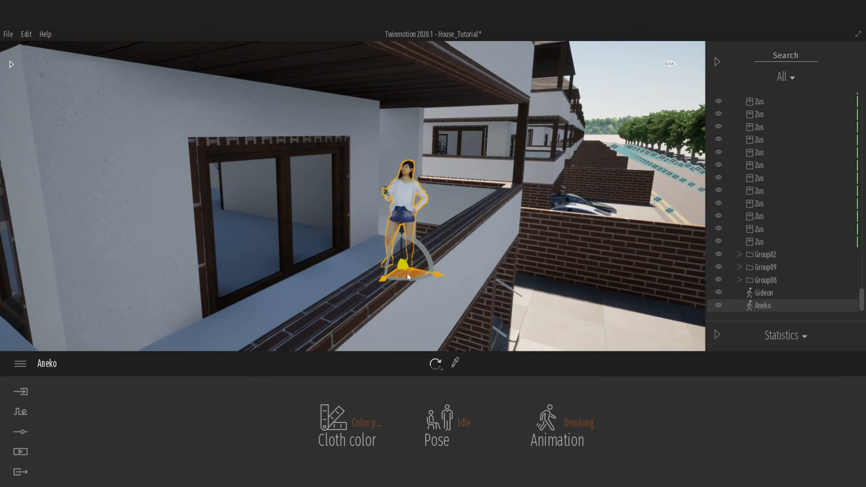
key("a")
right_click_drag(383, 259, 415, 267)
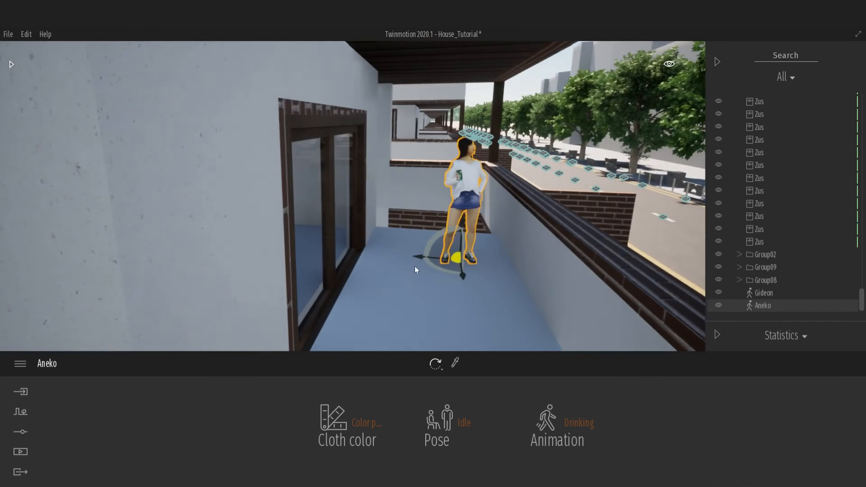
left_click_drag(433, 266, 469, 272)
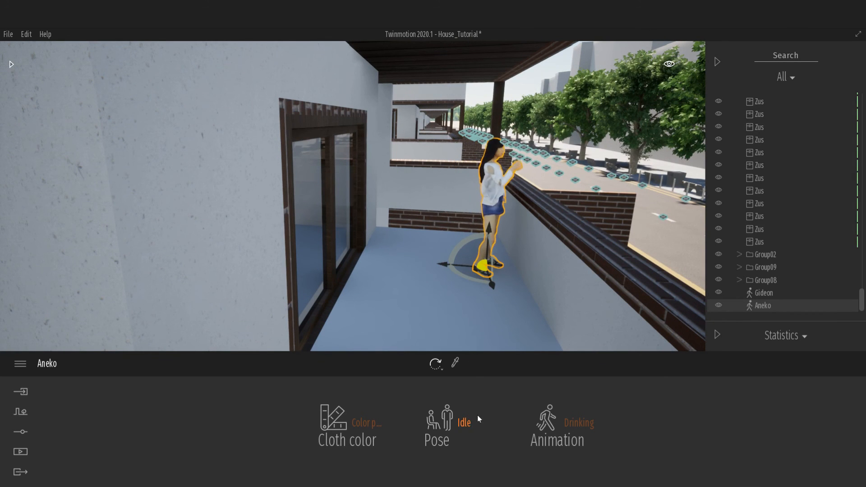
Try the Speaking pose on Aneko and return her pose to Idle
left_click(467, 422)
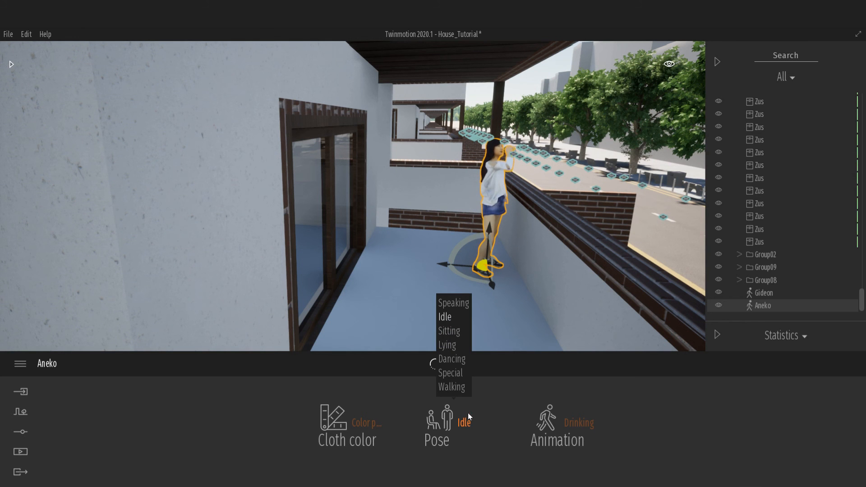
left_click(452, 304)
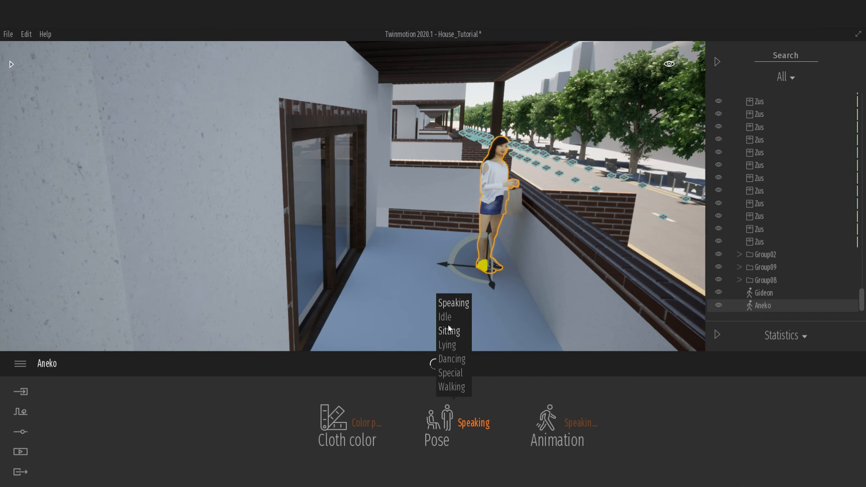
left_click(454, 312)
Place the animated human Soo from the library on the same first-floor balcony of the house
middle_click_drag(536, 256, 375, 263, "shift")
right_click_drag(525, 263, 627, 266)
key("s")
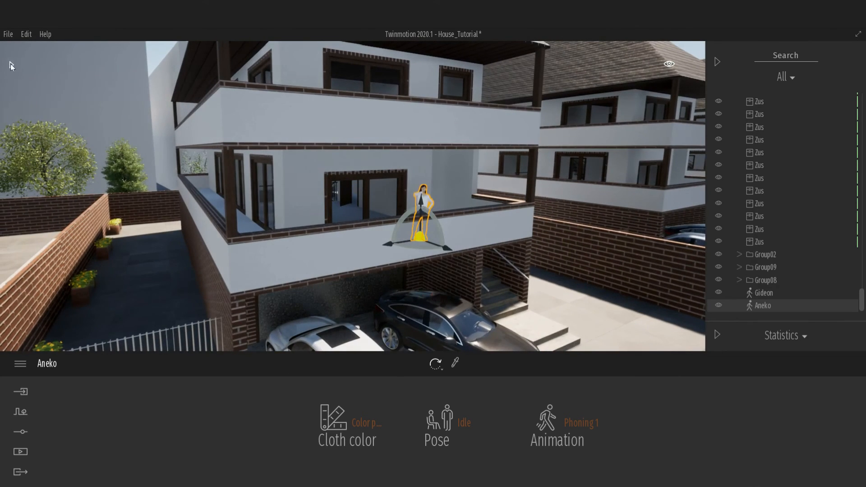
left_click(9, 64)
mouse_move(83, 163)
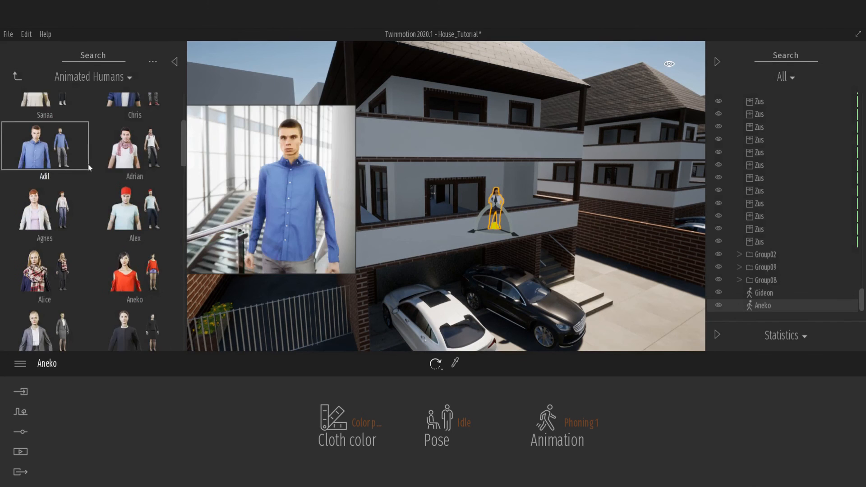
scroll(145, 170, "up", 3)
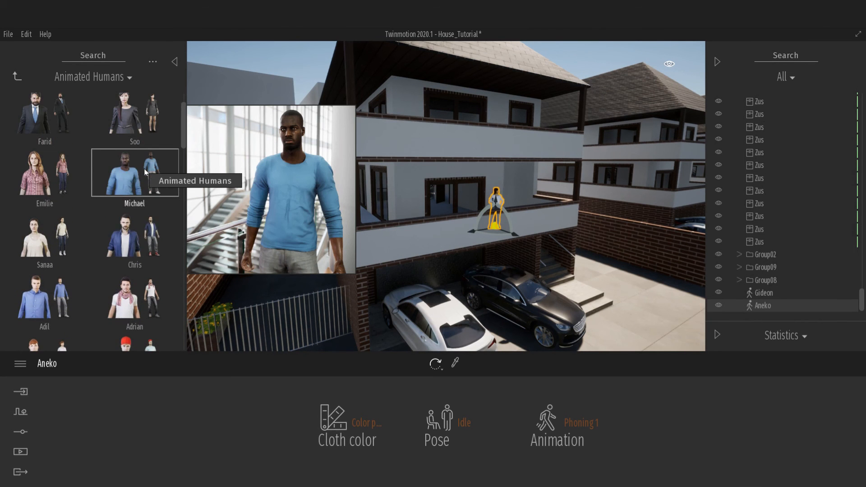
scroll(135, 171, "up", 2)
left_click_drag(131, 172, 449, 245)
Move Soo along the balcony floor so she stands next to Aneko behind the street-side parapet
middle_click_drag(448, 244, 618, 226, "shift")
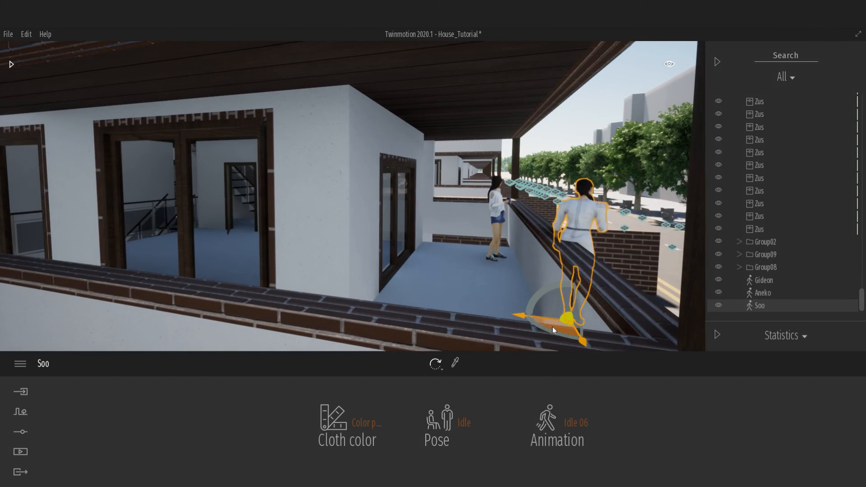
left_click_drag(552, 327, 416, 273)
right_click_drag(511, 247, 478, 226)
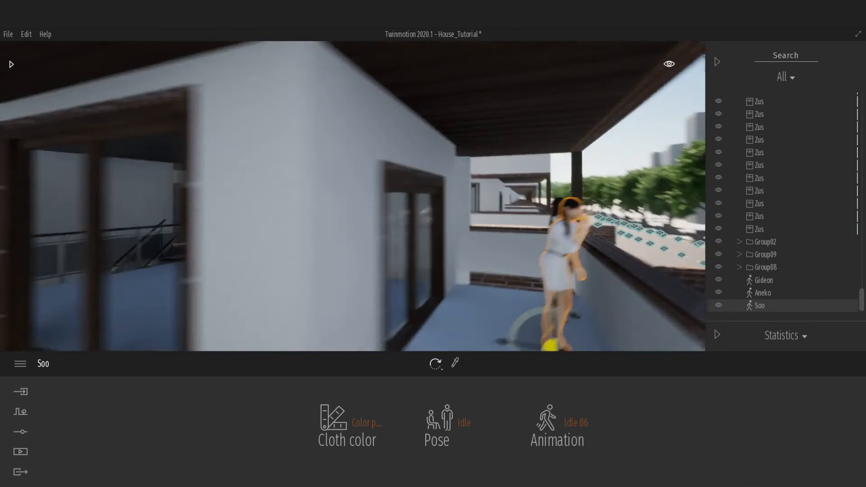
Try the Speaking, Special and Sitting poses on Soo and return her pose to Idle
middle_click_drag(517, 260, 477, 258, "shift")
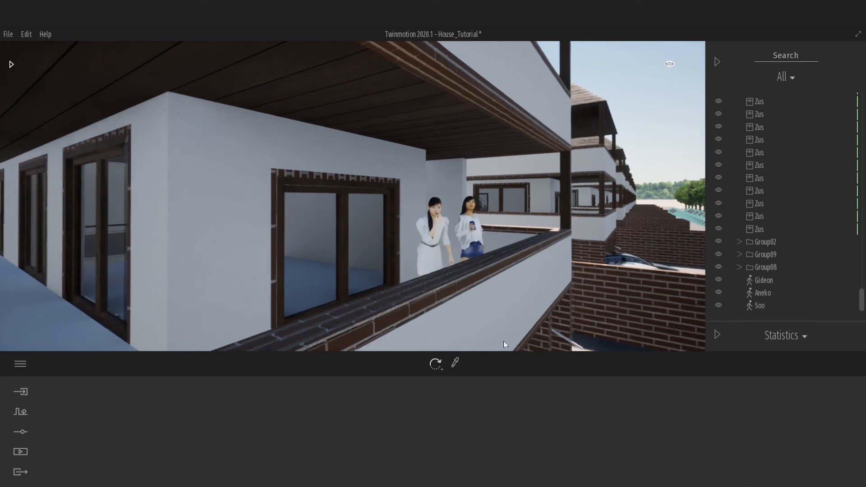
left_click(430, 253)
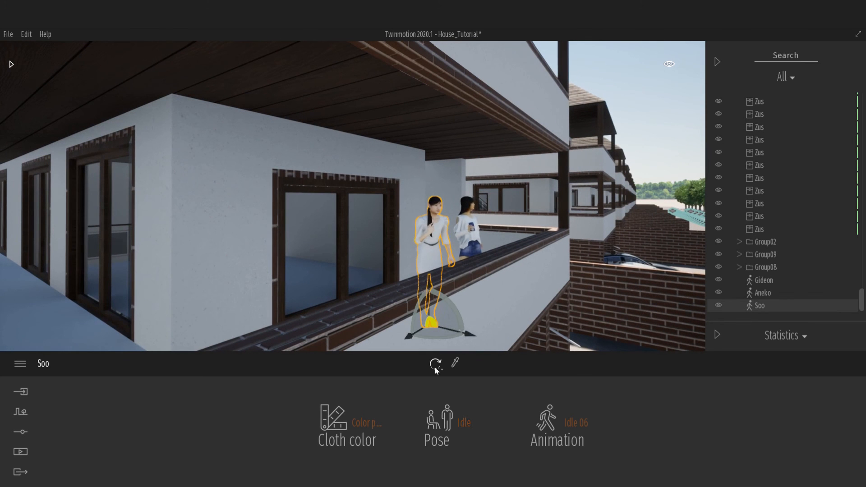
left_click(463, 423)
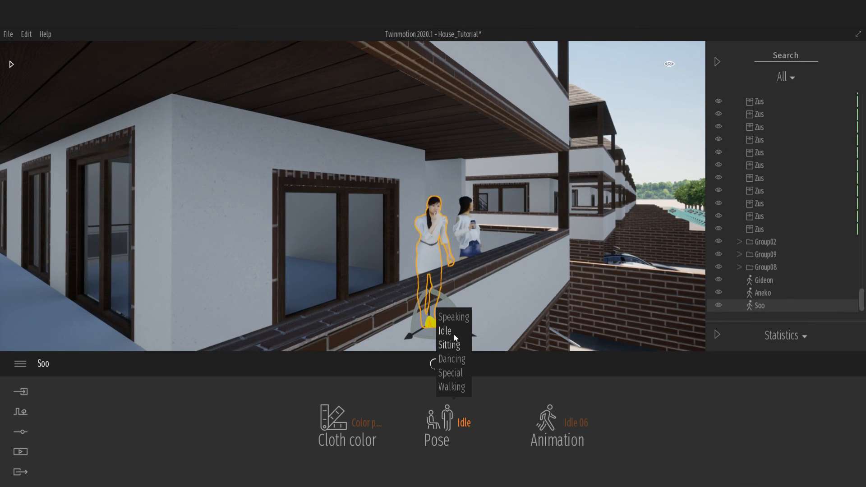
left_click(459, 316)
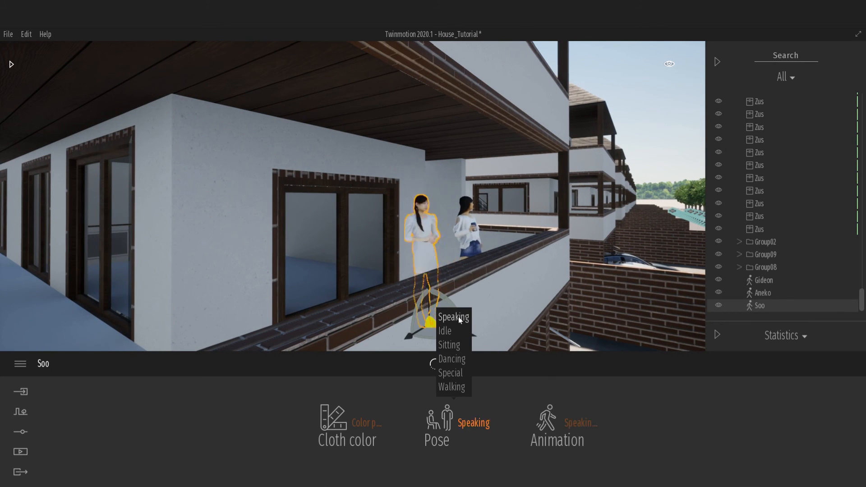
left_click(451, 373)
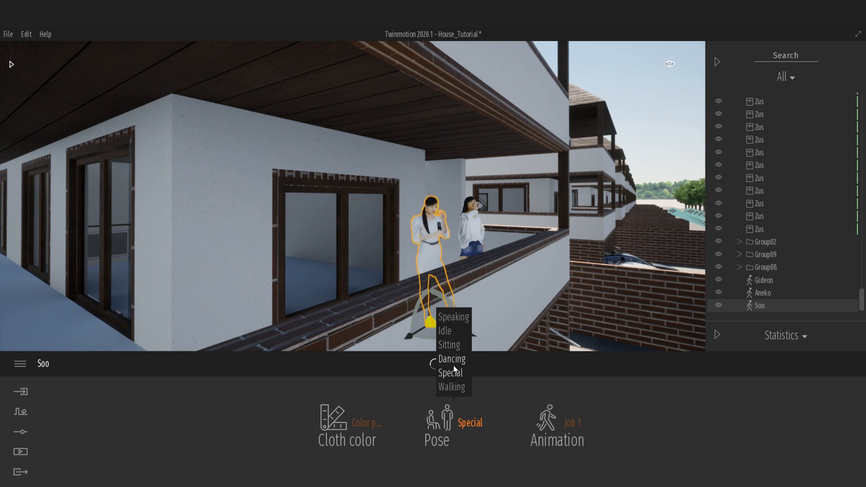
left_click(449, 346)
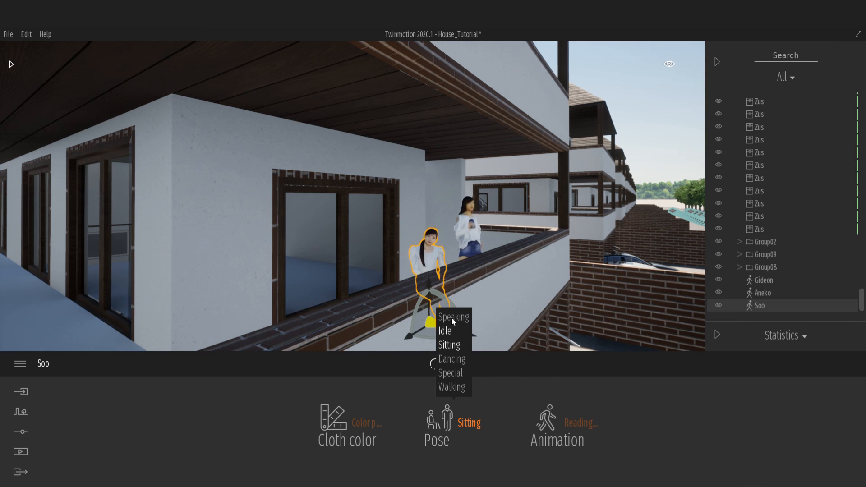
left_click(451, 318)
left_click(446, 331)
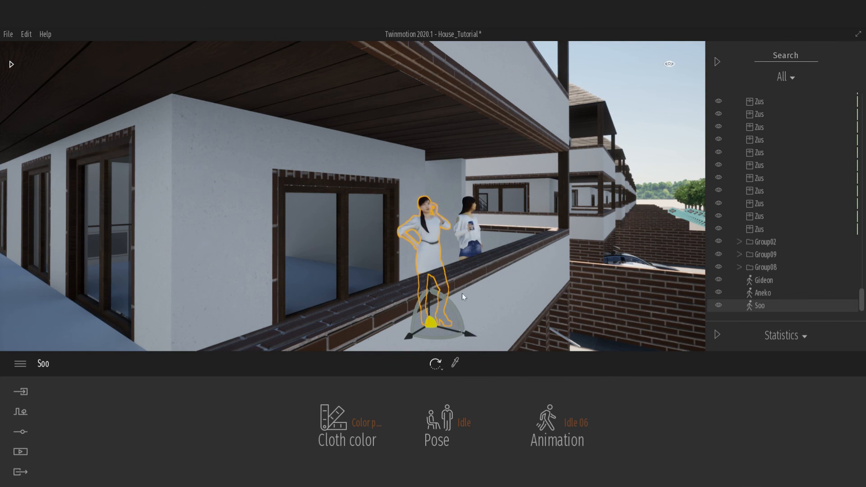
Delete the Aneko character from the balcony
key("w")
right_click_drag(503, 291, 406, 289)
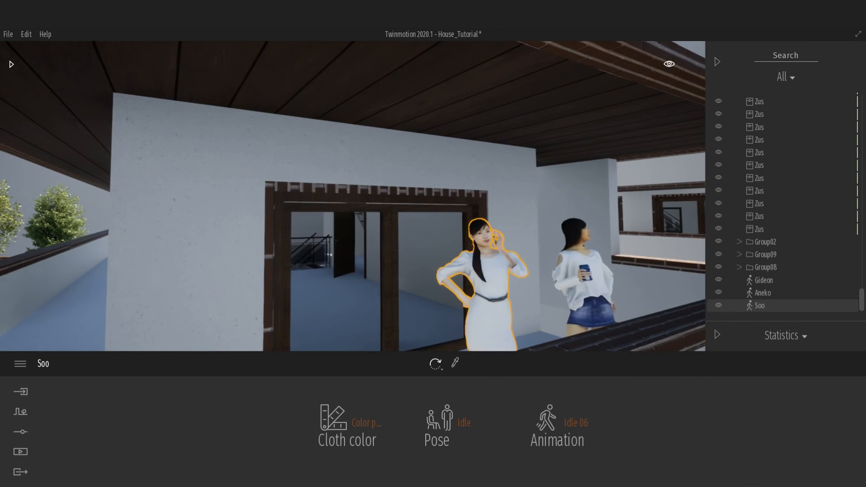
key("s")
key("d")
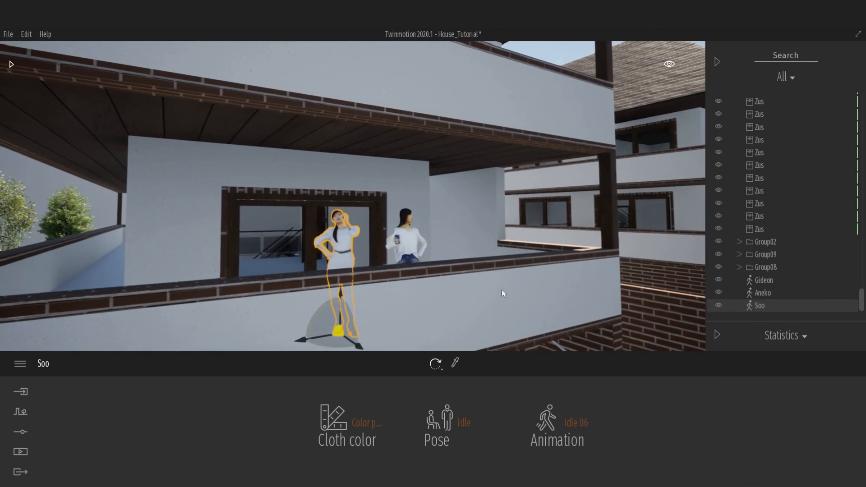
left_click(406, 236)
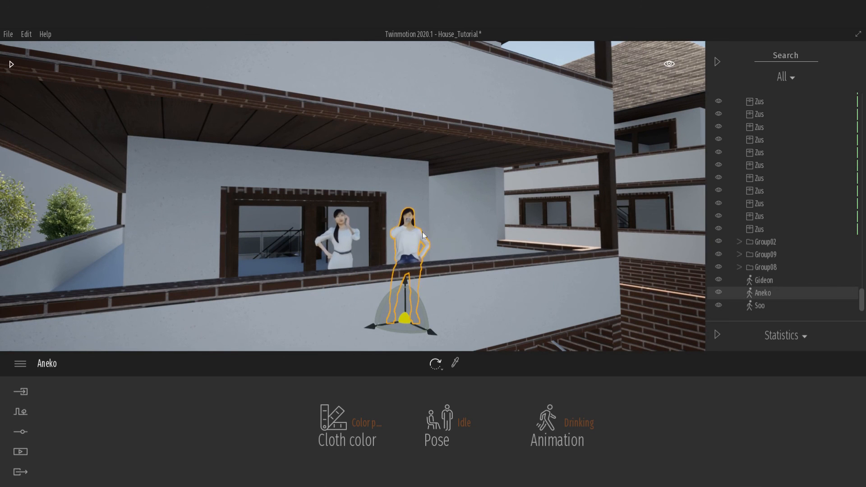
key("Delete")
Set Soo's cloth color to Color preset 5 and shift her slightly along the balcony floor
key("a")
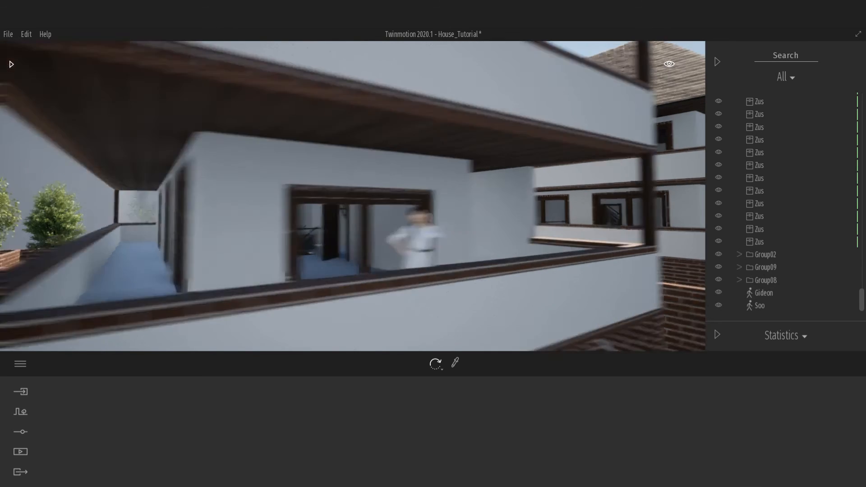
key("s")
key("d")
key("w")
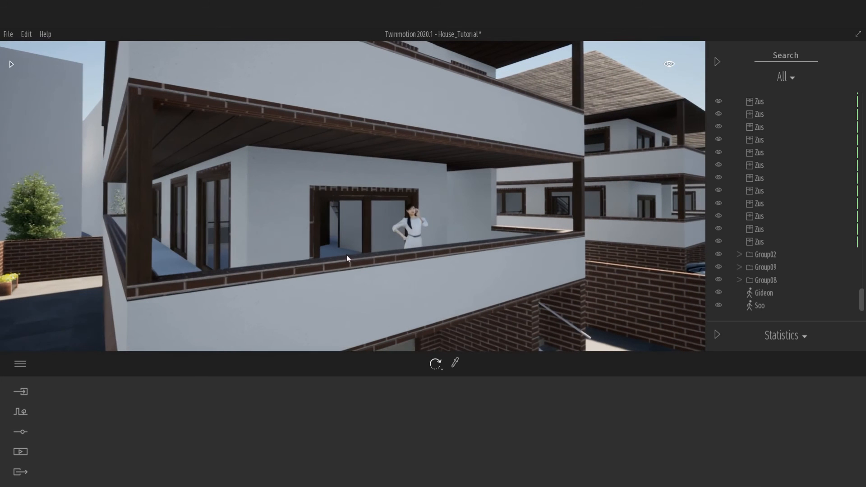
left_click(410, 237)
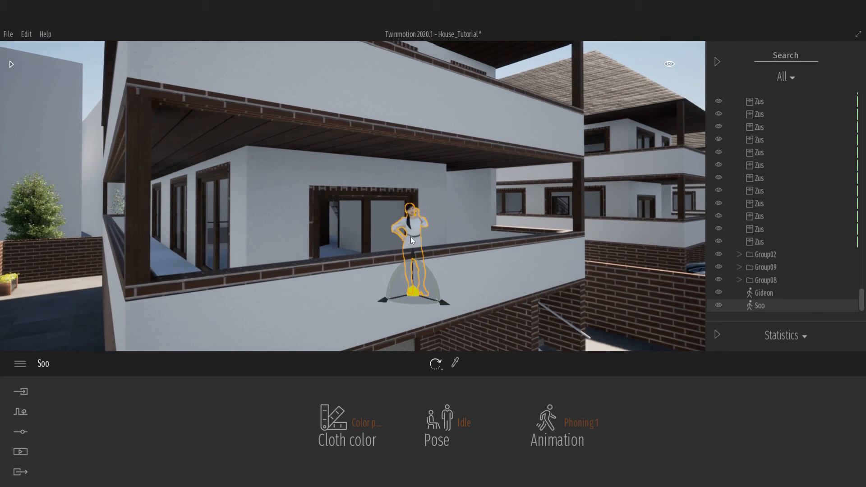
left_click(367, 421)
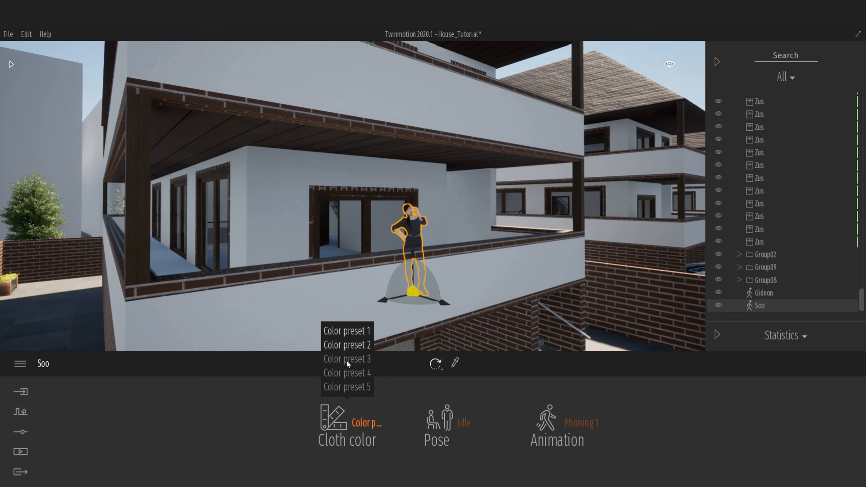
left_click(345, 386)
left_click(488, 287)
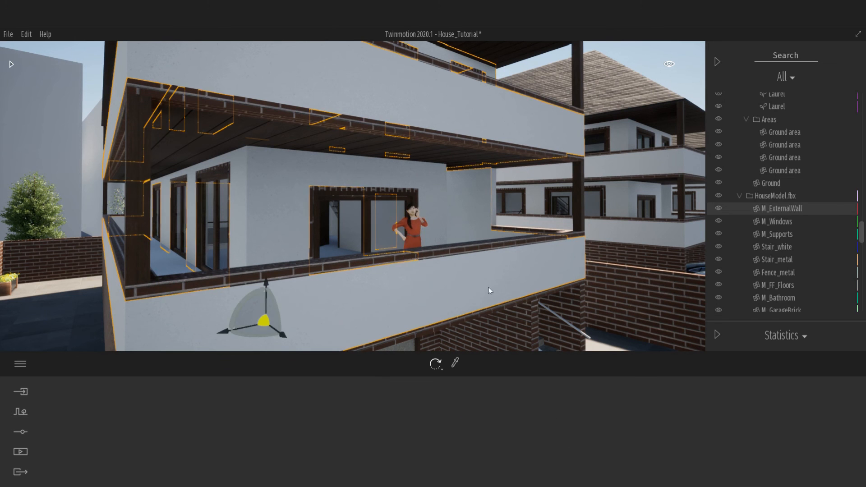
left_click(411, 237)
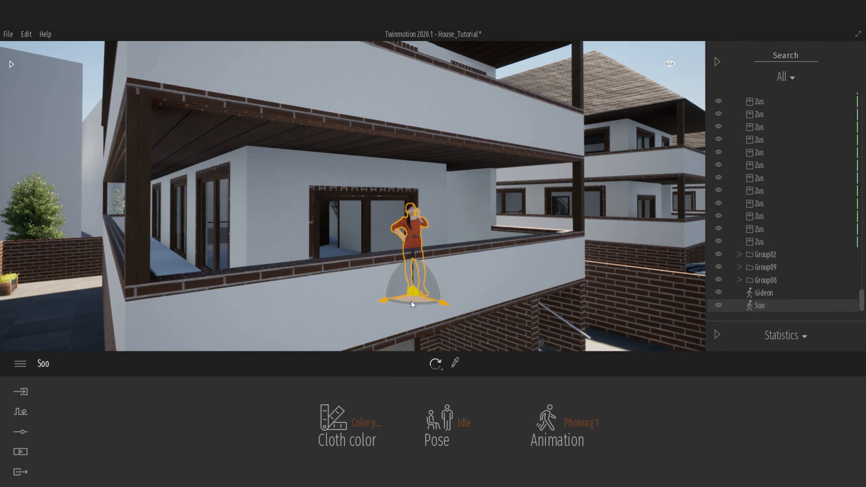
left_click_drag(410, 301, 432, 296)
Place an Olympia 2 seater sofa from the living room objects on the floor of the room behind Soo's balcony
right_click_drag(362, 271, 45, 265)
key("s")
key("w")
key("w")
key("s")
key("d")
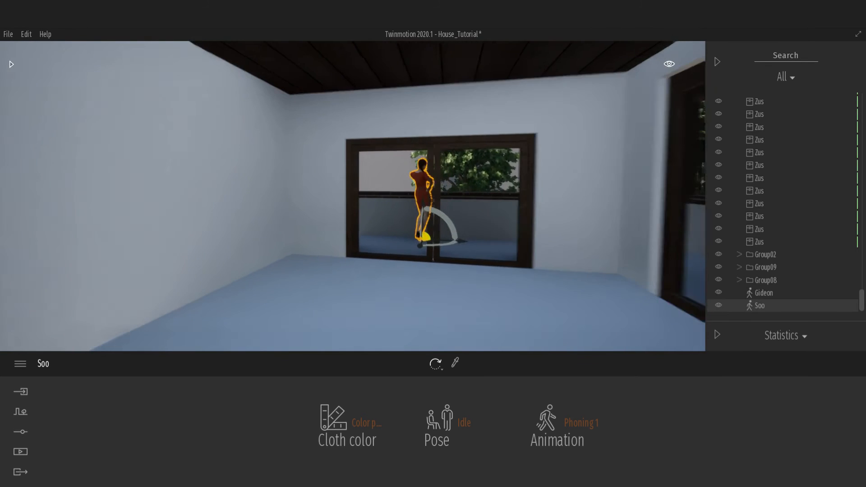
key("s")
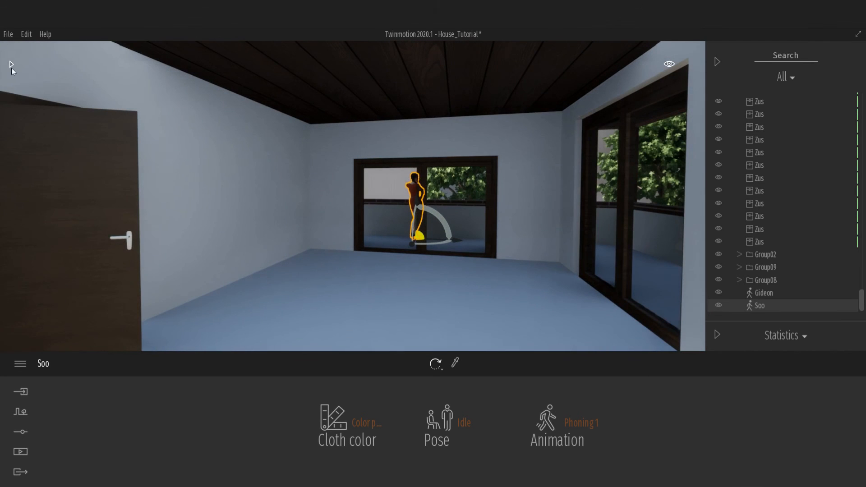
left_click(11, 65)
left_click(16, 75)
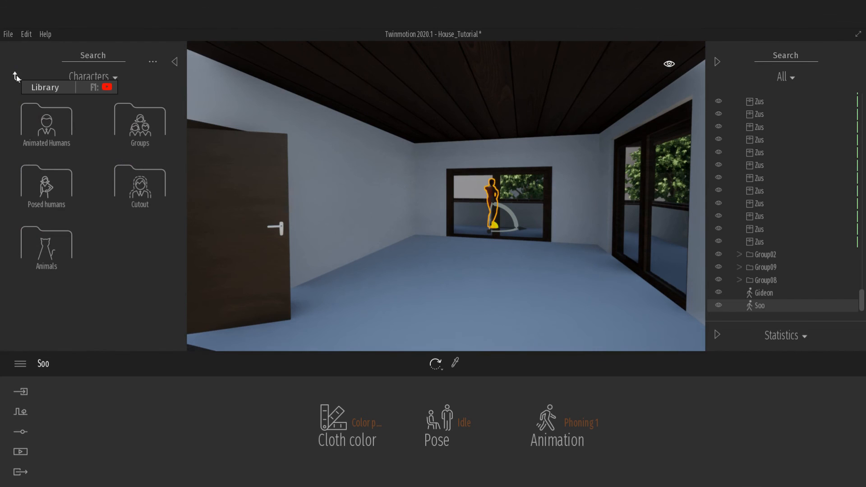
left_click(16, 74)
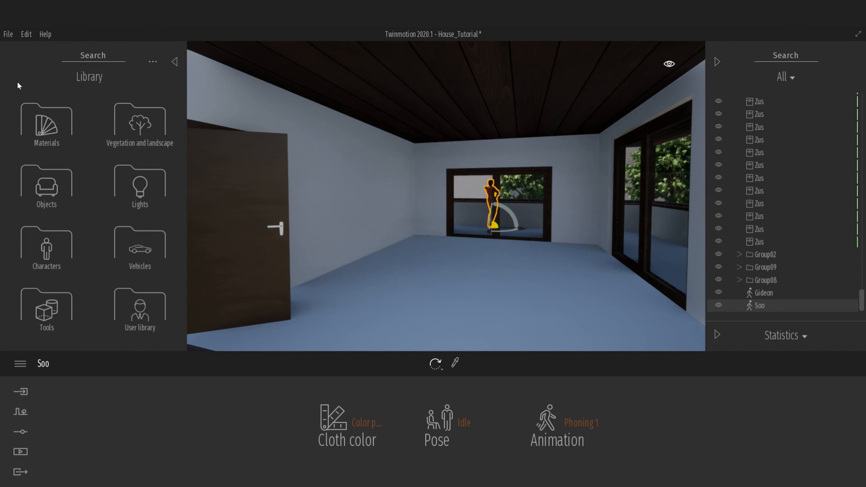
left_click(47, 183)
left_click(45, 129)
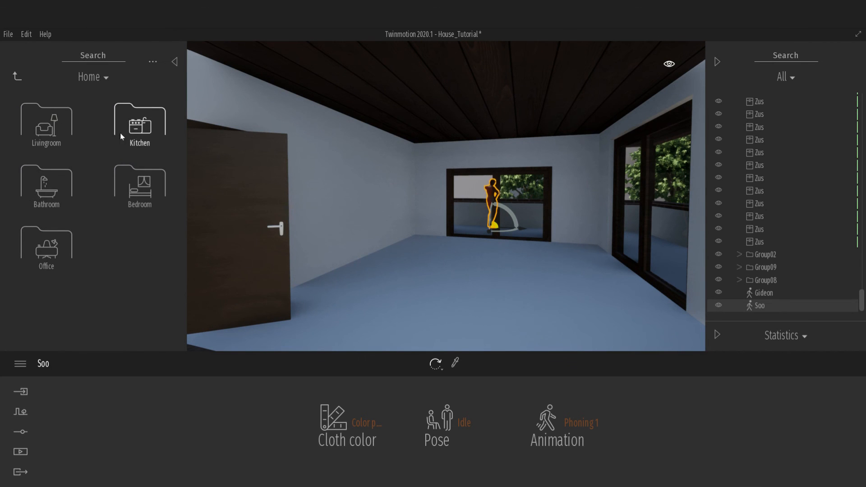
left_click(46, 129)
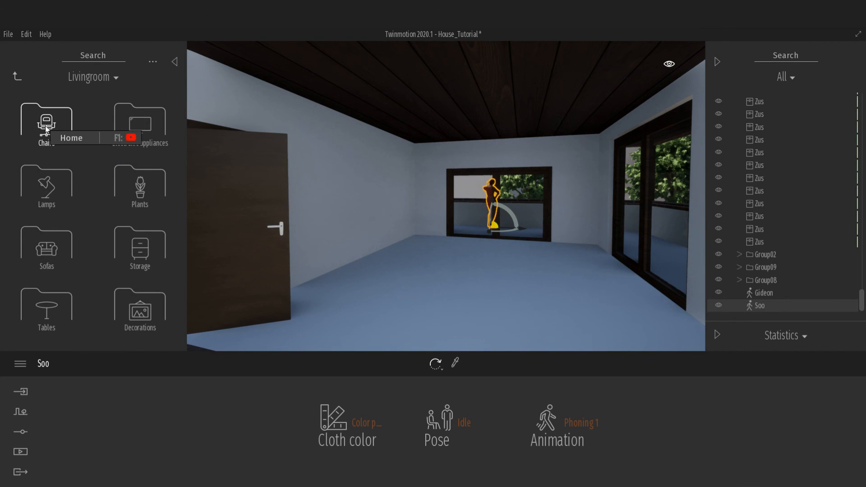
left_click(43, 254)
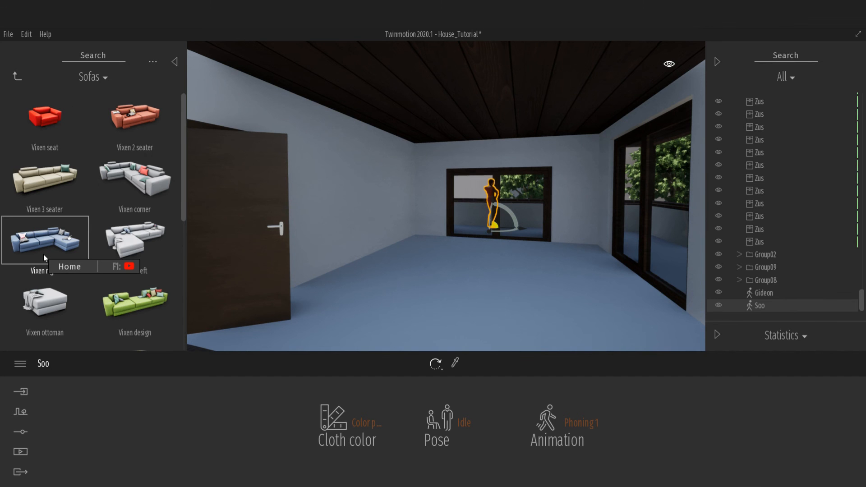
scroll(43, 255, "down", 4)
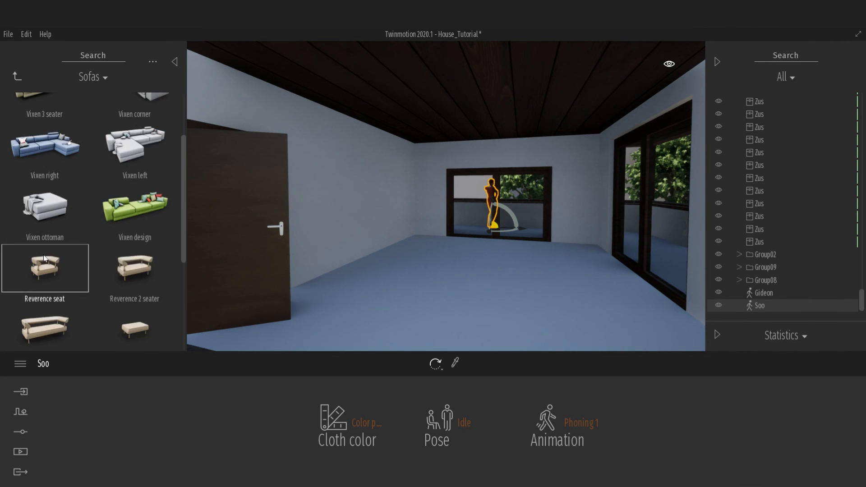
scroll(44, 255, "down", 1)
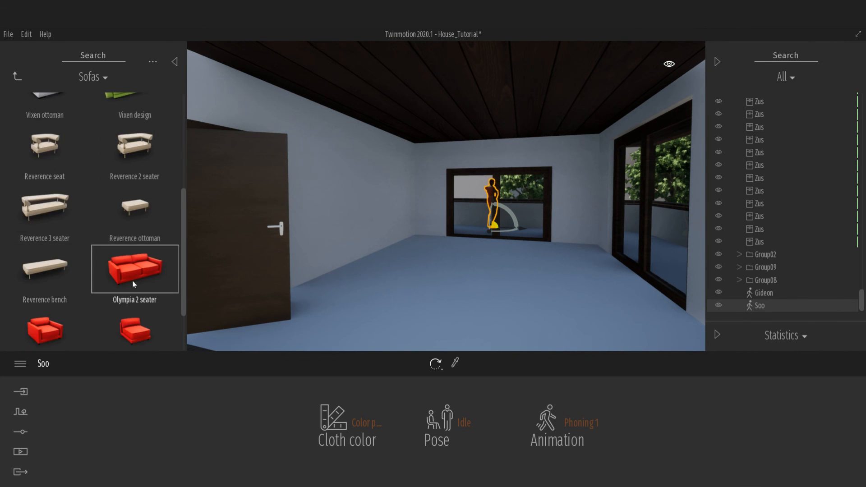
left_click_drag(132, 280, 402, 264)
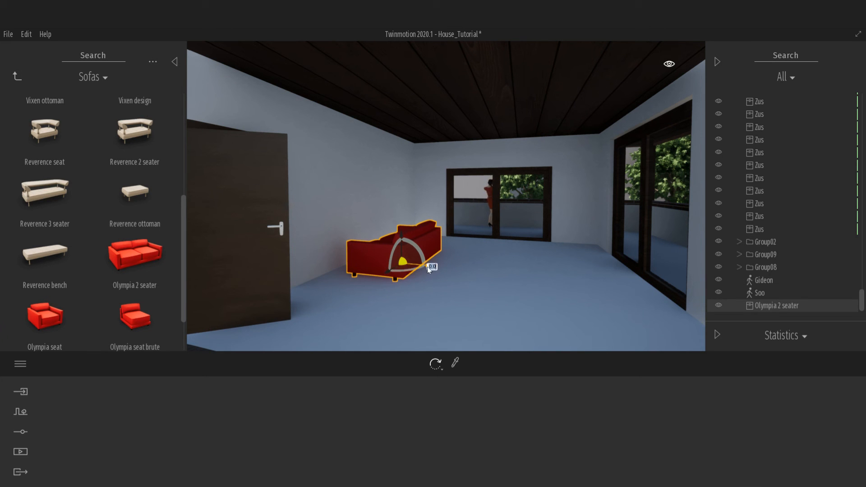
Move the red sofa across the room so it stands with its back to the large glazed doors
left_click_drag(427, 267, 638, 298)
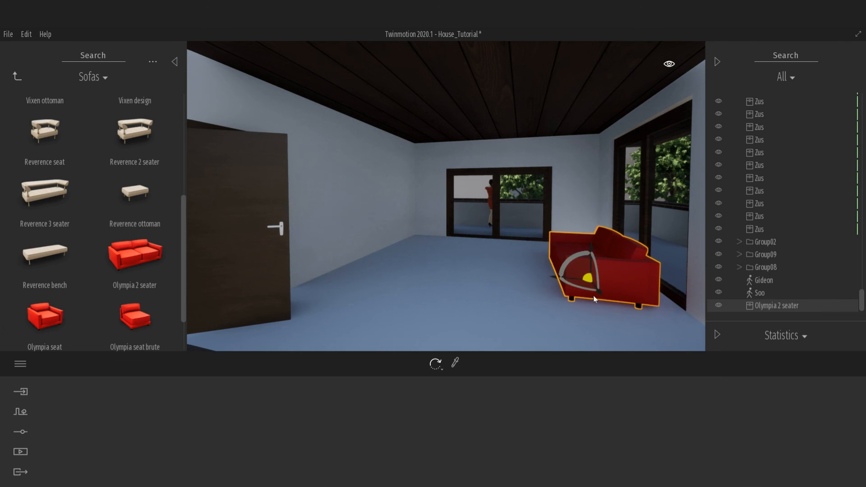
left_click_drag(587, 281, 579, 270)
left_click(557, 269)
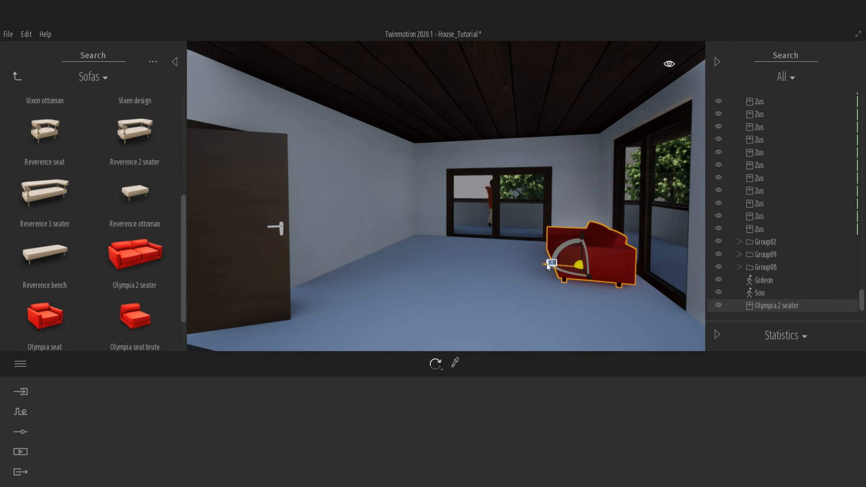
Copy the sofa to the opposite wall and rotate the copy 180° so the two sofas face each other
left_click_drag(546, 263, 381, 257, "alt")
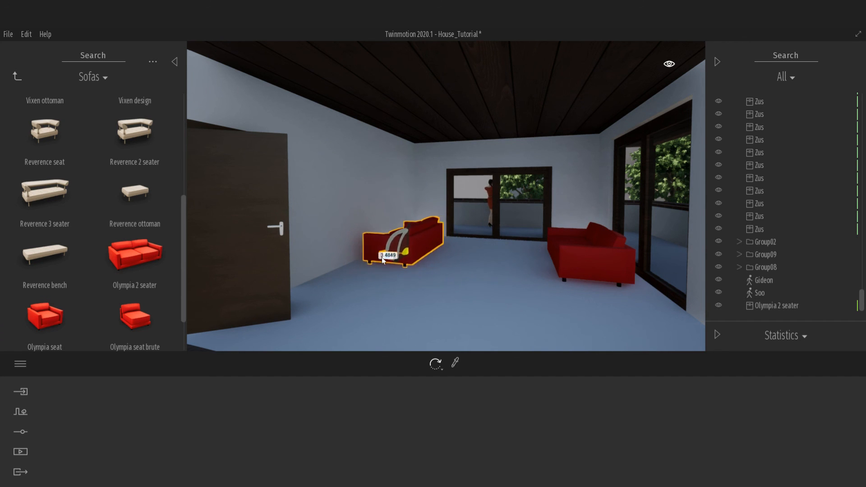
left_click(420, 317)
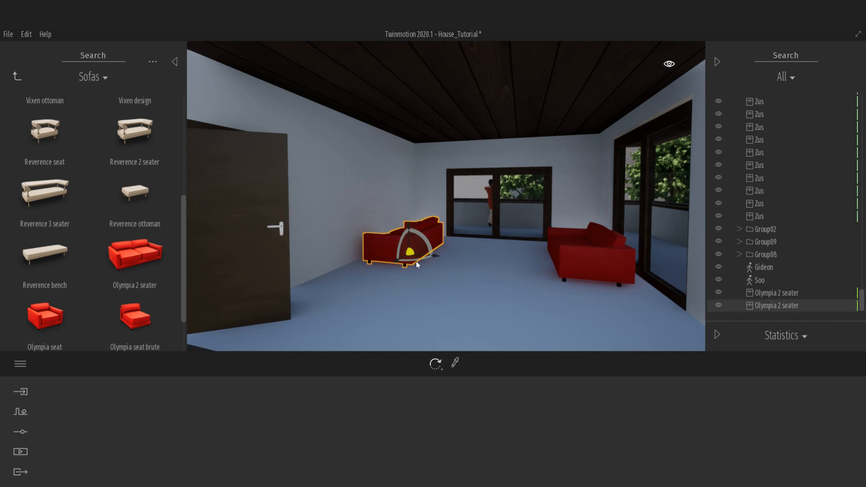
type("180")
key("Return")
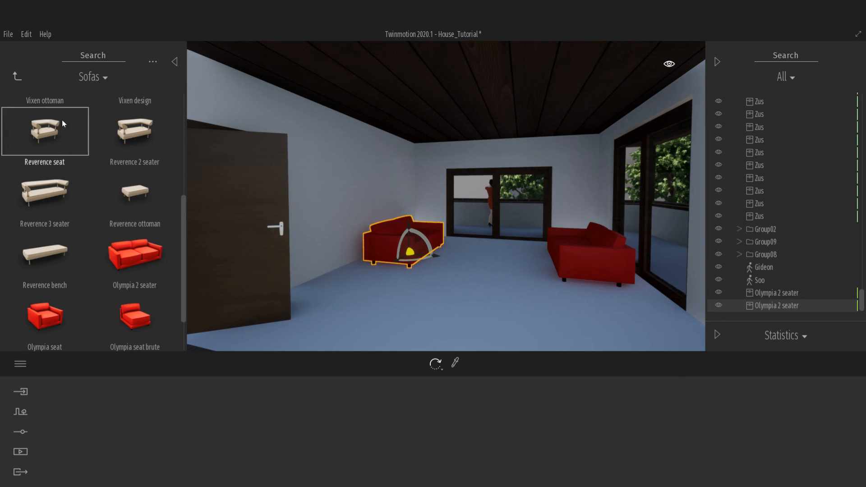
Apply the Nubuck 01 leather material to the two Olympia sofas
left_click(18, 77)
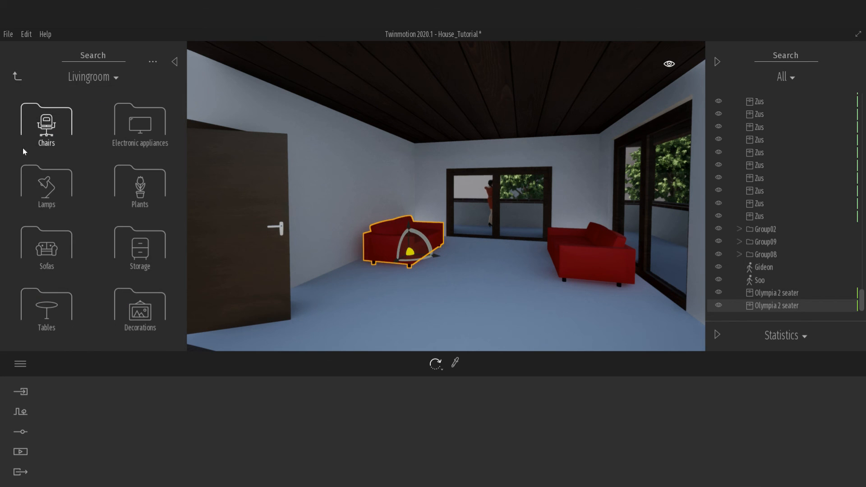
left_click(16, 76)
left_click(16, 75)
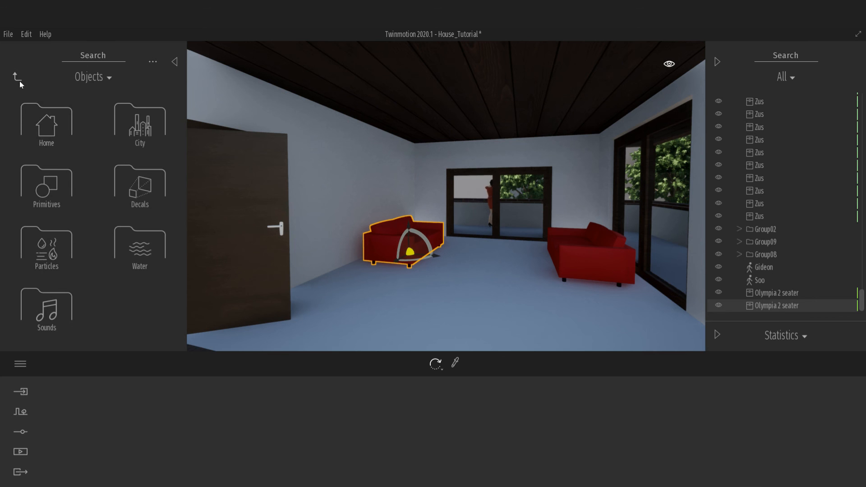
left_click(17, 77)
left_click(42, 119)
scroll(72, 228, "down", 2)
scroll(70, 228, "down", 6)
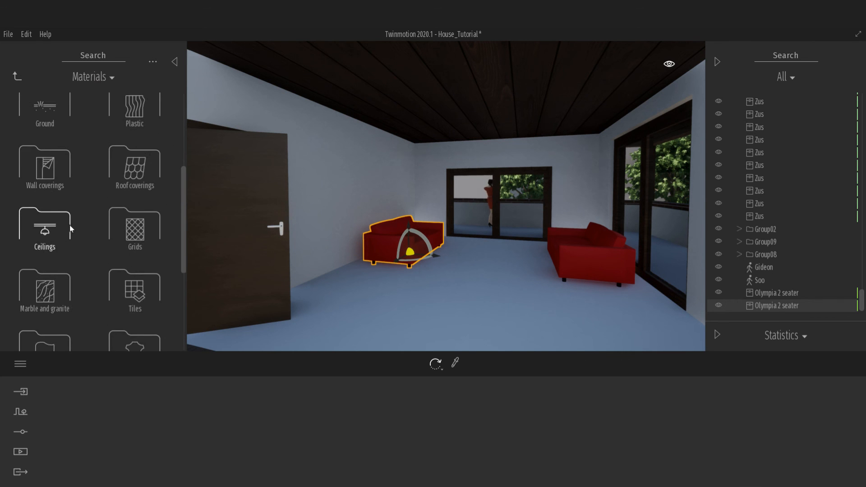
scroll(69, 226, "down", 1)
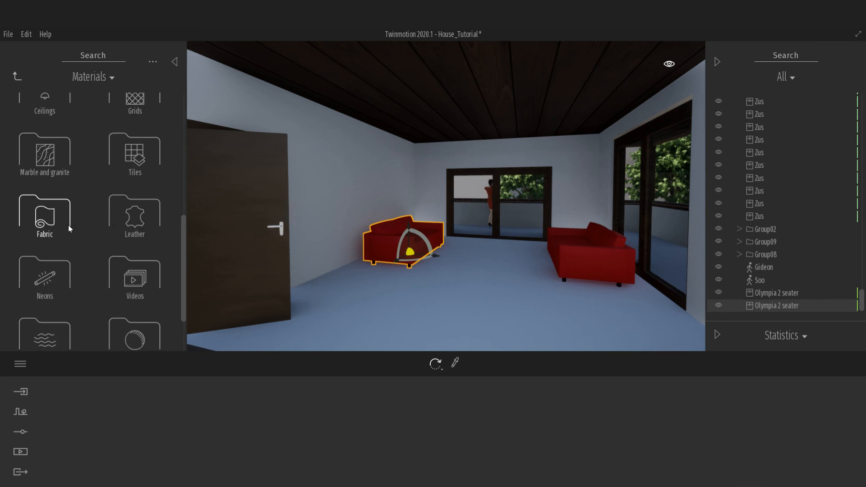
left_click(136, 225)
scroll(132, 224, "down", 5)
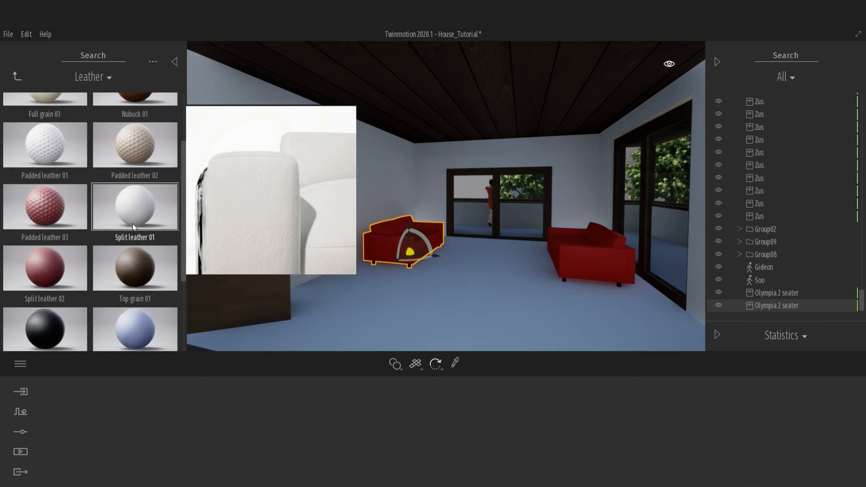
scroll(56, 263, "up", 5)
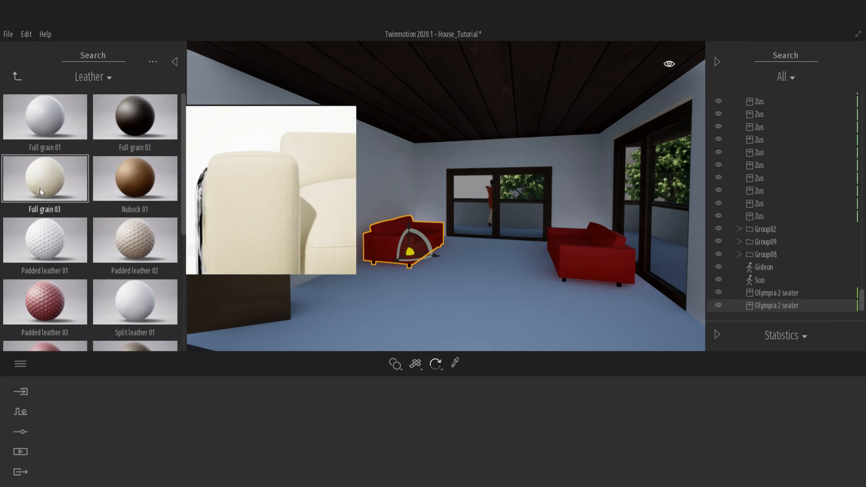
left_click_drag(153, 191, 402, 246)
left_click_drag(180, 409, 557, 257)
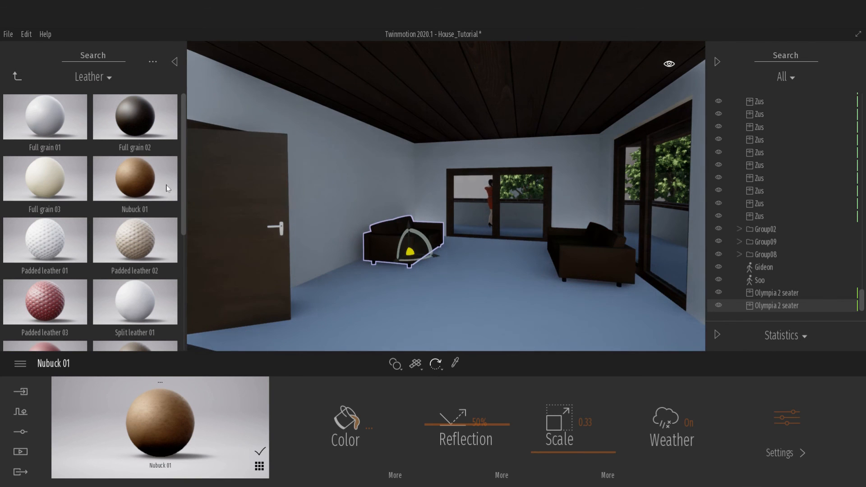
mouse_move(58, 188)
left_mouse_down()
mouse_move(396, 243)
mouse_move(42, 169)
mouse_move(67, 189)
left_mouse_up()
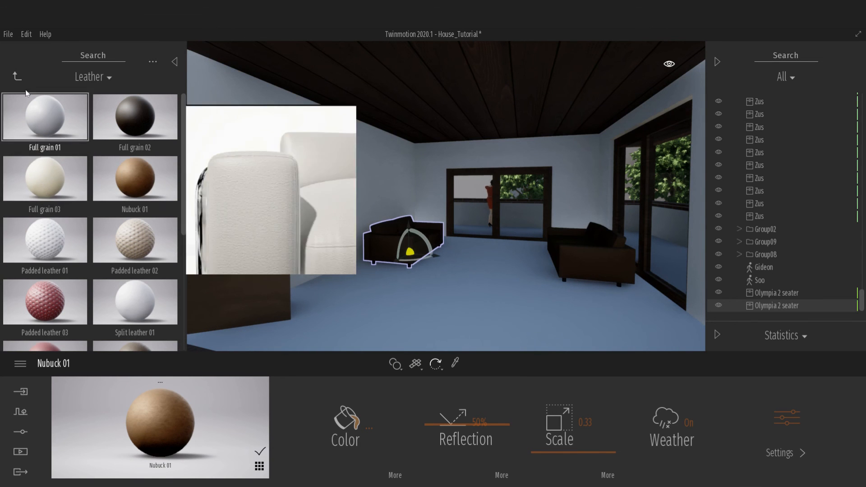
Apply the Carpet sisal quad fabric material to the room's floor
left_click(17, 77)
scroll(48, 223, "down", 6)
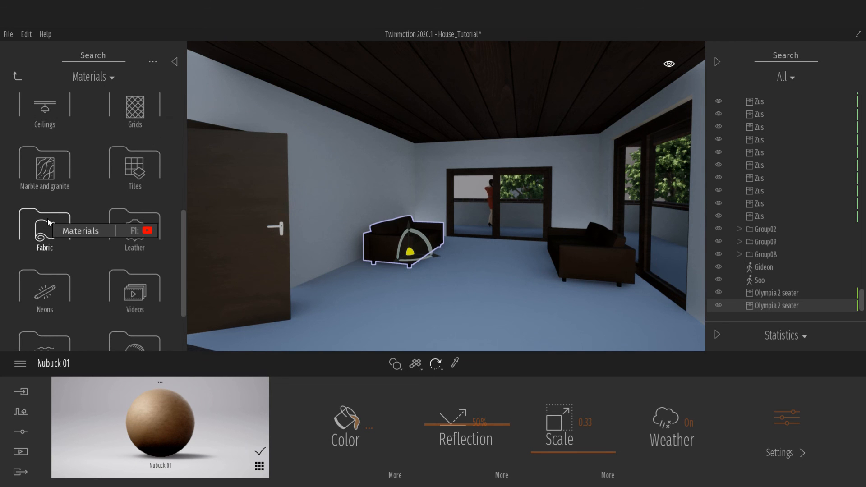
left_click(48, 222)
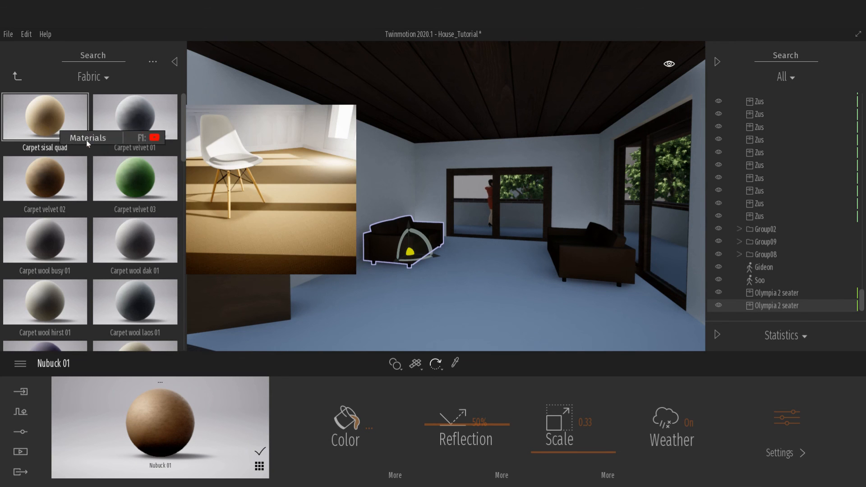
left_click_drag(87, 141, 441, 301)
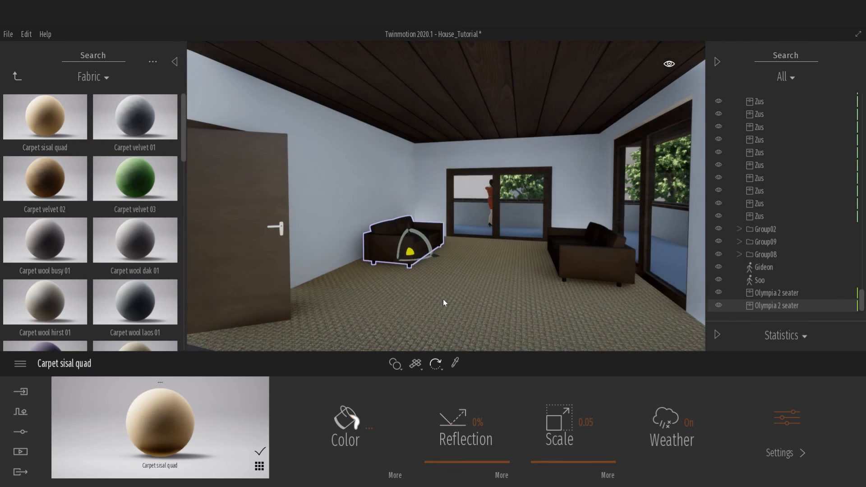
Place the Scarlet coffee table from the living room tables on the floor between the two sofas
left_click(18, 79)
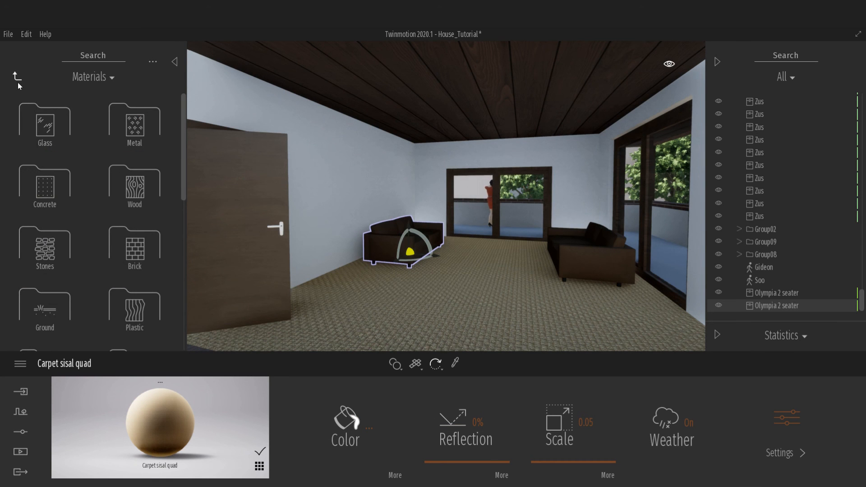
left_click(18, 82)
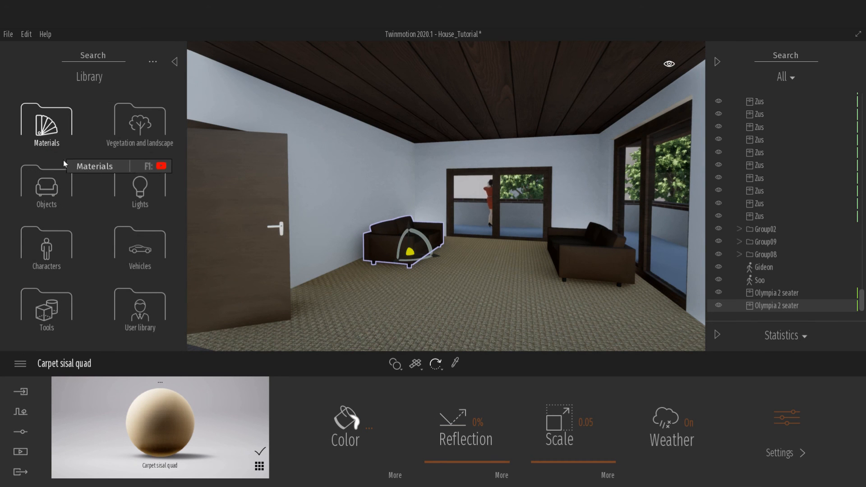
left_click(59, 179)
left_click(46, 182)
left_click(47, 126)
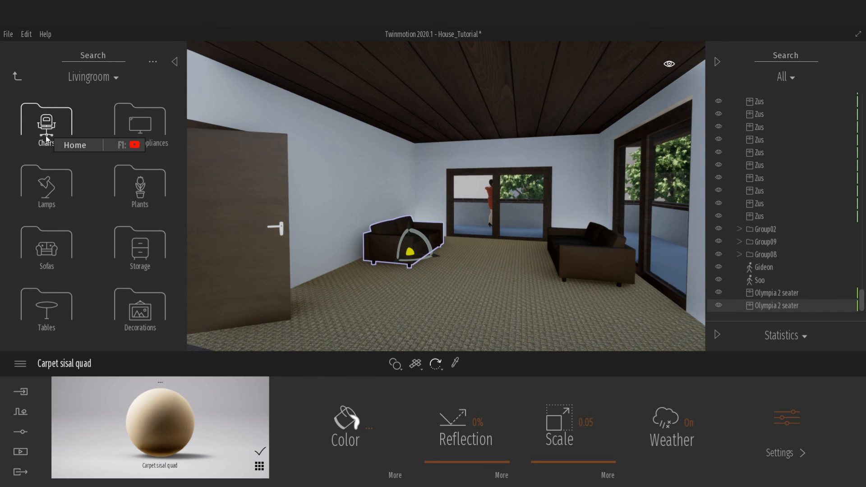
left_click(51, 305)
scroll(54, 293, "down", 5)
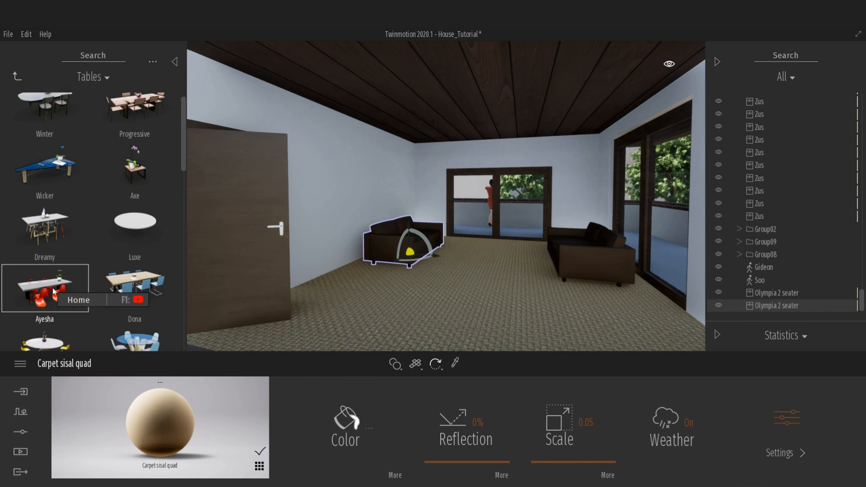
scroll(52, 288, "down", 5)
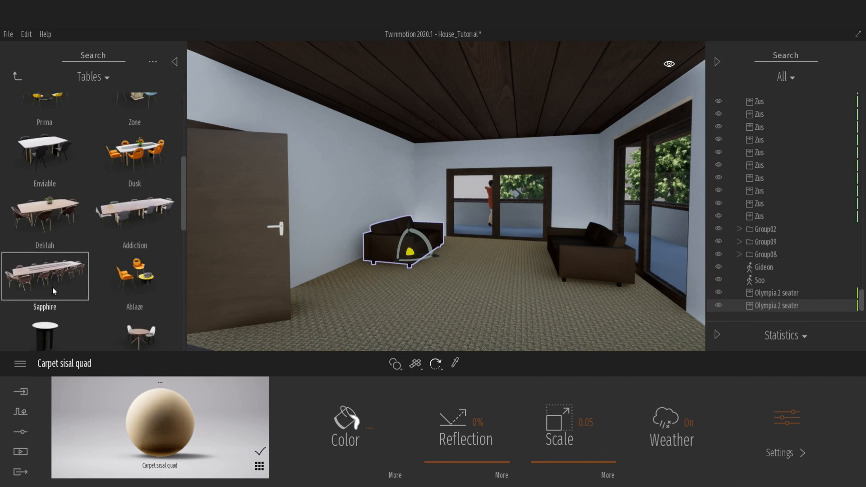
left_click_drag(123, 262, 491, 267)
Move both Olympia sofas a little closer to the Scarlet coffee table
left_click(430, 246)
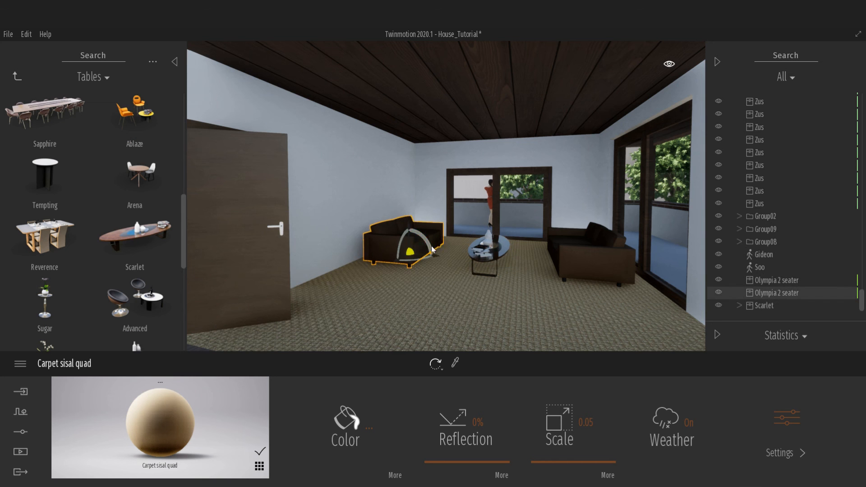
left_click_drag(437, 257, 434, 257)
left_click(581, 260)
left_click_drag(581, 260, 531, 265)
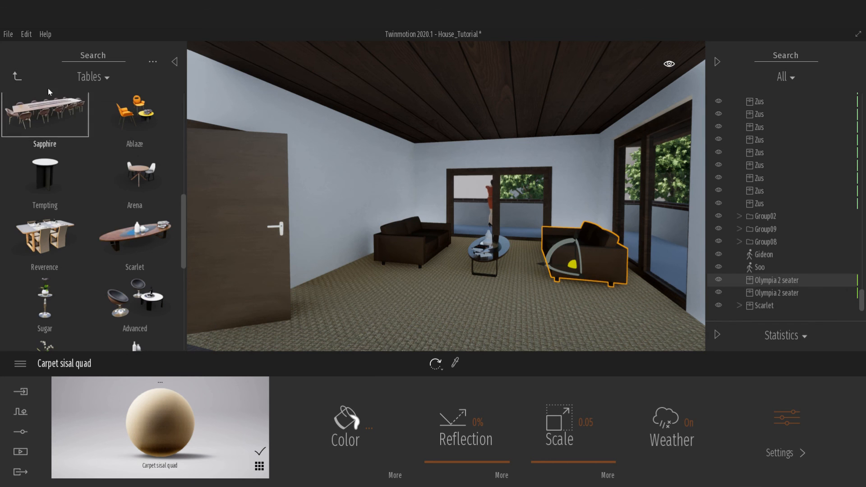
Place a Lumcrane floor lamp in the room and move it into the far corner behind the sofa by the large glazed doors
left_click(17, 76)
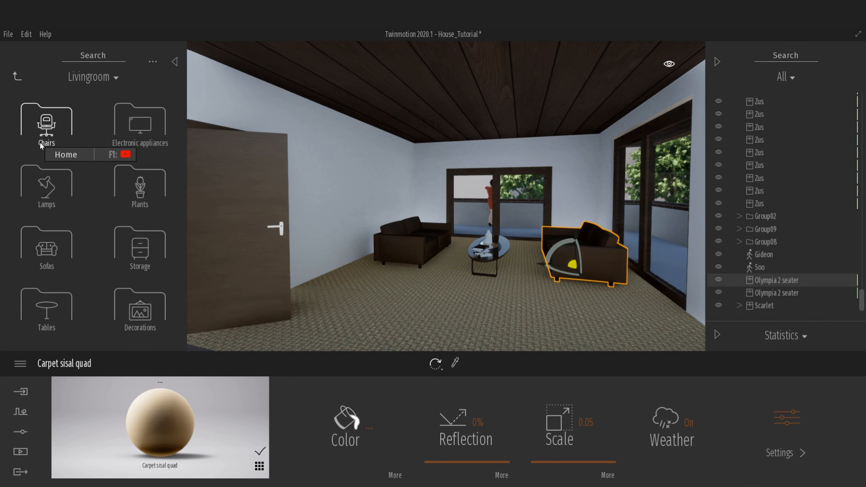
left_click(53, 189)
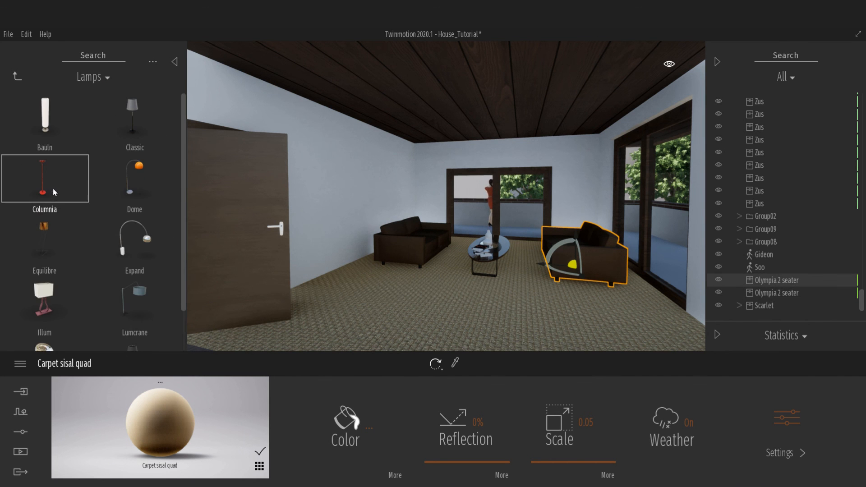
scroll(69, 208, "down", 2)
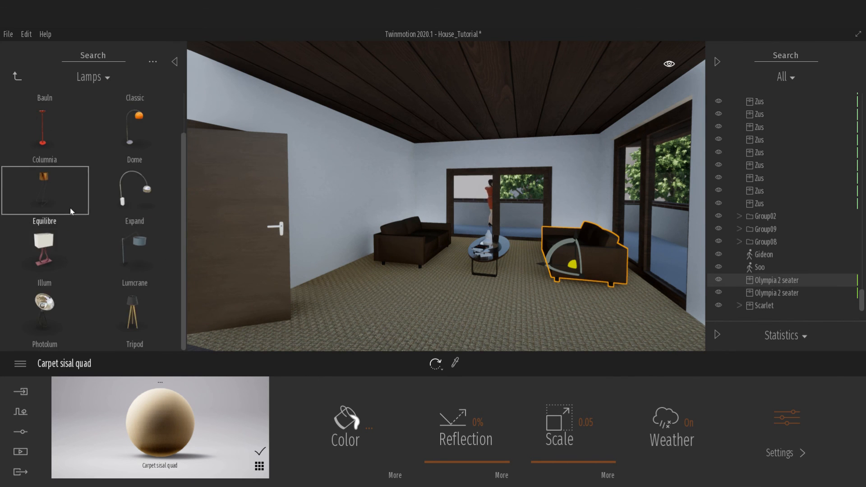
left_click_drag(134, 255, 532, 245)
scroll(535, 244, "up", 5)
scroll(535, 244, "up", 3)
right_click_drag(535, 244, 567, 280)
scroll(567, 281, "down", 3)
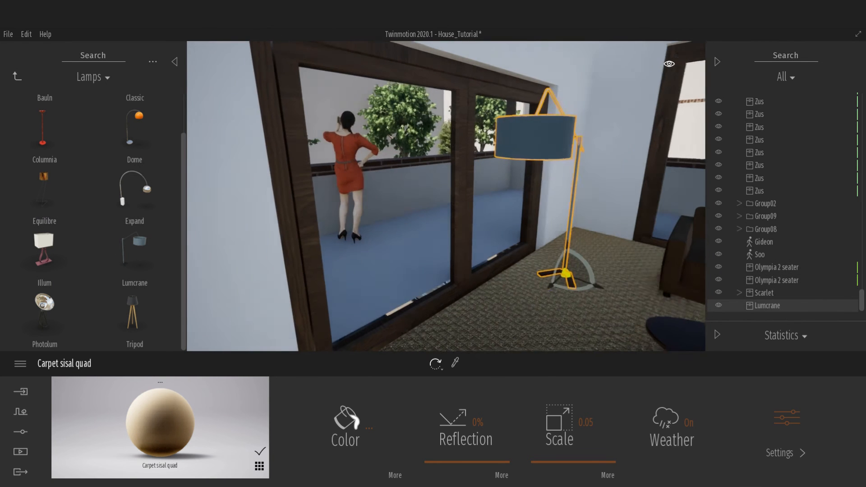
left_click_drag(567, 280, 601, 249)
middle_click_drag(596, 248, 556, 243, "shift")
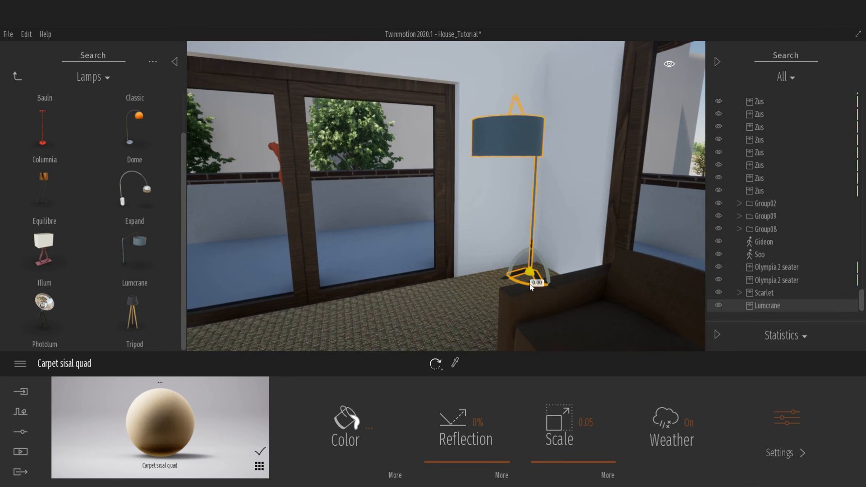
Copy the Lumcrane lamp and move the copy into the opposite corner, behind the other sofa
left_click_drag(530, 286, 270, 325)
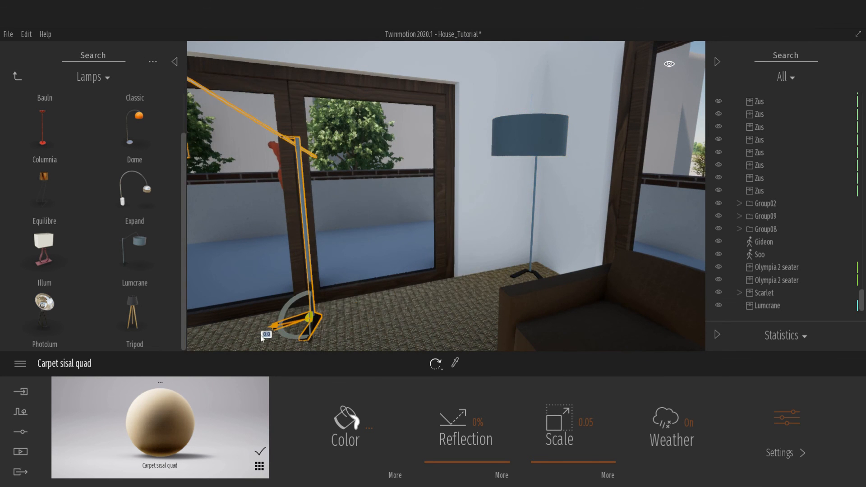
left_click(400, 319)
right_click_drag(384, 288, 279, 288)
key("w")
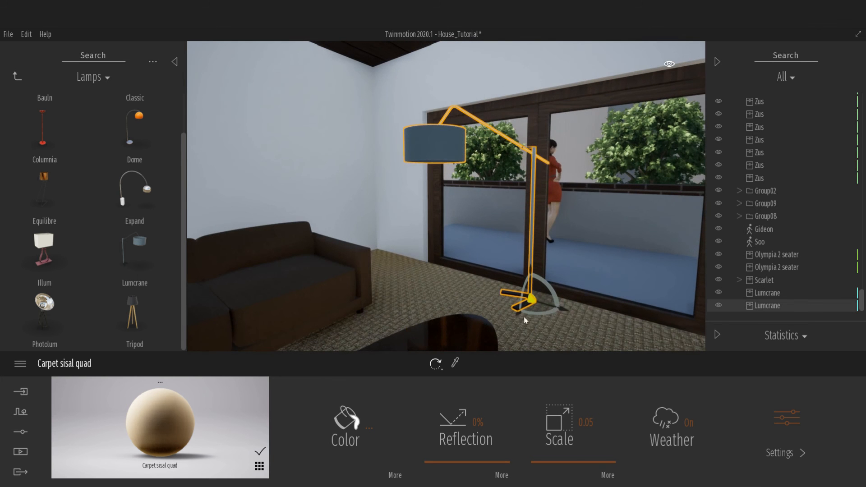
left_click_drag(562, 310, 429, 261)
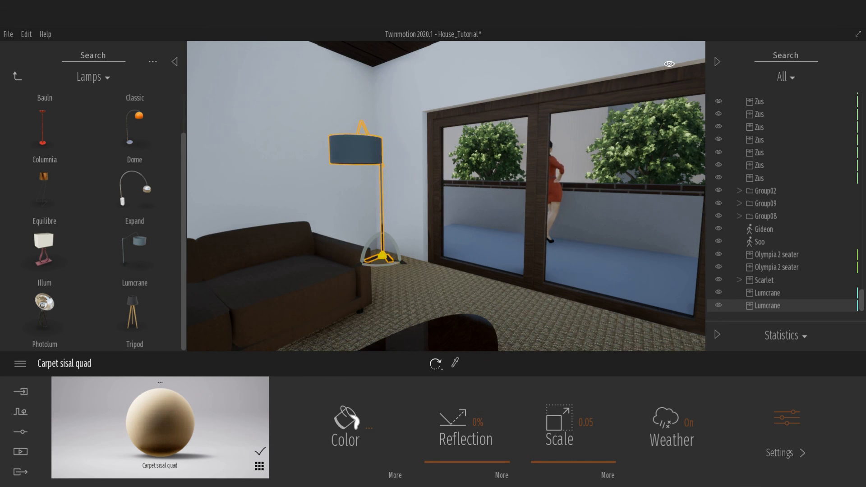
Shift the Scarlet coffee table slightly towards the balcony window
key("s")
right_click_drag(430, 264, 506, 275)
key("s")
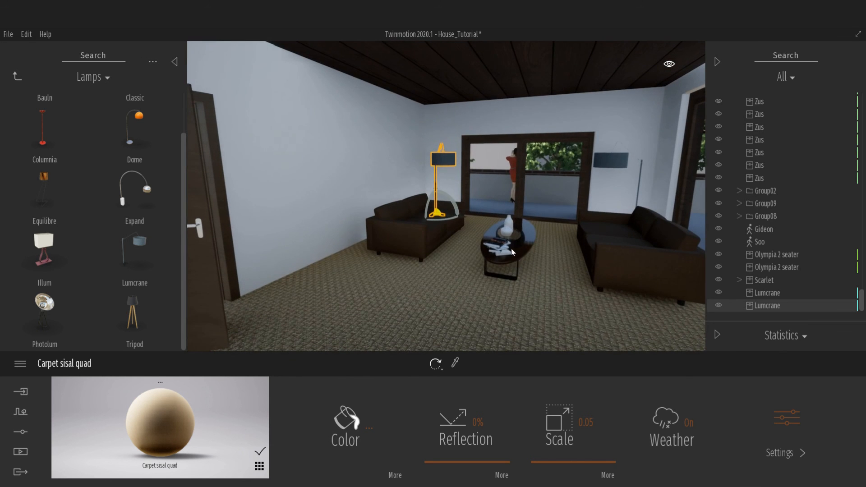
left_click(514, 255)
left_click_drag(514, 264, 512, 256)
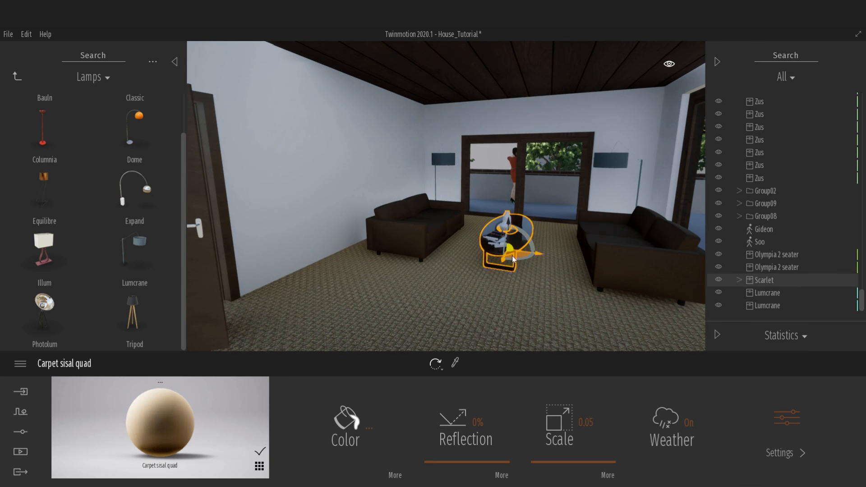
Place a Tablet 02 from the living room electronic appliances on the far end of the coffee table
right_click_drag(480, 268, 490, 267)
key("w")
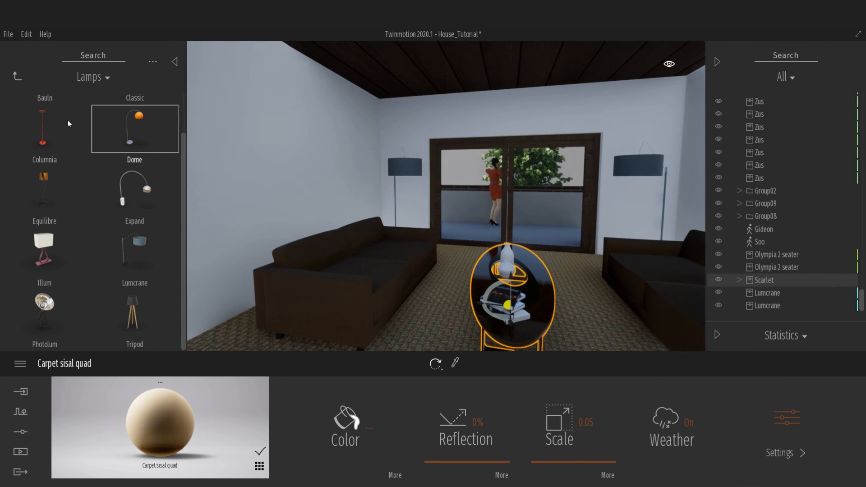
left_click(16, 77)
left_click(139, 126)
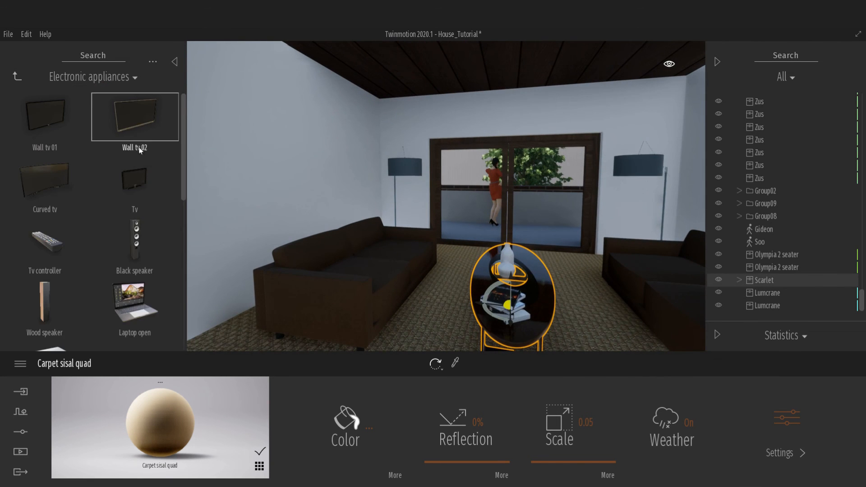
scroll(132, 185, "down", 2)
scroll(131, 185, "down", 1)
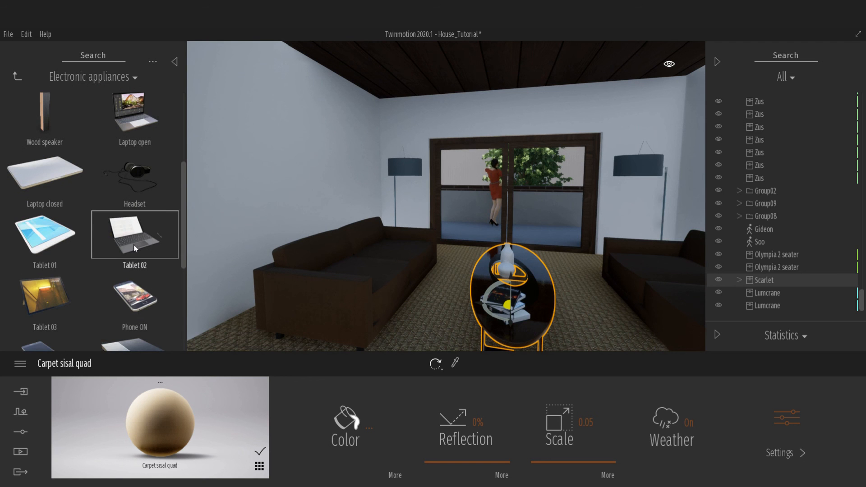
left_click_drag(129, 240, 519, 261)
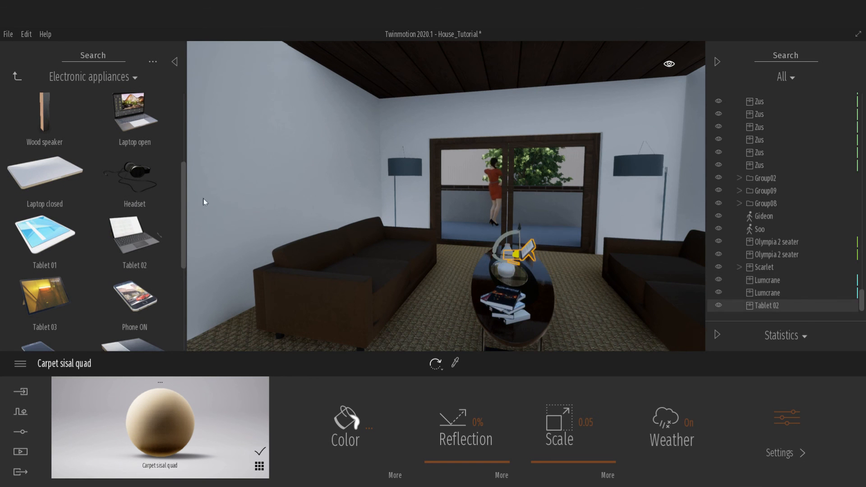
Add a Headset and a second Tablet 02 on the sofa along the solid wall, and a Phone ON on the coffee table
left_click_drag(158, 181, 370, 266)
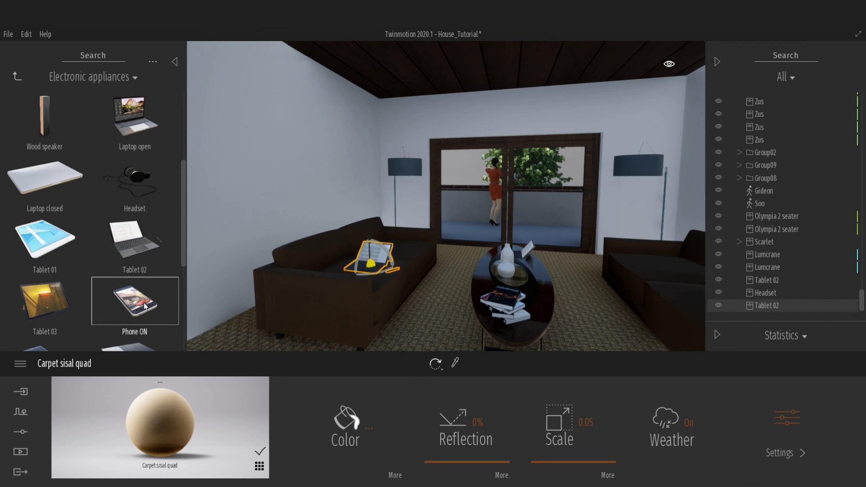
left_click_drag(146, 305, 367, 277)
left_click_drag(411, 256, 480, 278)
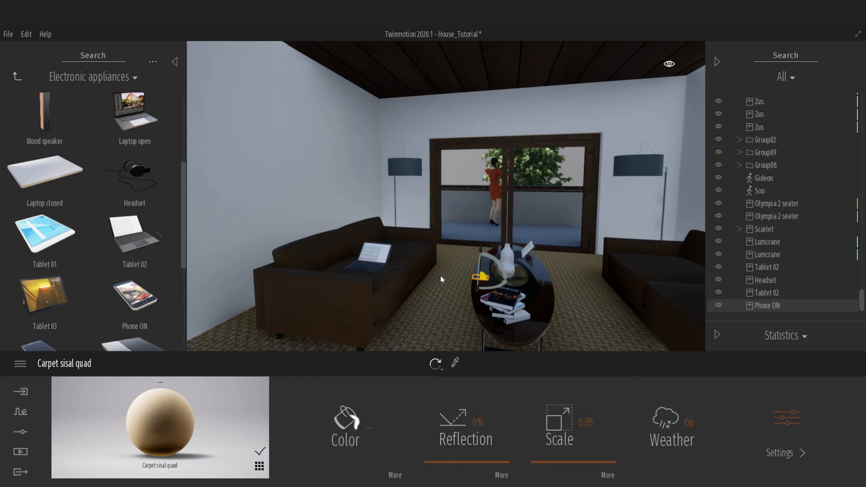
Hang the Frame Composition x8 decoration on the solid wall above the sofa
left_click(16, 78)
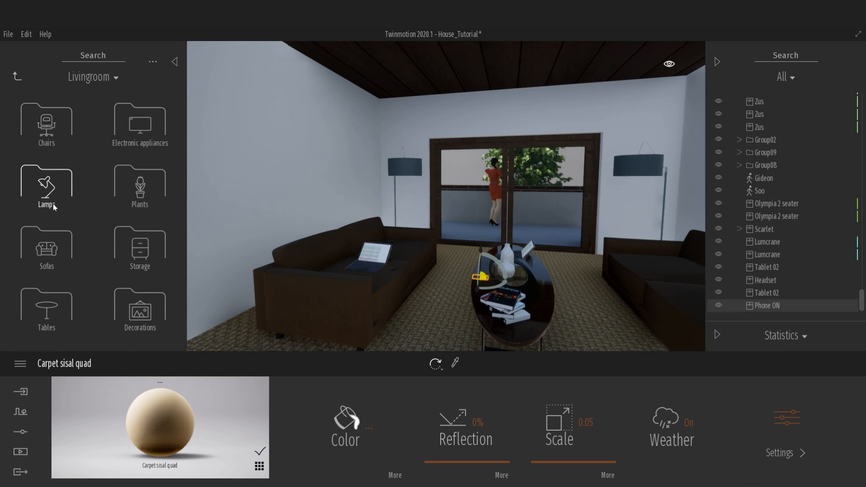
left_click(140, 309)
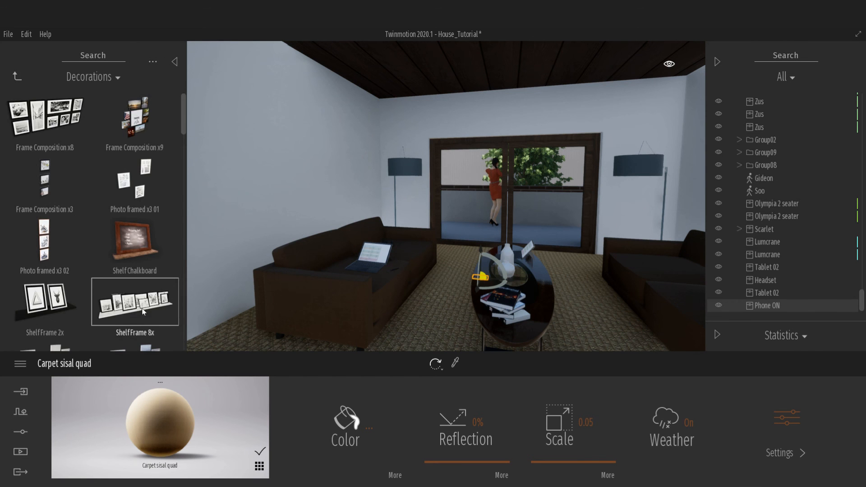
left_click_drag(53, 129, 303, 163)
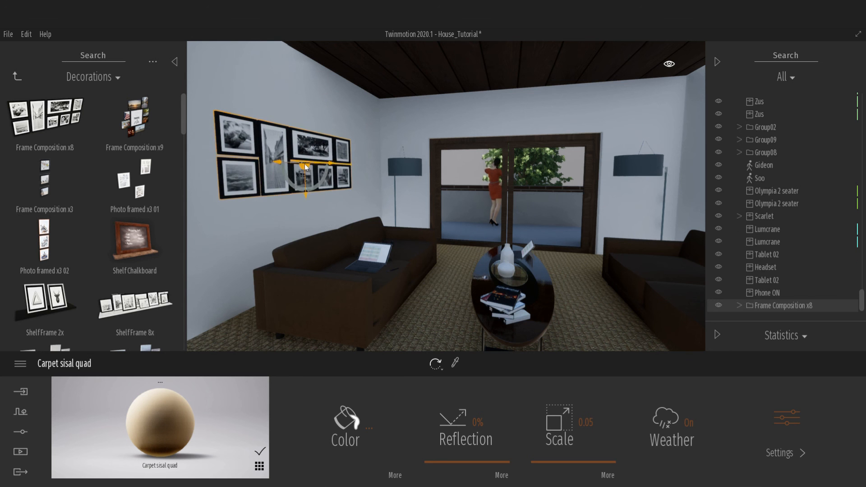
Place the Axe side table with the orchid at the near end of the sofa by the large glazed doors
right_click_drag(328, 275, 418, 284)
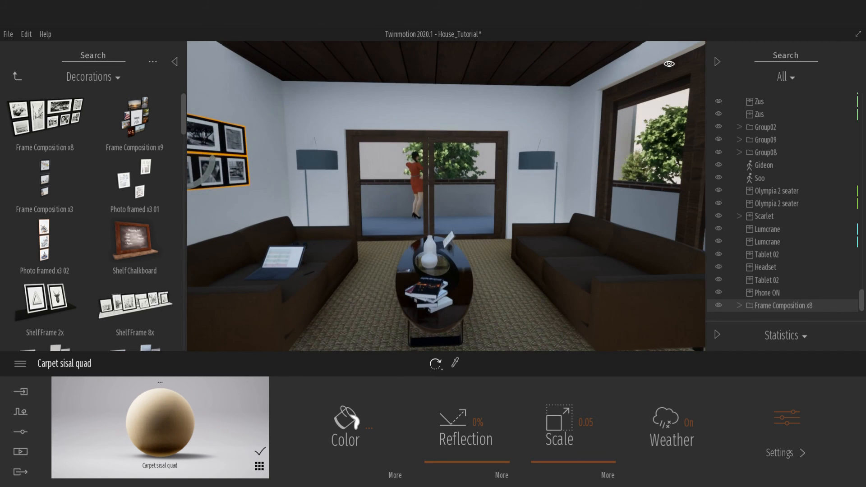
left_click(18, 78)
left_click(46, 306)
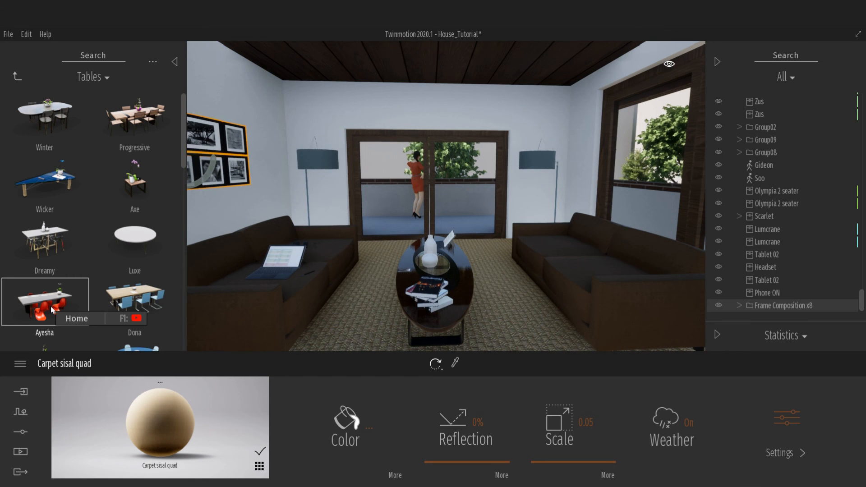
key("s")
right_click_drag(269, 262, 273, 236)
key("a")
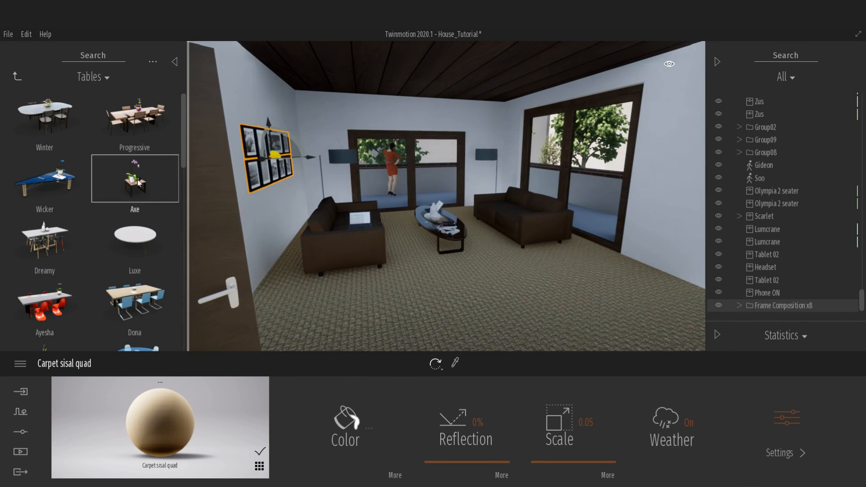
left_click_drag(135, 179, 564, 263)
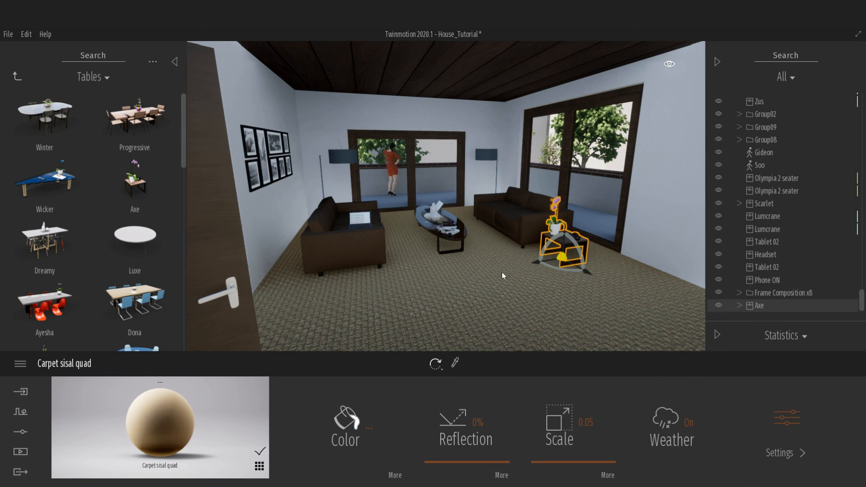
Sample the Matte painted wall material from the room's wall and apply it to the ceiling
right_click_drag(501, 272, 478, 207)
key("w")
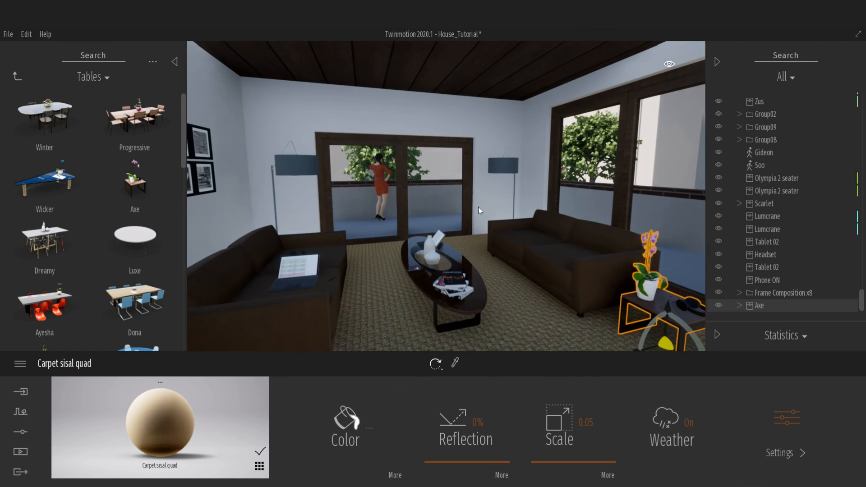
left_click(456, 363)
left_click(491, 105)
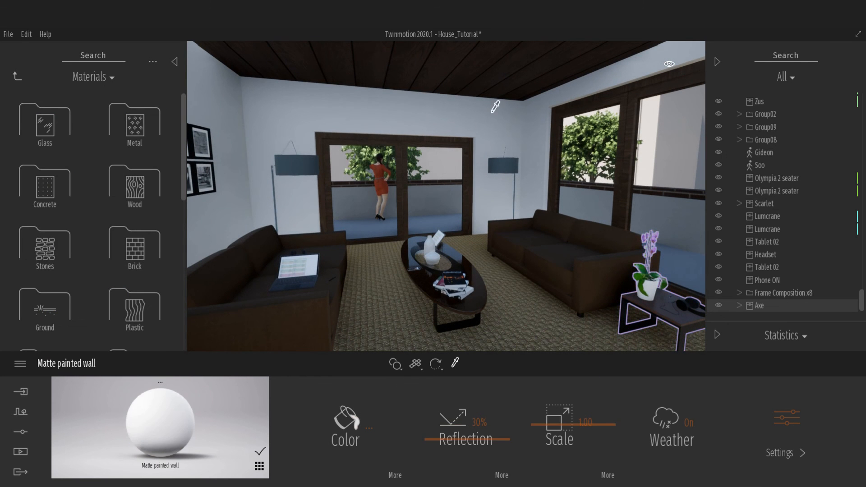
left_click_drag(170, 428, 286, 69)
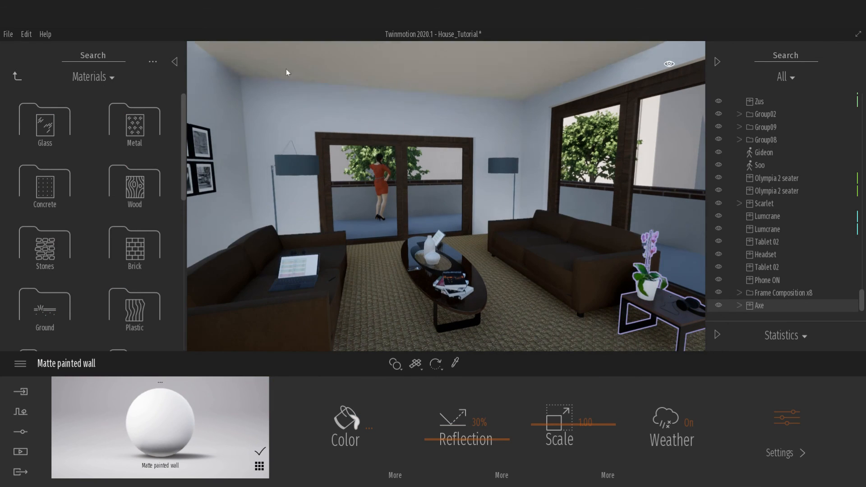
right_click_drag(511, 247, 444, 253)
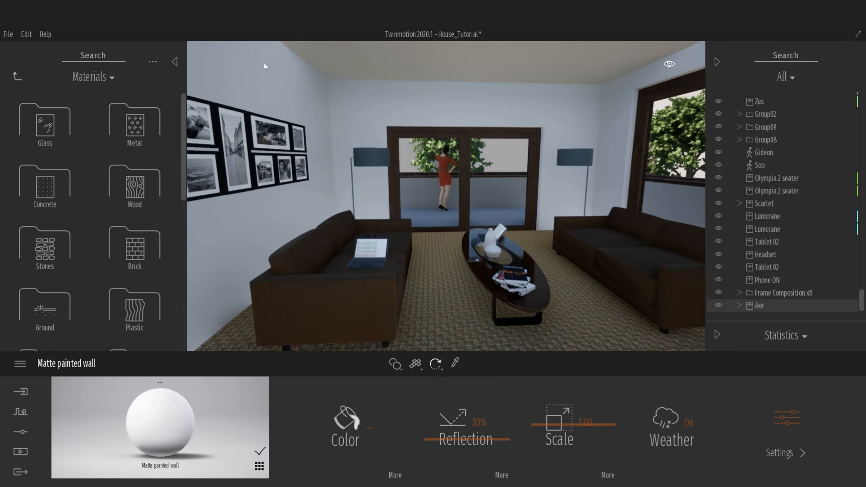
Save the project as House_Tutorial_001
left_click(4, 35)
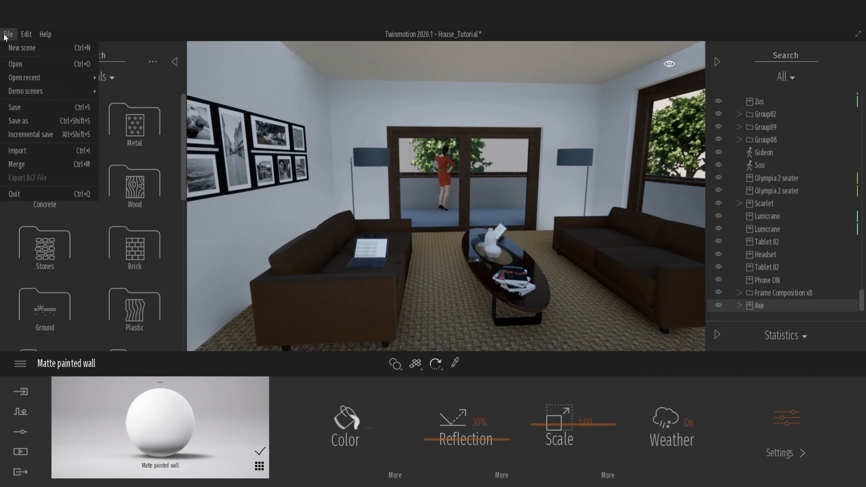
left_click(12, 109)
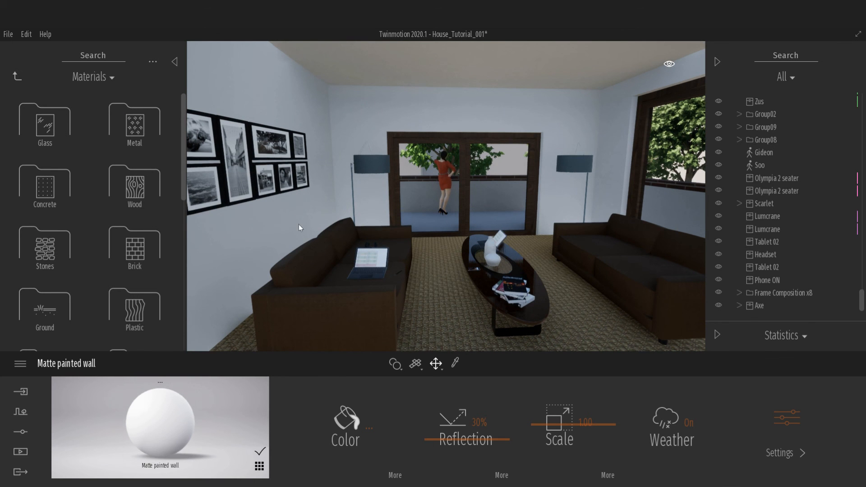
Apply the Fabric wool shaggy 01 material to the living-room sofas
scroll(86, 210, "down", 3)
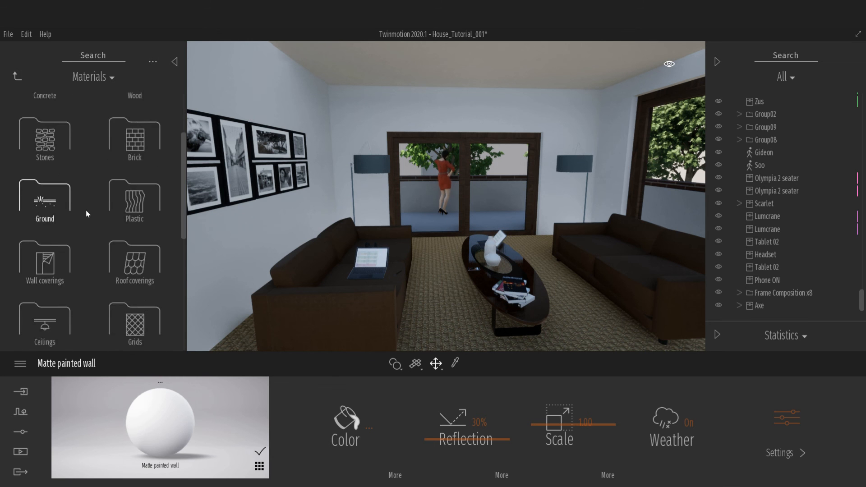
scroll(68, 226, "down", 3)
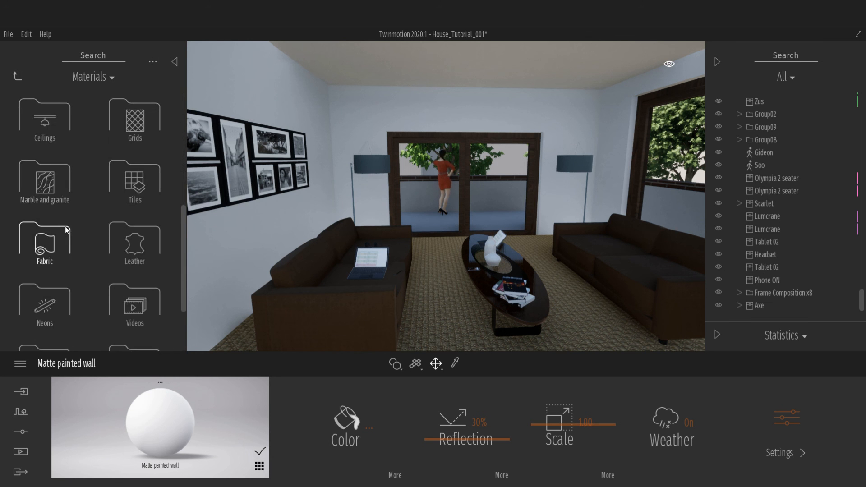
left_click(56, 242)
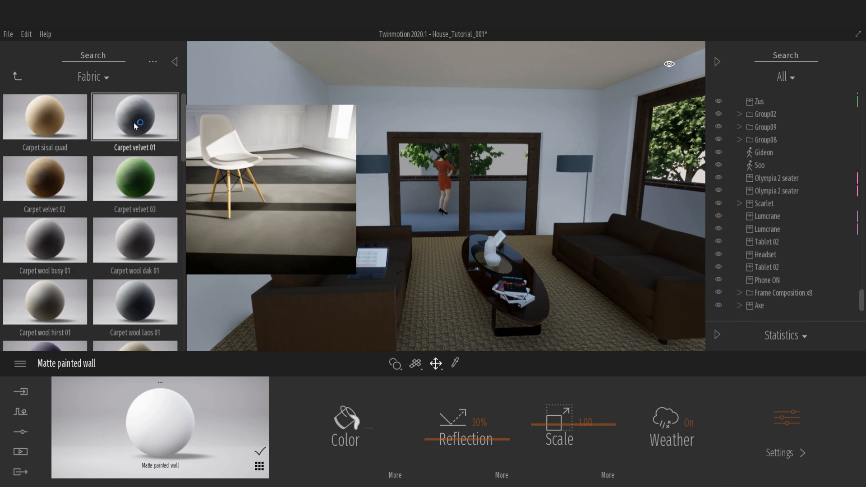
scroll(107, 192, "down", 3)
scroll(105, 203, "down", 6)
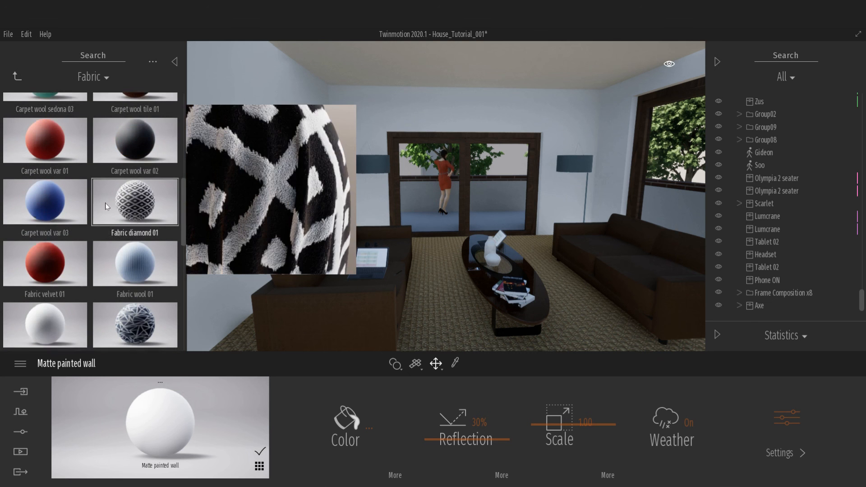
scroll(108, 194, "down", 4)
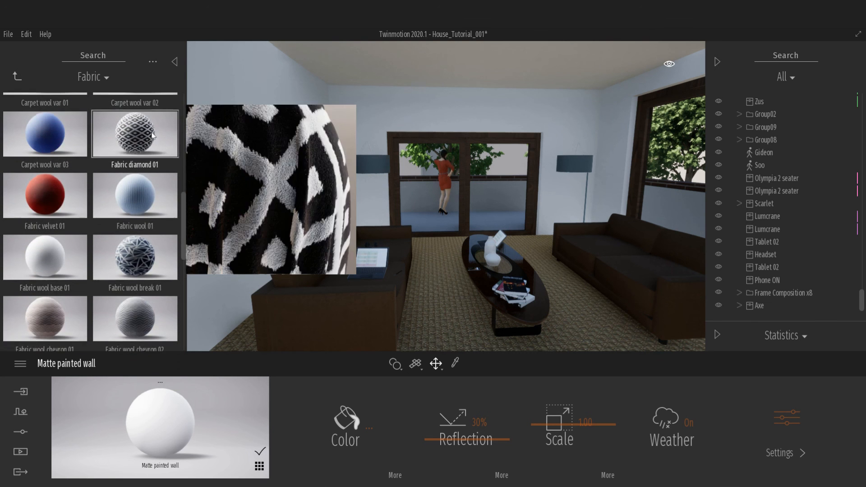
scroll(112, 185, "down", 5)
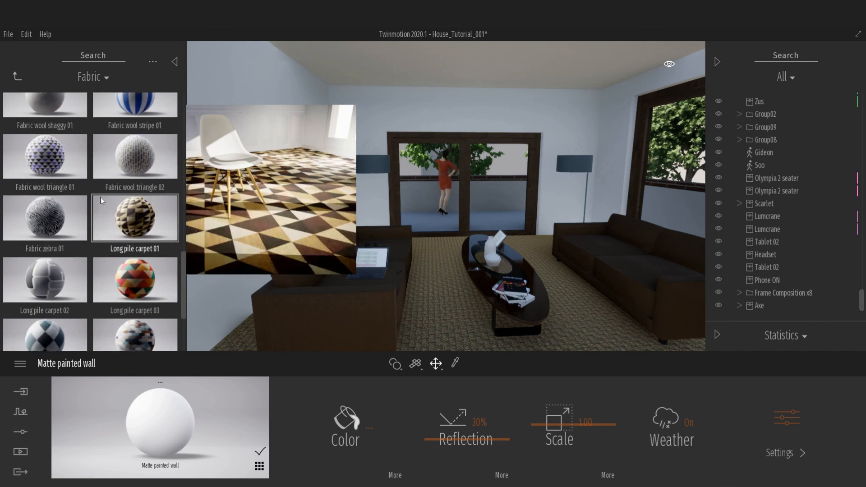
scroll(70, 204, "up", 4)
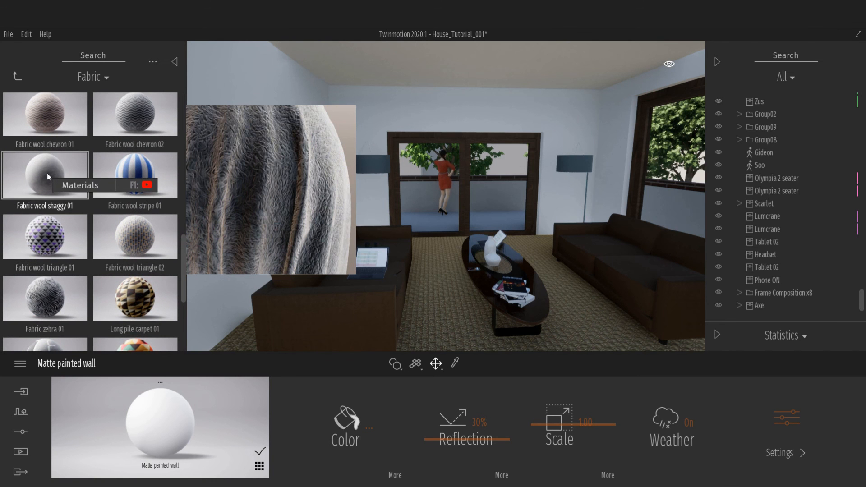
left_click_drag(47, 173, 333, 310)
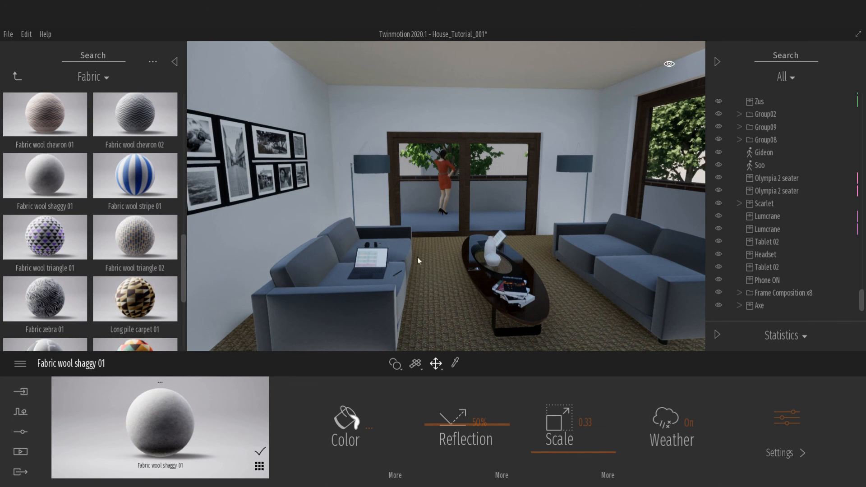
Select both Olympia 2 seater sofas together and move them about 0.19 away from the balcony doors
right_click_drag(607, 254, 482, 253)
left_click(580, 253)
scroll(621, 242, "down", 4)
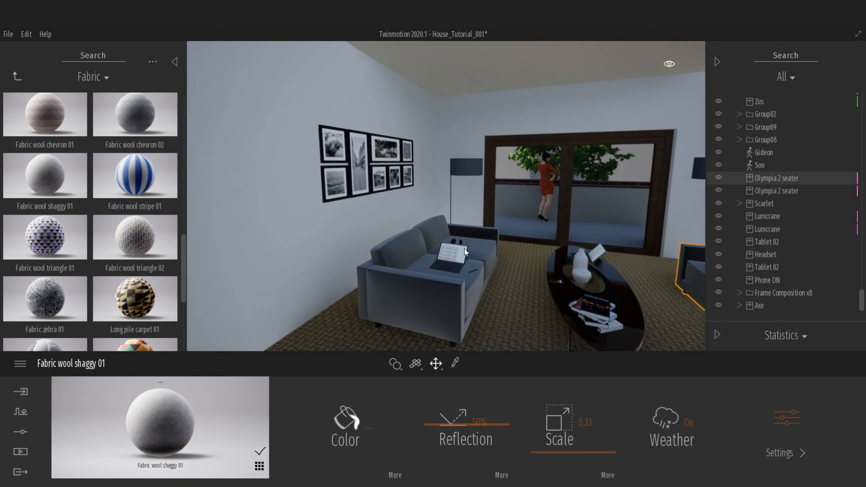
left_click(452, 267)
left_click(417, 285)
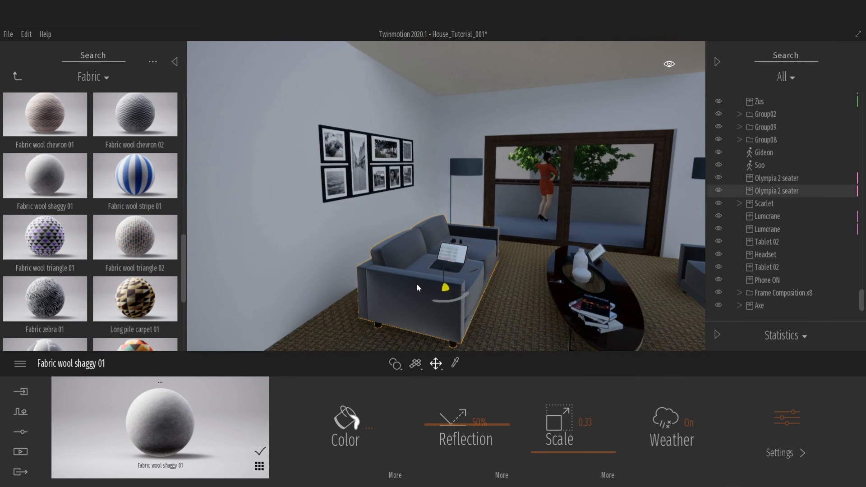
right_click_drag(543, 282, 571, 283)
left_click(617, 264, "ctrl")
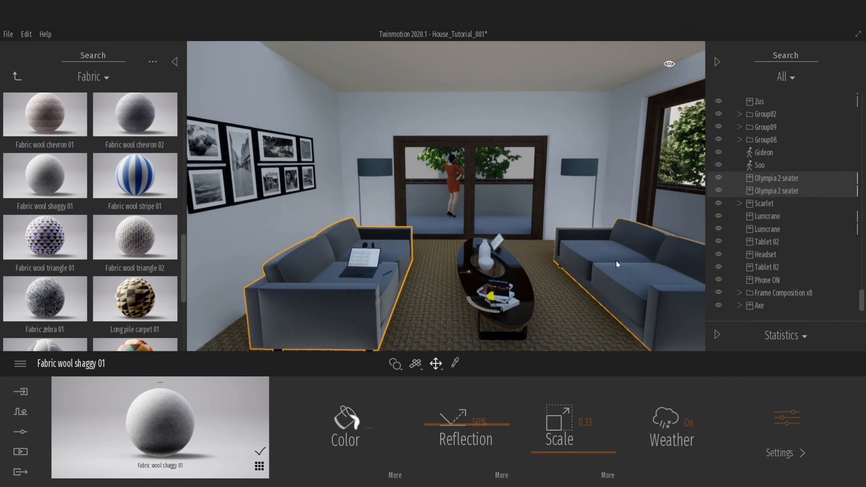
right_click_drag(616, 264, 551, 284)
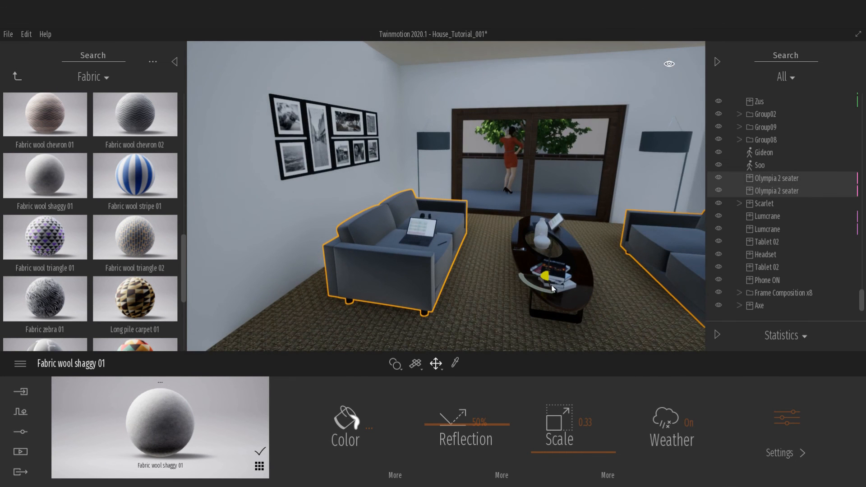
left_click_drag(551, 285, 555, 300)
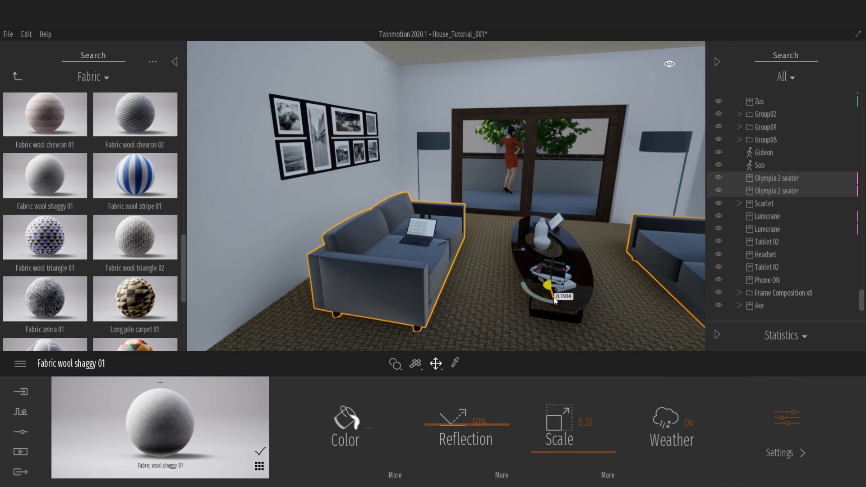
Slide the sofa's tablet toward the near armrest, and move the sofa with its headset and tablet about 0.31 toward the picture wall
left_click(409, 238)
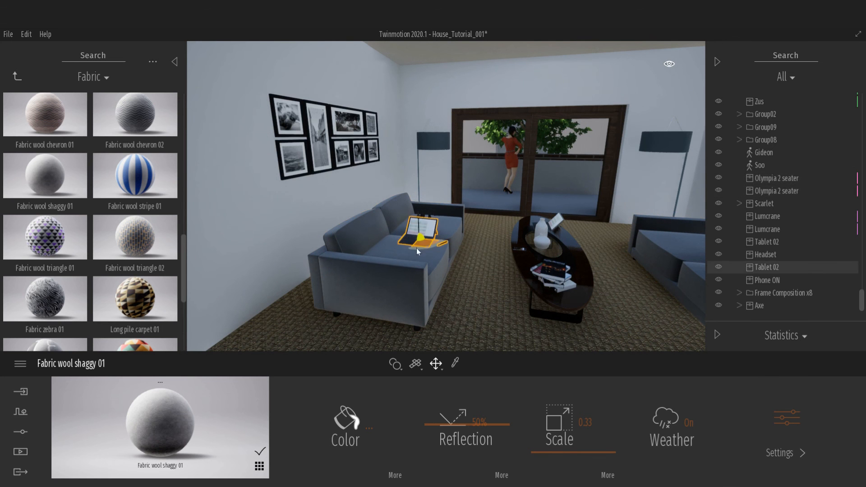
left_click_drag(416, 248, 394, 264)
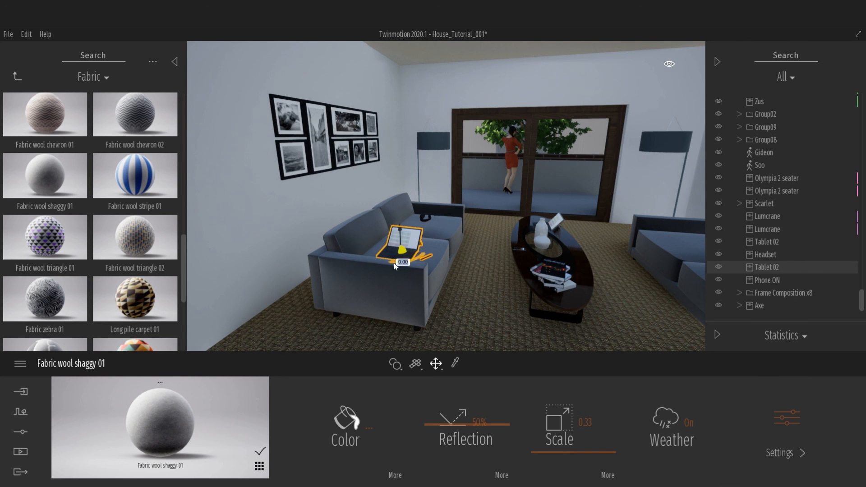
left_click(421, 220)
left_click(438, 248)
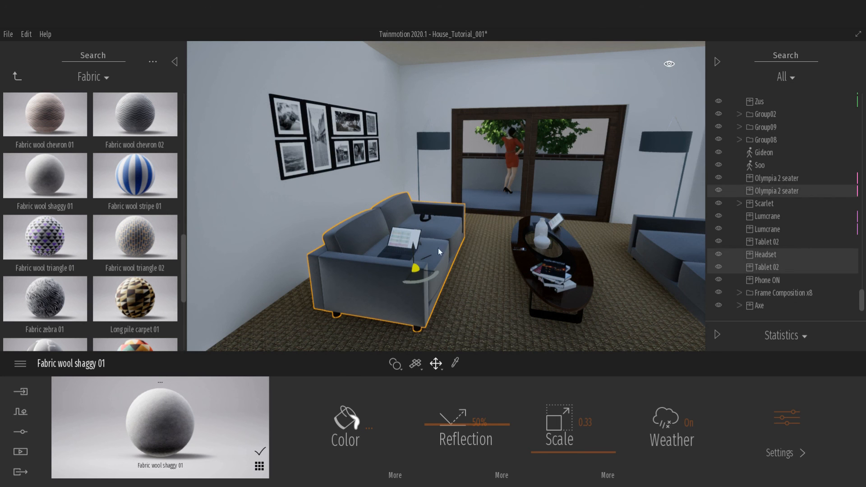
left_click_drag(429, 271, 402, 266)
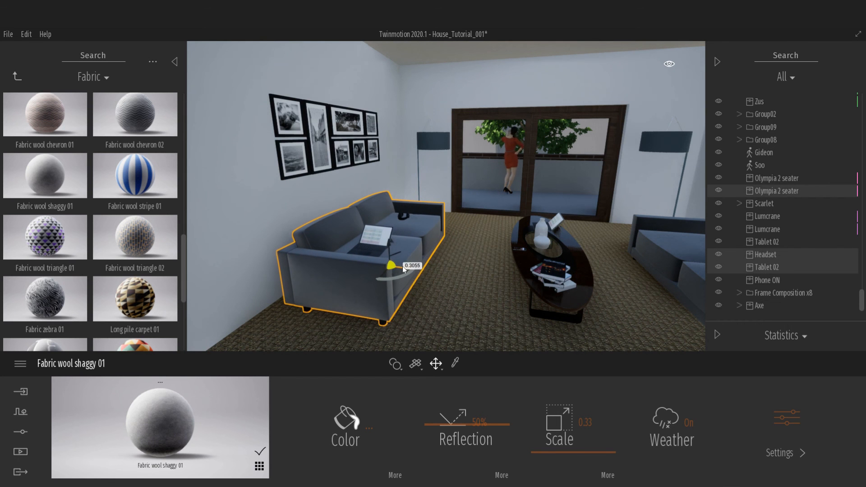
Move the Scarlet coffee table about 0.19 toward the sofa by the picture wall and set its tablet back on the tabletop
left_click(524, 270)
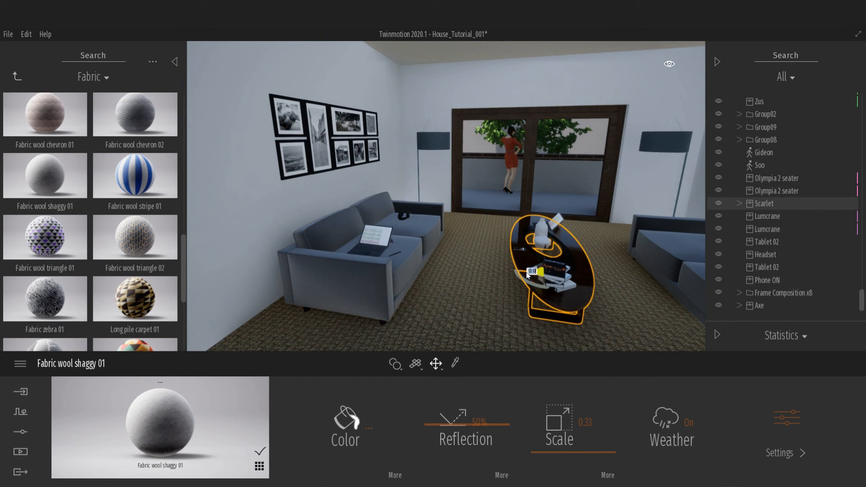
left_click_drag(528, 276, 535, 246)
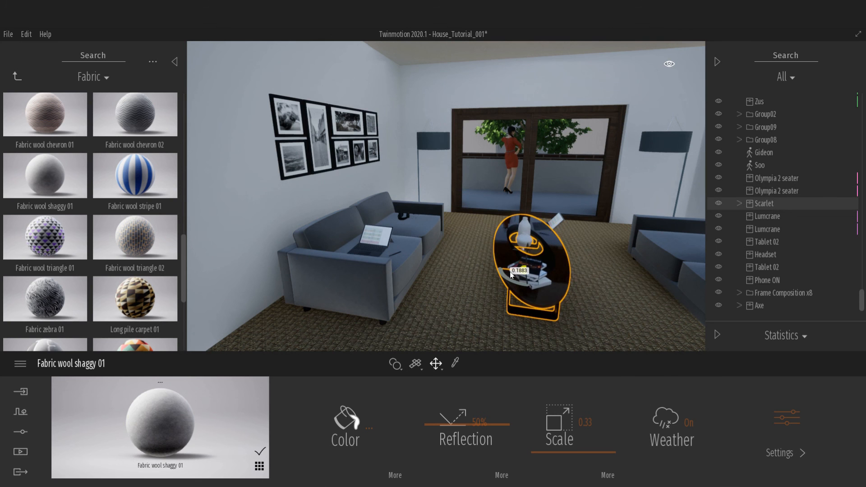
left_click(545, 225)
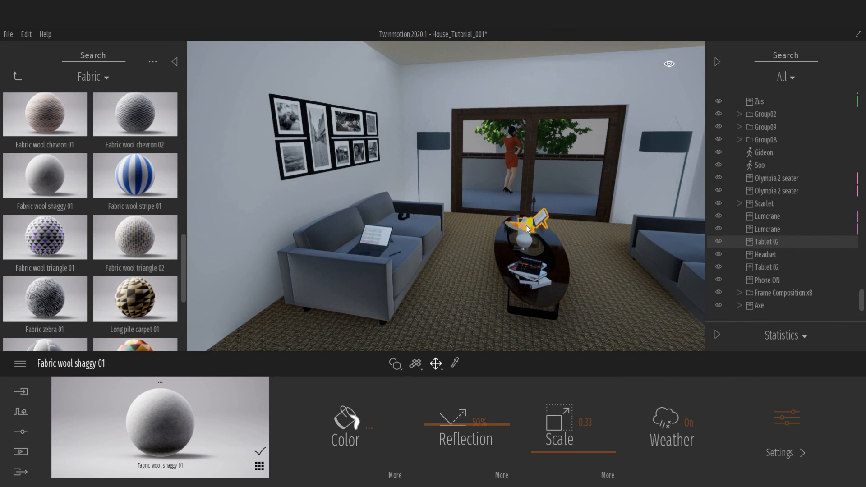
Place a second Axe side table with the orchid beside the floor lamp at the far end of the sofa by the large window
right_click_drag(626, 262, 721, 261)
key("w")
key("w")
key("s")
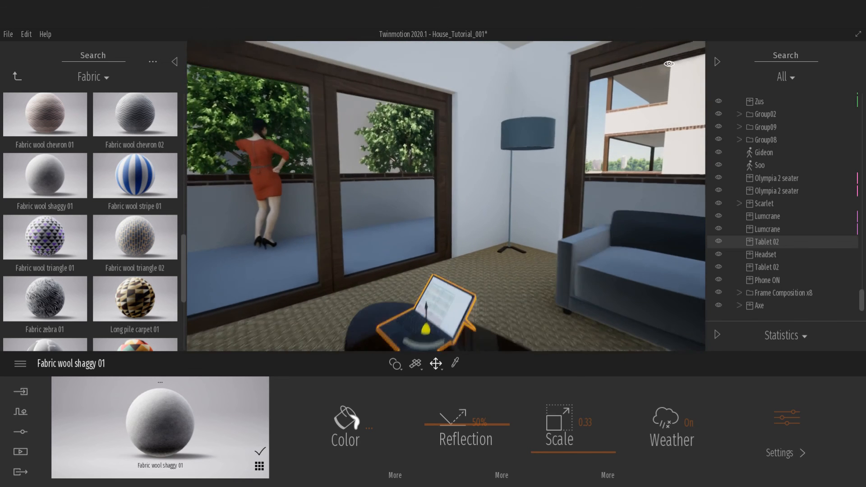
key("s")
left_click(17, 76)
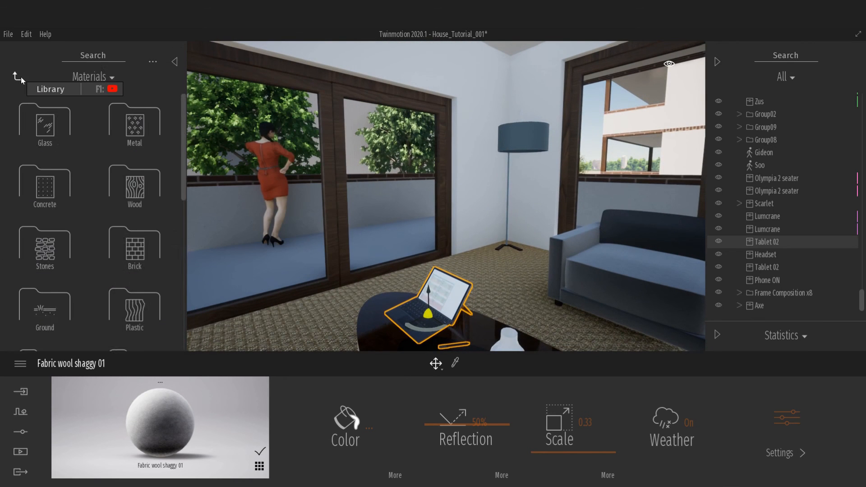
left_click(17, 76)
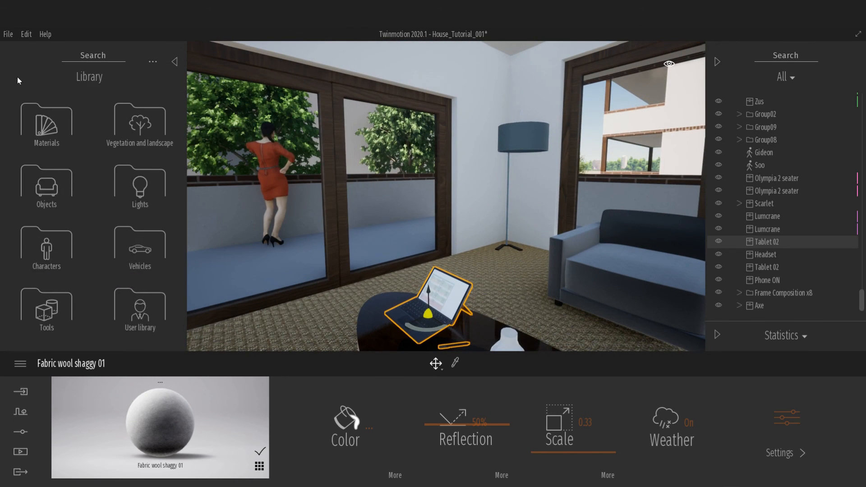
left_click(45, 187)
left_click(48, 132)
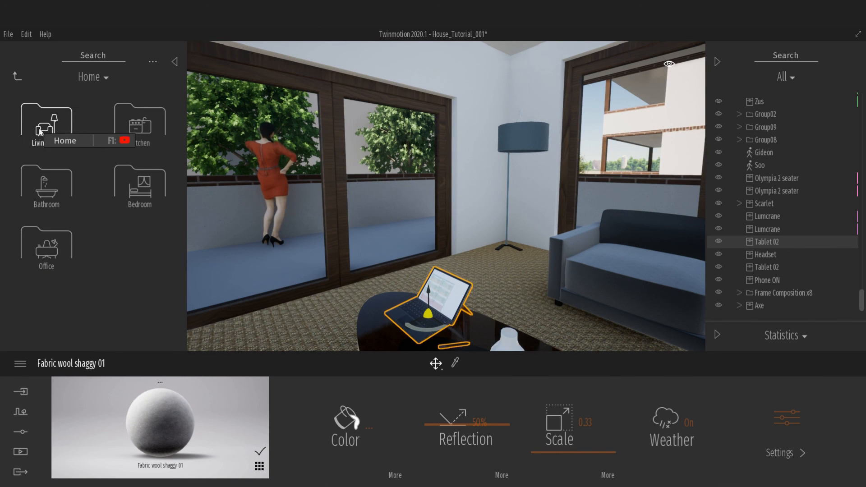
left_click(48, 134)
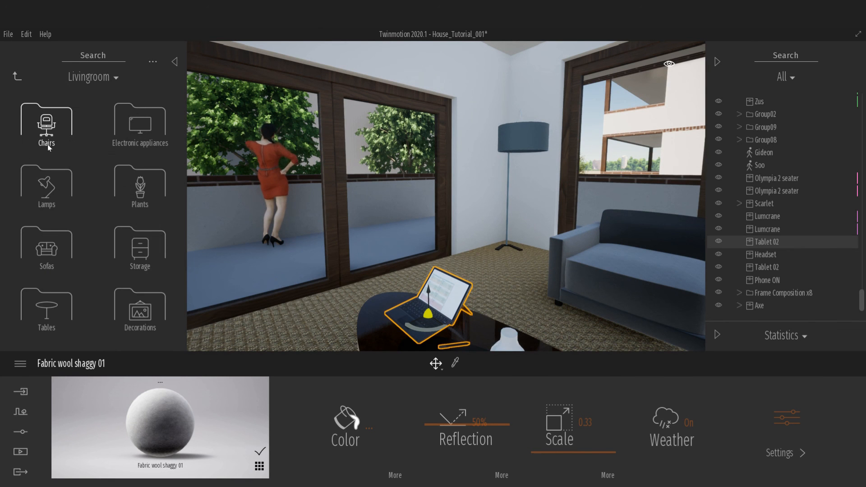
left_click(52, 316)
scroll(51, 317, "down", 5)
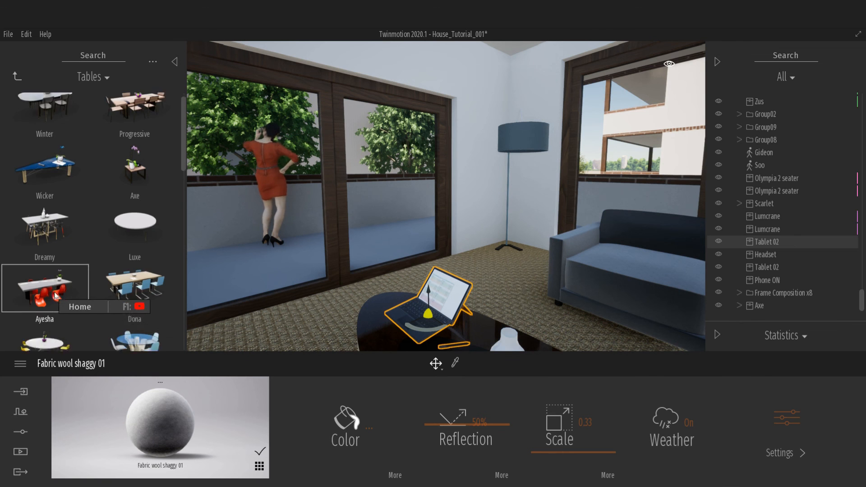
scroll(56, 285, "down", 10)
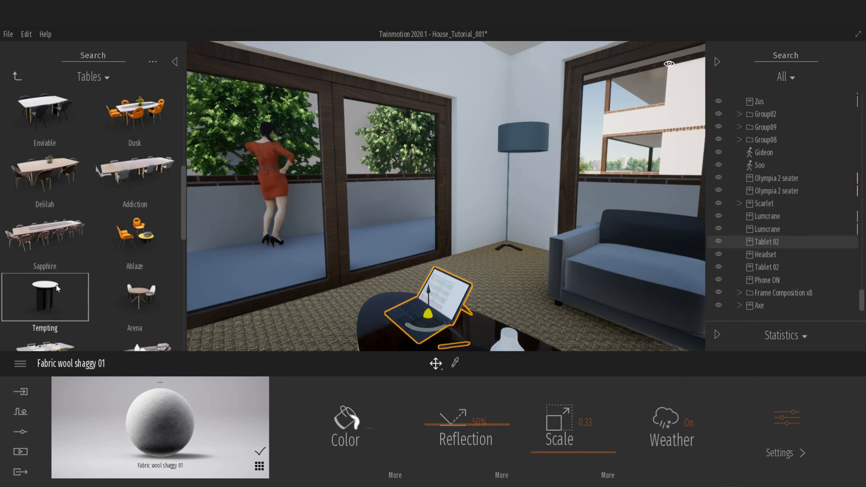
scroll(56, 285, "down", 10)
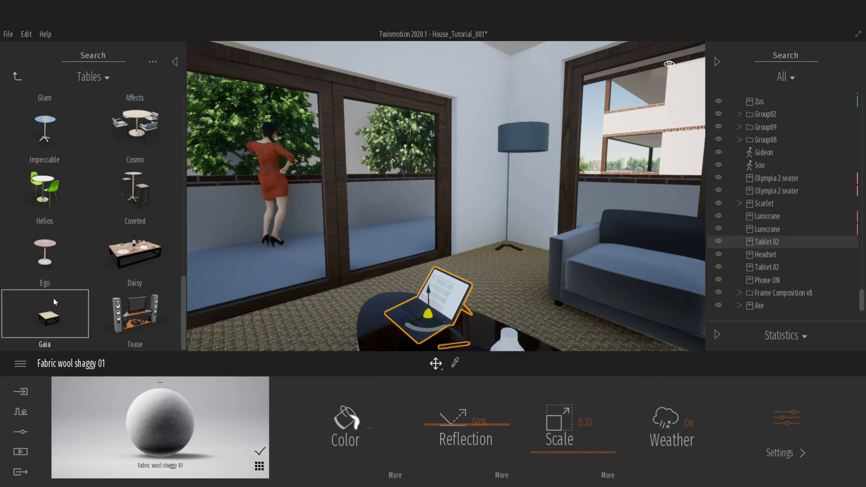
scroll(56, 314, "up", 5)
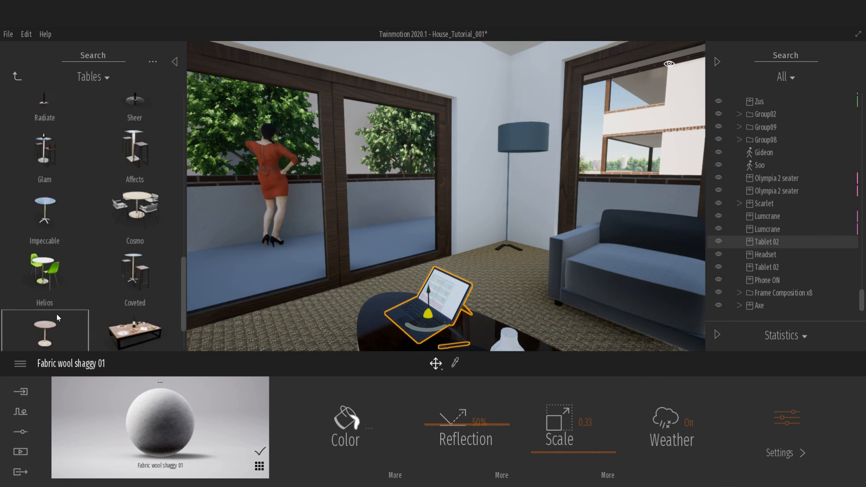
scroll(56, 314, "up", 3)
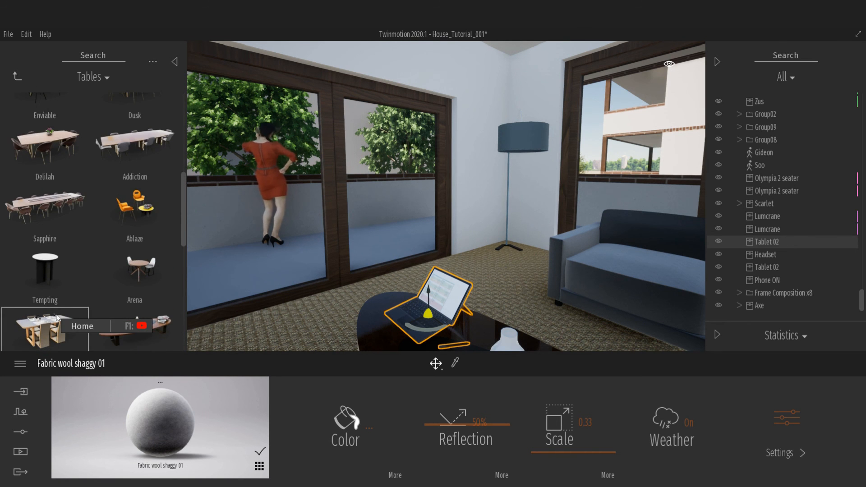
scroll(56, 317, "up", 6)
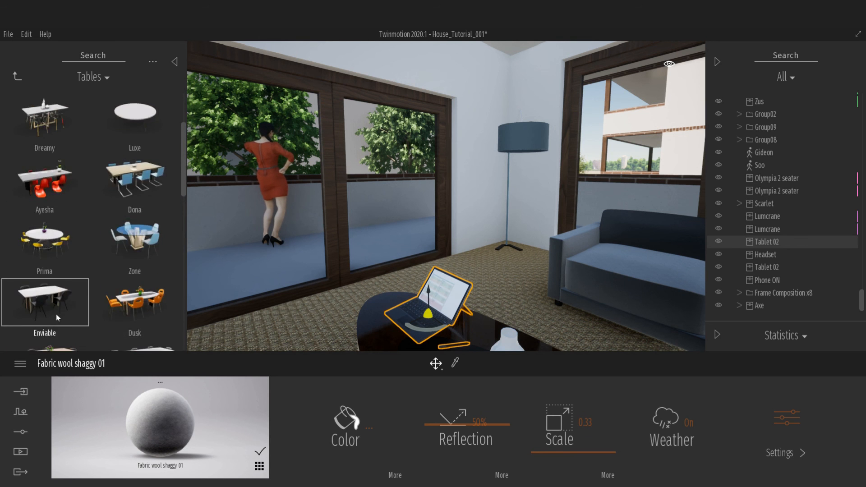
scroll(56, 314, "up", 2)
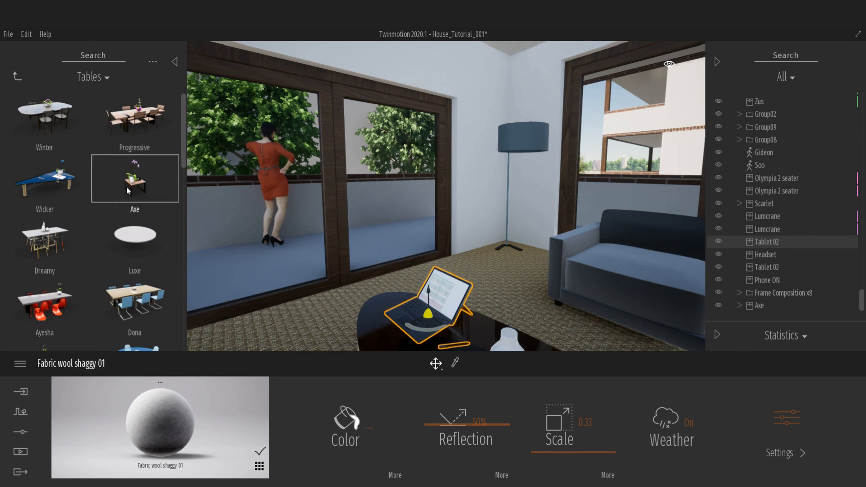
left_click_drag(136, 180, 532, 275)
right_click_drag(505, 277, 631, 278)
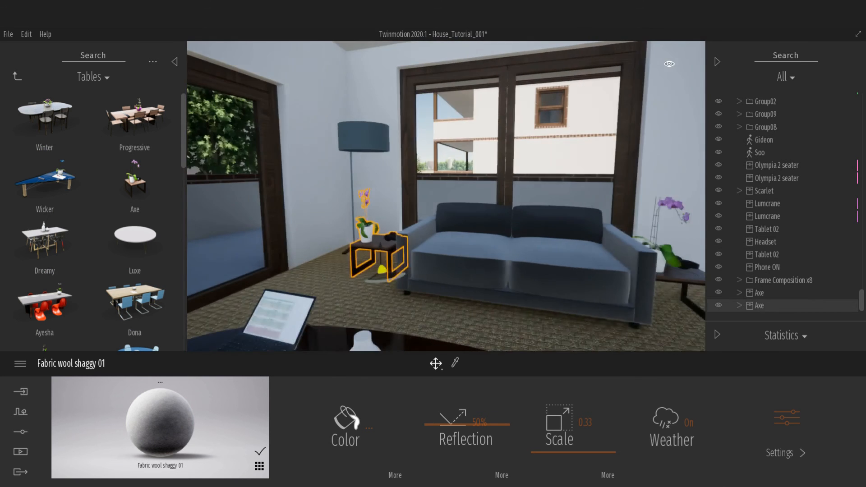
Place the Gracious desk with its chair against the wall between the windows and delete the Axe side table beside the sofa
right_click_drag(479, 279, 514, 282)
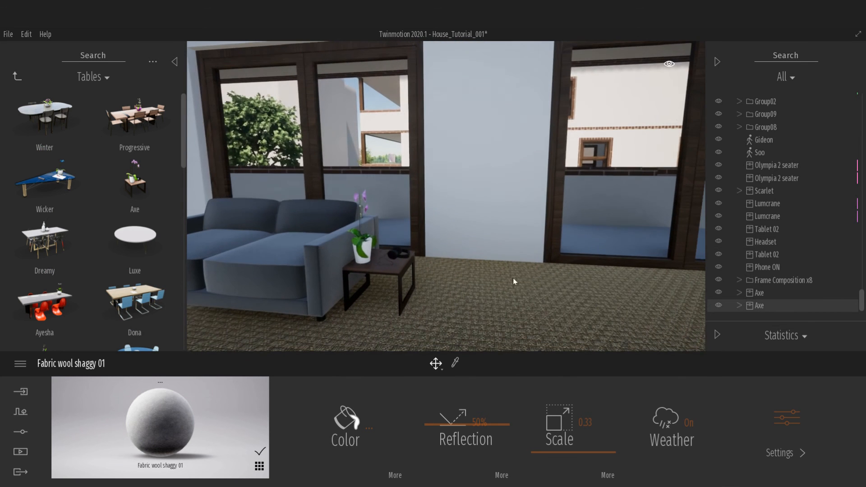
left_click(18, 77)
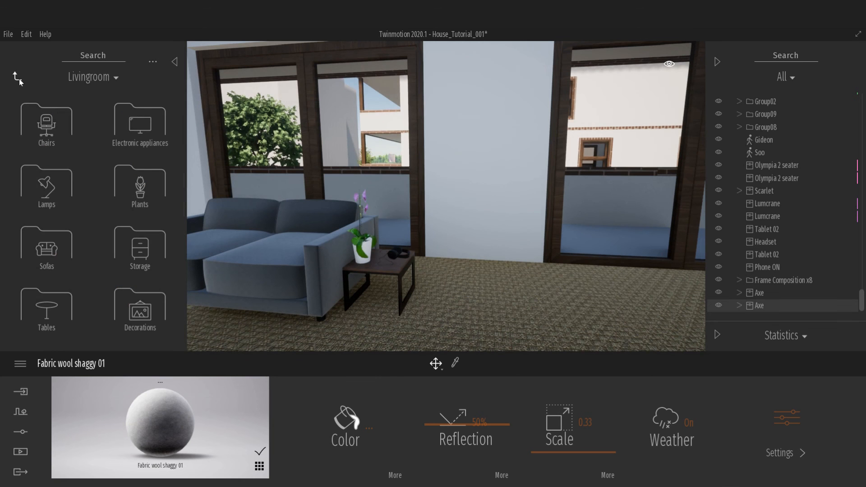
left_click(18, 80)
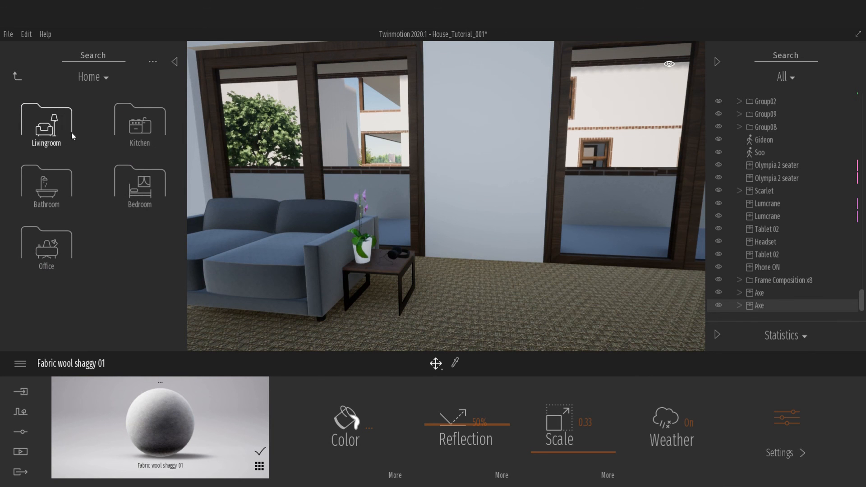
left_click(50, 250)
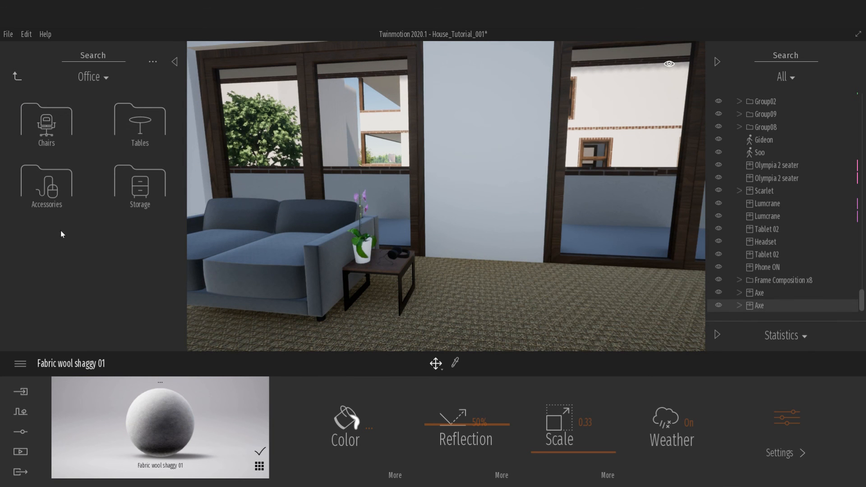
left_click(137, 128)
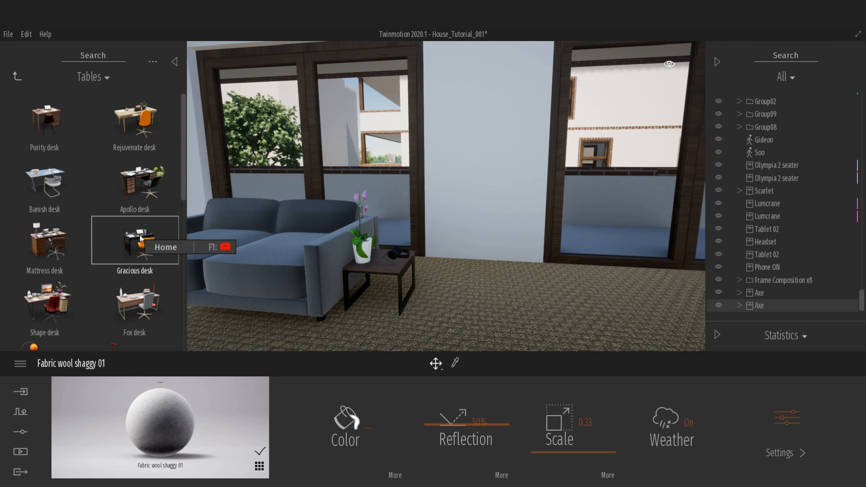
left_click_drag(141, 240, 483, 277)
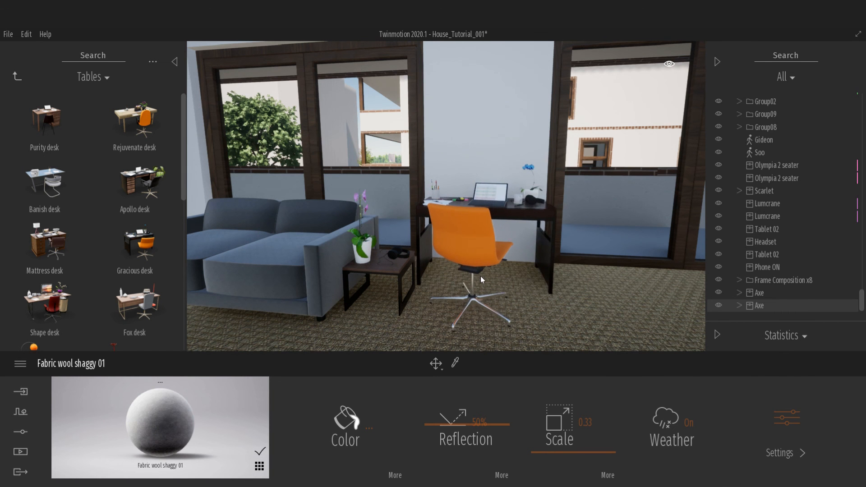
left_click_drag(483, 276, 482, 277)
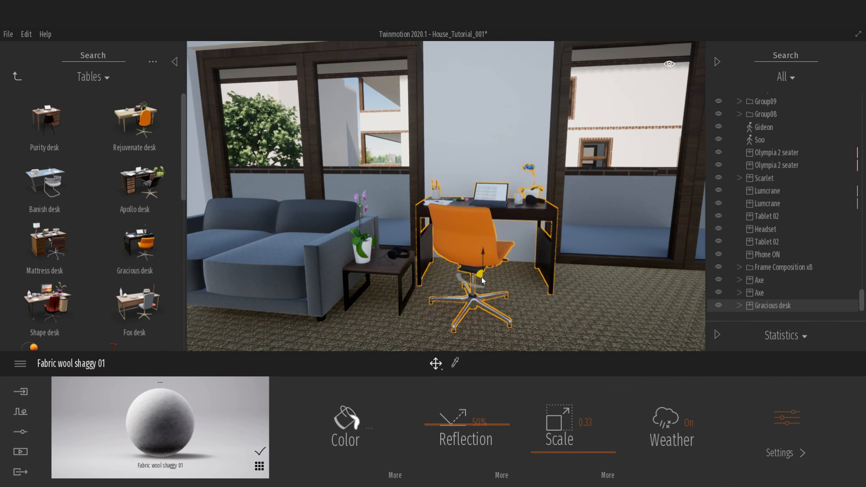
left_click(386, 271)
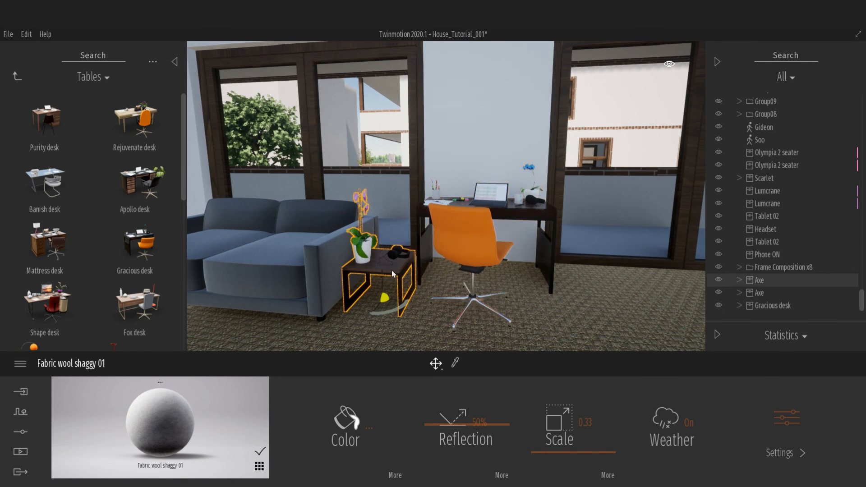
key("Delete")
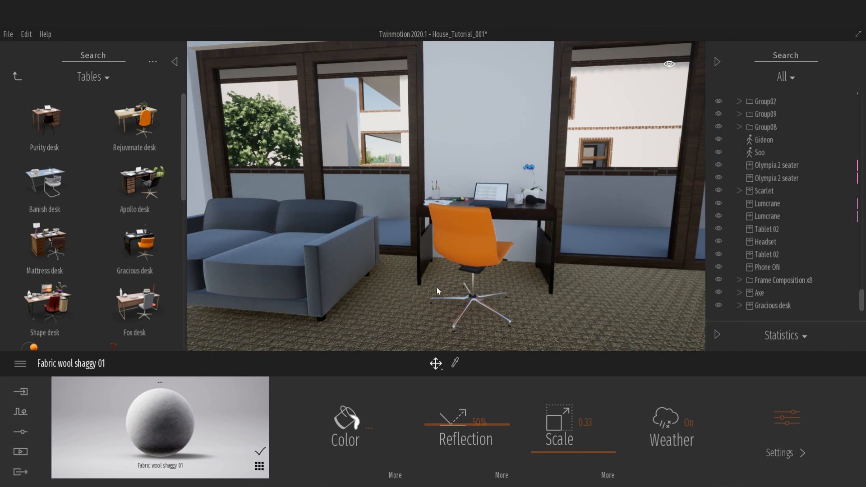
Browse the office accessories and storage, and place a Den unit x2 drawer cabinet on the floor beside the desk
left_click(16, 78)
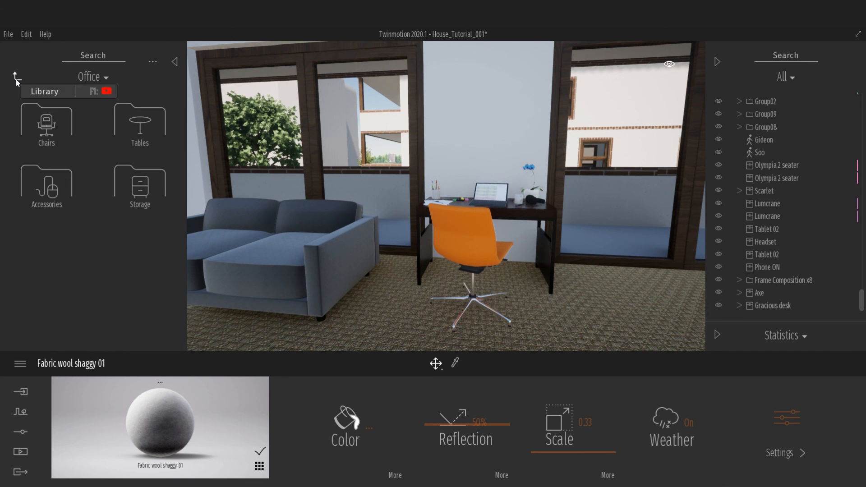
left_click(145, 181)
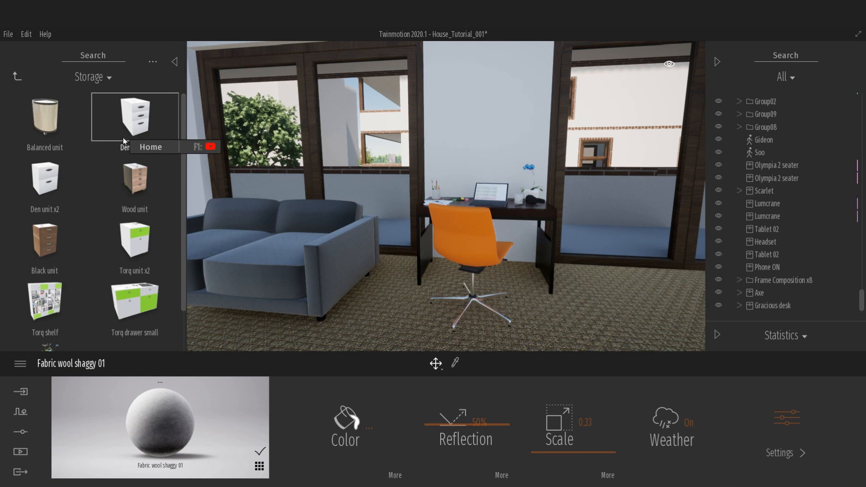
scroll(90, 205, "down", 2)
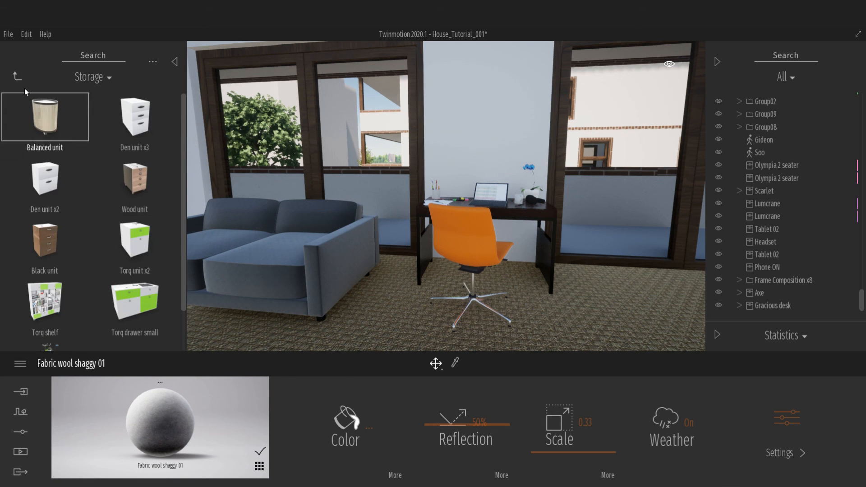
left_click(17, 77)
left_click(48, 185)
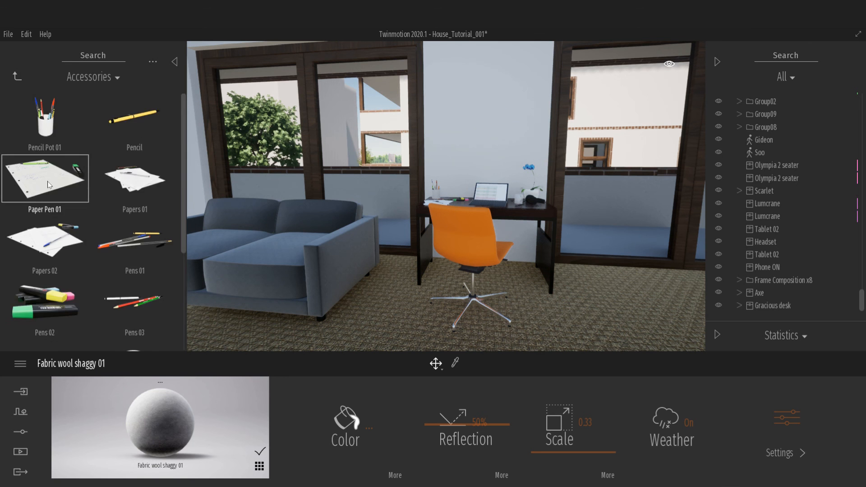
scroll(67, 189, "down", 5)
scroll(72, 191, "up", 5)
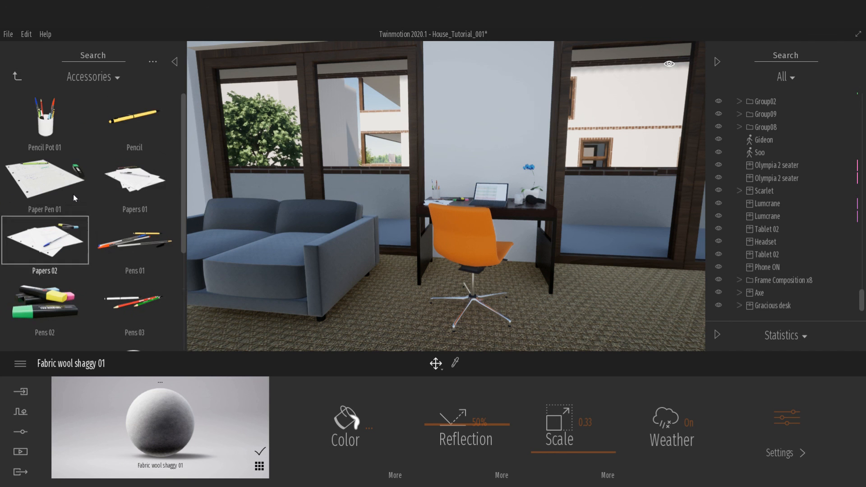
left_click(17, 76)
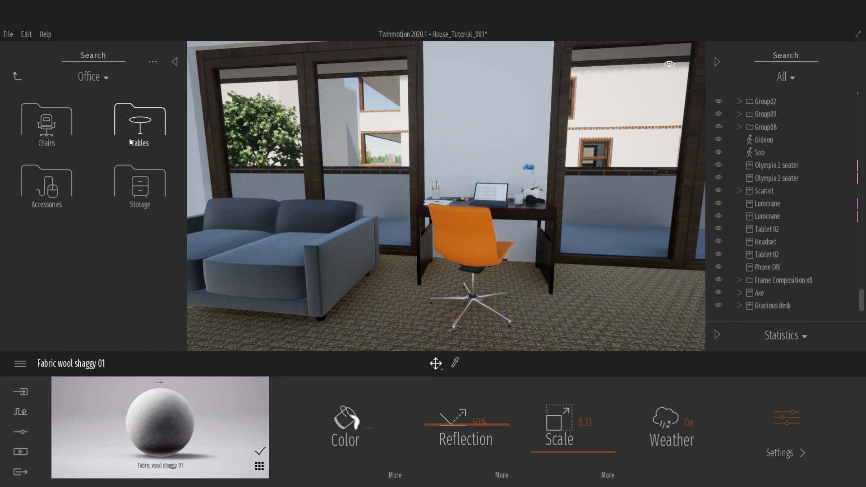
left_click(140, 182)
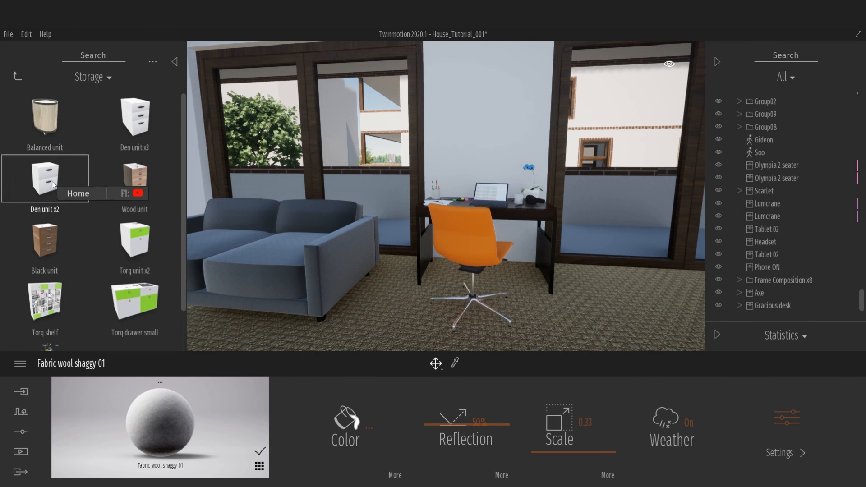
left_click_drag(81, 212, 577, 283)
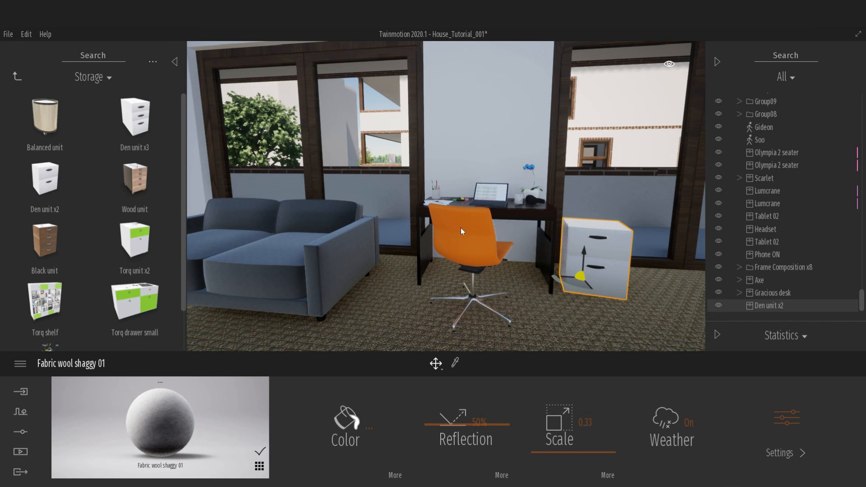
Turn the view to the whole seating area and open the Fabric category of the material library
right_click_drag(461, 228, 373, 229)
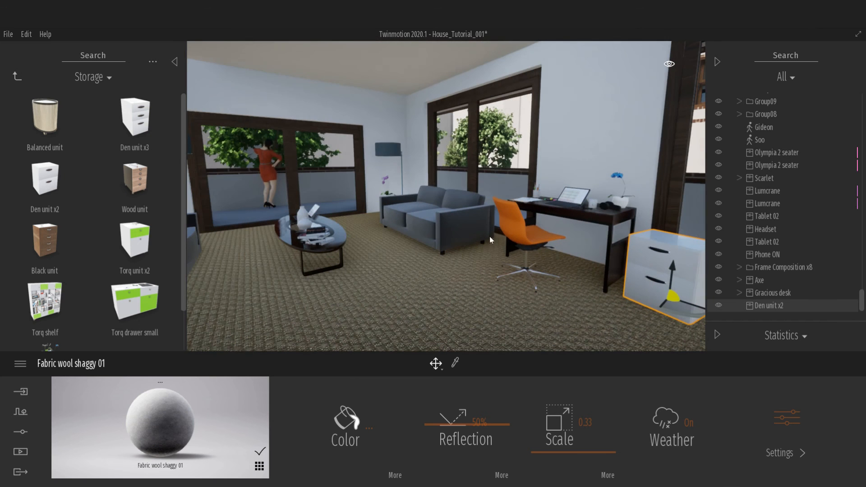
left_click(16, 77)
left_click(15, 78)
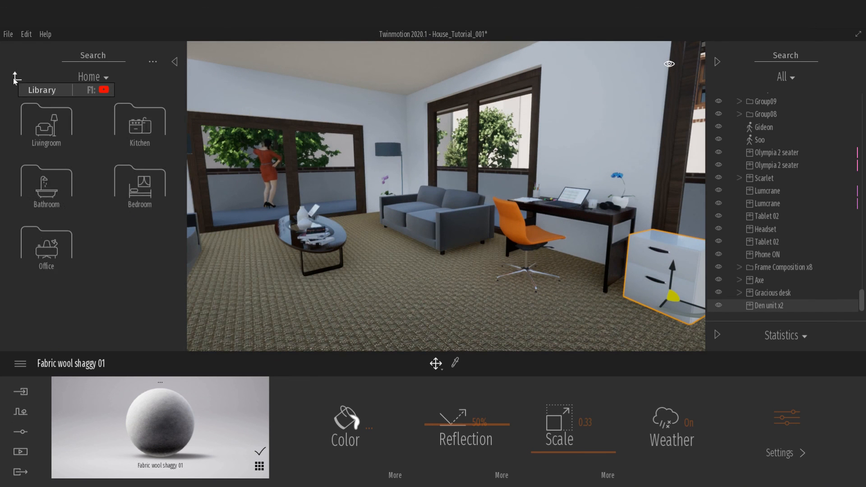
left_click(15, 78)
left_click(15, 78)
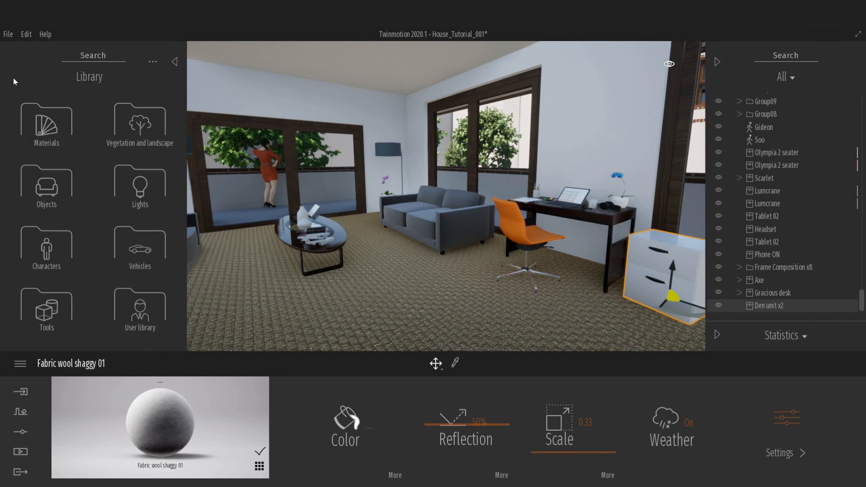
left_click(45, 128)
scroll(48, 177, "down", 3)
scroll(48, 176, "down", 5)
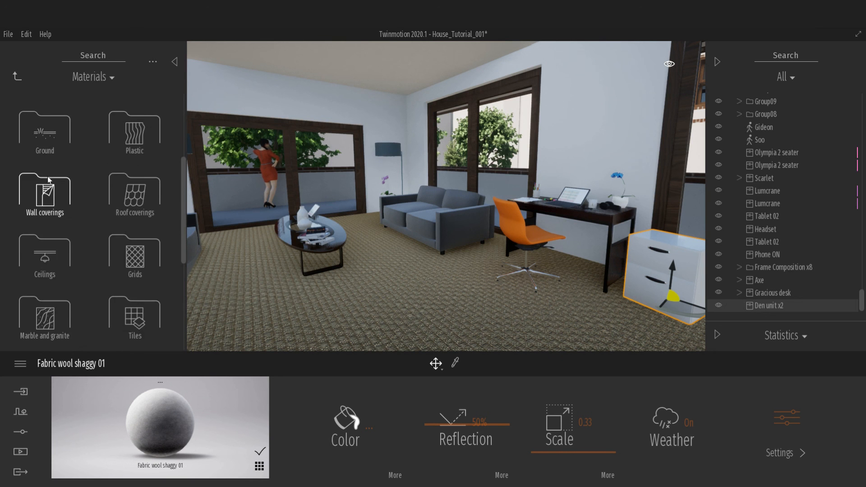
left_click(45, 213)
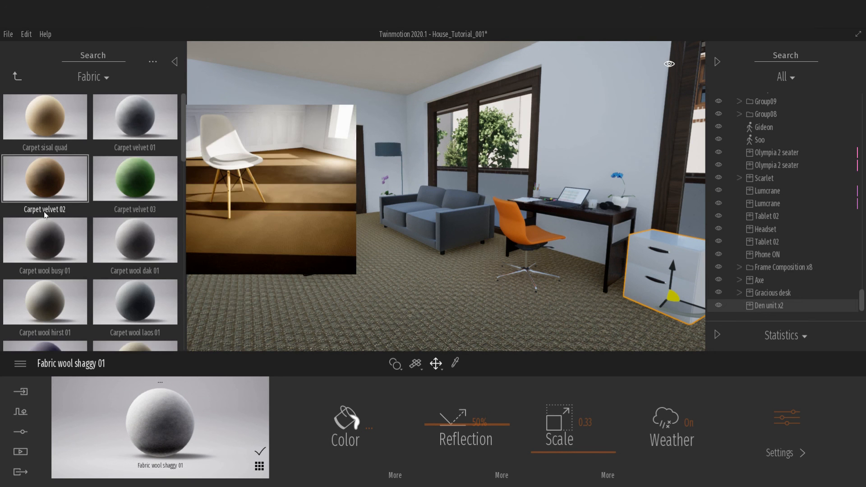
Try Carpet velvet 01, Carpet wool busy 01, Carpet wool laos 01 and Carpet wool var 02 on the living room floor
left_click_drag(126, 120, 358, 272)
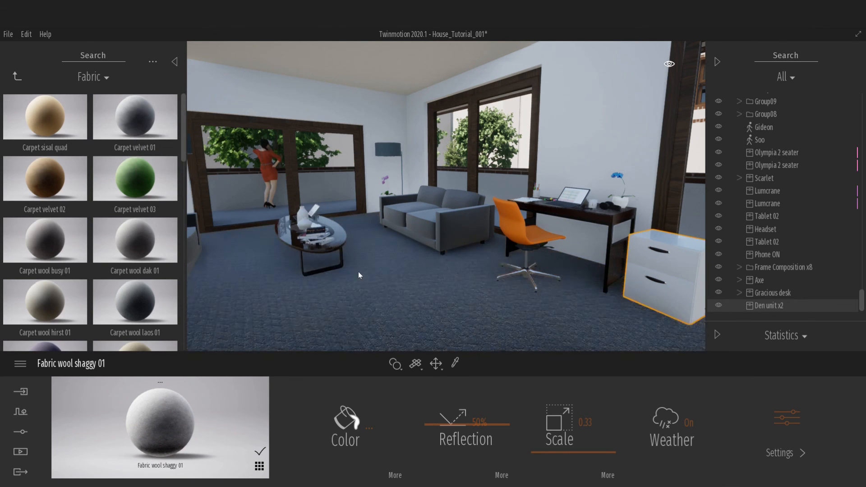
scroll(113, 190, "down", 2)
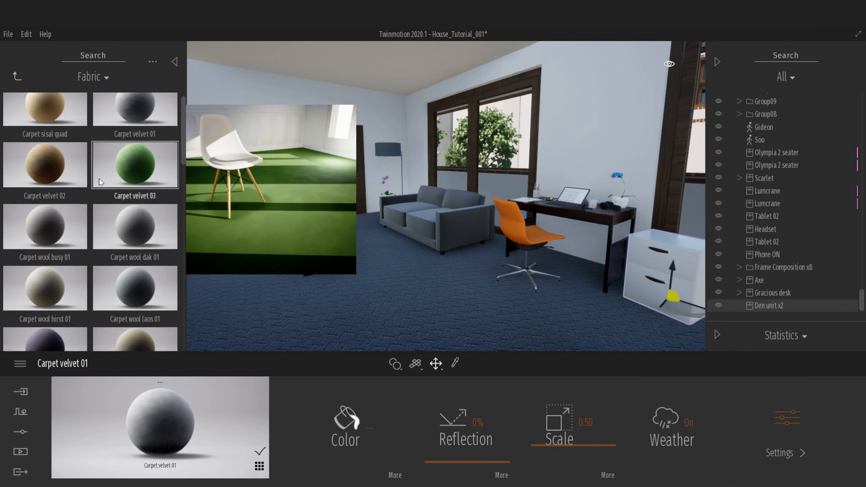
left_click_drag(50, 176, 370, 299)
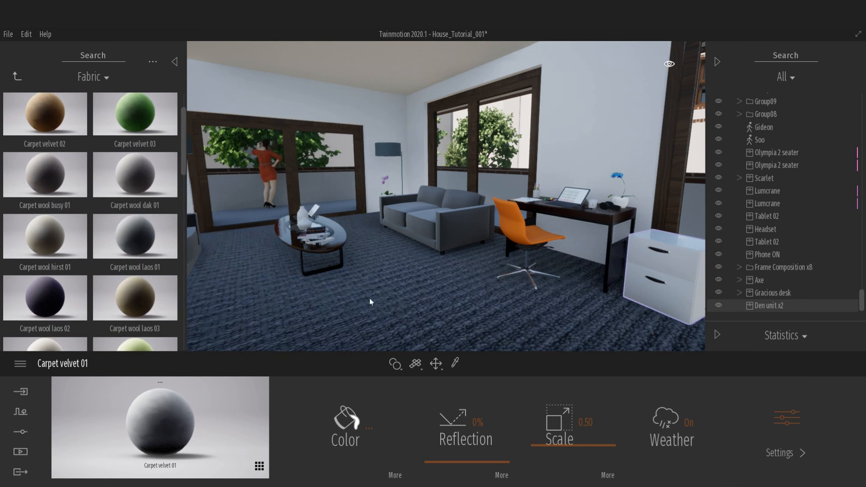
left_click_drag(152, 244, 313, 295)
scroll(98, 240, "down", 5)
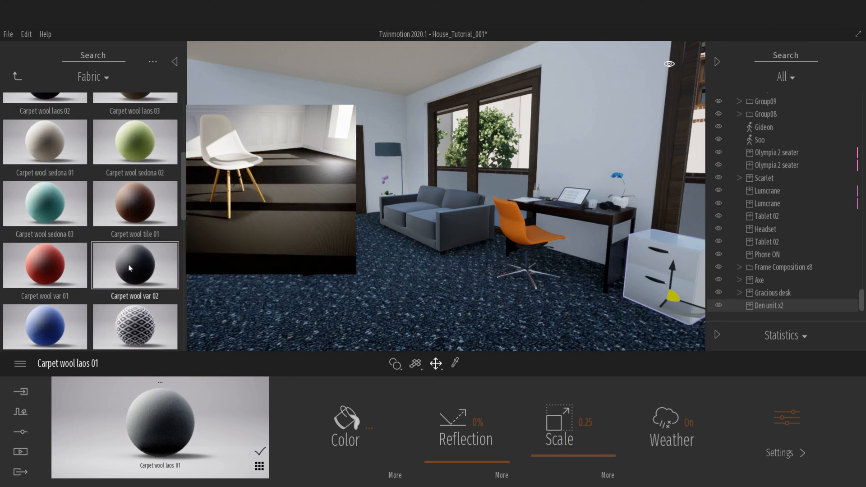
left_click_drag(135, 265, 325, 318)
scroll(105, 253, "down", 1)
scroll(101, 243, "down", 1)
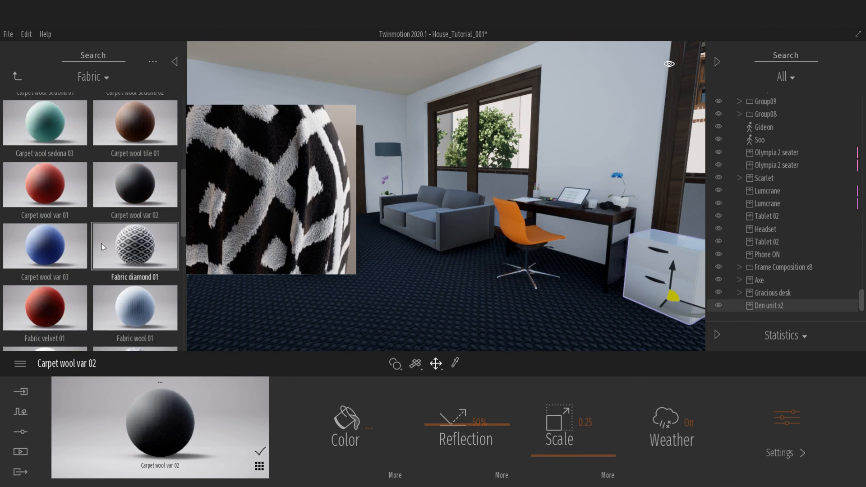
Apply Fabric wool shaggy 01 to the living room floor and set the material's scale to 0.10
scroll(101, 243, "down", 2)
scroll(101, 243, "down", 5)
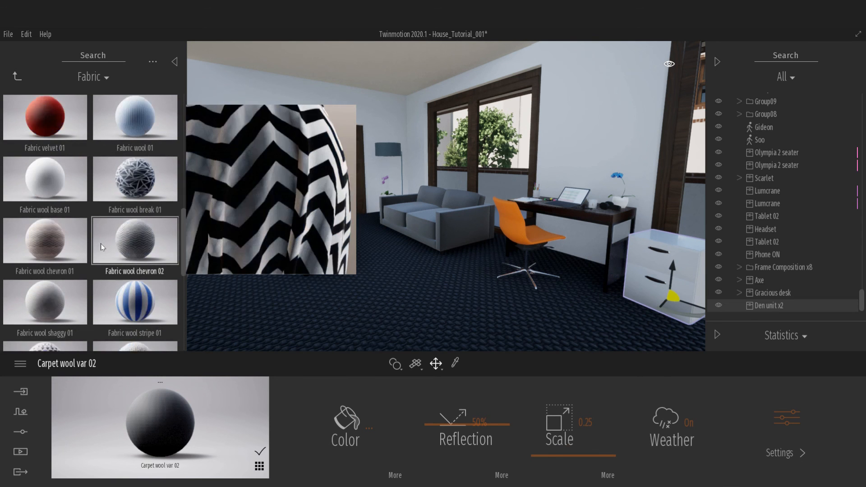
scroll(101, 244, "up", 2)
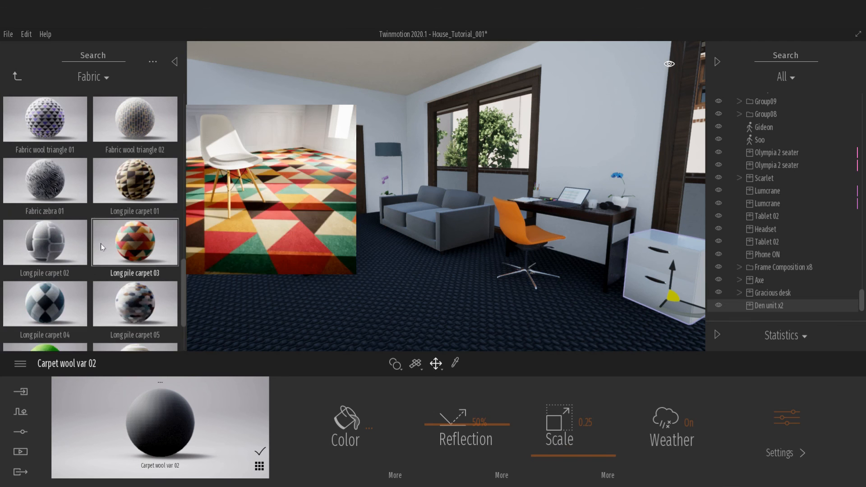
scroll(101, 243, "down", 2)
scroll(99, 244, "up", 3)
scroll(92, 240, "up", 2)
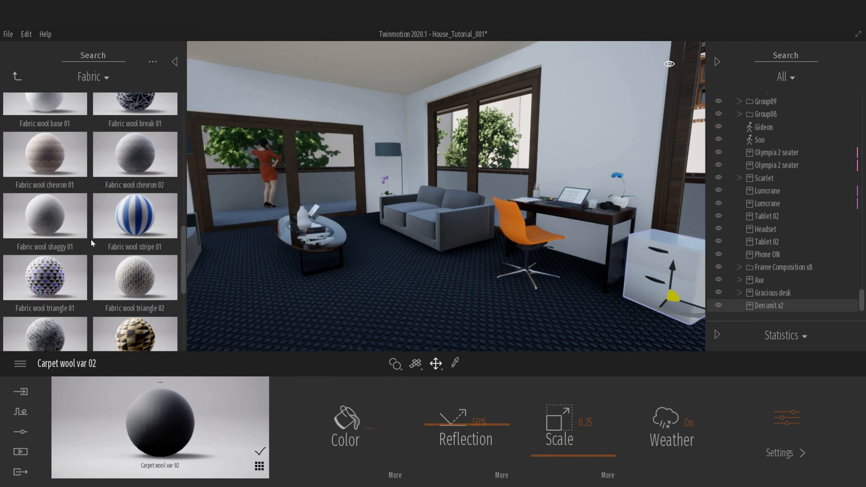
left_click_drag(45, 217, 304, 297)
left_click_drag(570, 461, 573, 467)
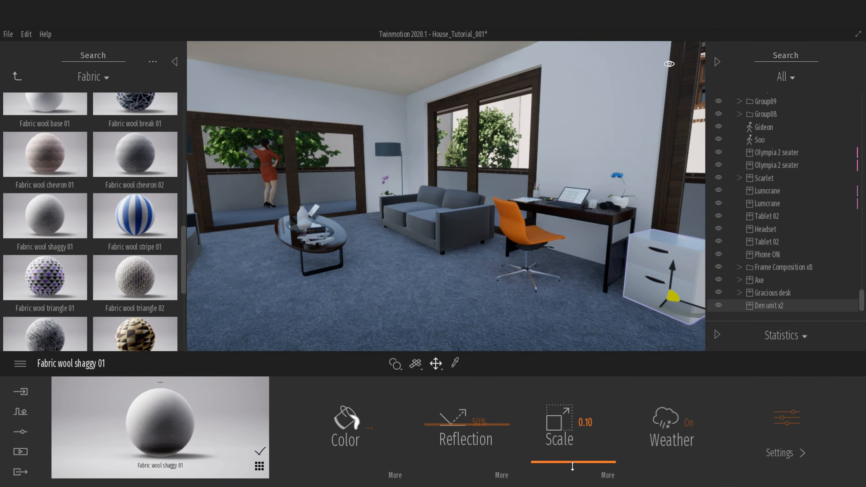
Walk through the living room to examine the carpet together with the sofas, coffee table and desk
key("s")
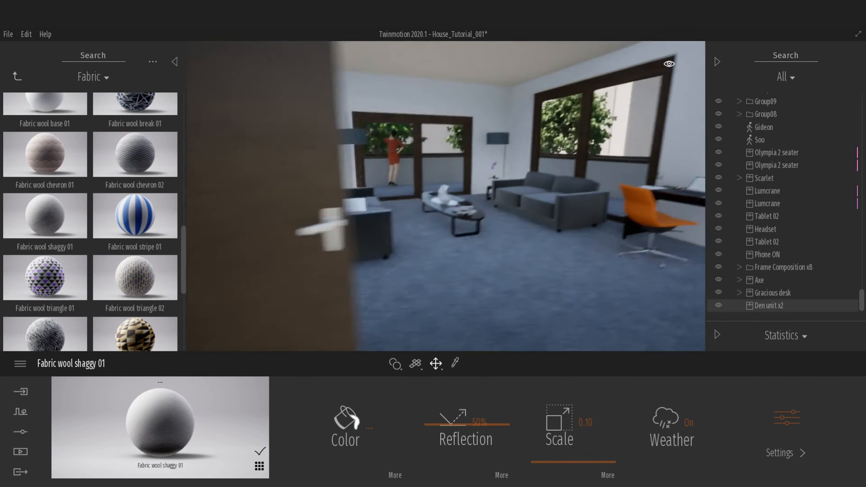
key("w")
key("a")
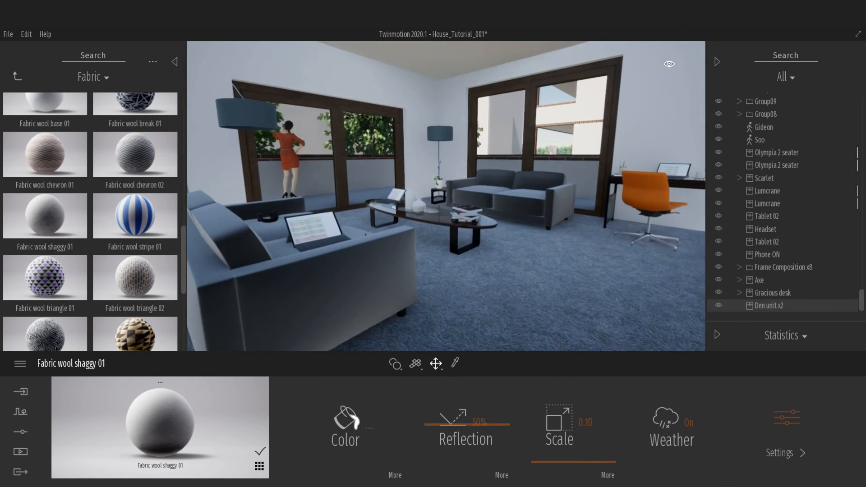
key("s")
key("w")
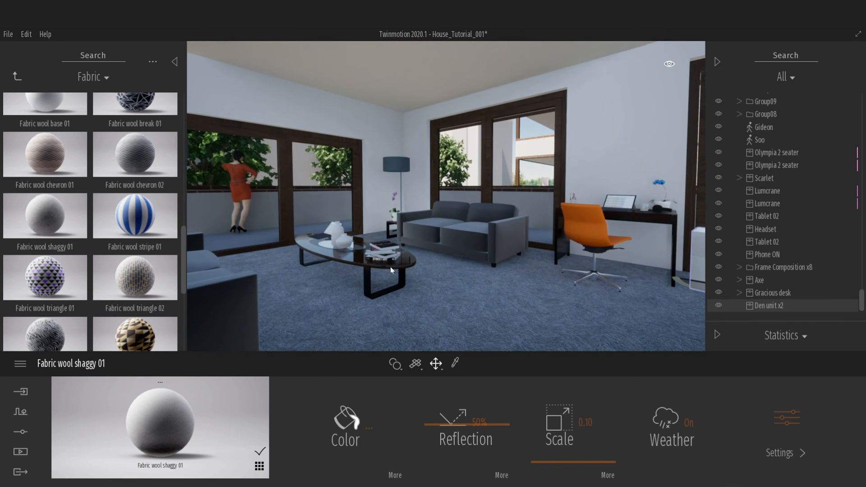
key("w")
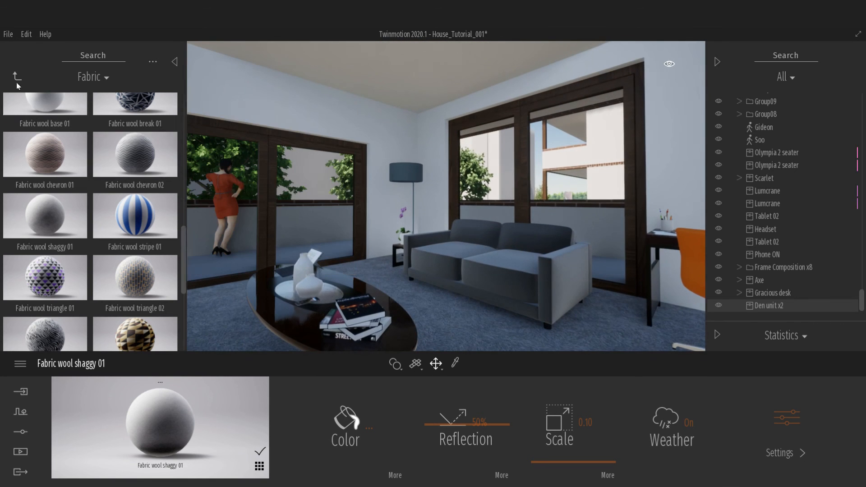
Open the living room Decorations category of the Home objects in the library and look through its wall frames
left_click(16, 77)
left_click(17, 77)
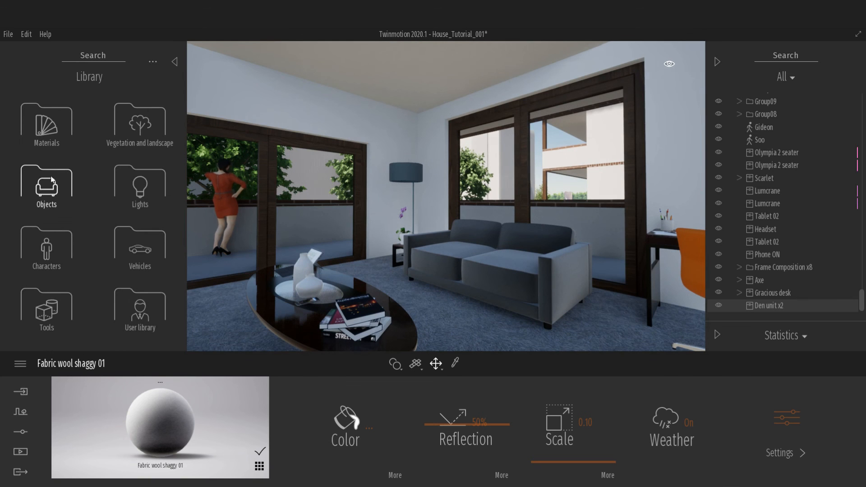
left_click(51, 180)
left_click(44, 123)
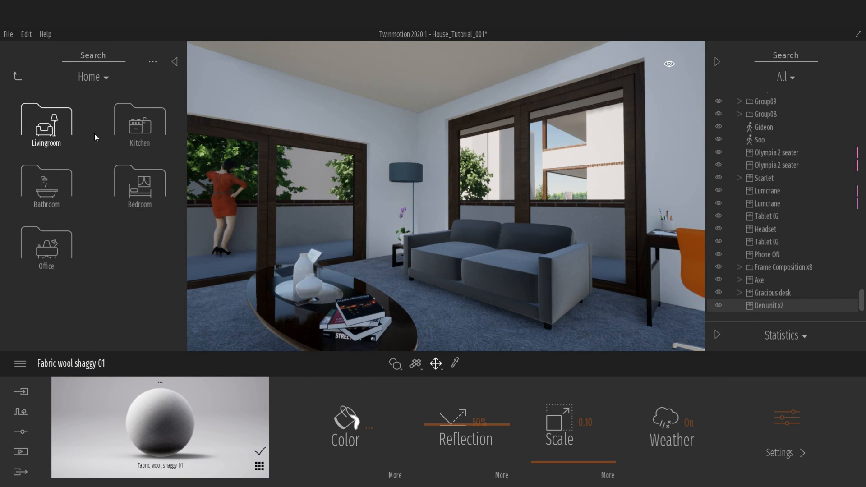
left_click(54, 130)
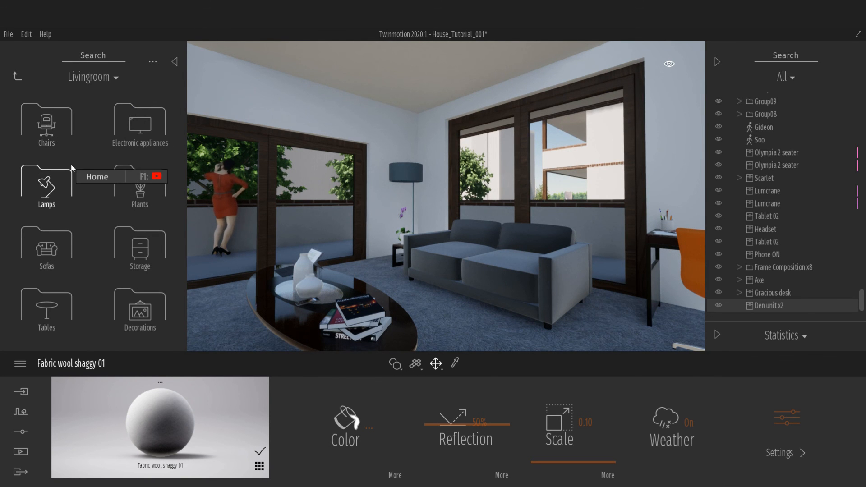
left_click(135, 316)
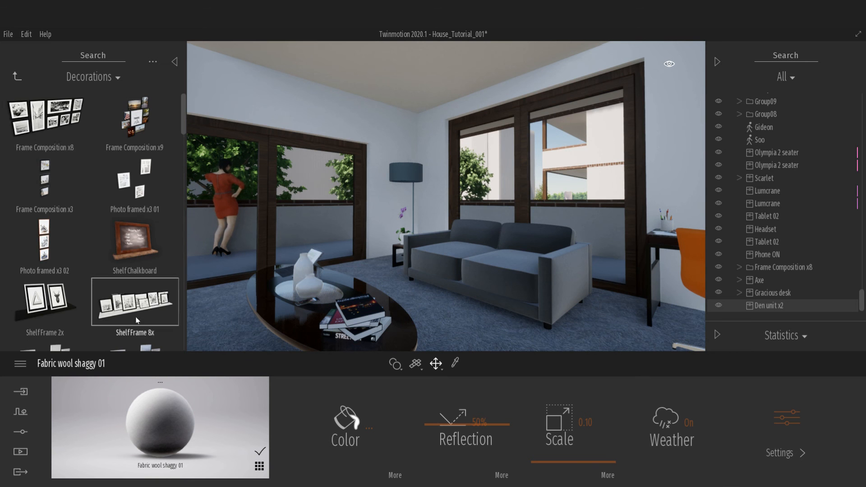
scroll(80, 202, "down", 3)
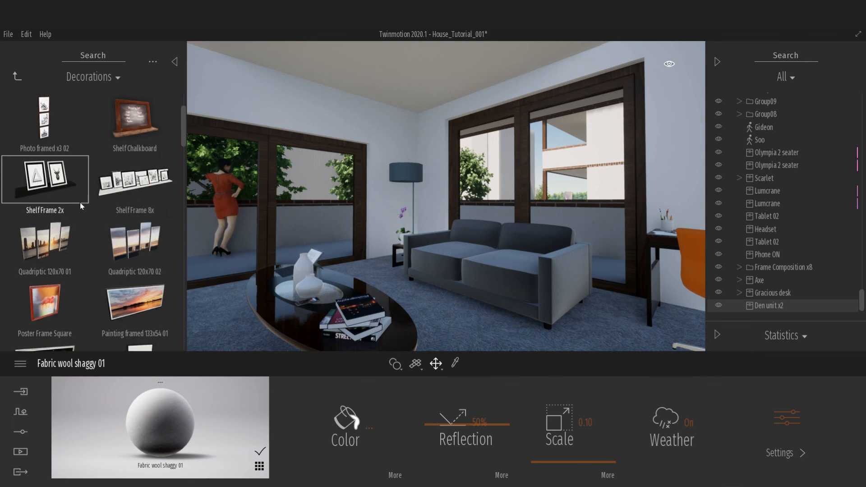
Place the Photo framed x3 01 set on the living room wall beside the eight-frame composition above the sofa
key("s")
right_click_drag(353, 234, 234, 232)
scroll(73, 153, "up", 3)
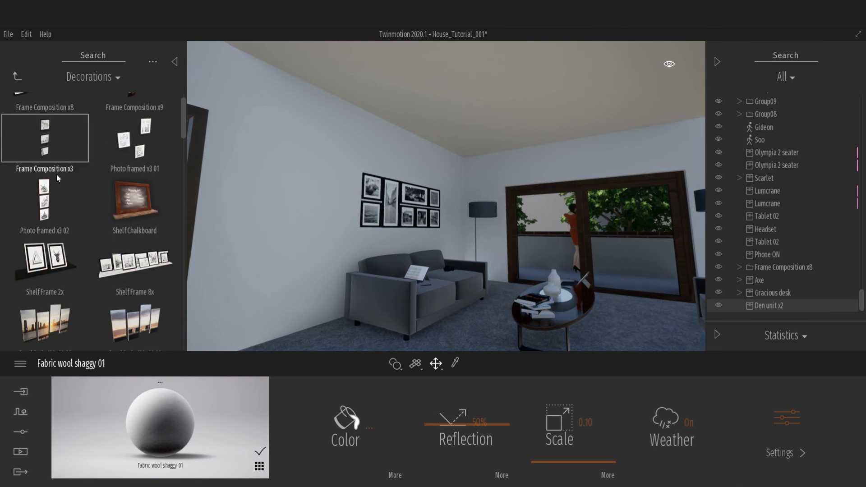
left_click_drag(135, 178, 290, 190)
right_click_drag(390, 247, 364, 246)
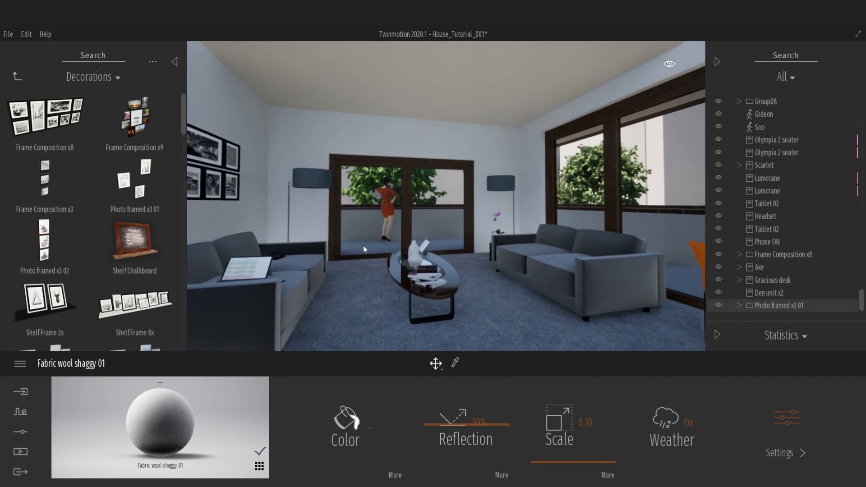
Find the cushion sets among the decorations and place Cushions 3 on the sofa in front of the windows
scroll(48, 143, "down", 10)
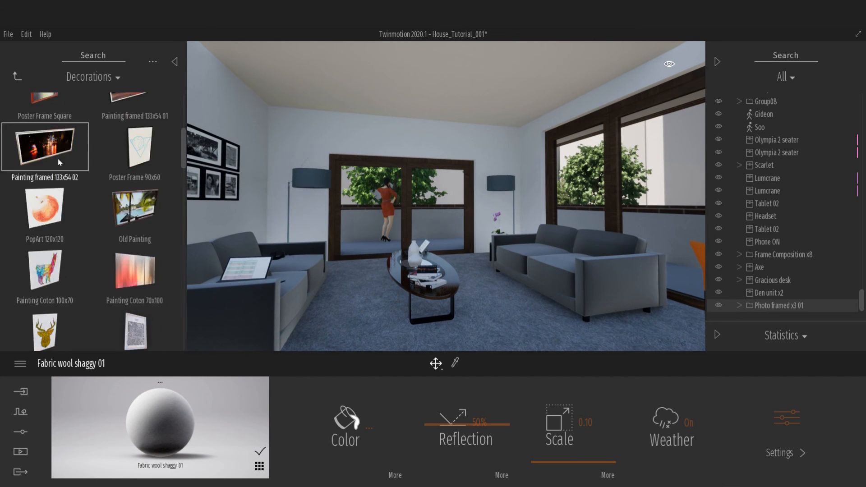
scroll(68, 179, "down", 10)
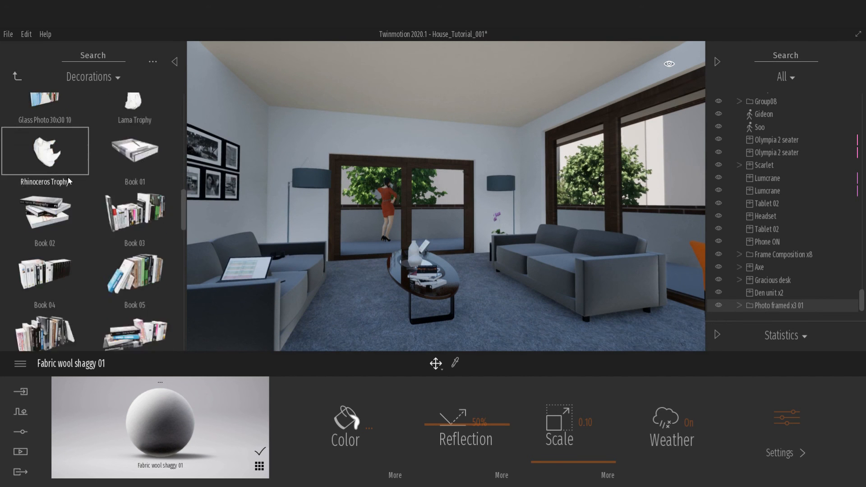
scroll(68, 178, "down", 10)
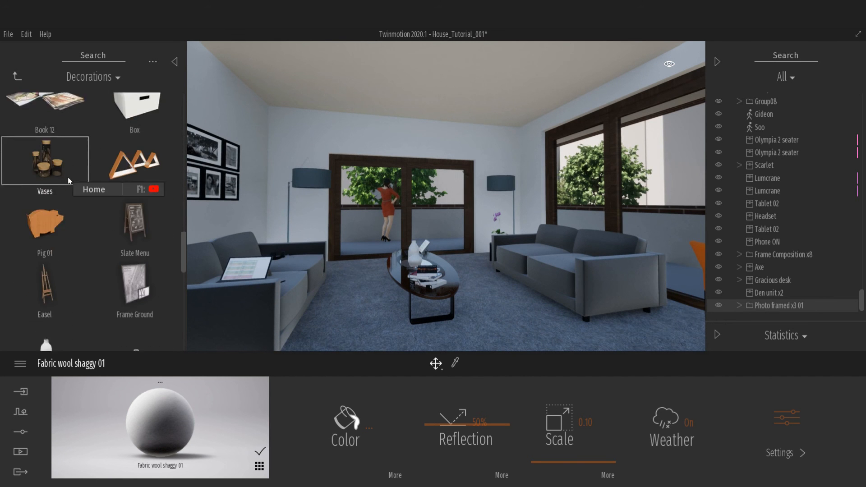
scroll(68, 178, "down", 6)
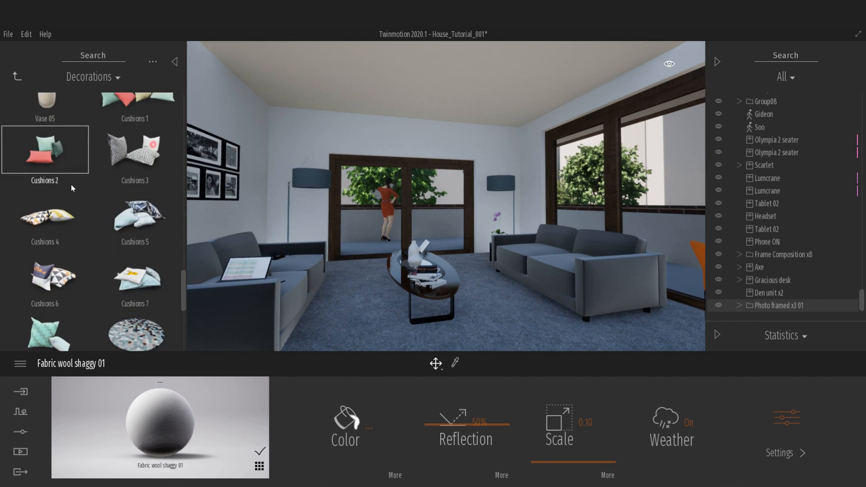
scroll(108, 215, "down", 3)
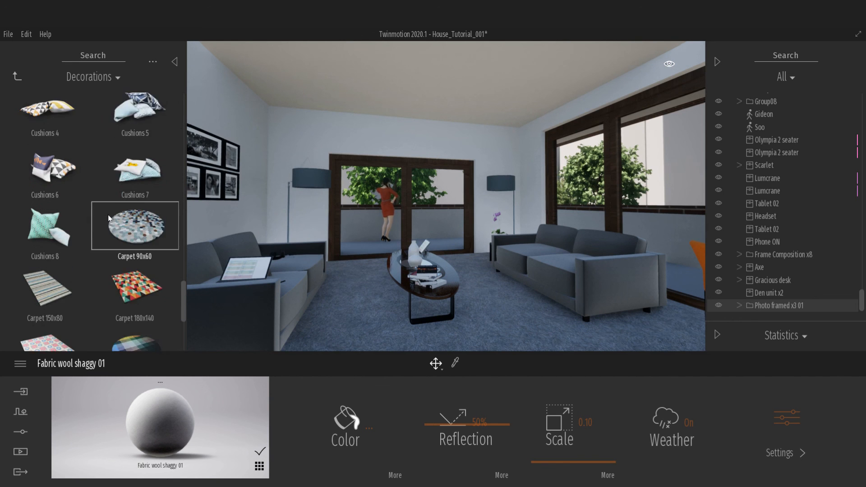
scroll(108, 215, "up", 8)
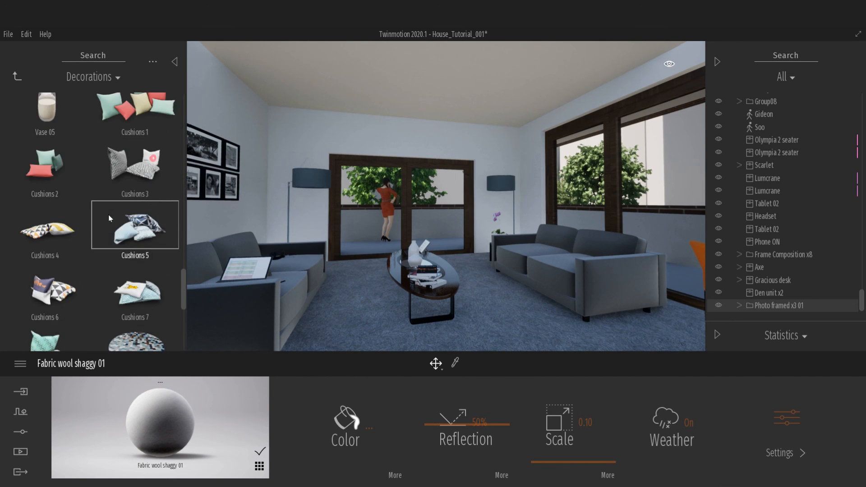
left_click_drag(109, 216, 575, 258)
right_click_drag(575, 258, 495, 265)
key("w")
Spread the cushions over the window-side sofa, with the zigzag and donut cushions at opposite ends and the dark one between them
left_click(451, 256)
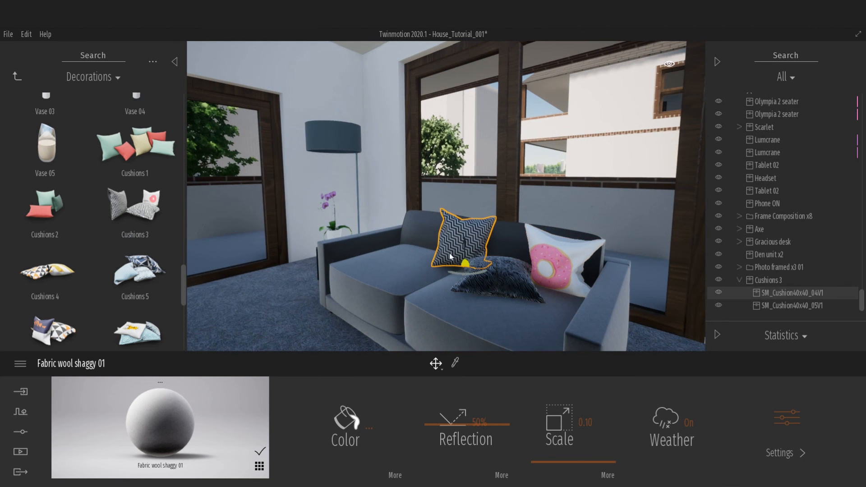
left_click_drag(465, 269, 405, 254)
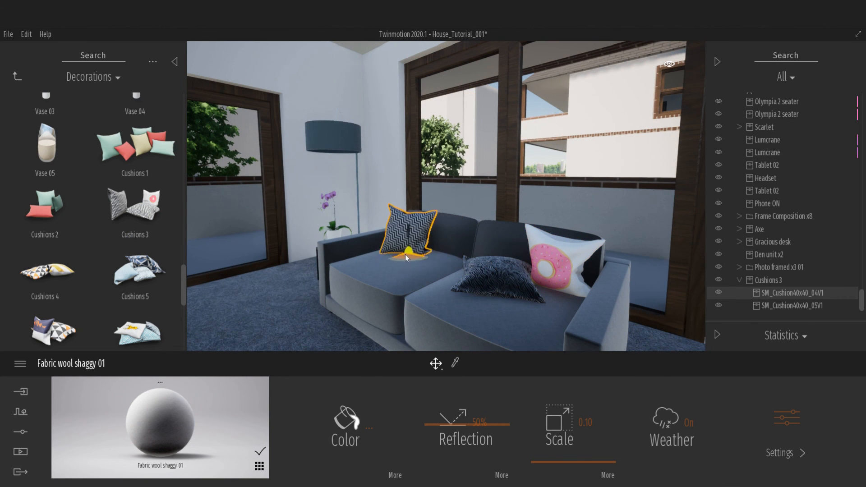
left_click(491, 273)
left_click_drag(497, 295, 467, 287)
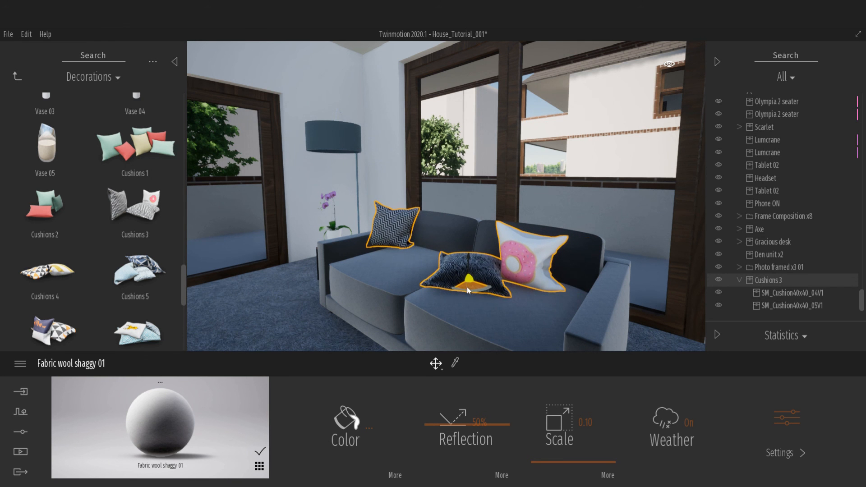
left_click(531, 259)
left_click_drag(540, 289, 573, 301)
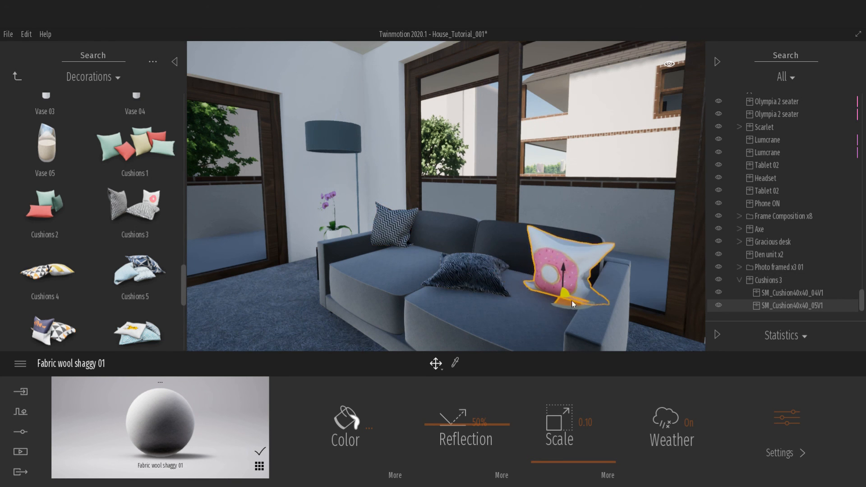
left_click(407, 249)
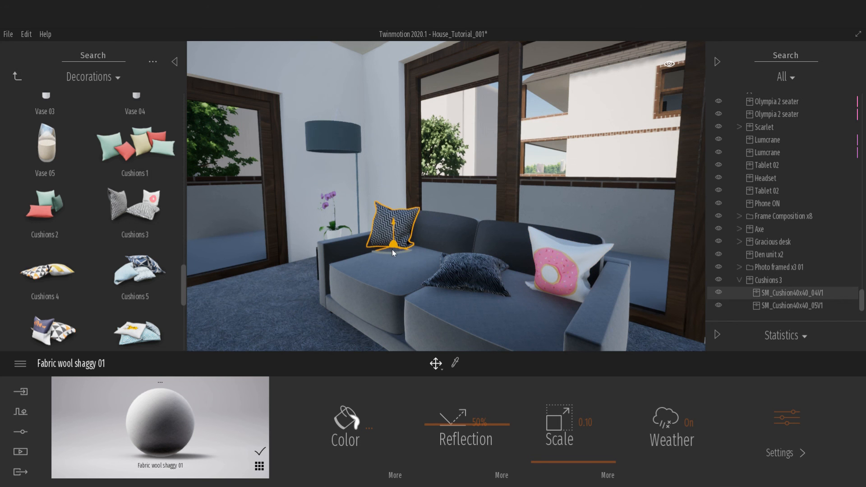
left_click_drag(393, 251, 402, 256)
Copy the whole Cushions 3 set as one instance and move it onto the opposite sofa
scroll(403, 257, "down", 3)
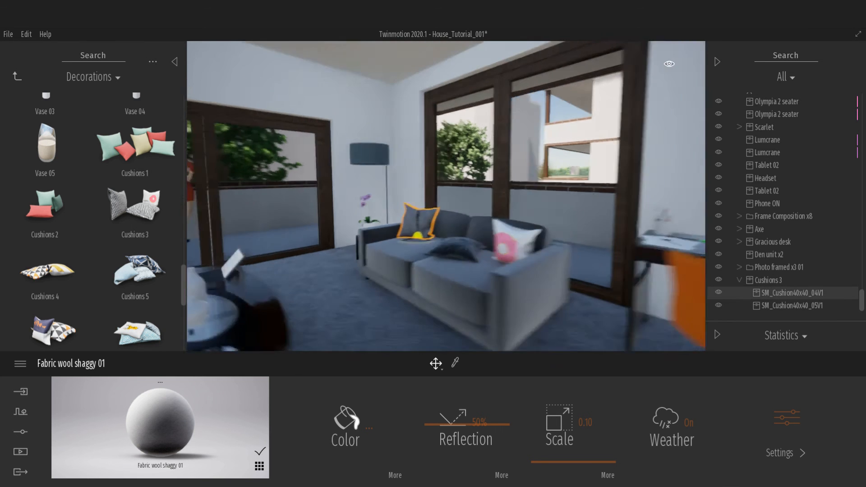
right_click_drag(402, 257, 548, 262)
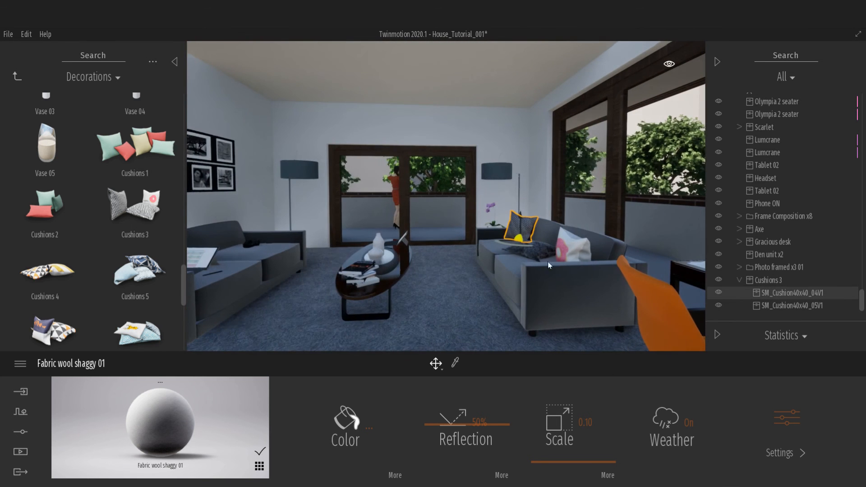
left_click(532, 256)
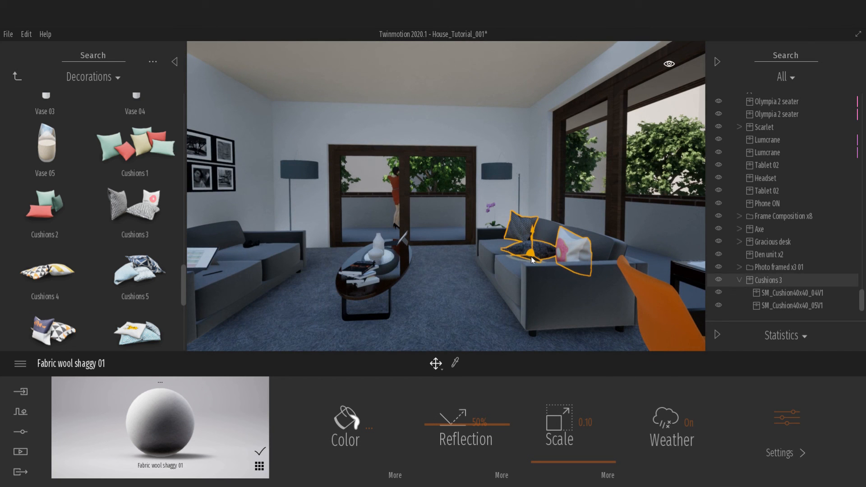
left_click_drag(524, 256, 346, 271, "alt")
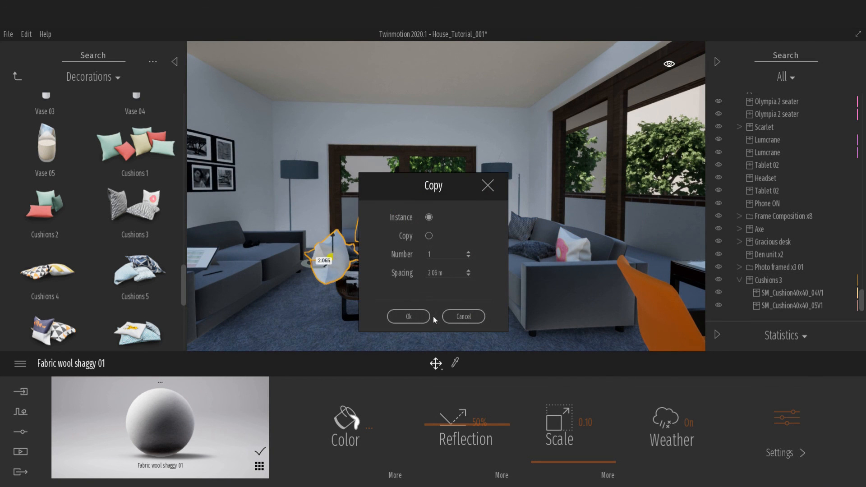
left_click(409, 316)
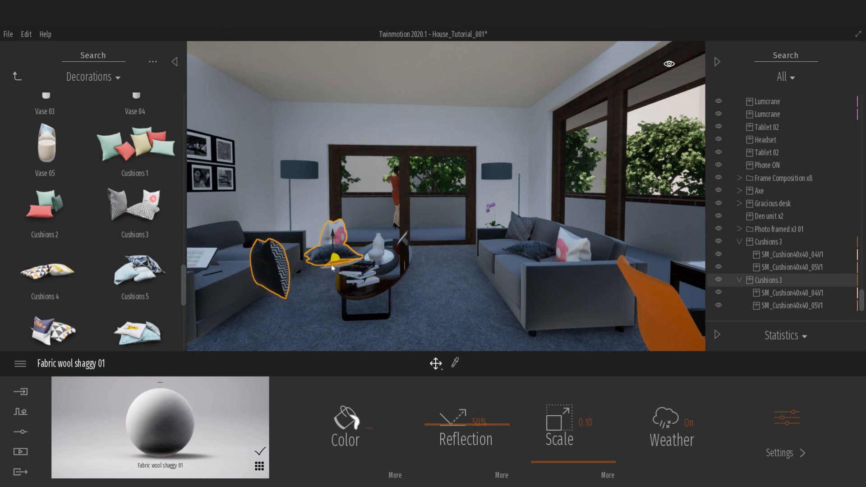
left_click_drag(333, 267, 219, 261)
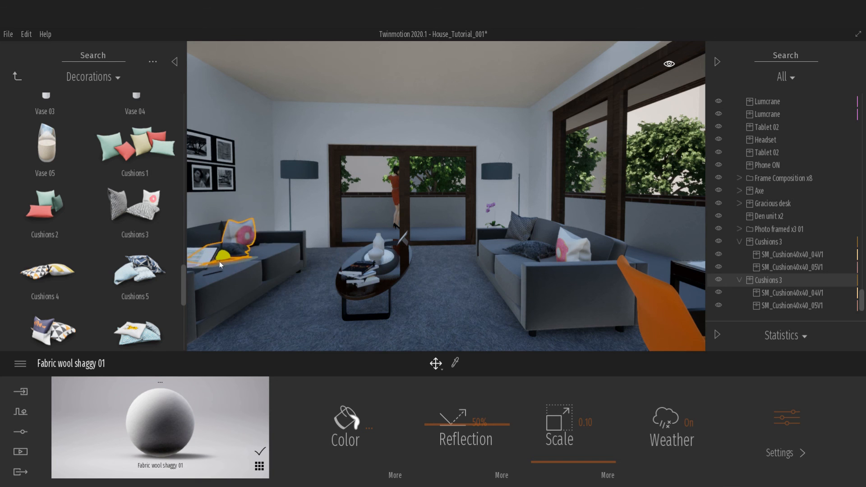
Shift the copied cushions back against the sofa's backrest and move the headset next to the tablet on the seat
right_click_drag(334, 254, 194, 271)
key("w")
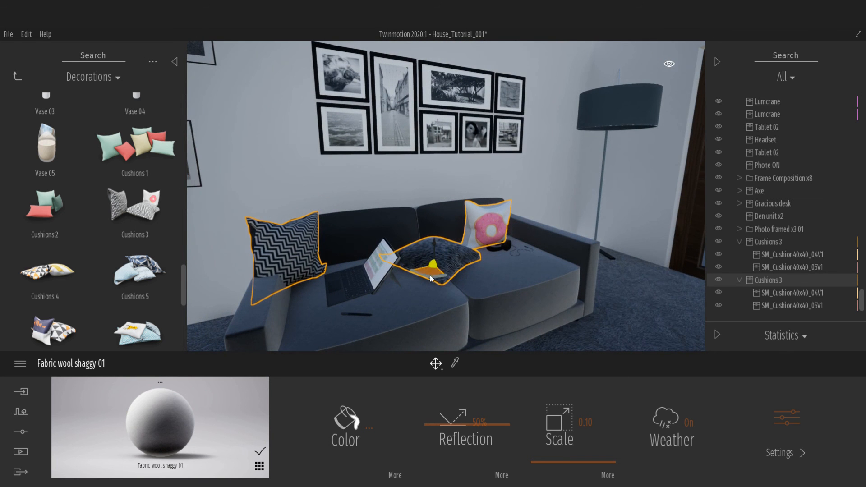
left_click_drag(430, 276, 445, 266)
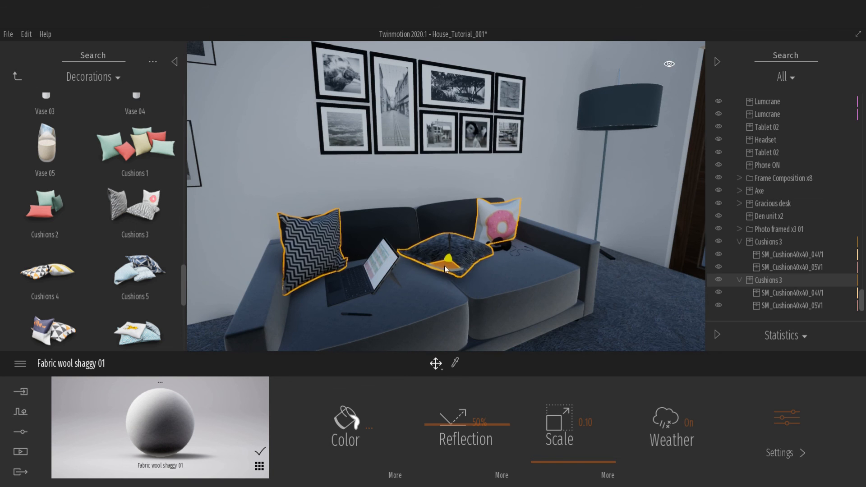
left_click(500, 247)
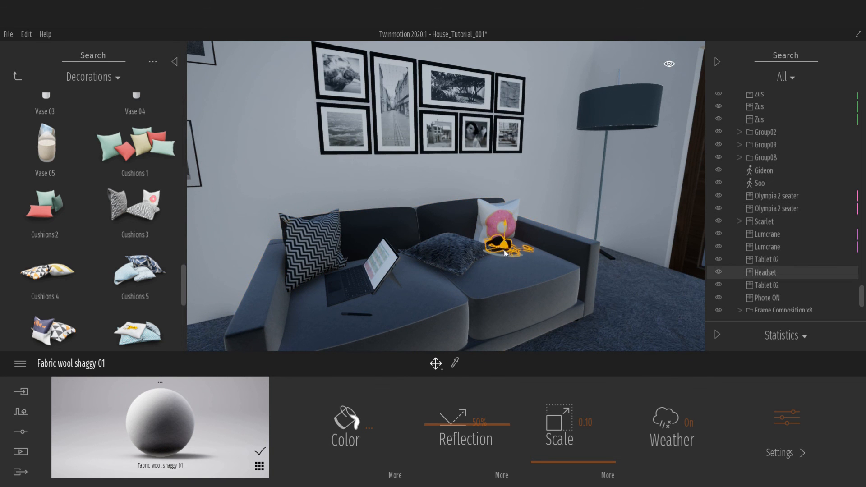
left_click_drag(505, 251, 416, 292)
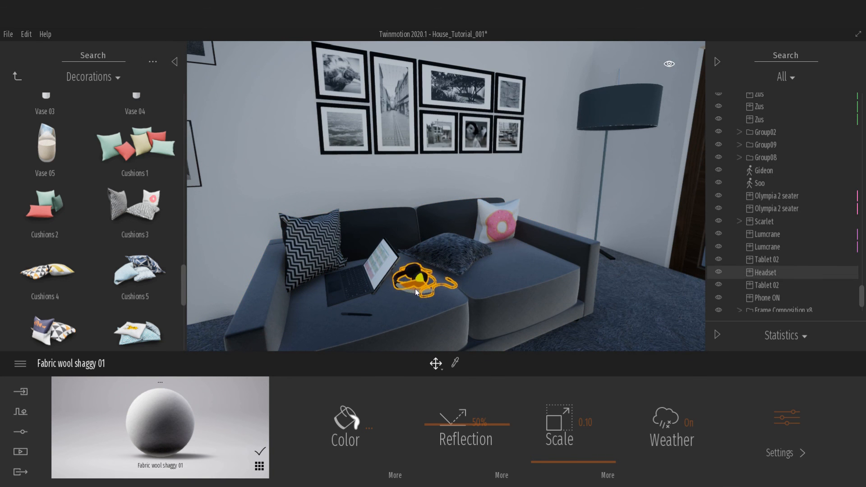
Walk through the furnished living room and out to the tree-lined pavement, facing along the street towards the pedestrians
key("s")
right_click_drag(415, 293, 580, 257)
key("w")
right_click_drag(447, 197, 376, 170)
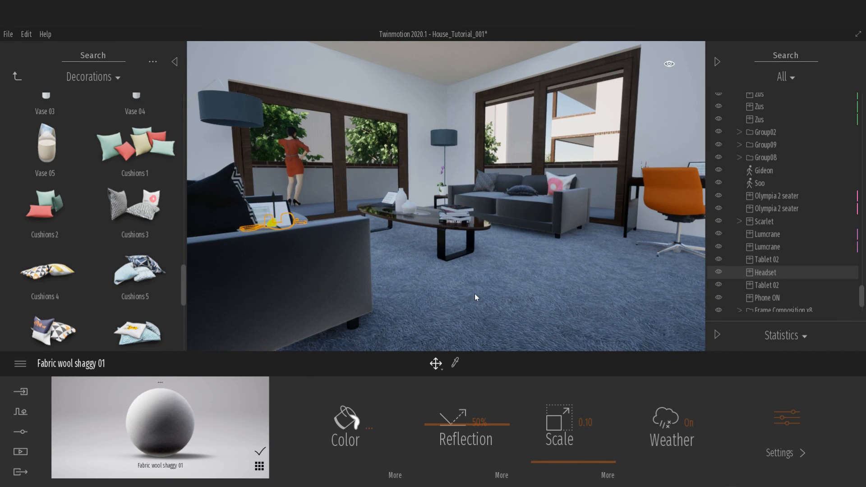
key("w")
mouse_move(524, 278)
right_mouse_down()
mouse_move(460, 257)
mouse_move(484, 273)
mouse_move(555, 275)
mouse_move(469, 272)
mouse_move(461, 280)
mouse_move(473, 271)
mouse_move(467, 264)
mouse_move(470, 277)
mouse_move(477, 264)
mouse_move(523, 272)
right_mouse_up()
key("w")
key("w")
key("w")
key("s")
key("w")
key("w")
key("s")
key("w")
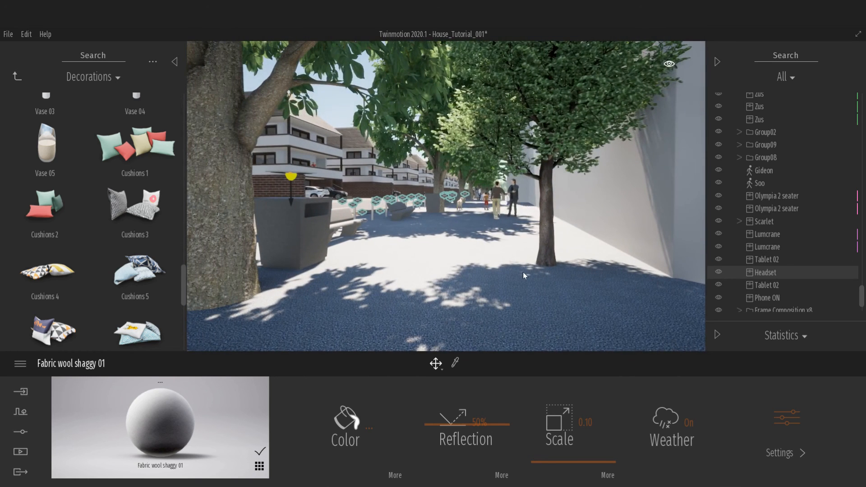
Check the camera settings and create a first video starting from the current street view
left_click(21, 433)
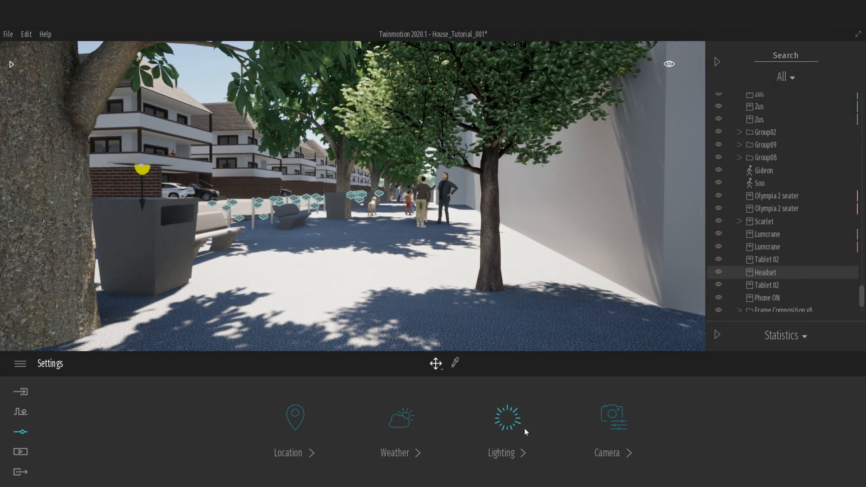
left_click(612, 430)
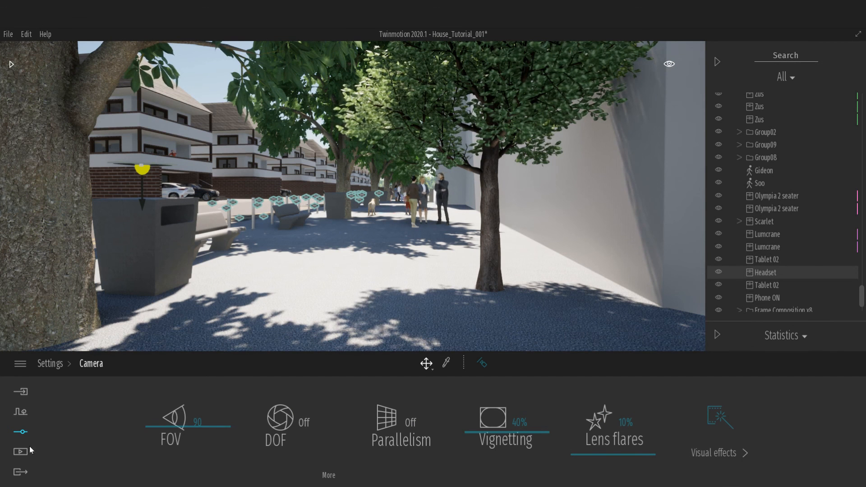
left_click(20, 452)
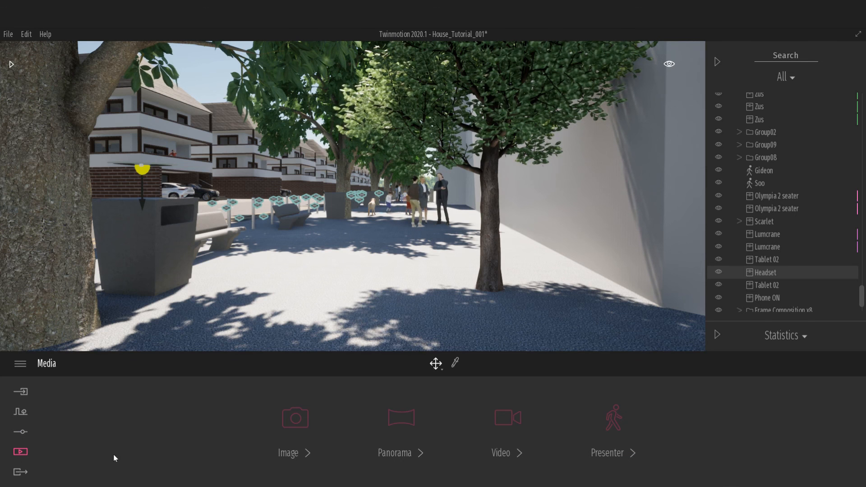
left_click(501, 422)
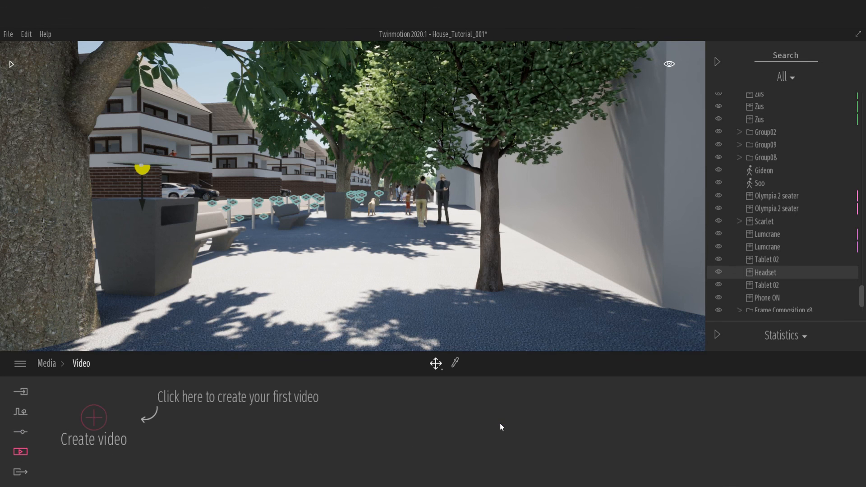
left_click(96, 423)
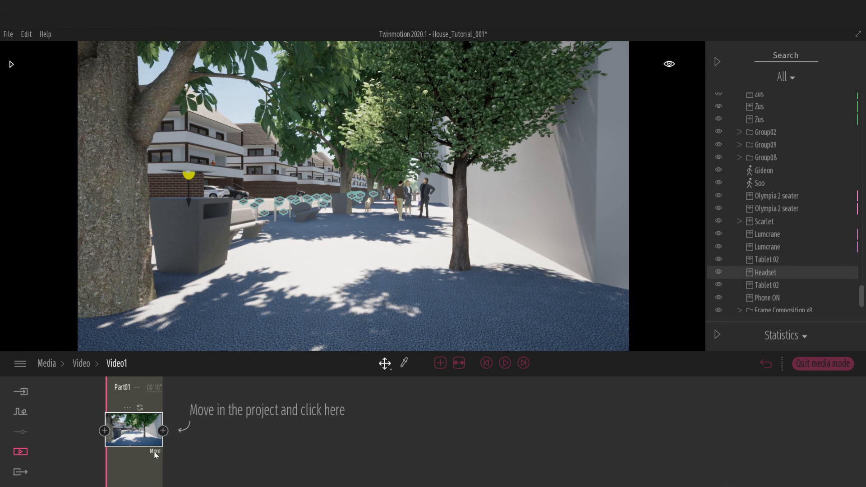
Set the camera field of view of the first video keyframe to 50
left_click(154, 452)
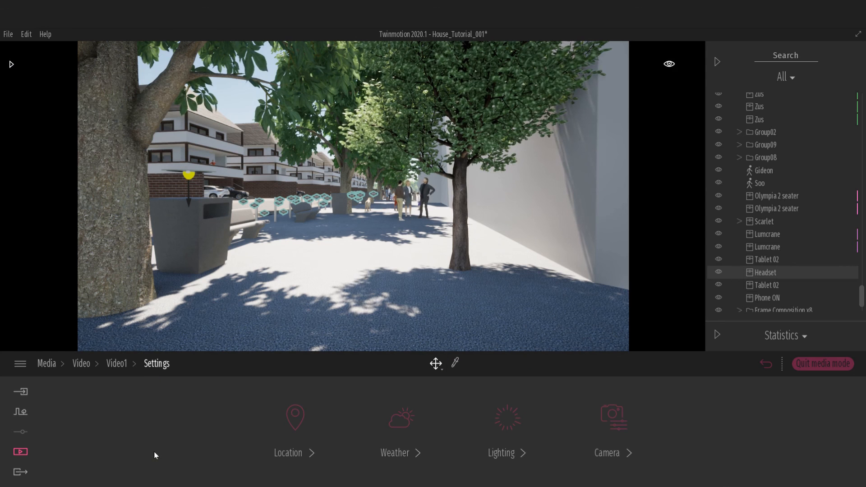
left_click(611, 415)
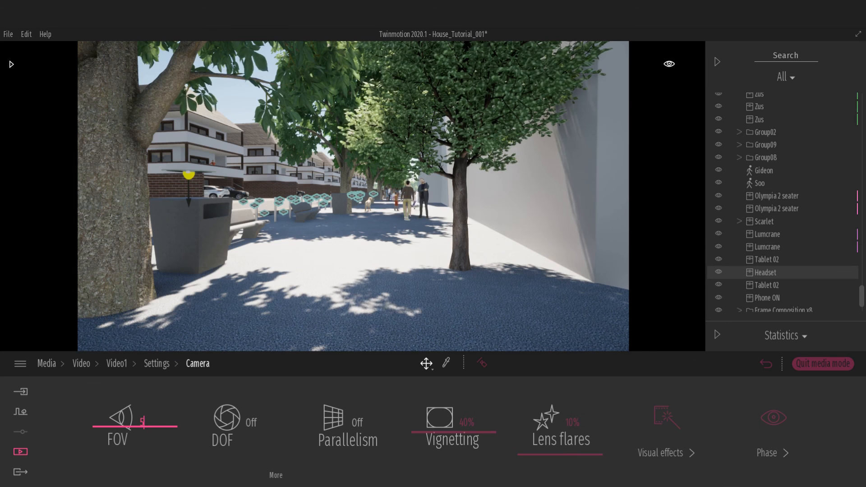
key("Return")
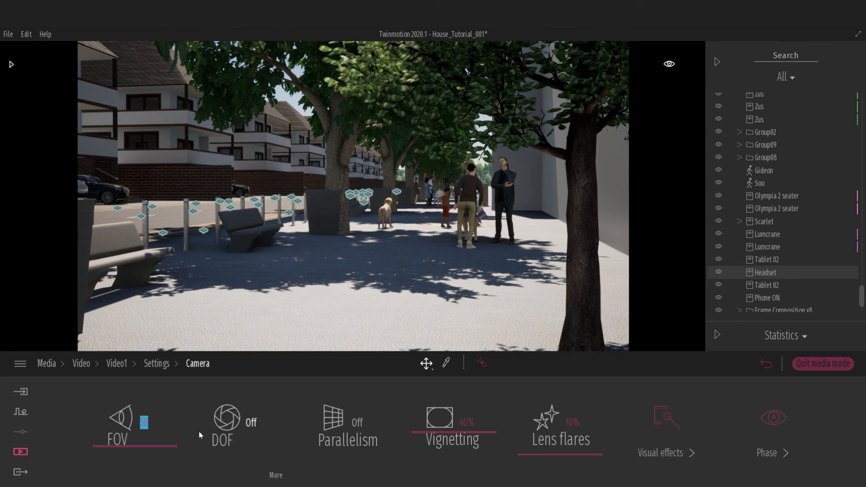
left_click(118, 365)
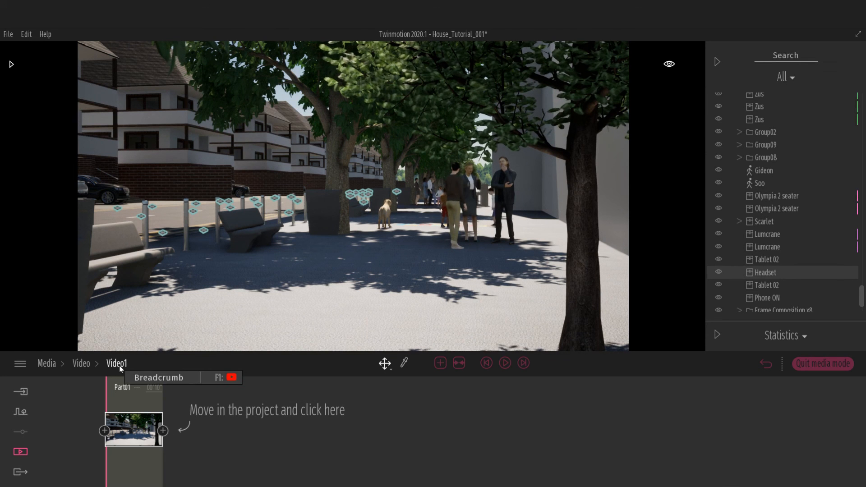
Reframe the street view farther back, with the large tree and bin beside the pavement, and re-capture the first keyframe
key("s")
right_click_drag(250, 273, 250, 256)
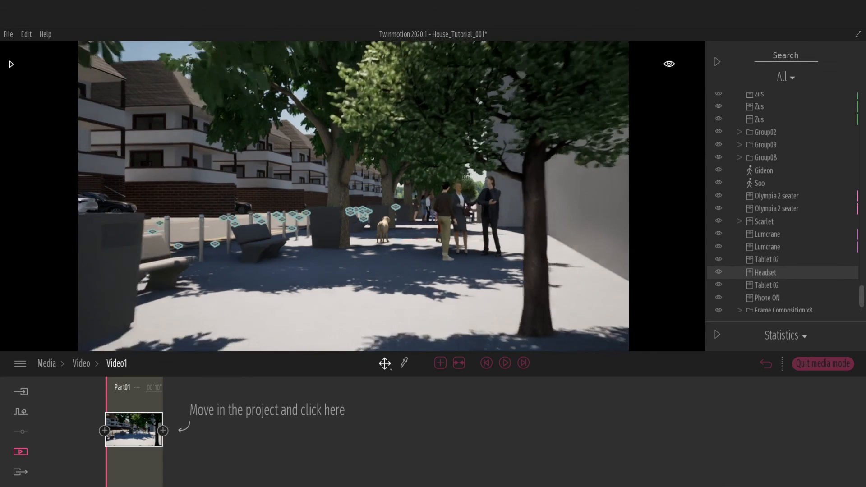
key("s")
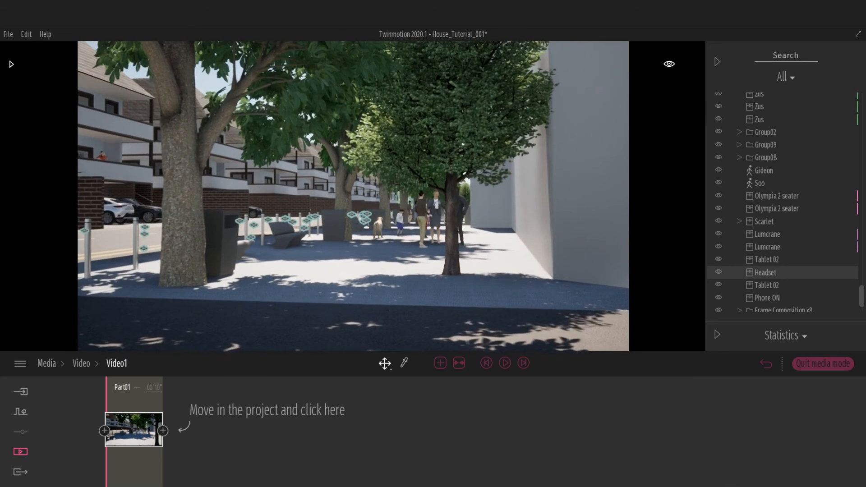
key("w")
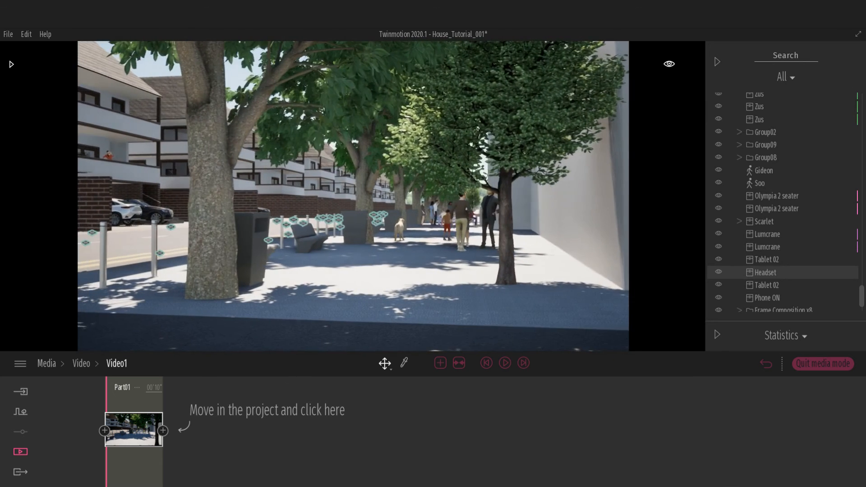
key("d")
key("a")
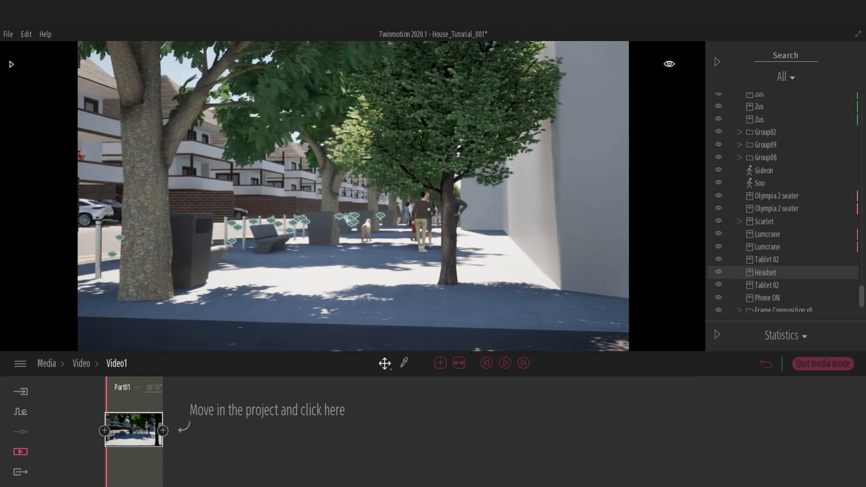
key("d")
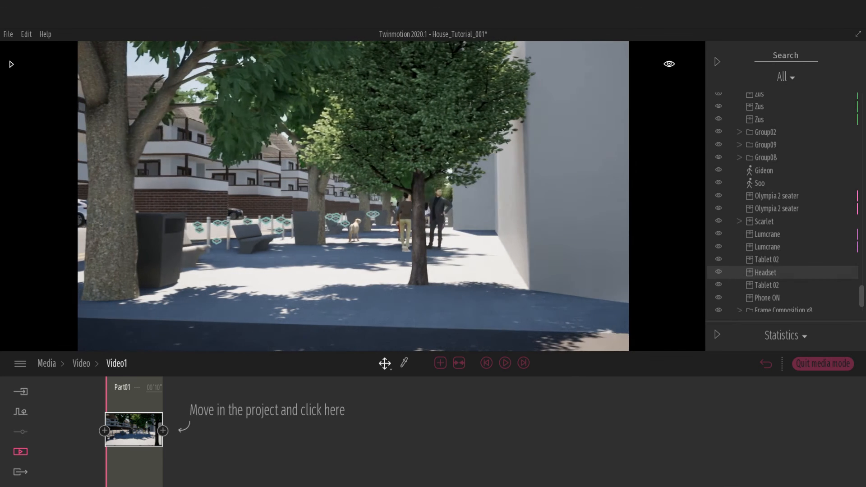
key("a")
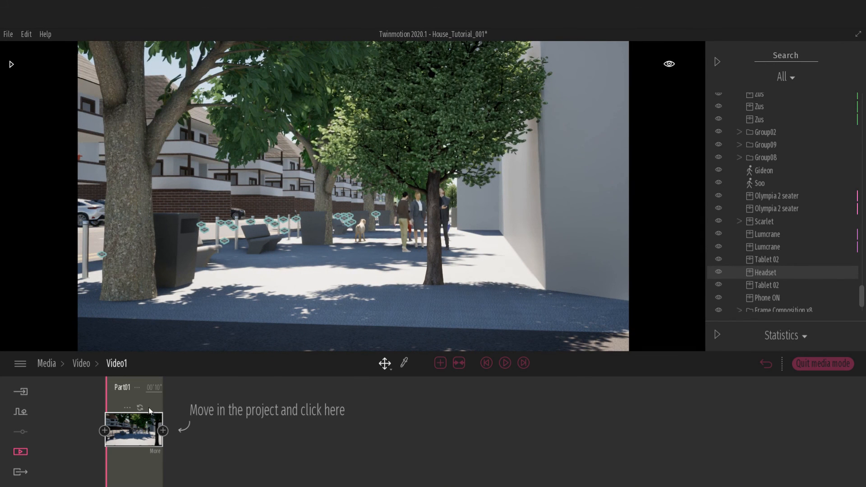
left_click(140, 408)
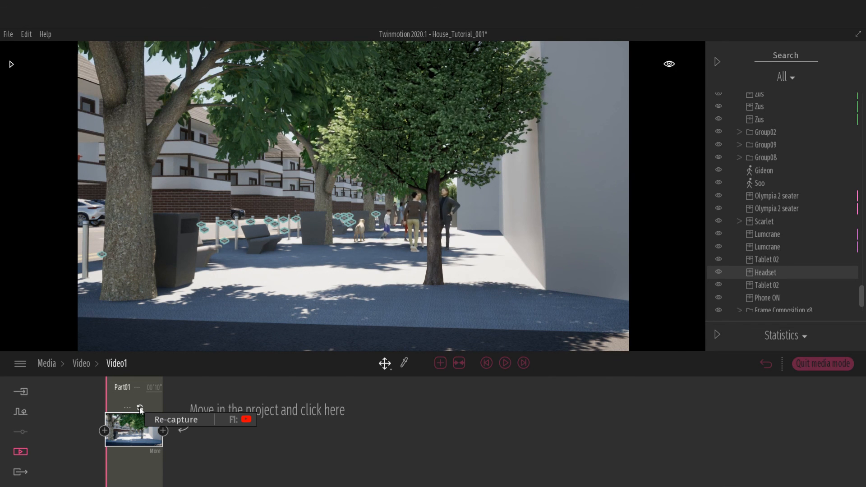
Add a second keyframe to Part01 from a raised view along the street beside the house balconies, and preview the clip
key("a")
right_click_drag(172, 337, 204, 311)
key("a")
key("e")
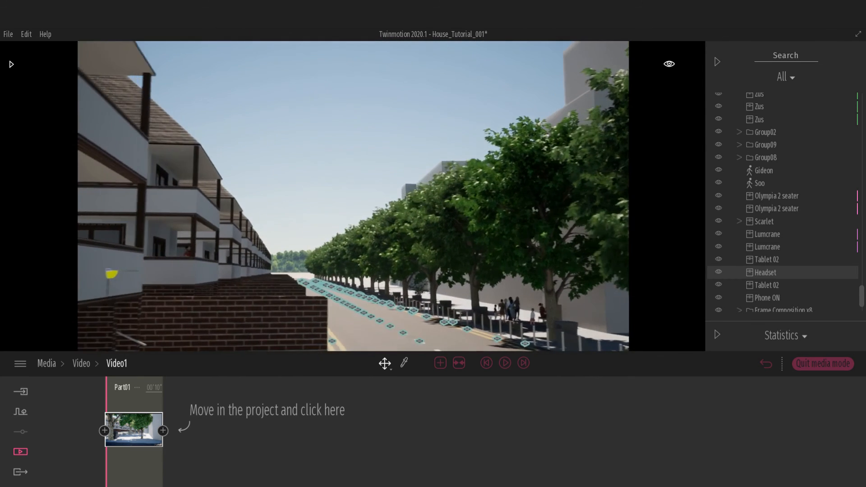
key("a")
key("e")
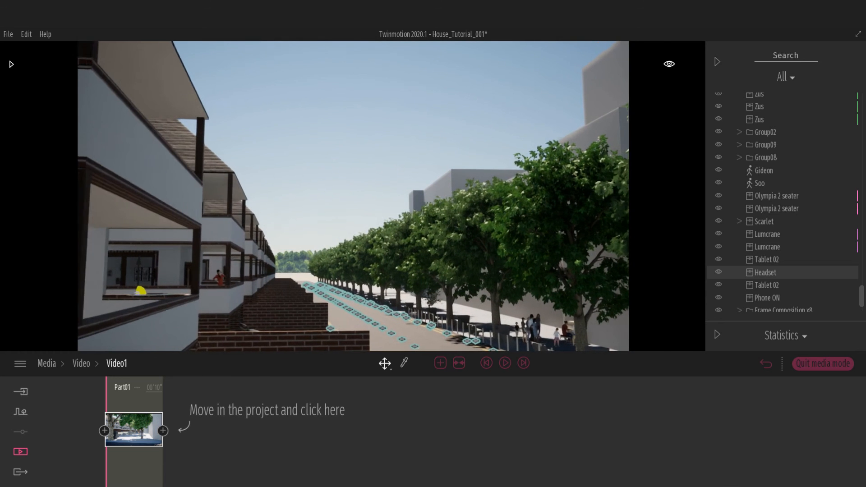
key("a")
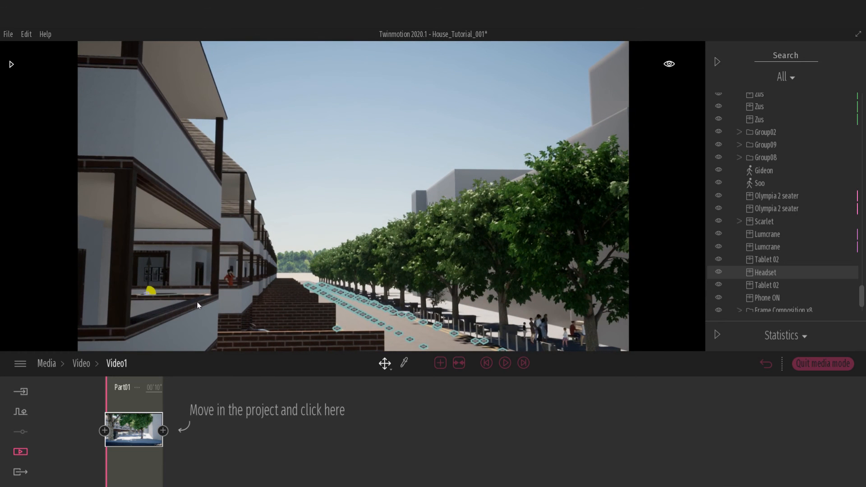
left_click(162, 433)
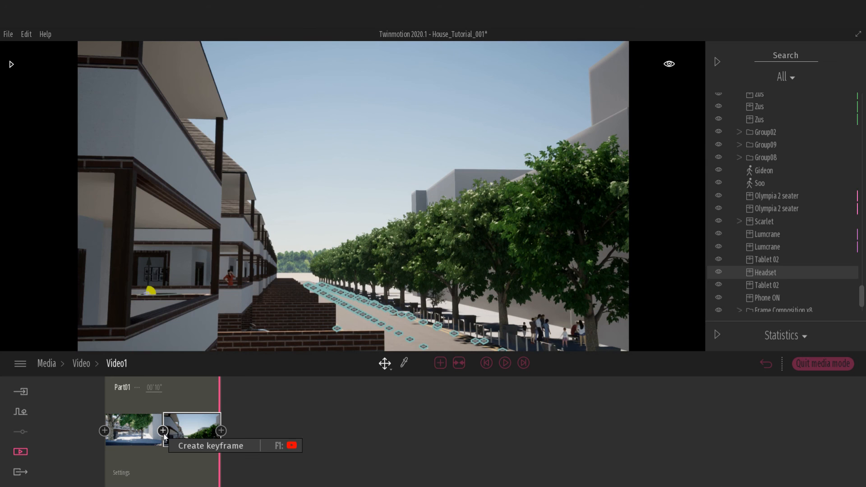
mouse_move(216, 395)
left_mouse_down()
mouse_move(107, 395)
mouse_move(213, 402)
left_mouse_up()
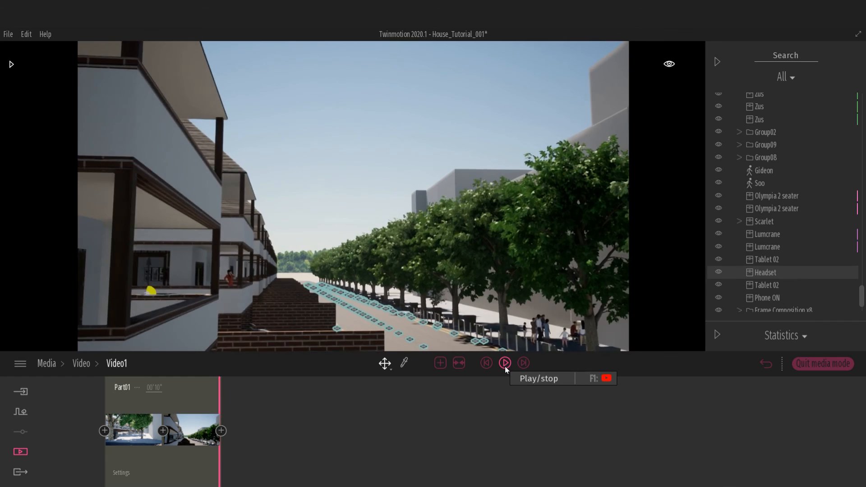
left_click(505, 363)
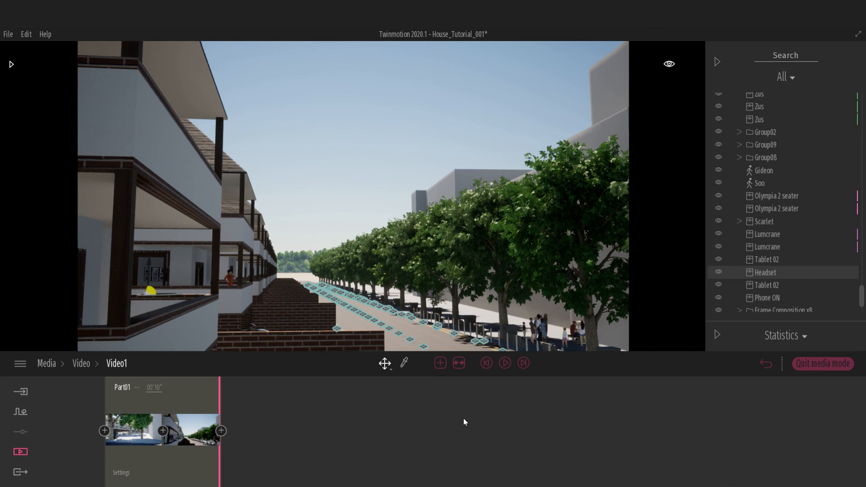
Start a second video part from street level across the road, facing the parked car and the house's entrance stairs
key("d")
right_click_drag(455, 249, 219, 326)
key("d")
key("w")
key("s")
key("s")
key("w")
key("s")
key("w")
key("s")
key("d")
key("s")
key("a")
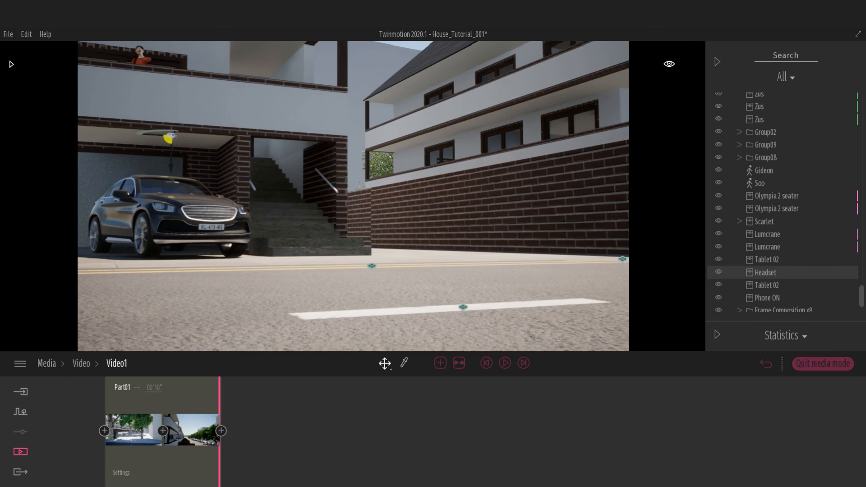
left_click(439, 366)
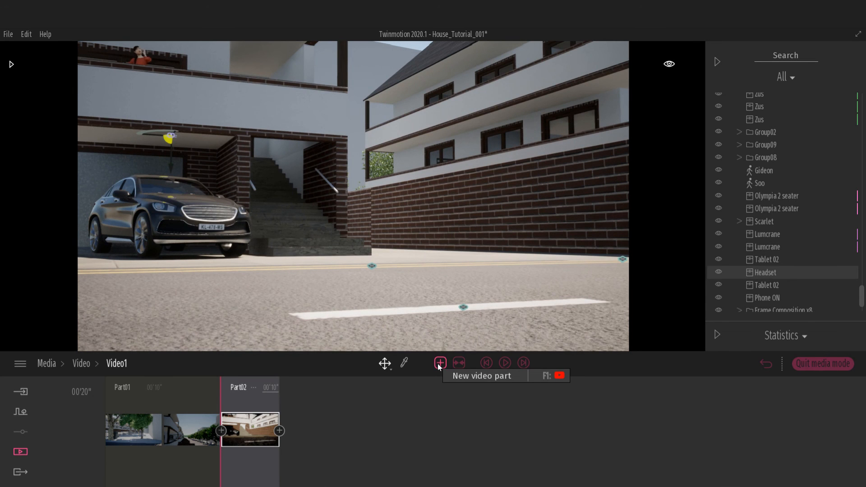
Add a closing keyframe to Part02 looking straight up the entrance stairs towards the front door
key("w")
right_click_drag(411, 266, 261, 244)
key("d")
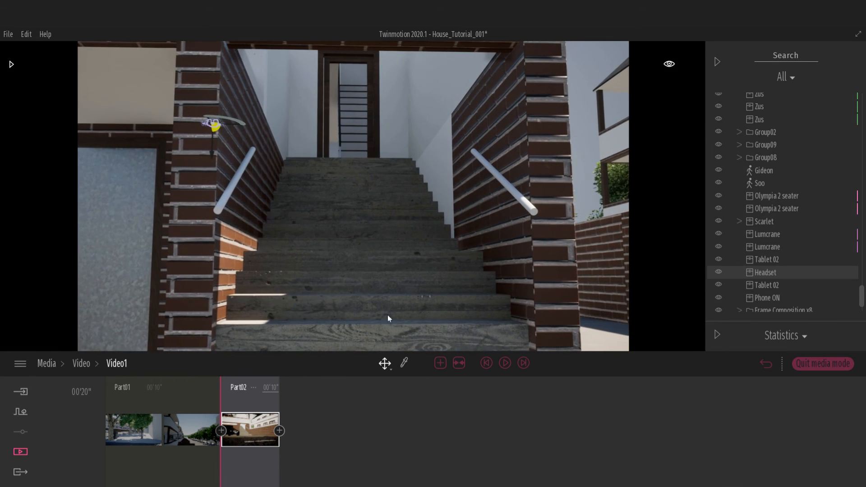
left_click(280, 432)
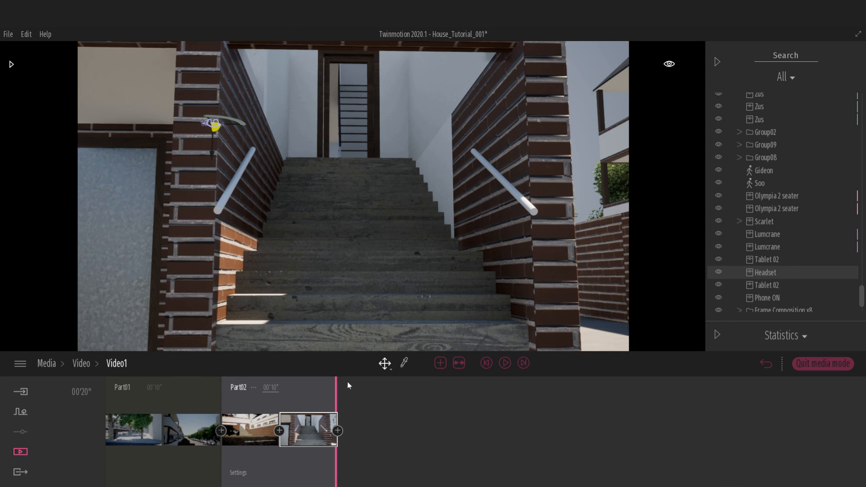
Start a third video part inside the living room from a low view of the coffee table with the stacked books
key("w")
right_click_drag(370, 280, 97, 206)
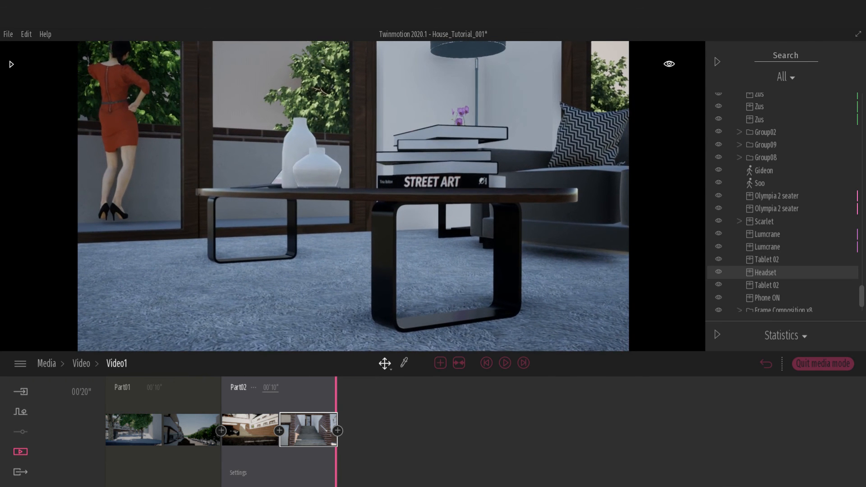
left_click(440, 363)
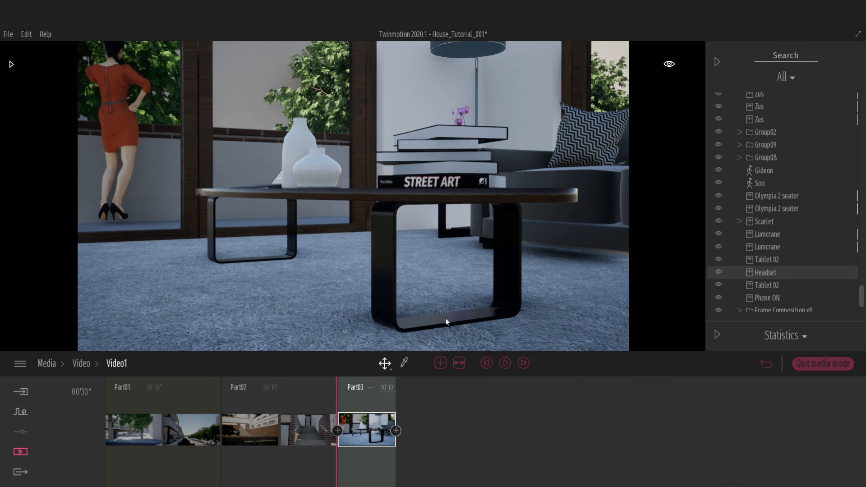
Add a second keyframe to Part03 with a close-up of the tablet on the coffee table, just above the tabletop
key("w")
right_click_drag(446, 320, 478, 321)
key("a")
key("w")
key("a")
key("w")
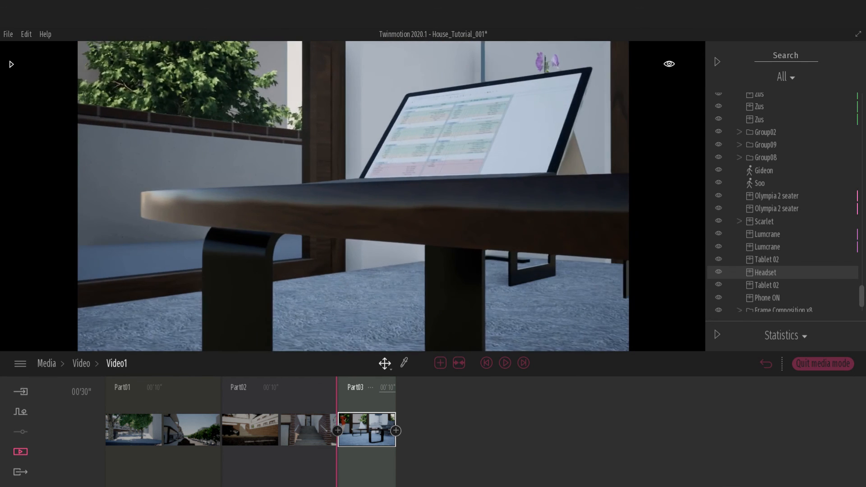
key("e")
key("s")
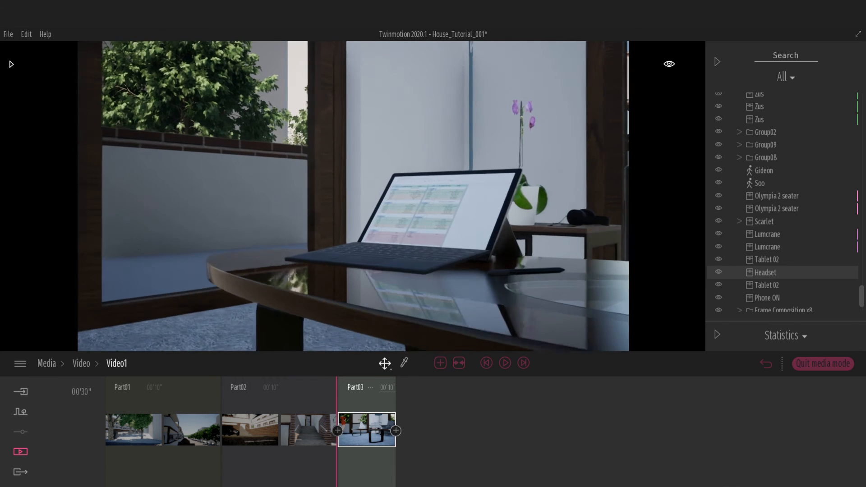
key("w")
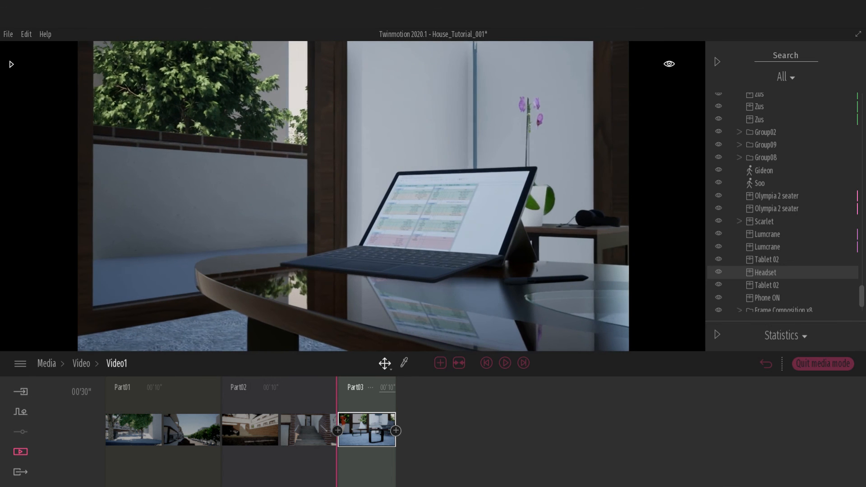
right_click_drag(479, 321, 470, 320)
key("w")
right_click_drag(438, 298, 439, 301)
left_click(395, 431)
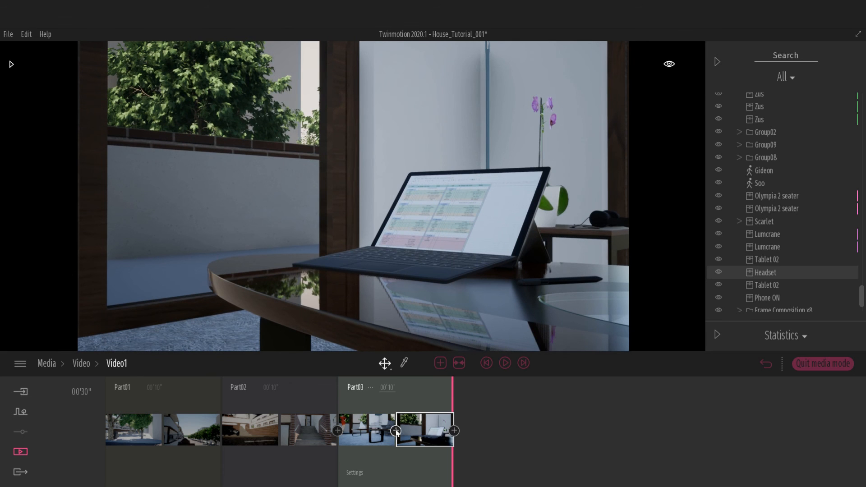
Turn on depth of field near the start of Part03 and focus it on the Street Art book
left_click_drag(452, 398, 346, 402)
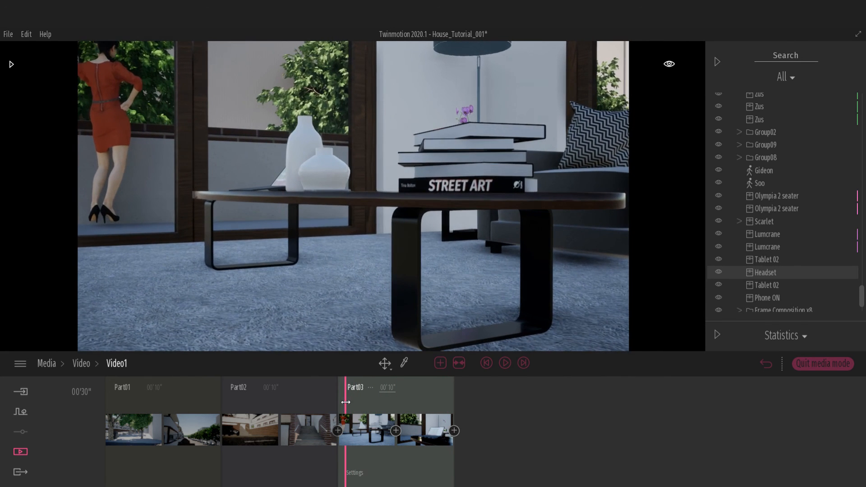
left_click(355, 473)
left_click(615, 424)
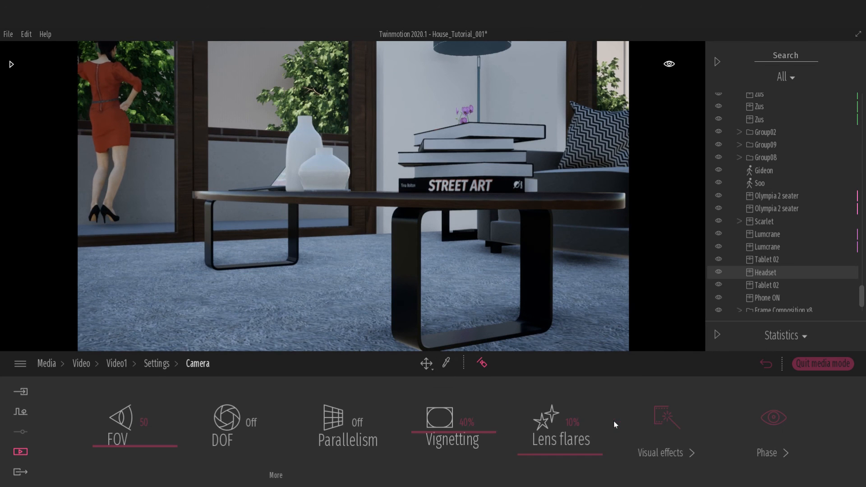
left_click(252, 424)
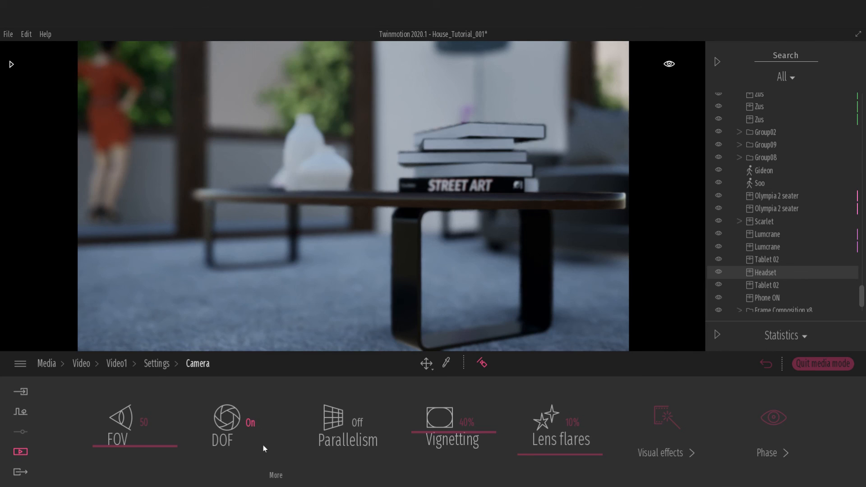
left_click(276, 477)
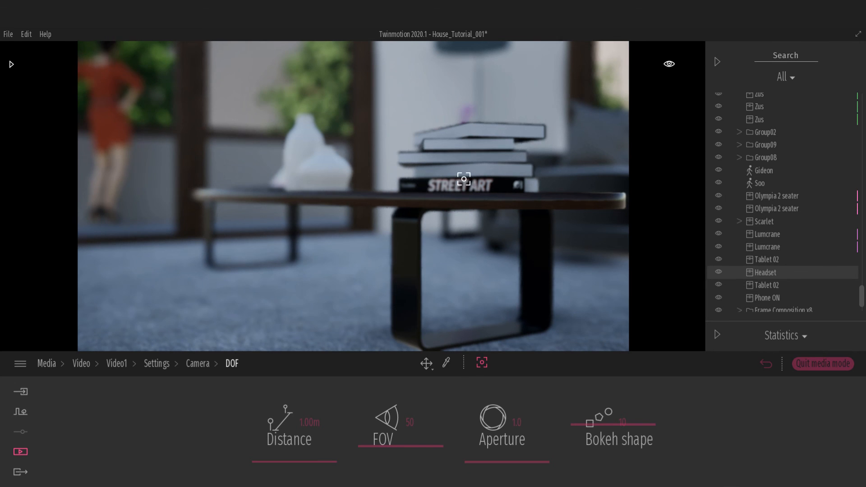
left_click(464, 179)
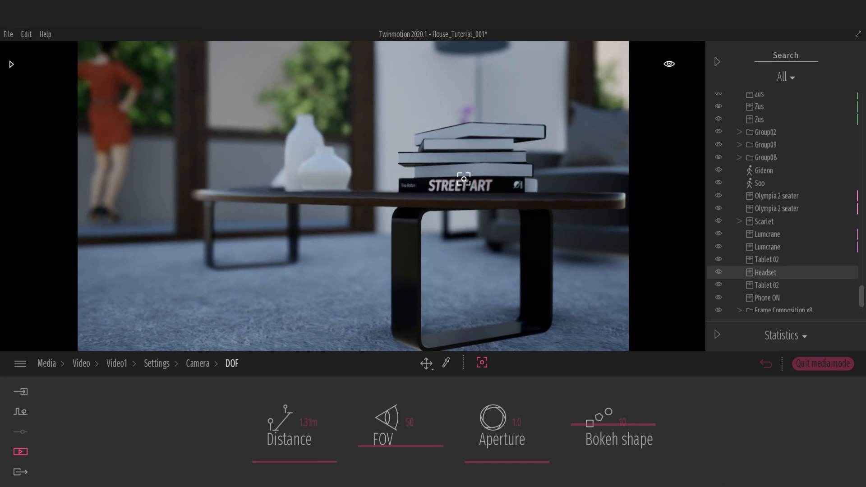
left_click(116, 365)
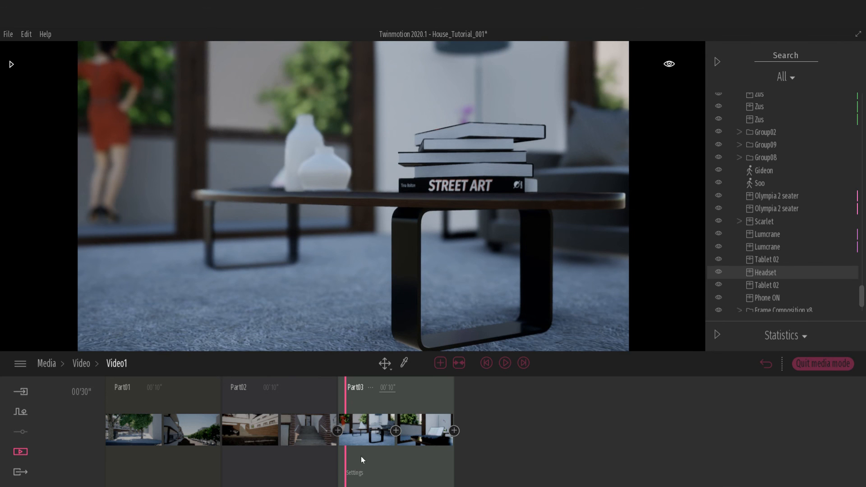
Focus the depth of field on the tablet in the latter part of Part03 and play the video back
left_click_drag(346, 406, 430, 406)
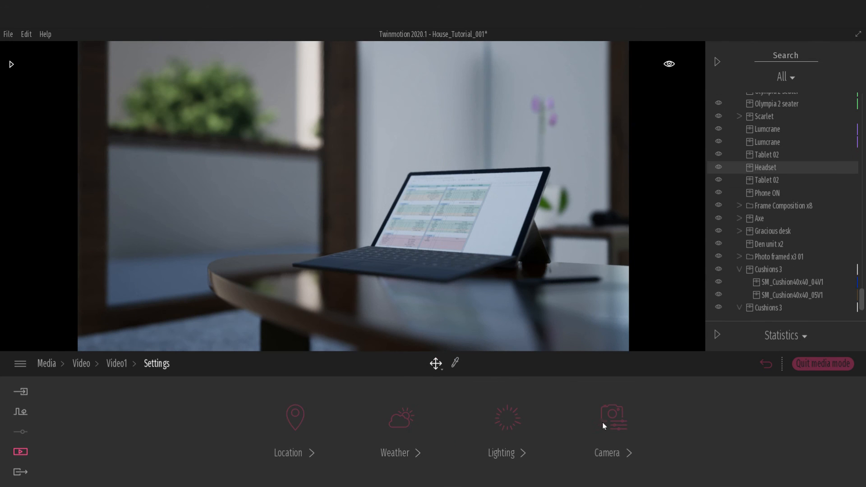
left_click(611, 417)
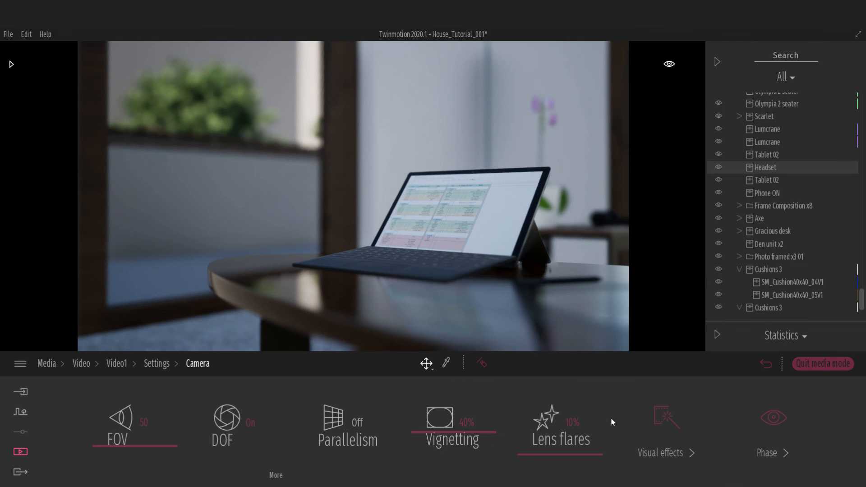
left_click(277, 476)
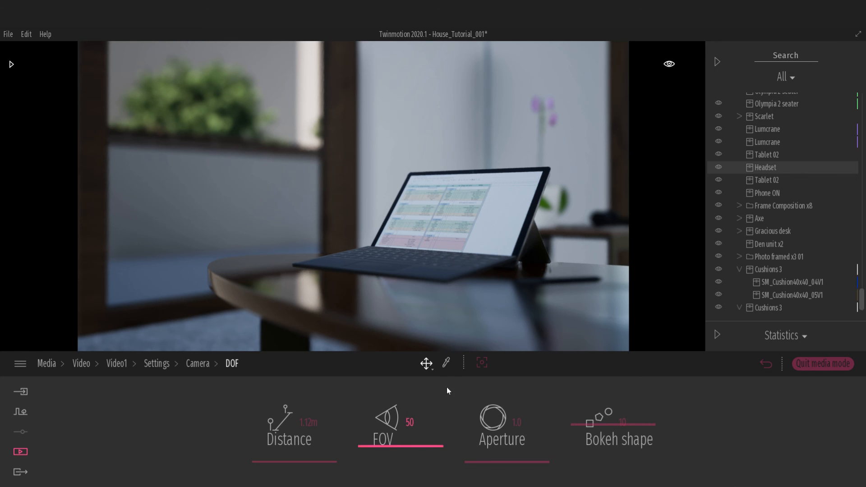
left_click(481, 363)
left_click(120, 365)
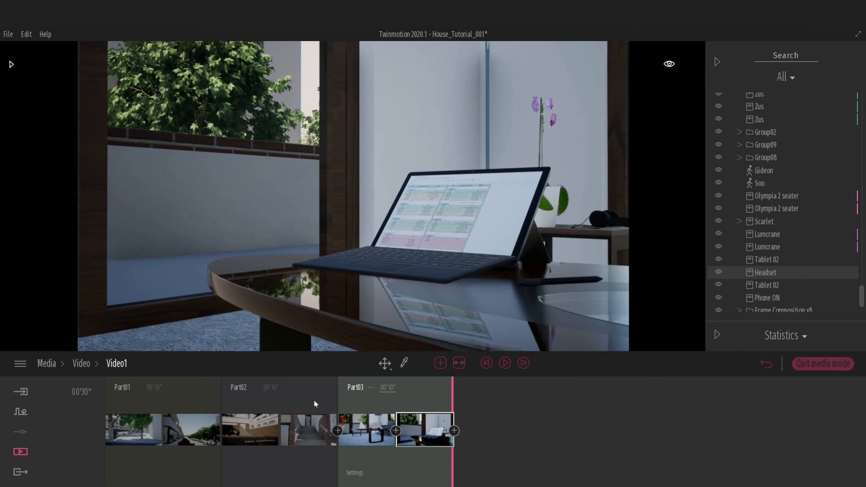
left_click(503, 363)
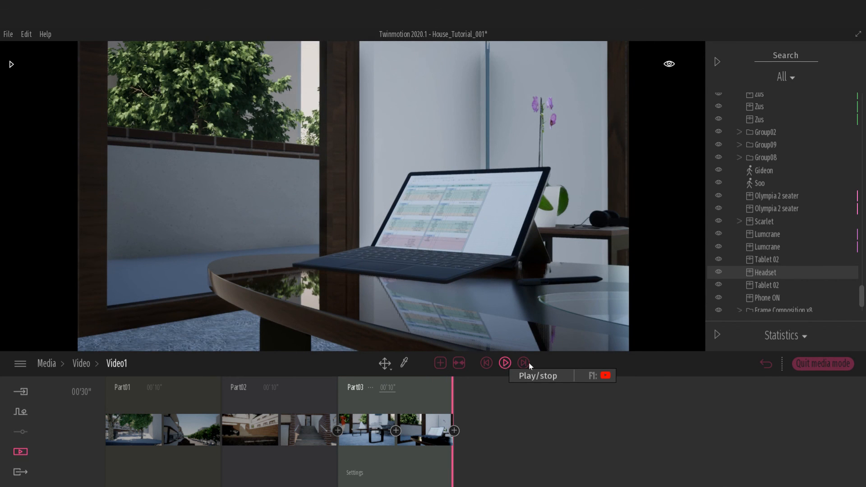
Export Video1 to the RenderedVideo folder inside HouseModel
left_click(21, 472)
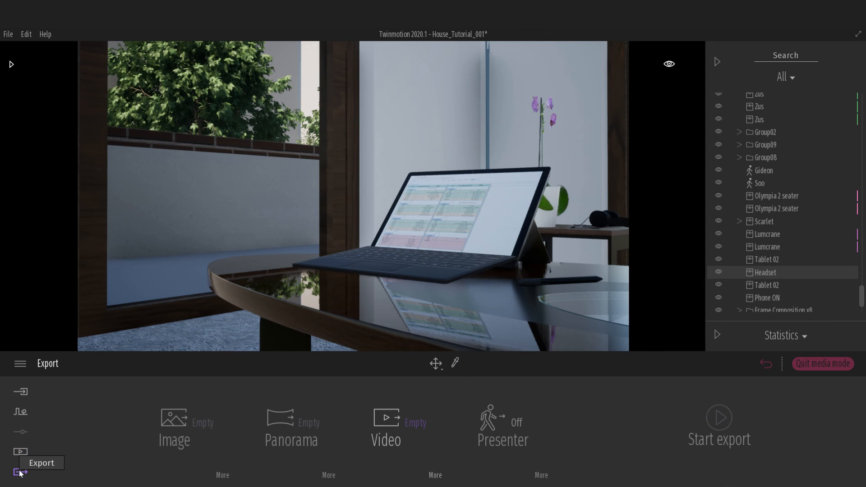
left_click(386, 420)
left_click(279, 251)
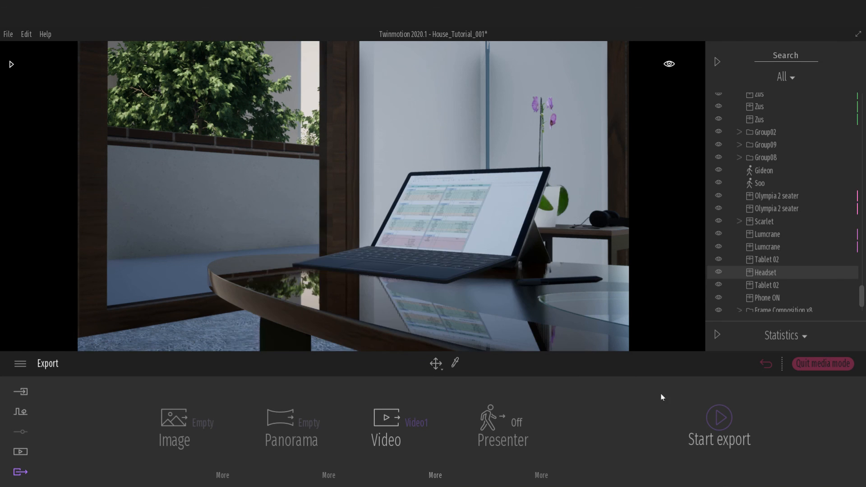
left_click(726, 422)
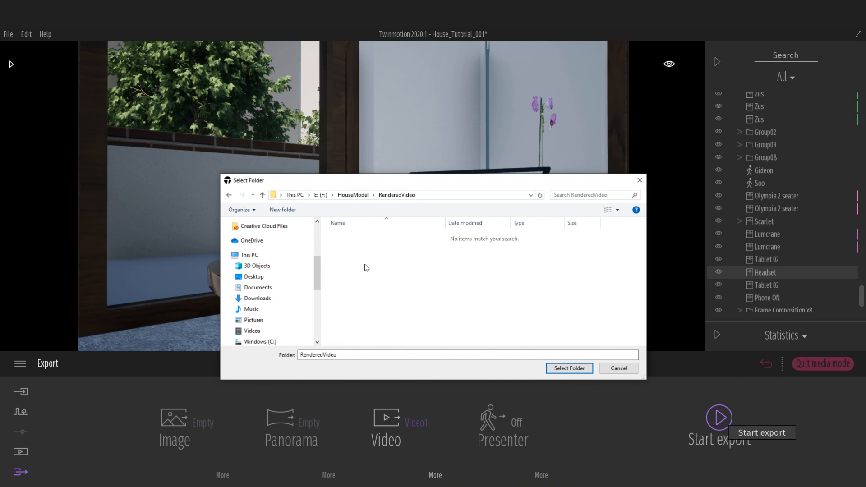
left_click(569, 368)
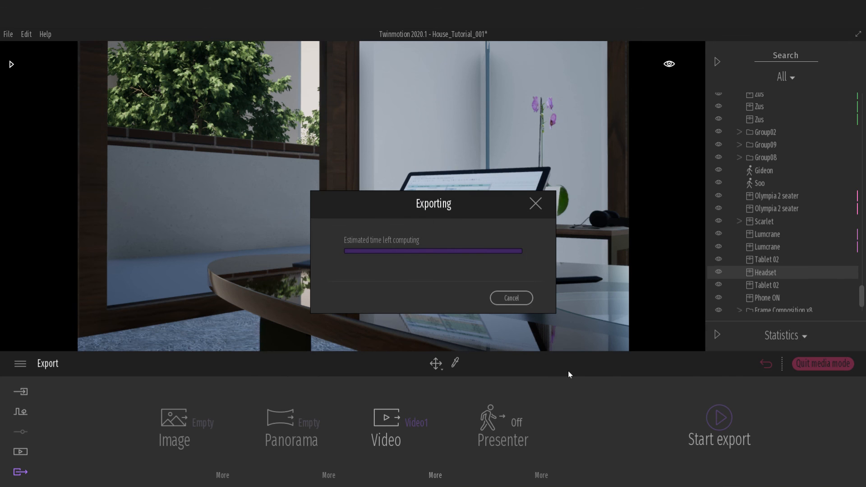